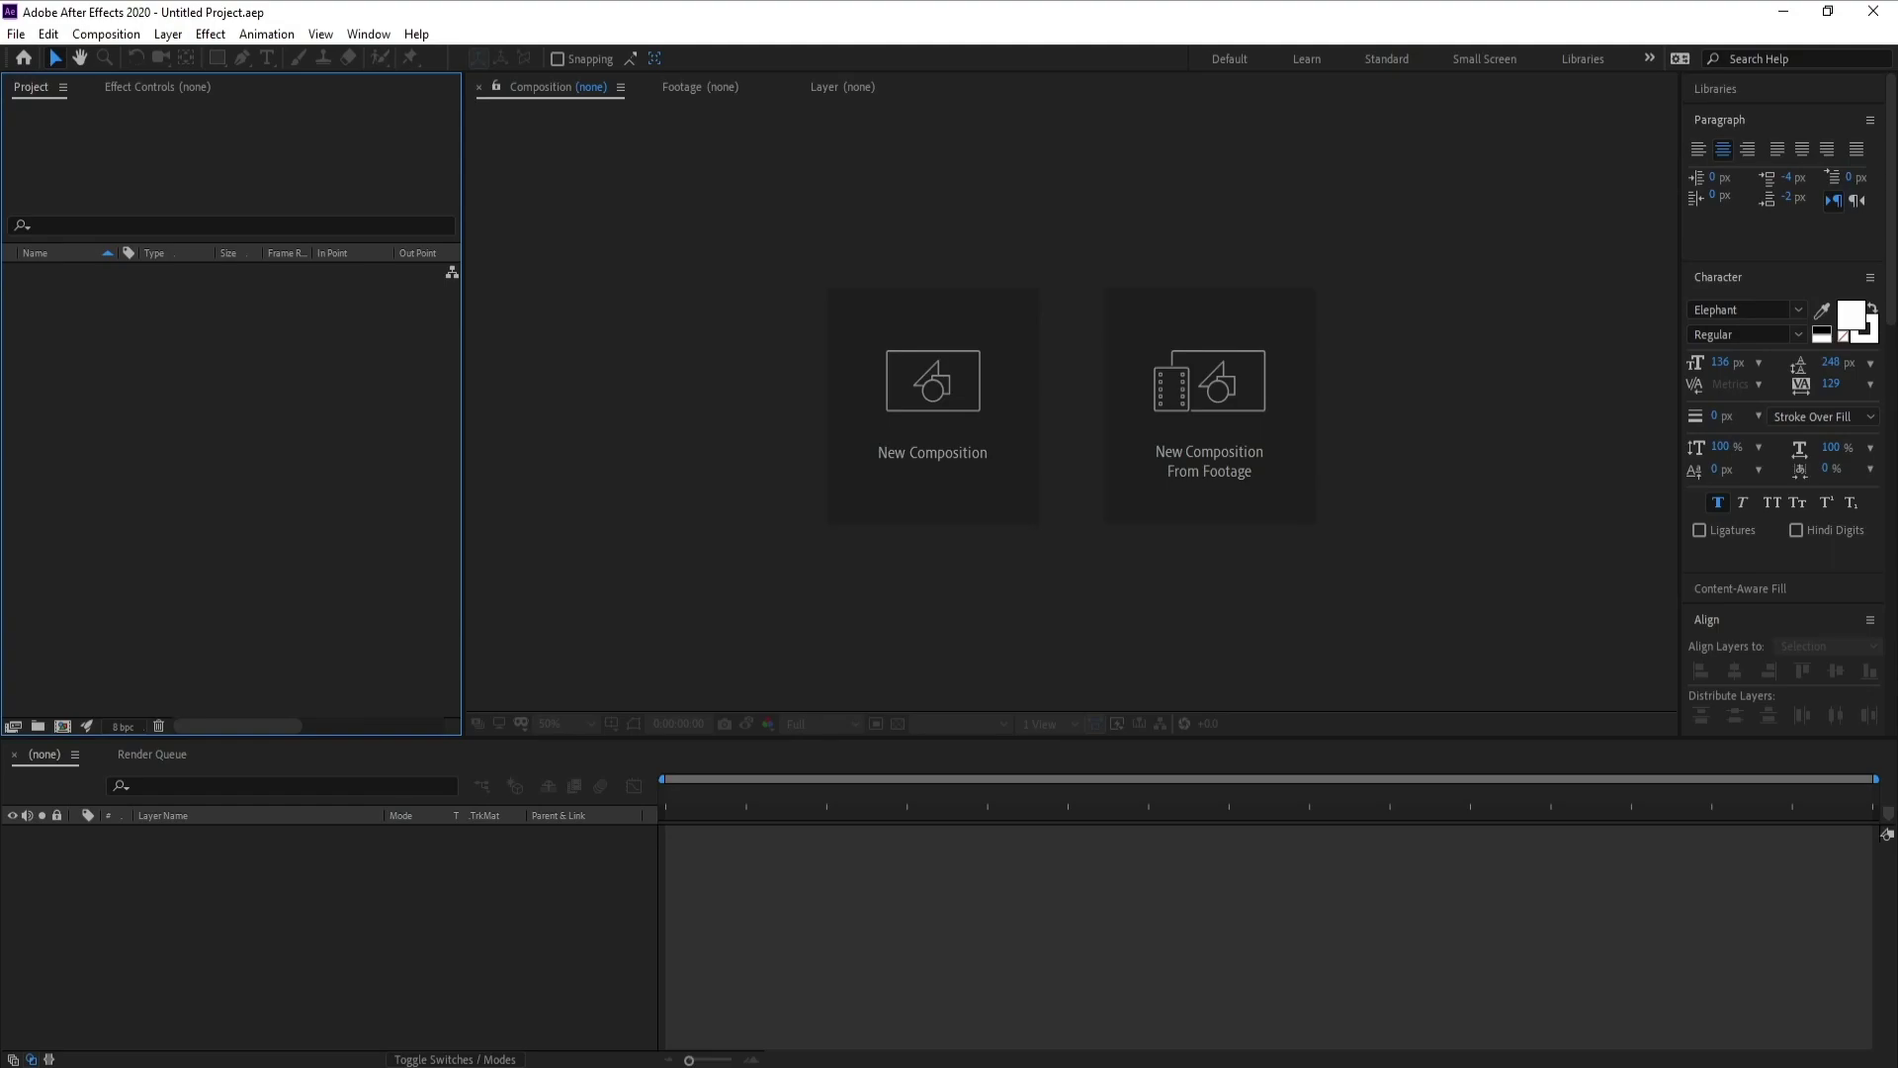
# Create a new 1920×1080 composition with the default settings.
pyautogui.click(107, 34)
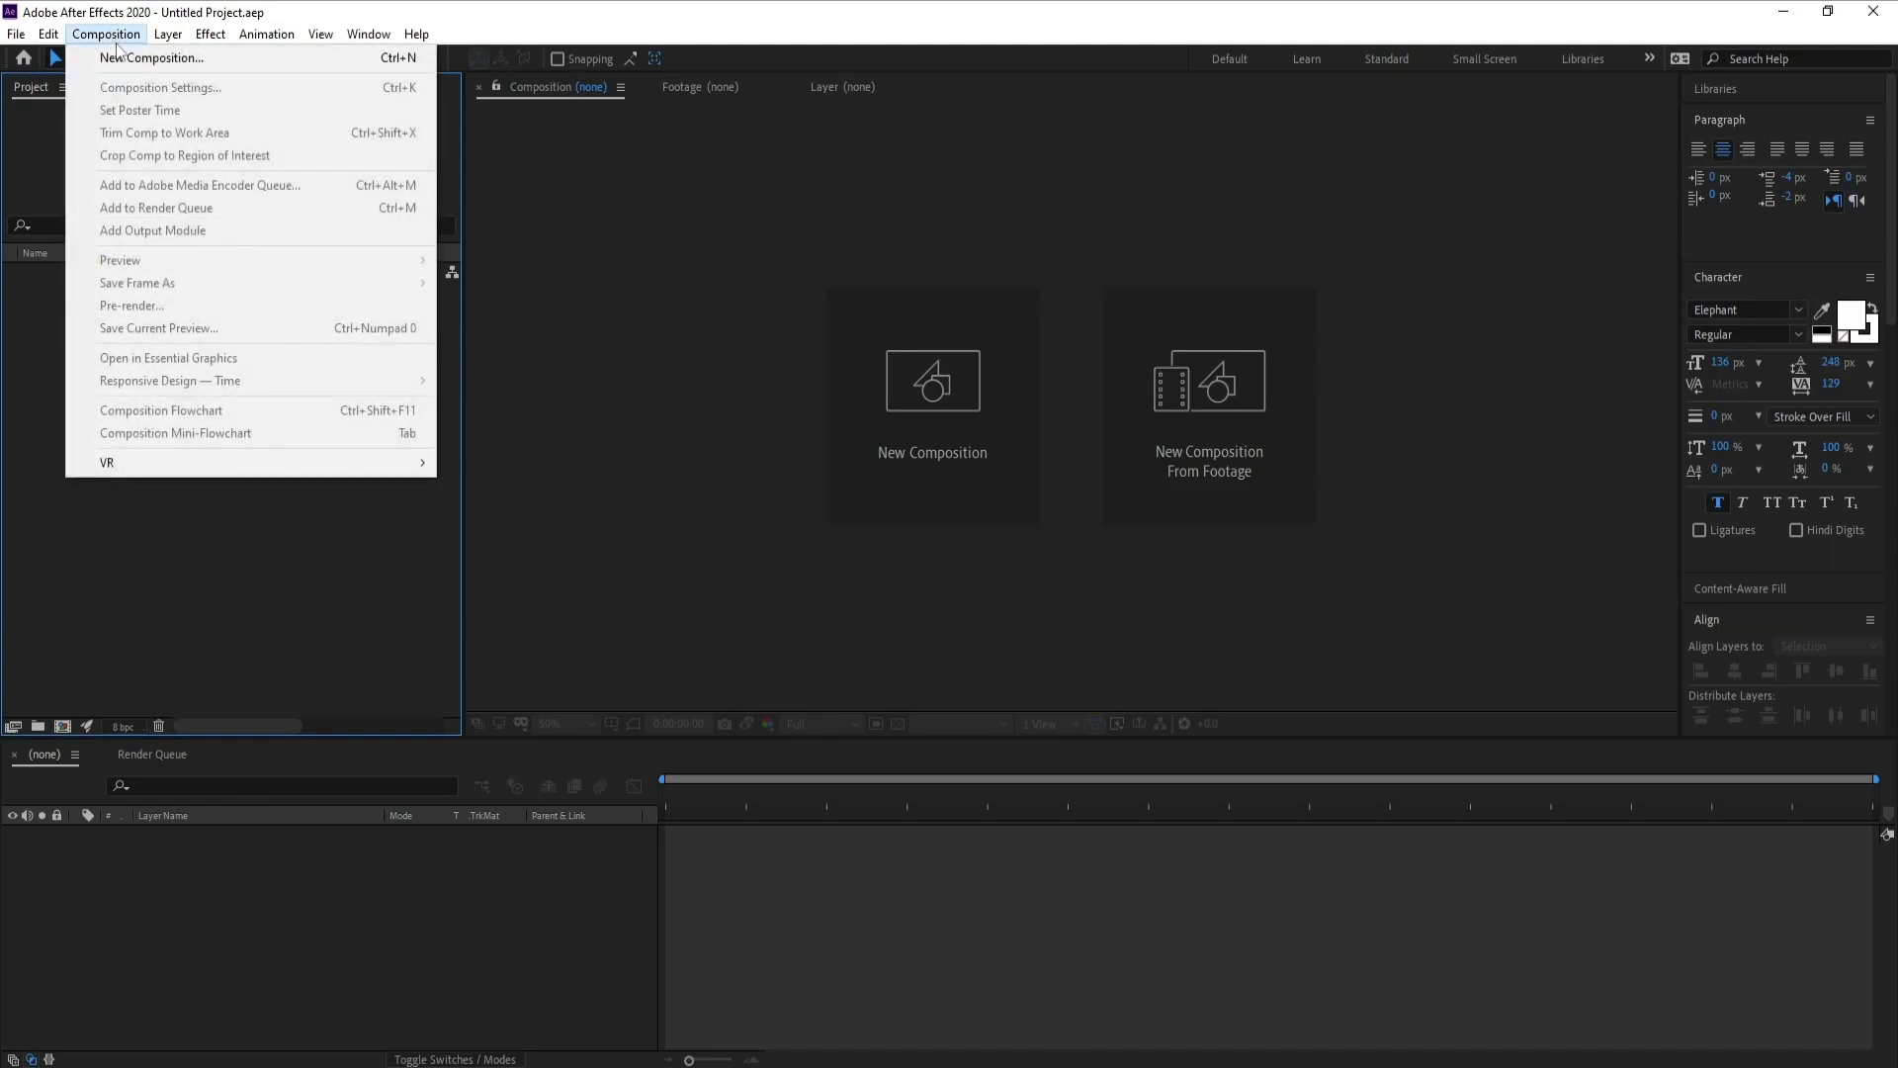
pyautogui.click(115, 36)
pyautogui.click(115, 36)
pyautogui.click(148, 55)
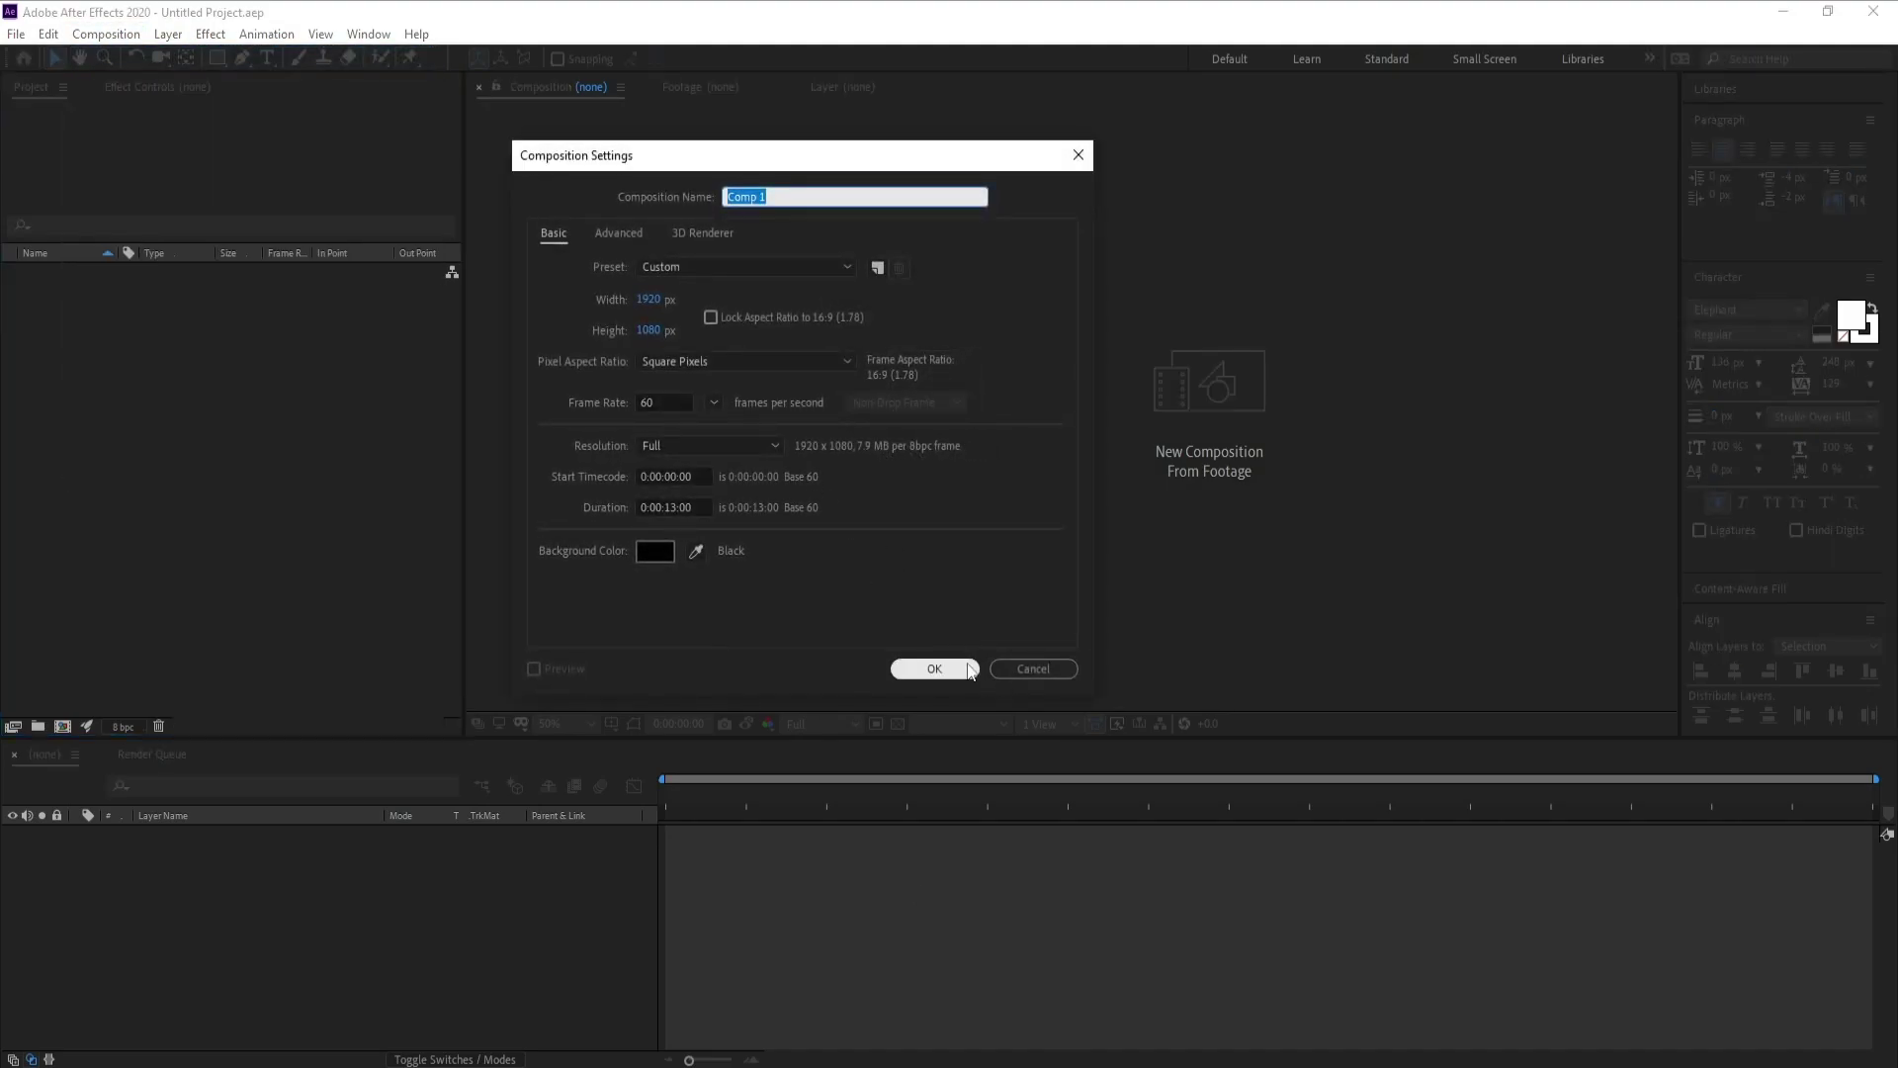
pyautogui.click(930, 670)
# Import the lakeside pier photo pexels-gabriela-palai-395196.jpg.
pyautogui.click(16, 34)
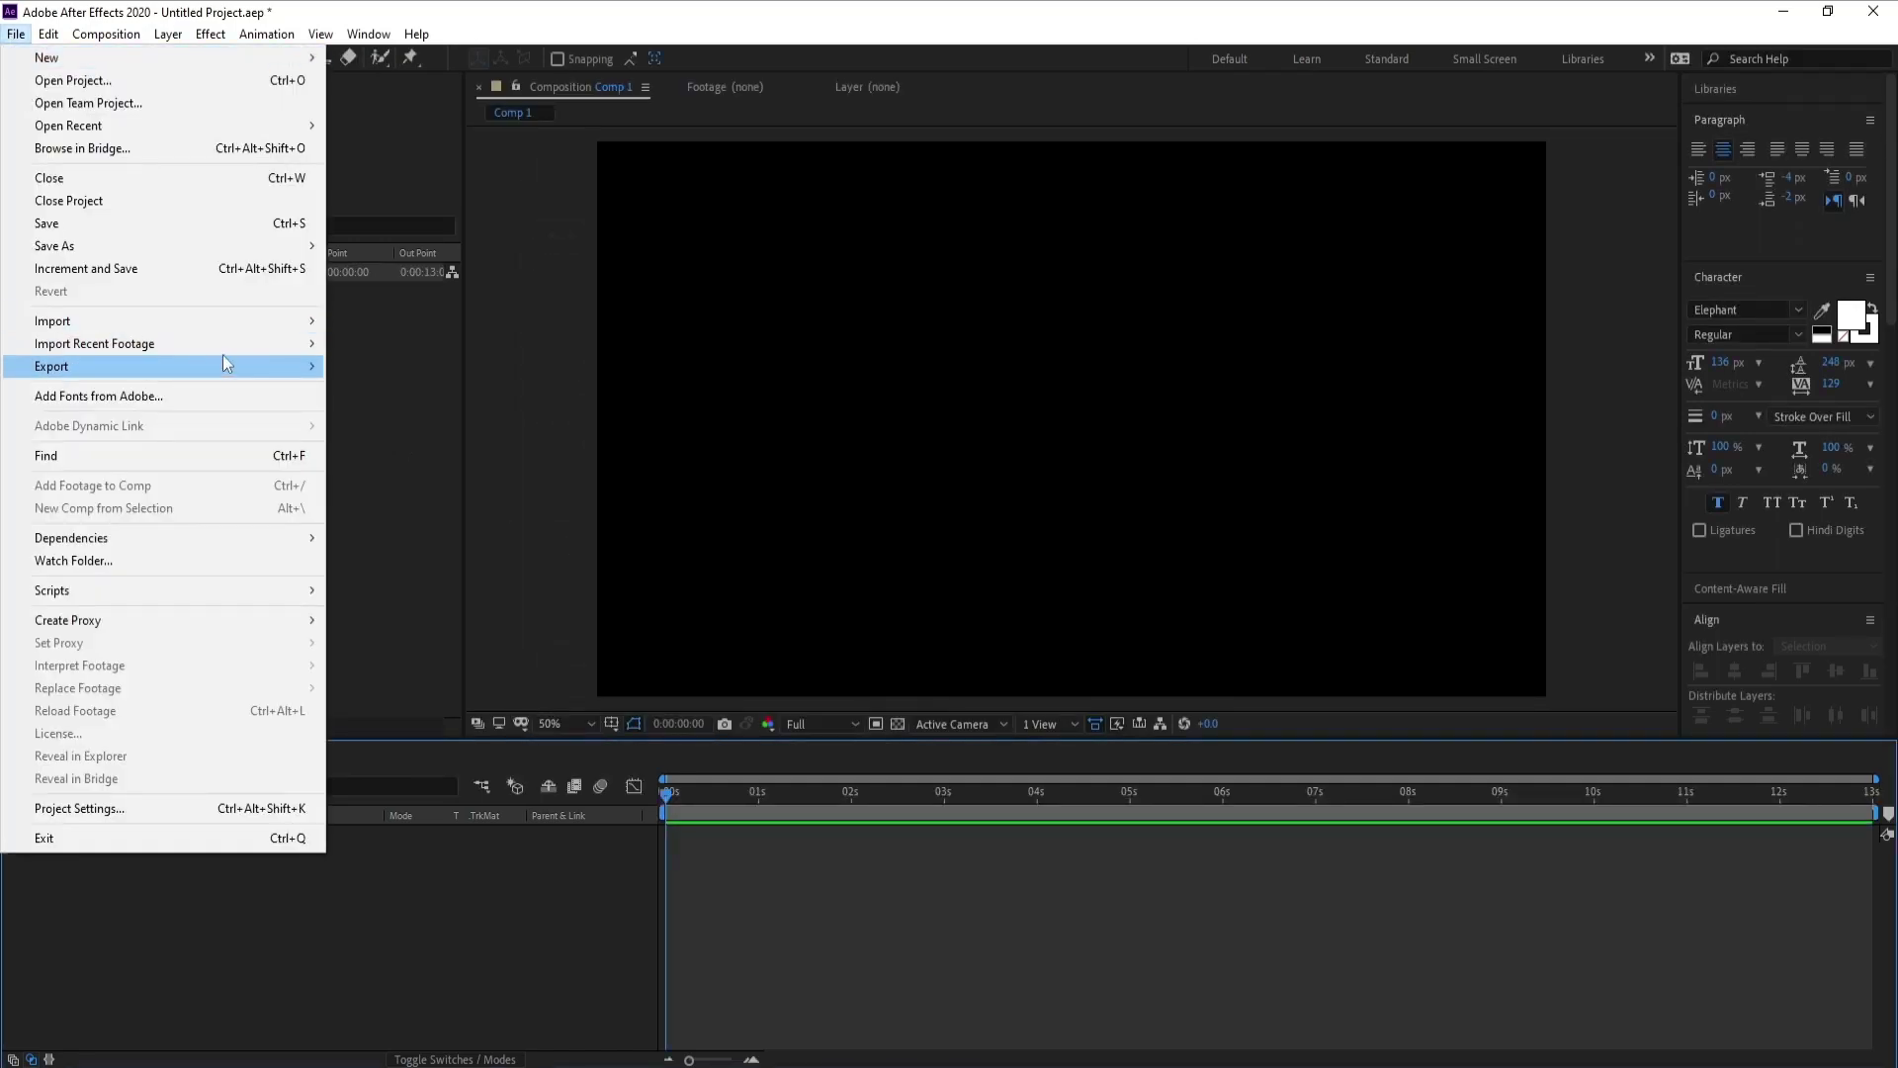
pyautogui.moveTo(294, 333)
pyautogui.click(366, 321)
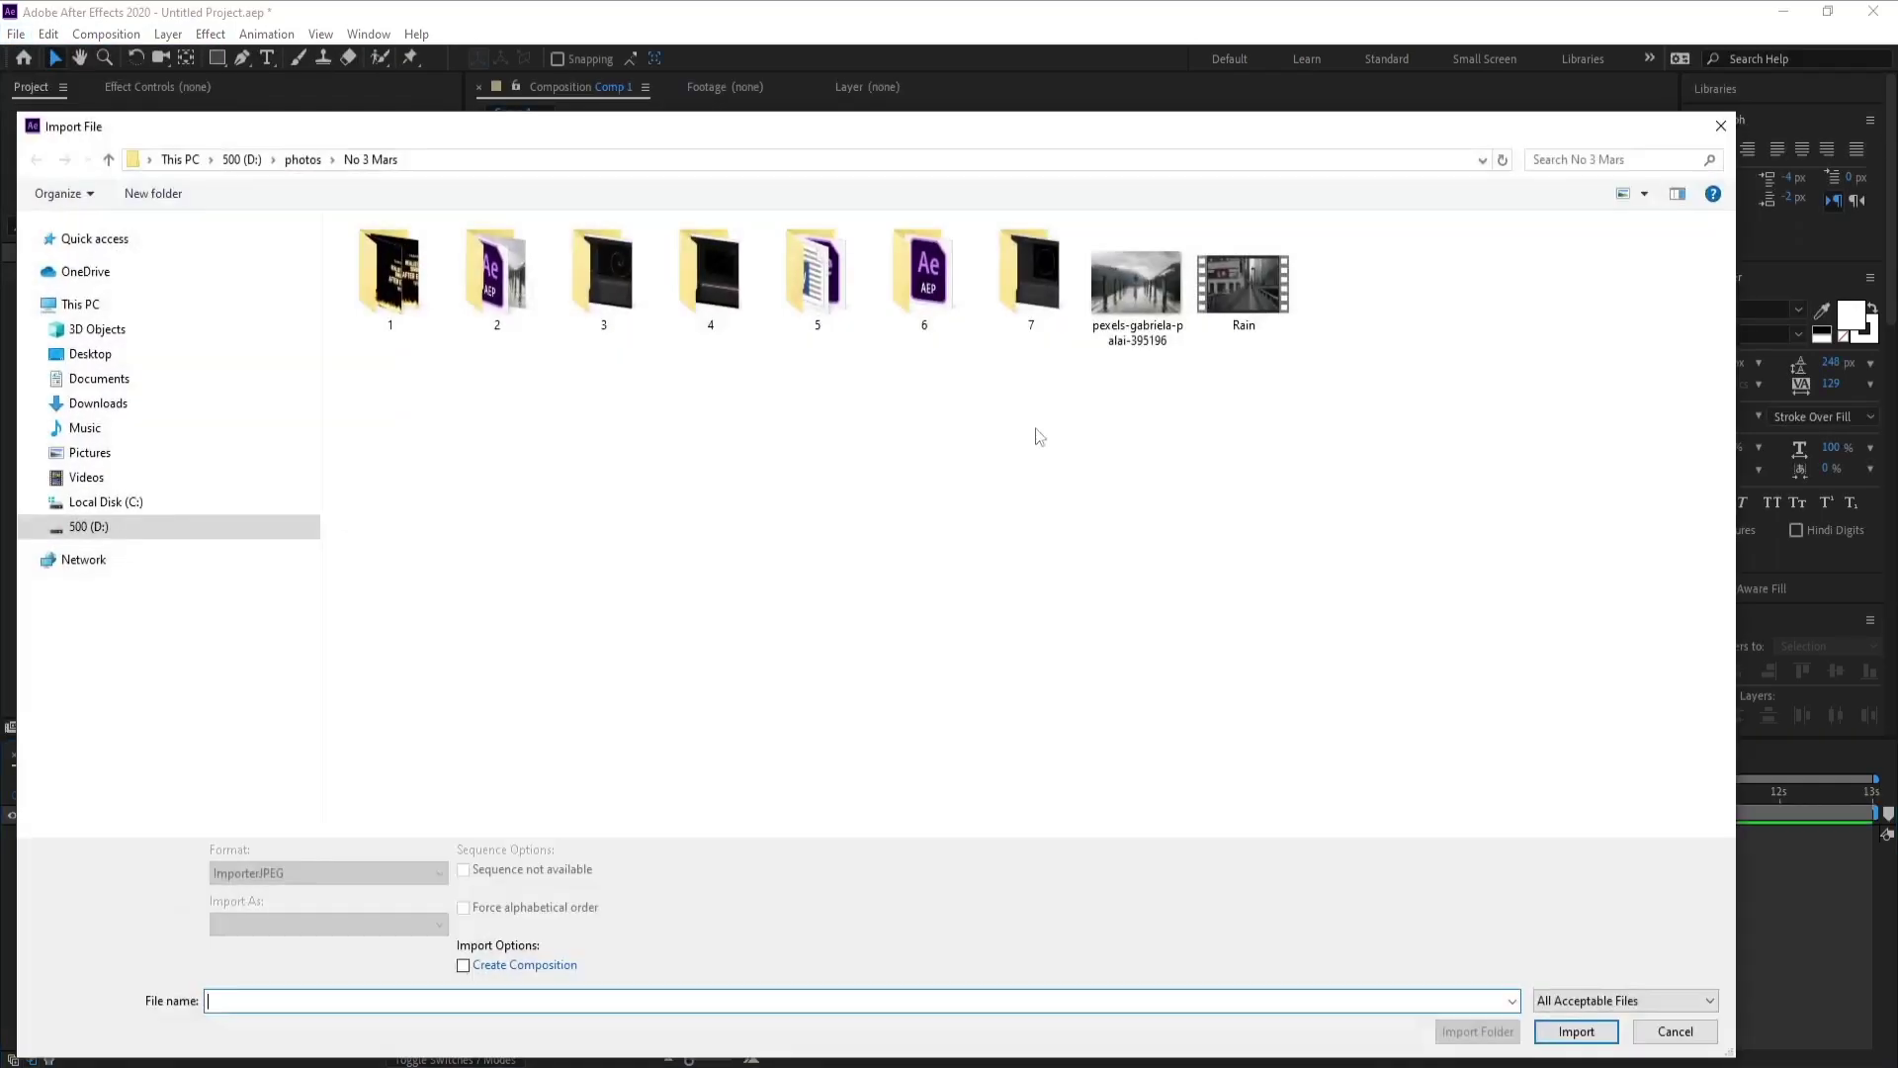
pyautogui.doubleClick(1140, 305)
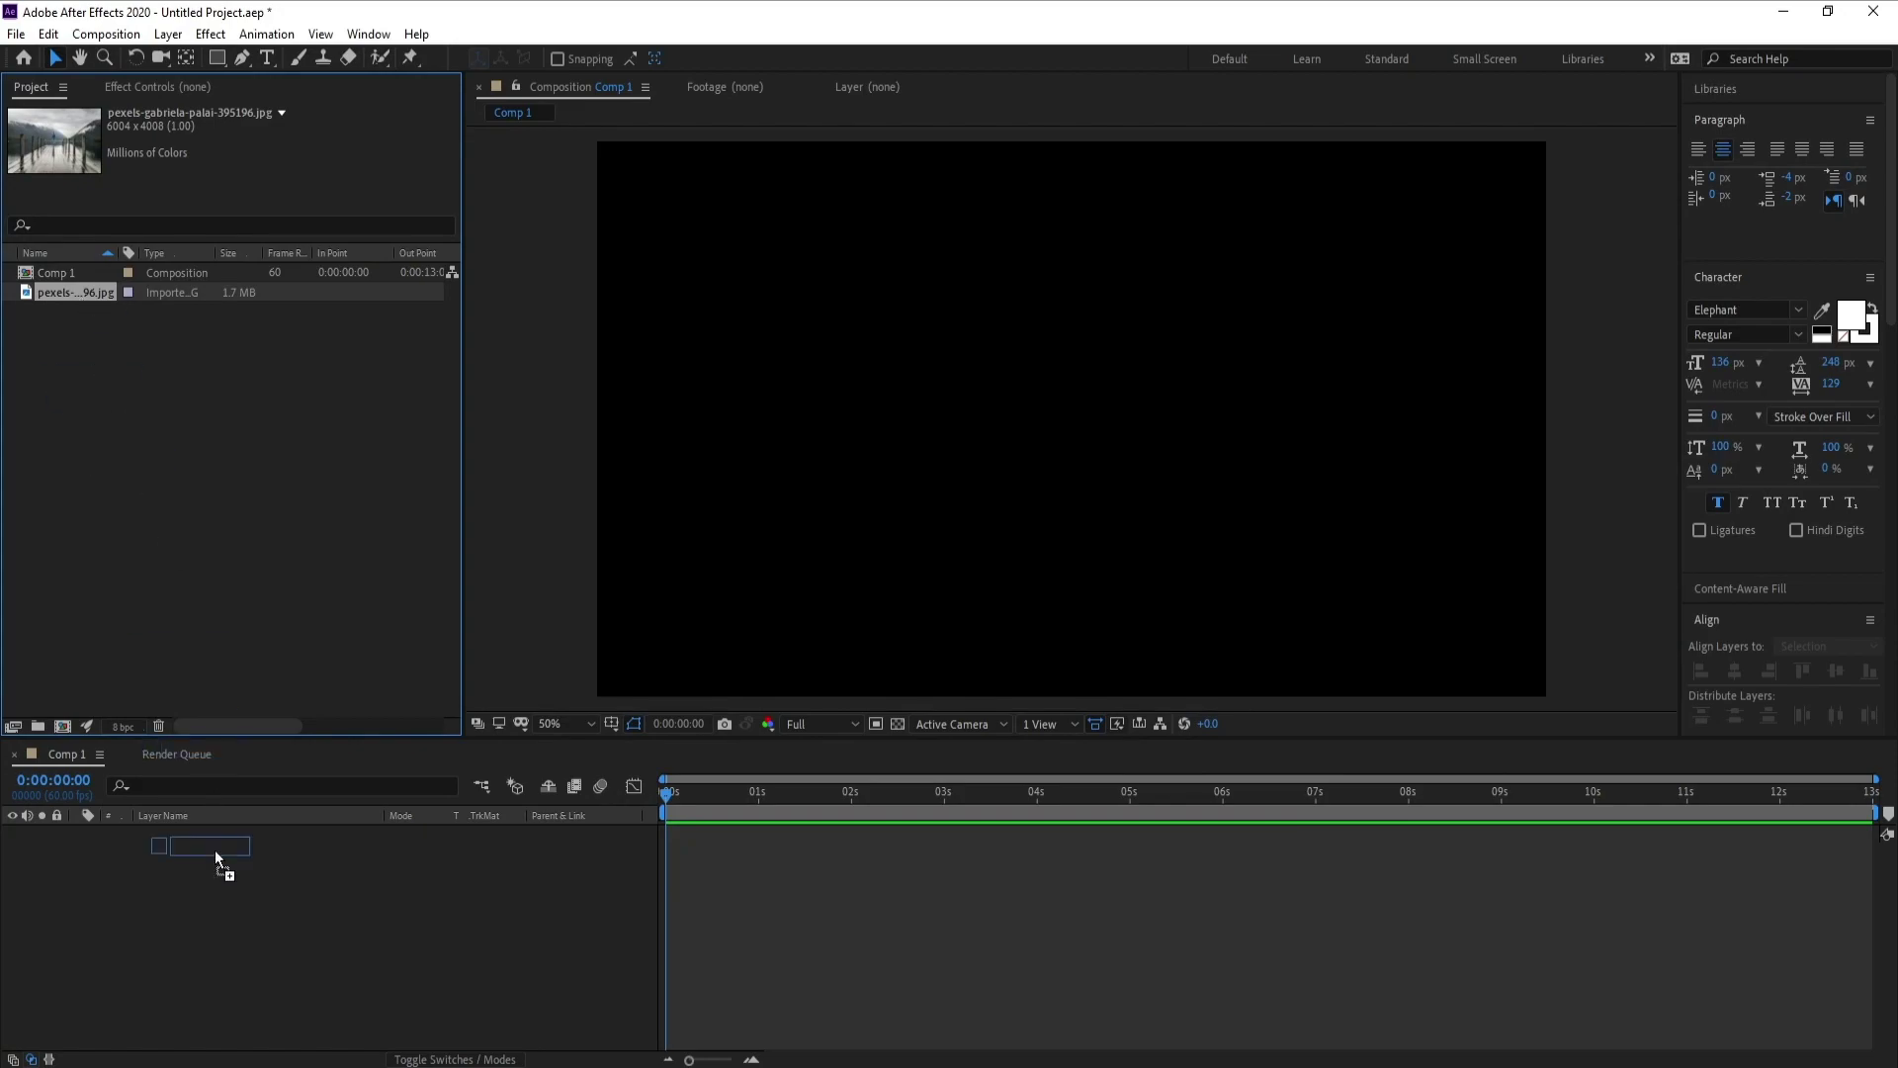
# Place the pier photo in Comp 1 and set its Scale to 32%.
pyautogui.moveTo(216, 850); pyautogui.dragTo(214, 856)
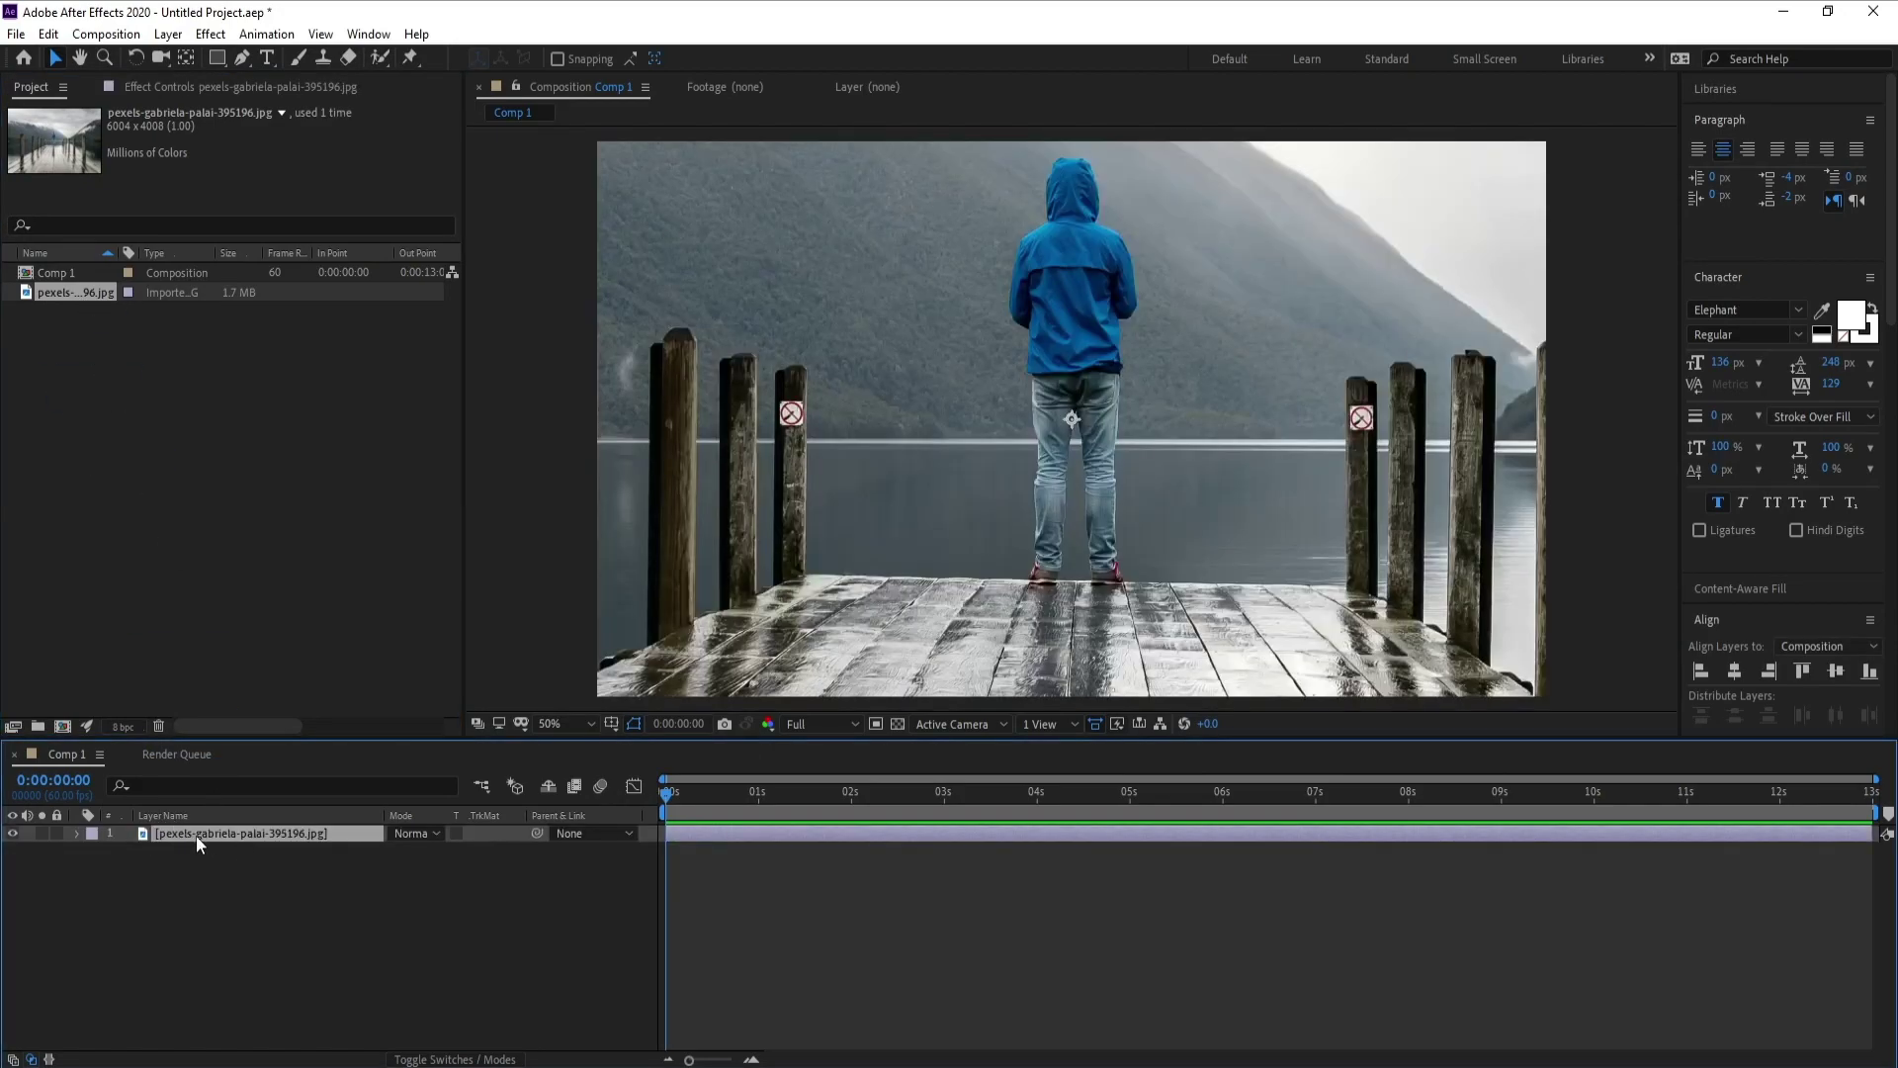
pyautogui.press('s')
pyautogui.moveTo(420, 851)
pyautogui.mouseDown()
pyautogui.moveTo(393, 853)
pyautogui.moveTo(410, 851)
pyautogui.mouseUp()
pyautogui.click(410, 851)
pyautogui.write('32')
pyautogui.press('Return')
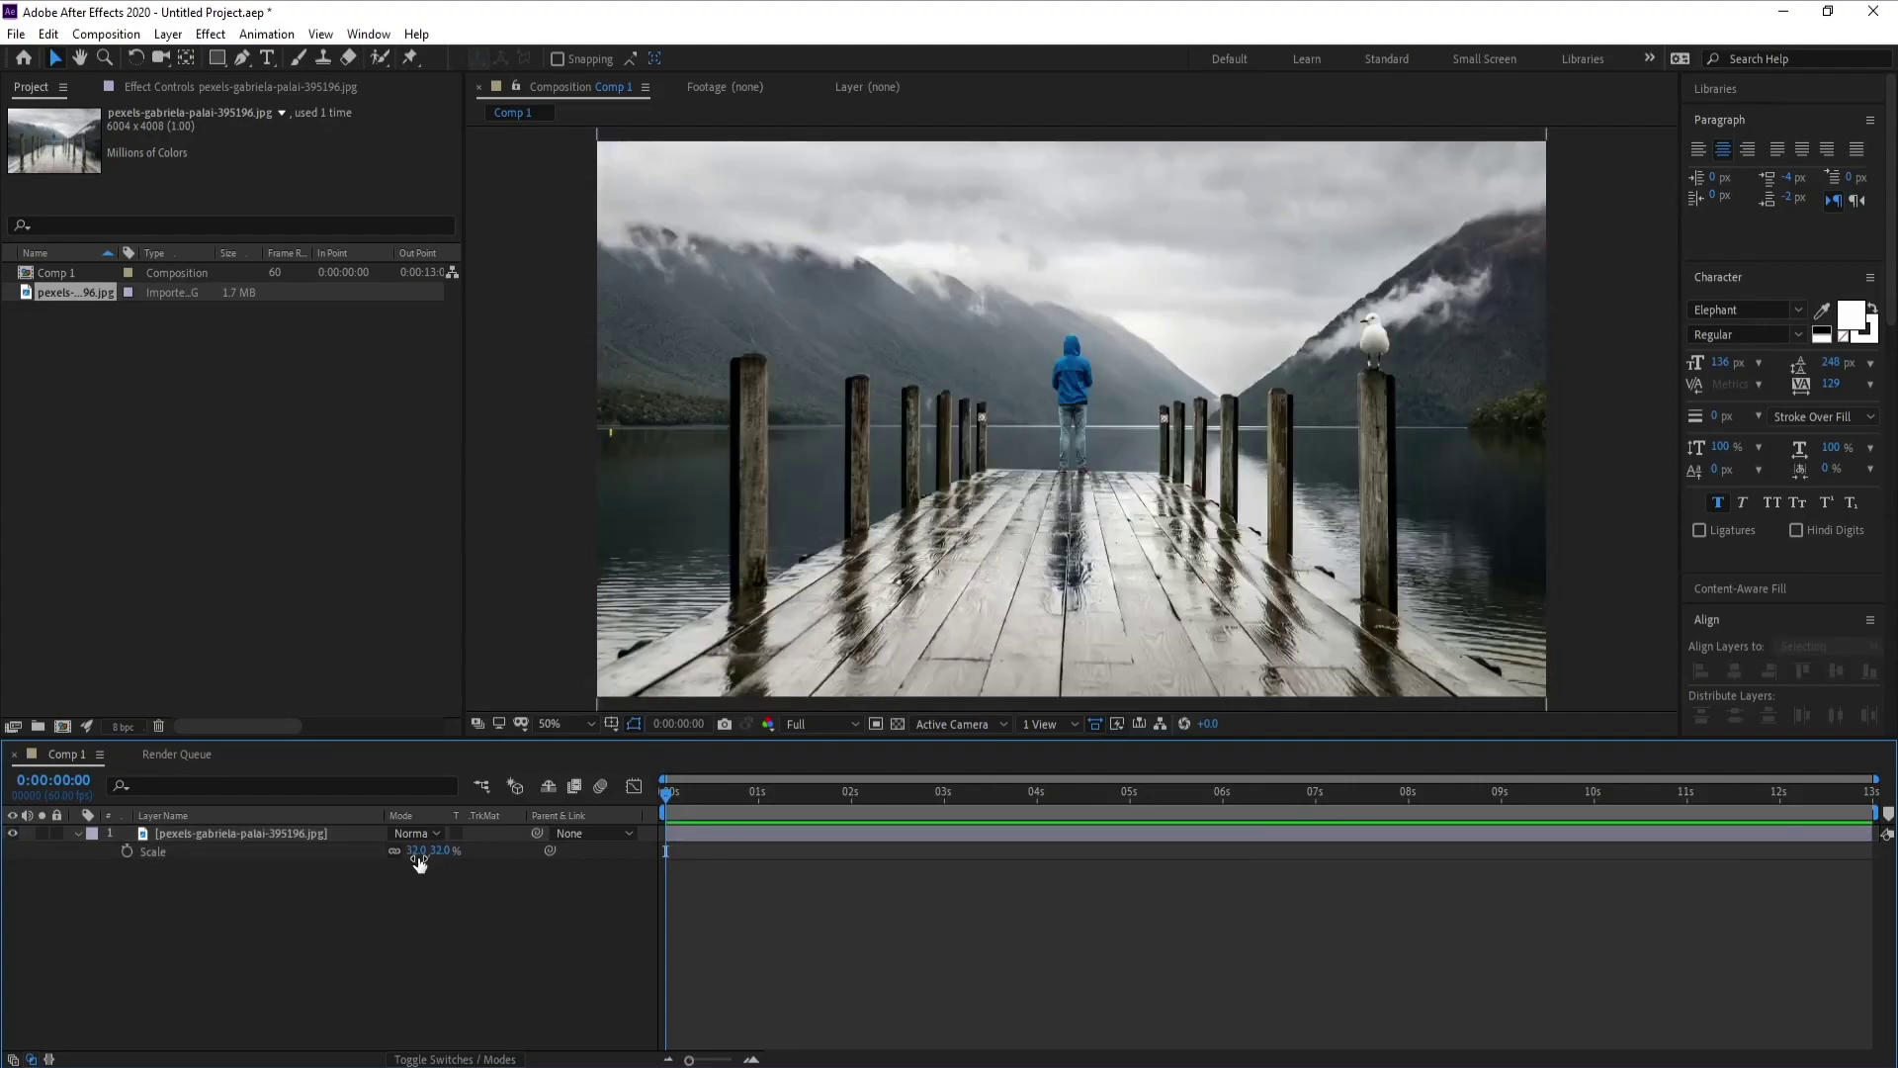
pyautogui.moveTo(739, 791); pyautogui.dragTo(1404, 791)
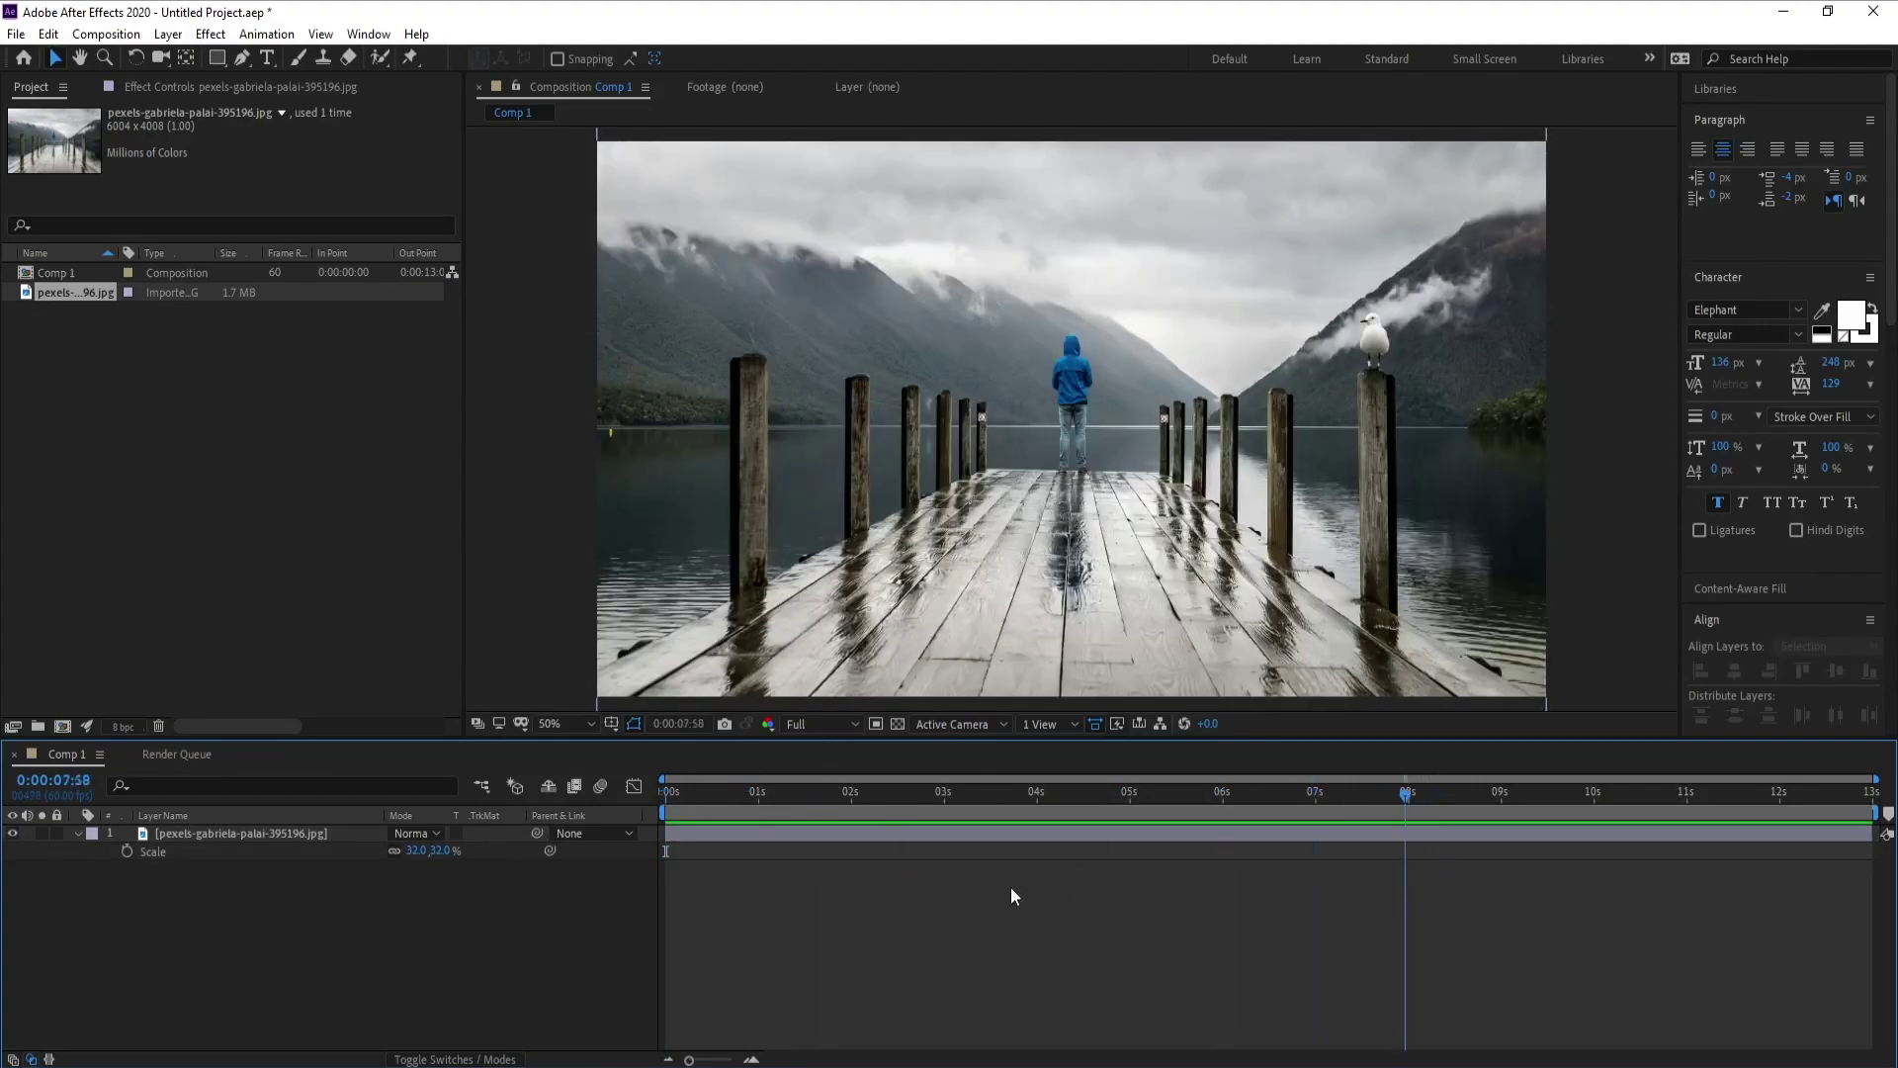
pyautogui.press('space')
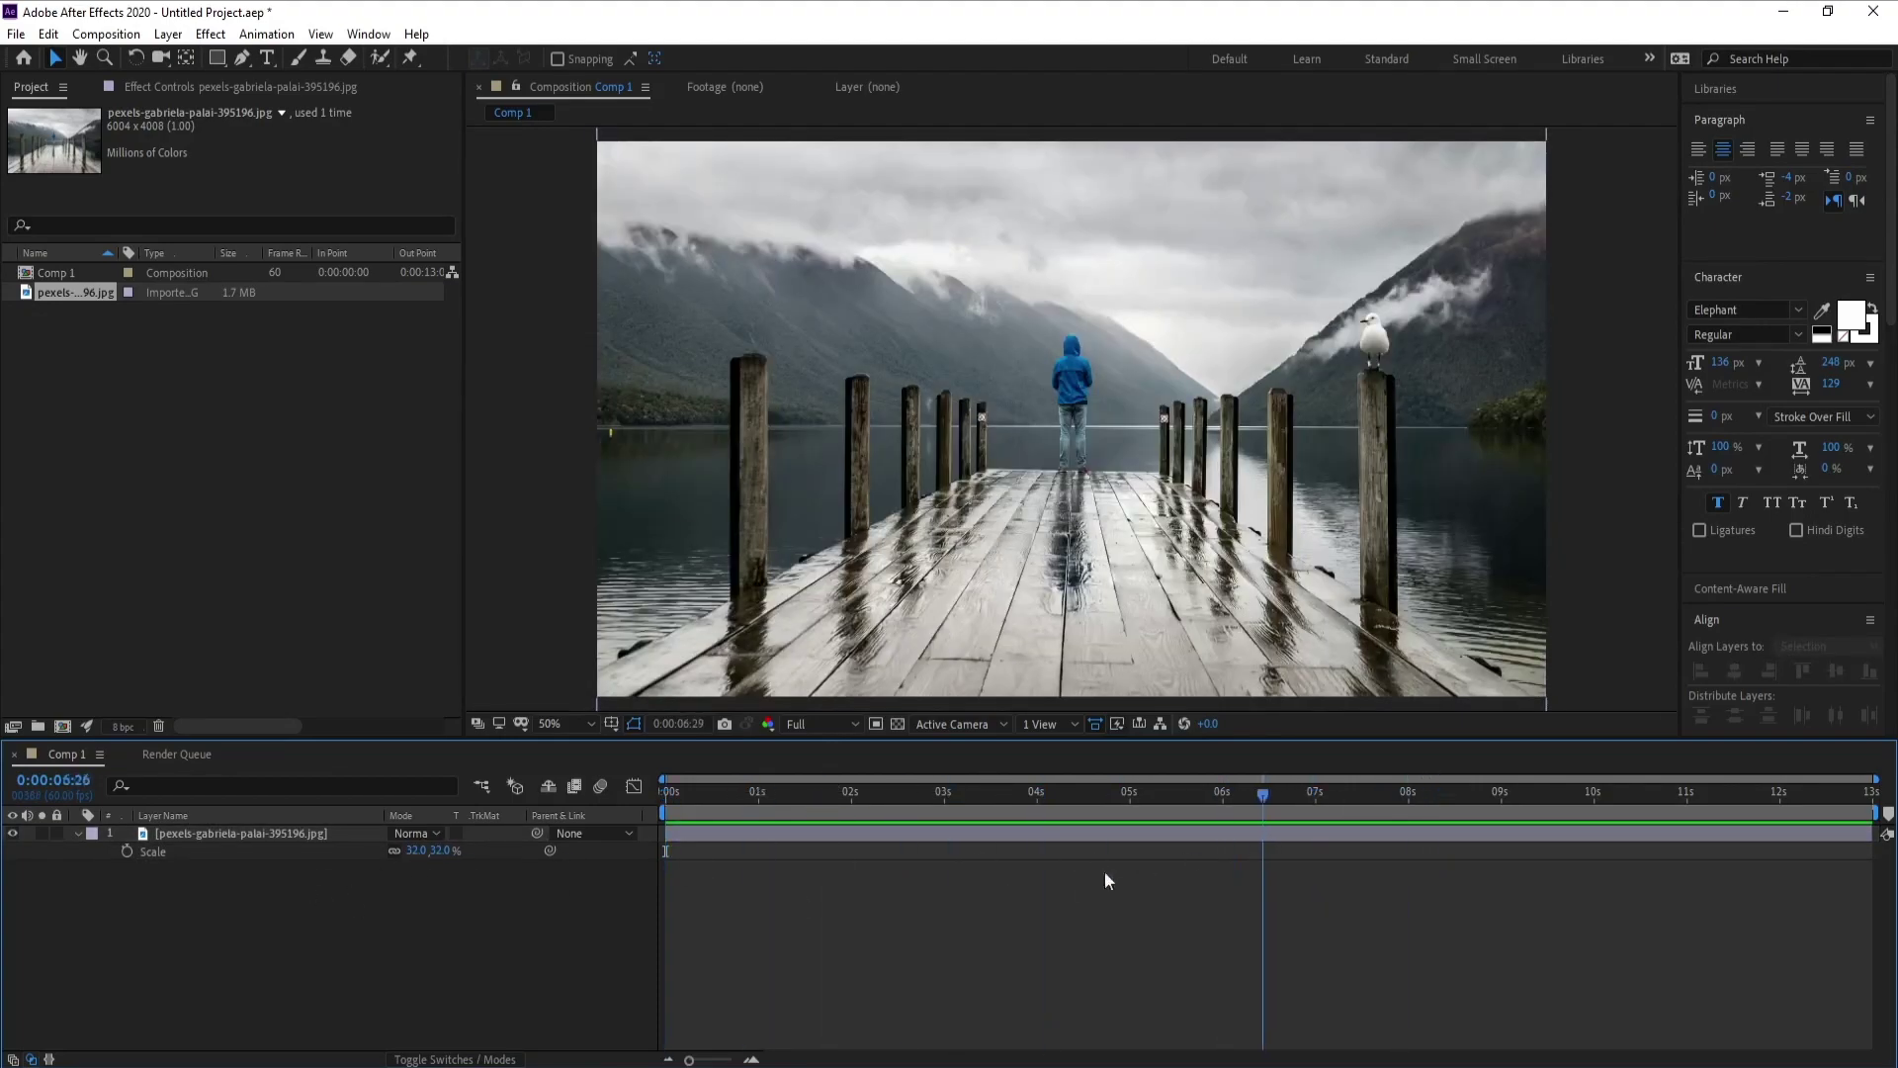
# Add a new black solid named Particular Rain above the photo.
pyautogui.click(80, 835)
pyautogui.click(168, 33)
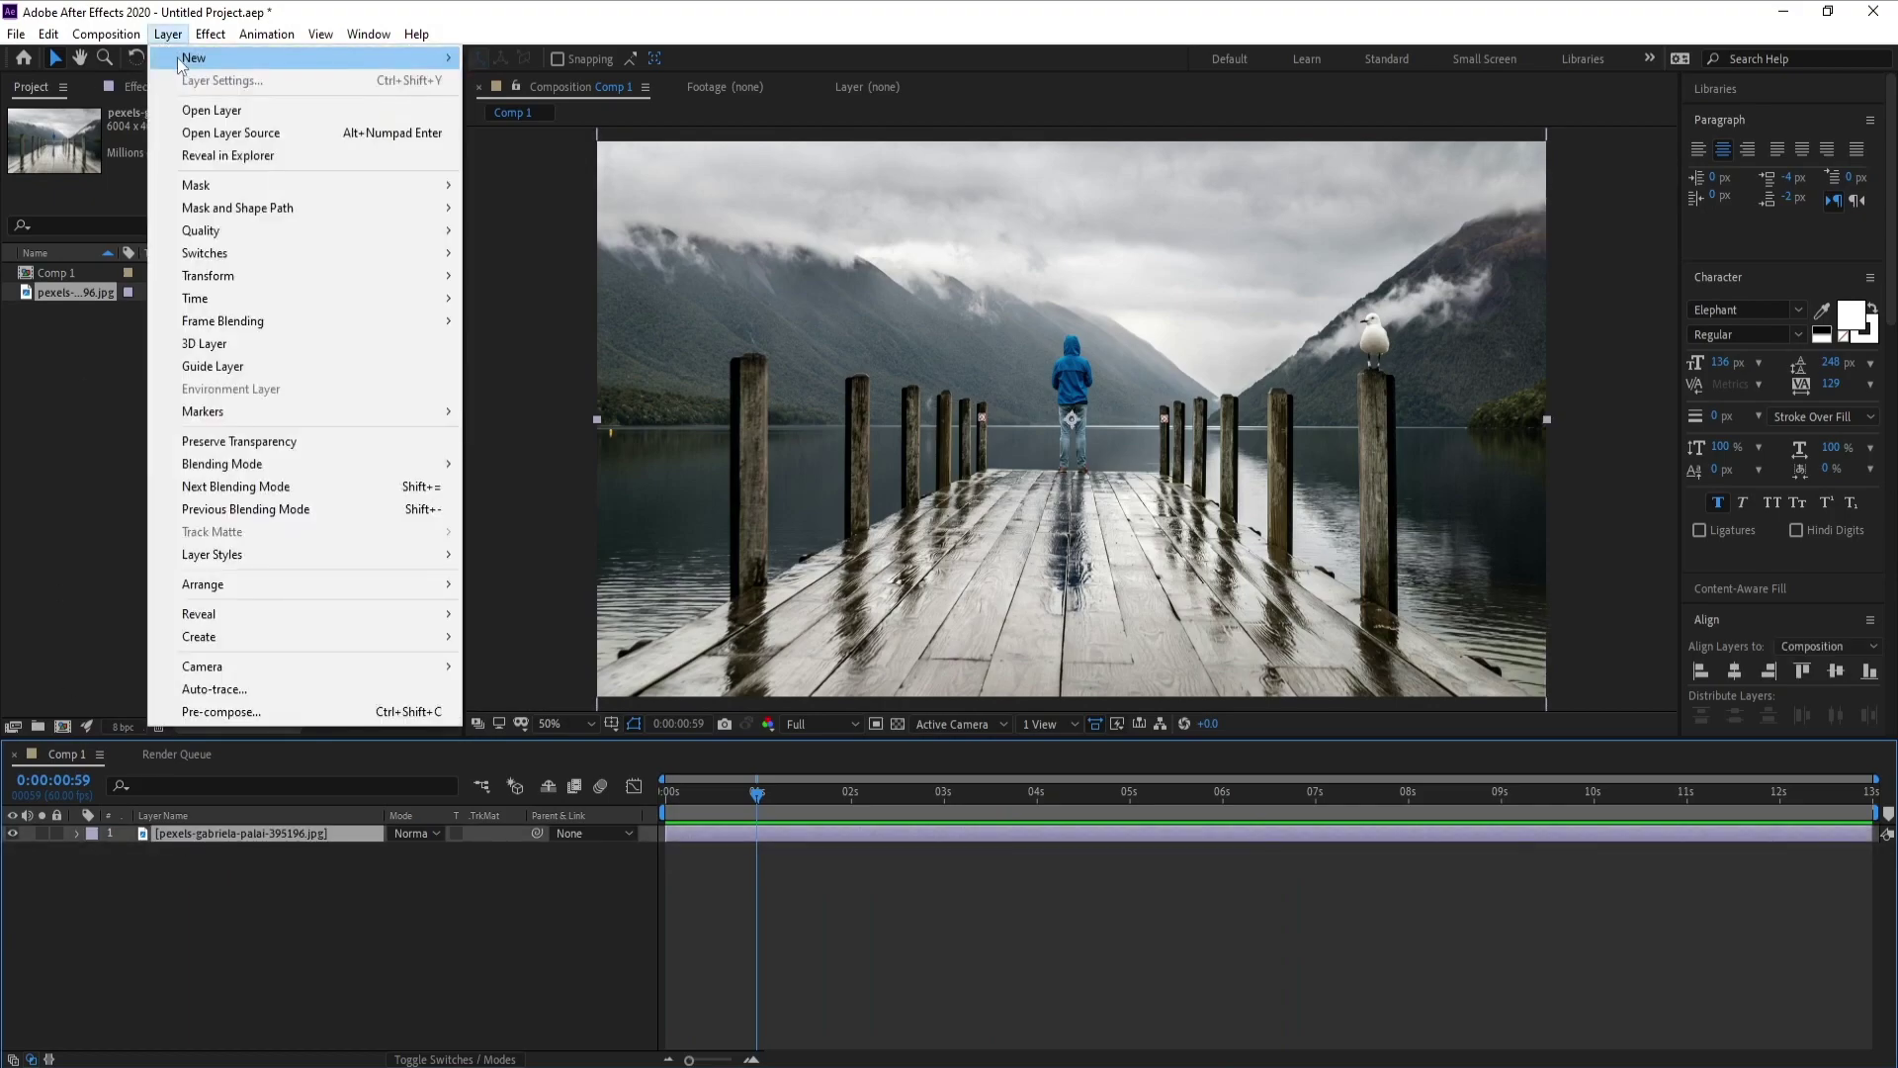
pyautogui.moveTo(181, 63)
pyautogui.click(506, 80)
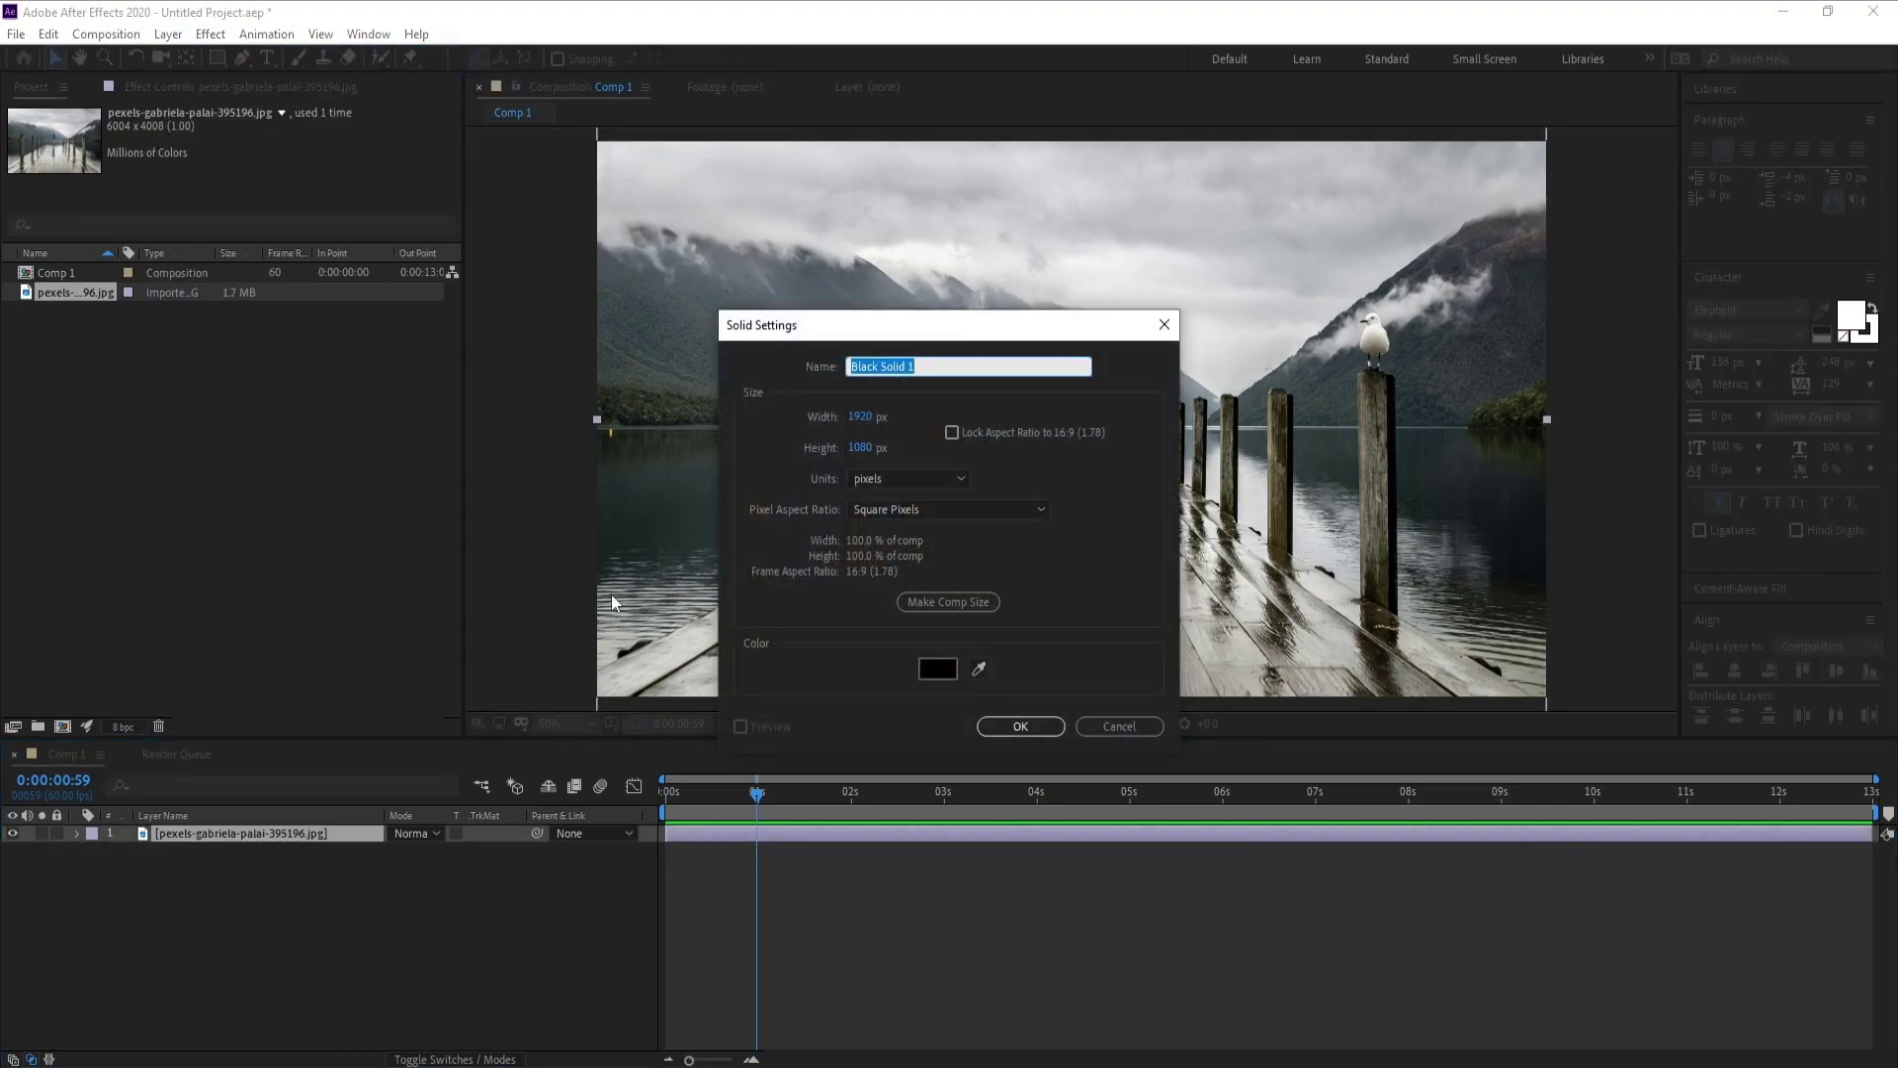
pyautogui.write('Particular Rain')
pyautogui.press('Return')
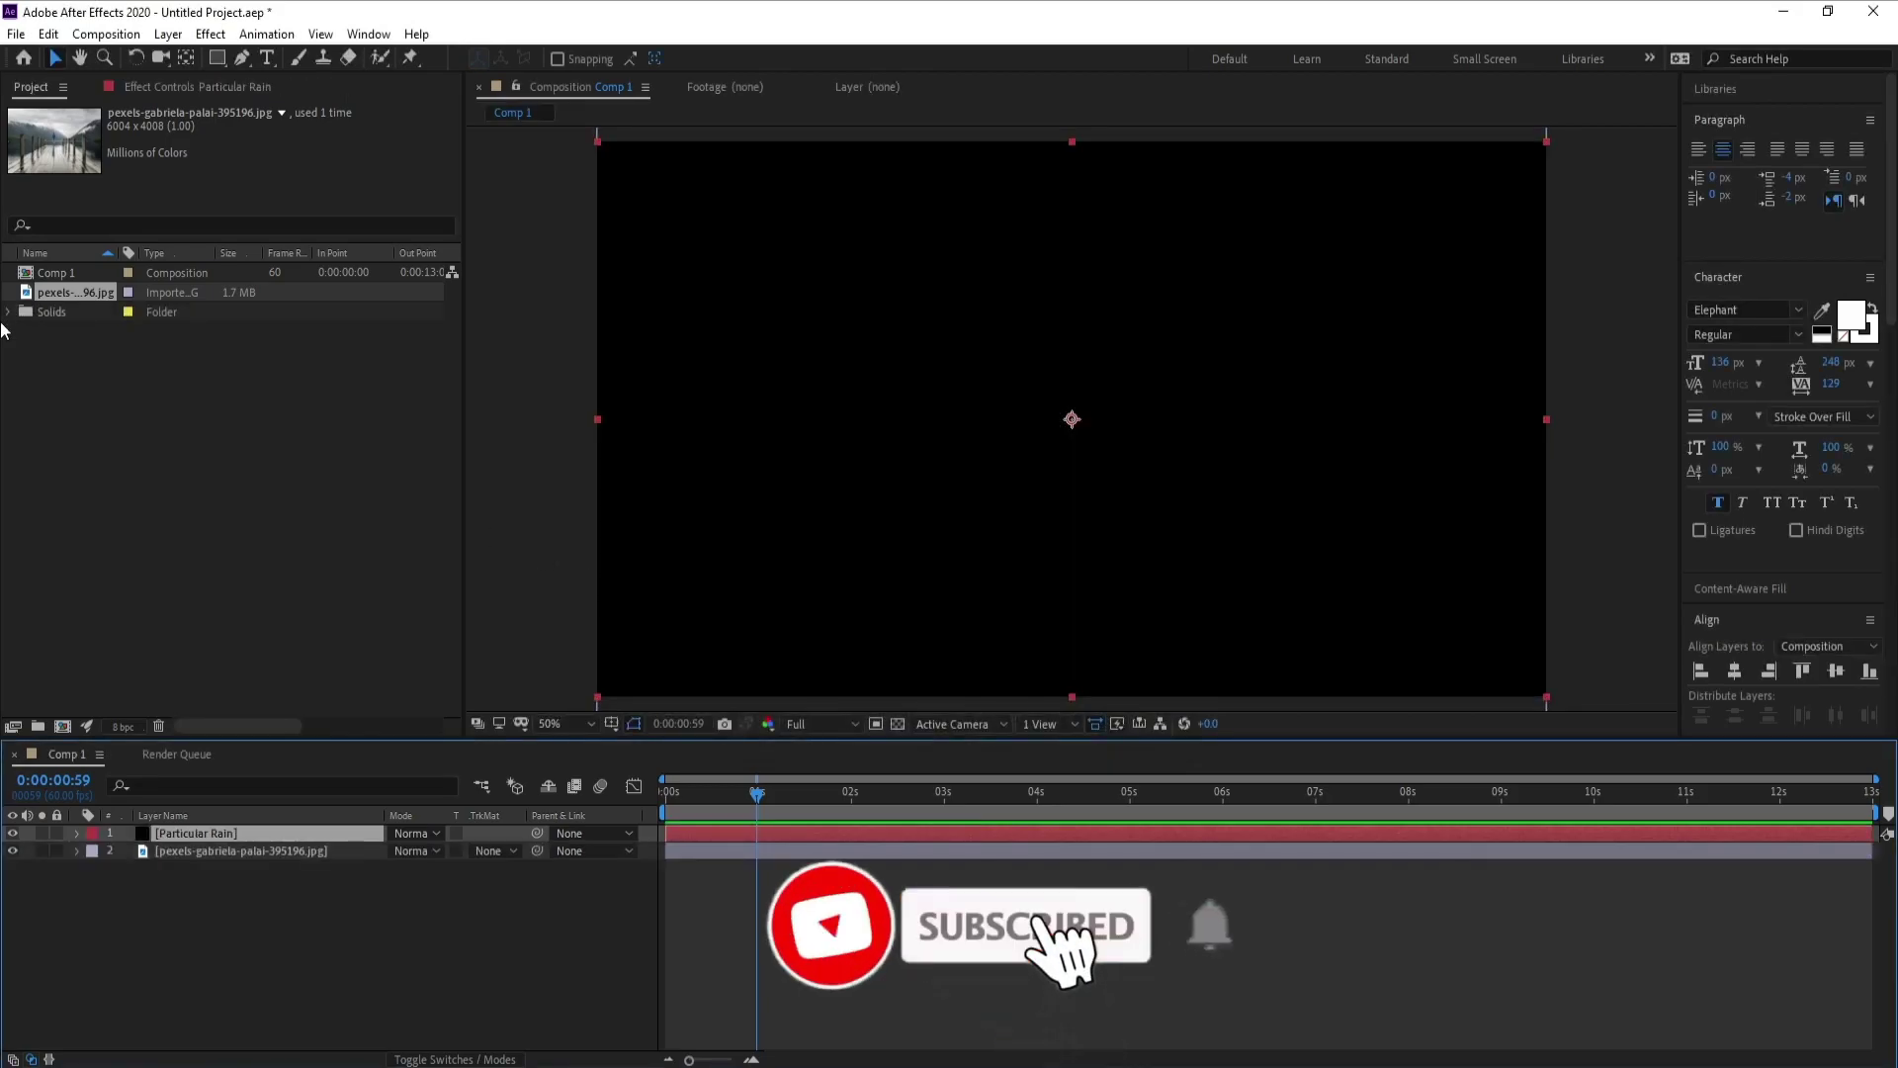
# Apply Trapcode Particular to the Particular Rain solid.
pyautogui.click(210, 34)
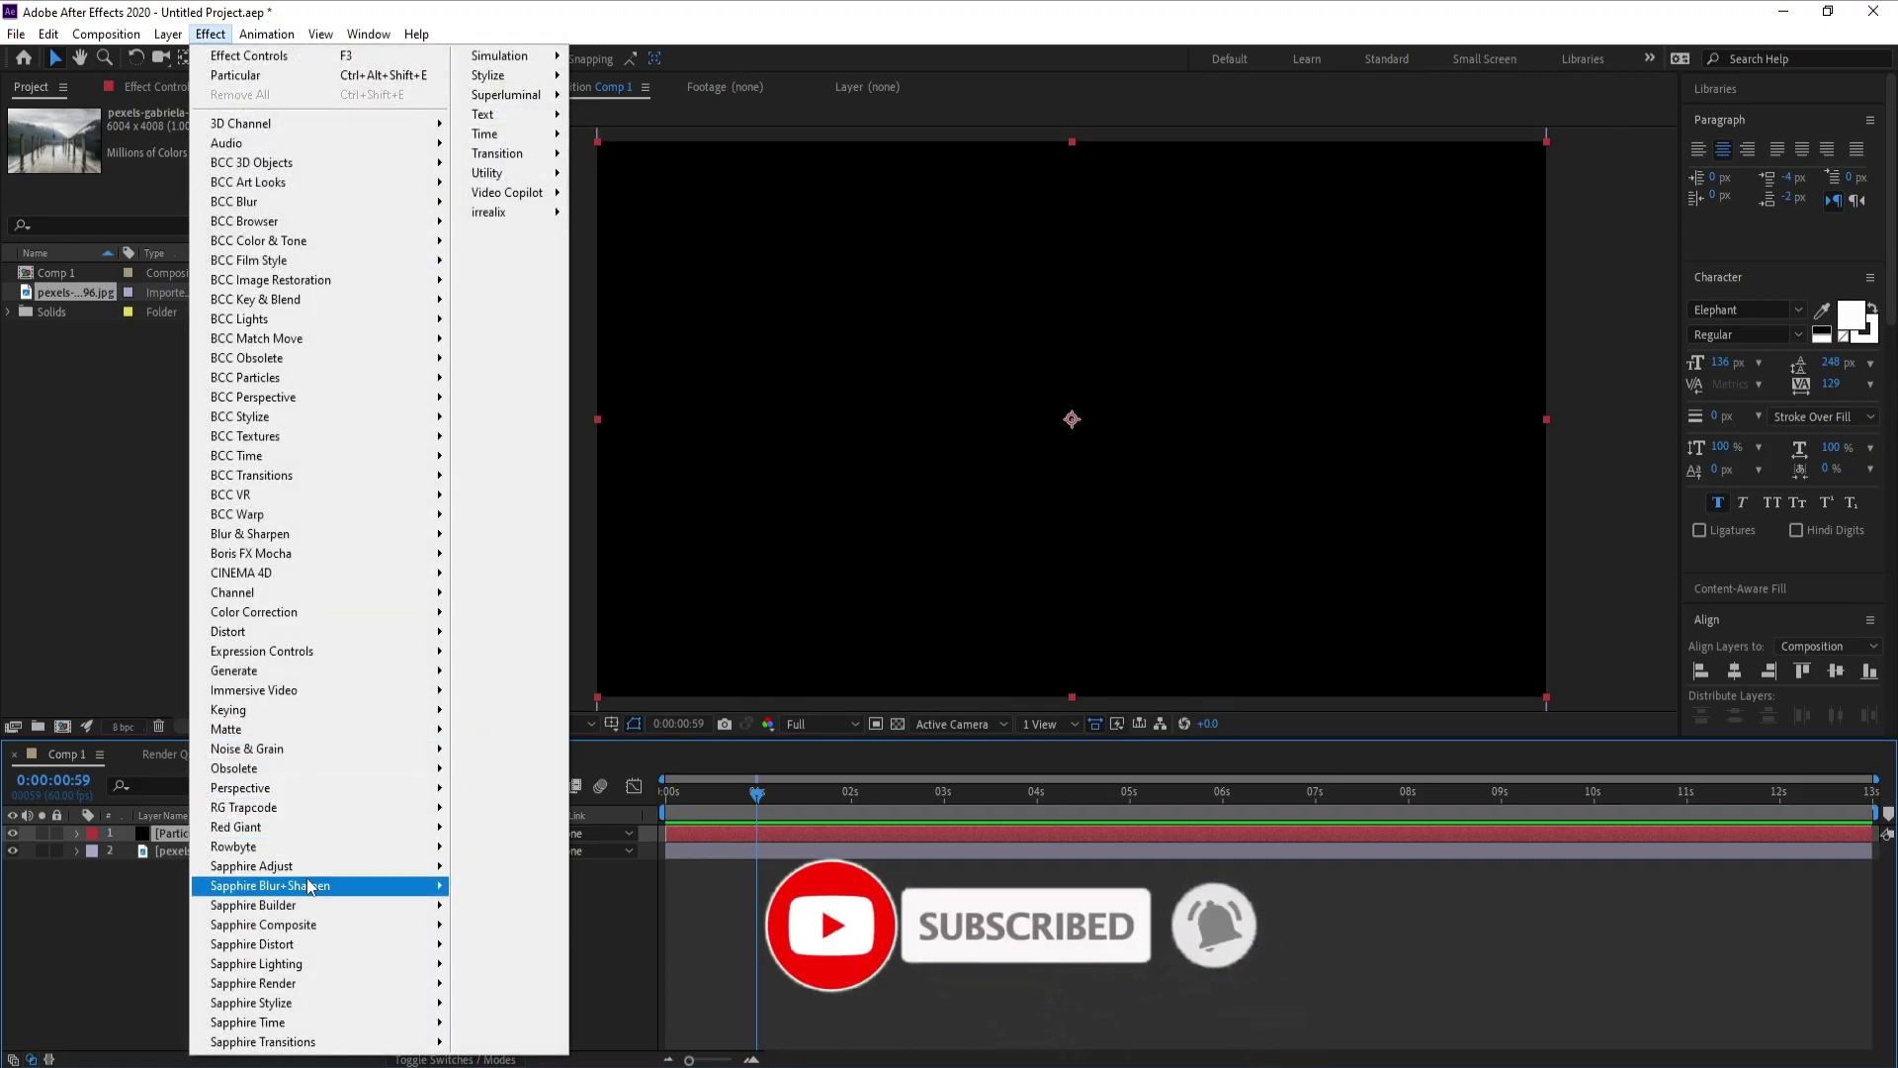
pyautogui.moveTo(330, 807)
pyautogui.click(508, 941)
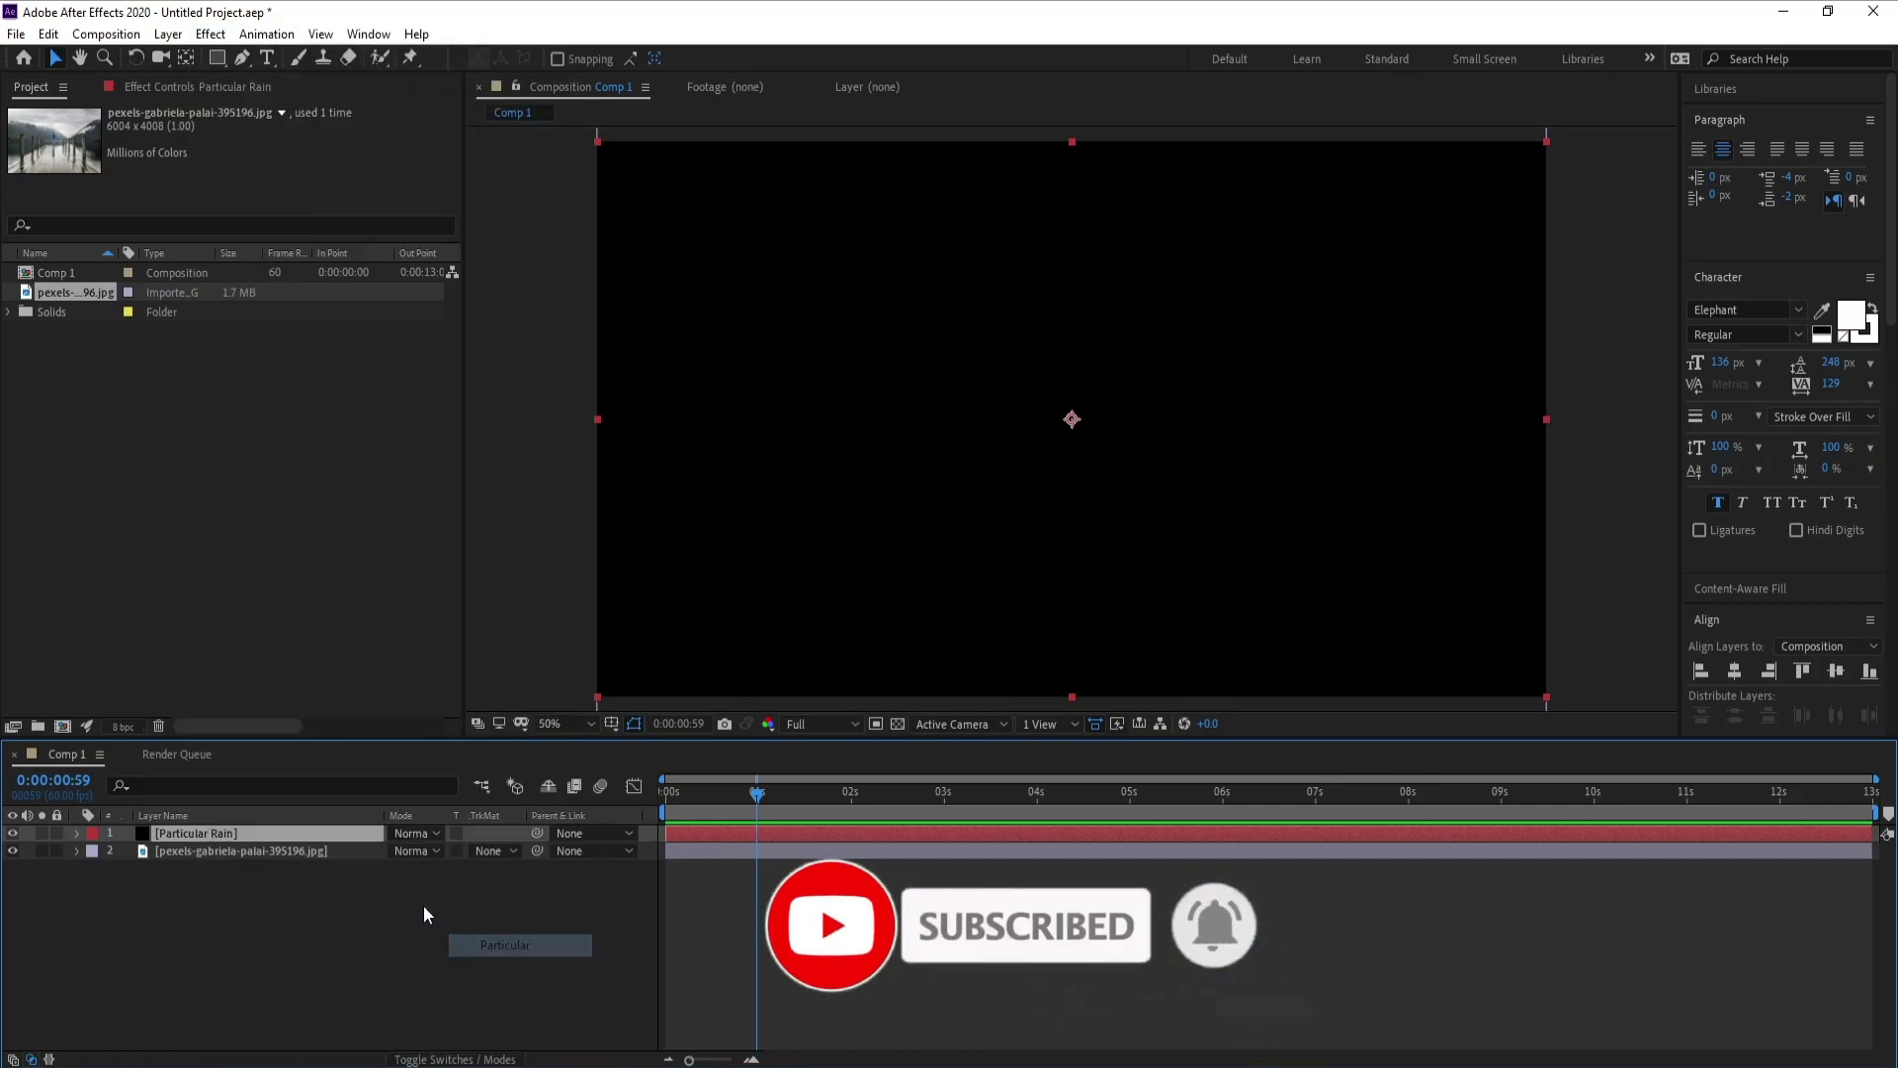
# Move the playhead to 6:37 and hide the pier photo to see particles alone.
pyautogui.click(845, 800)
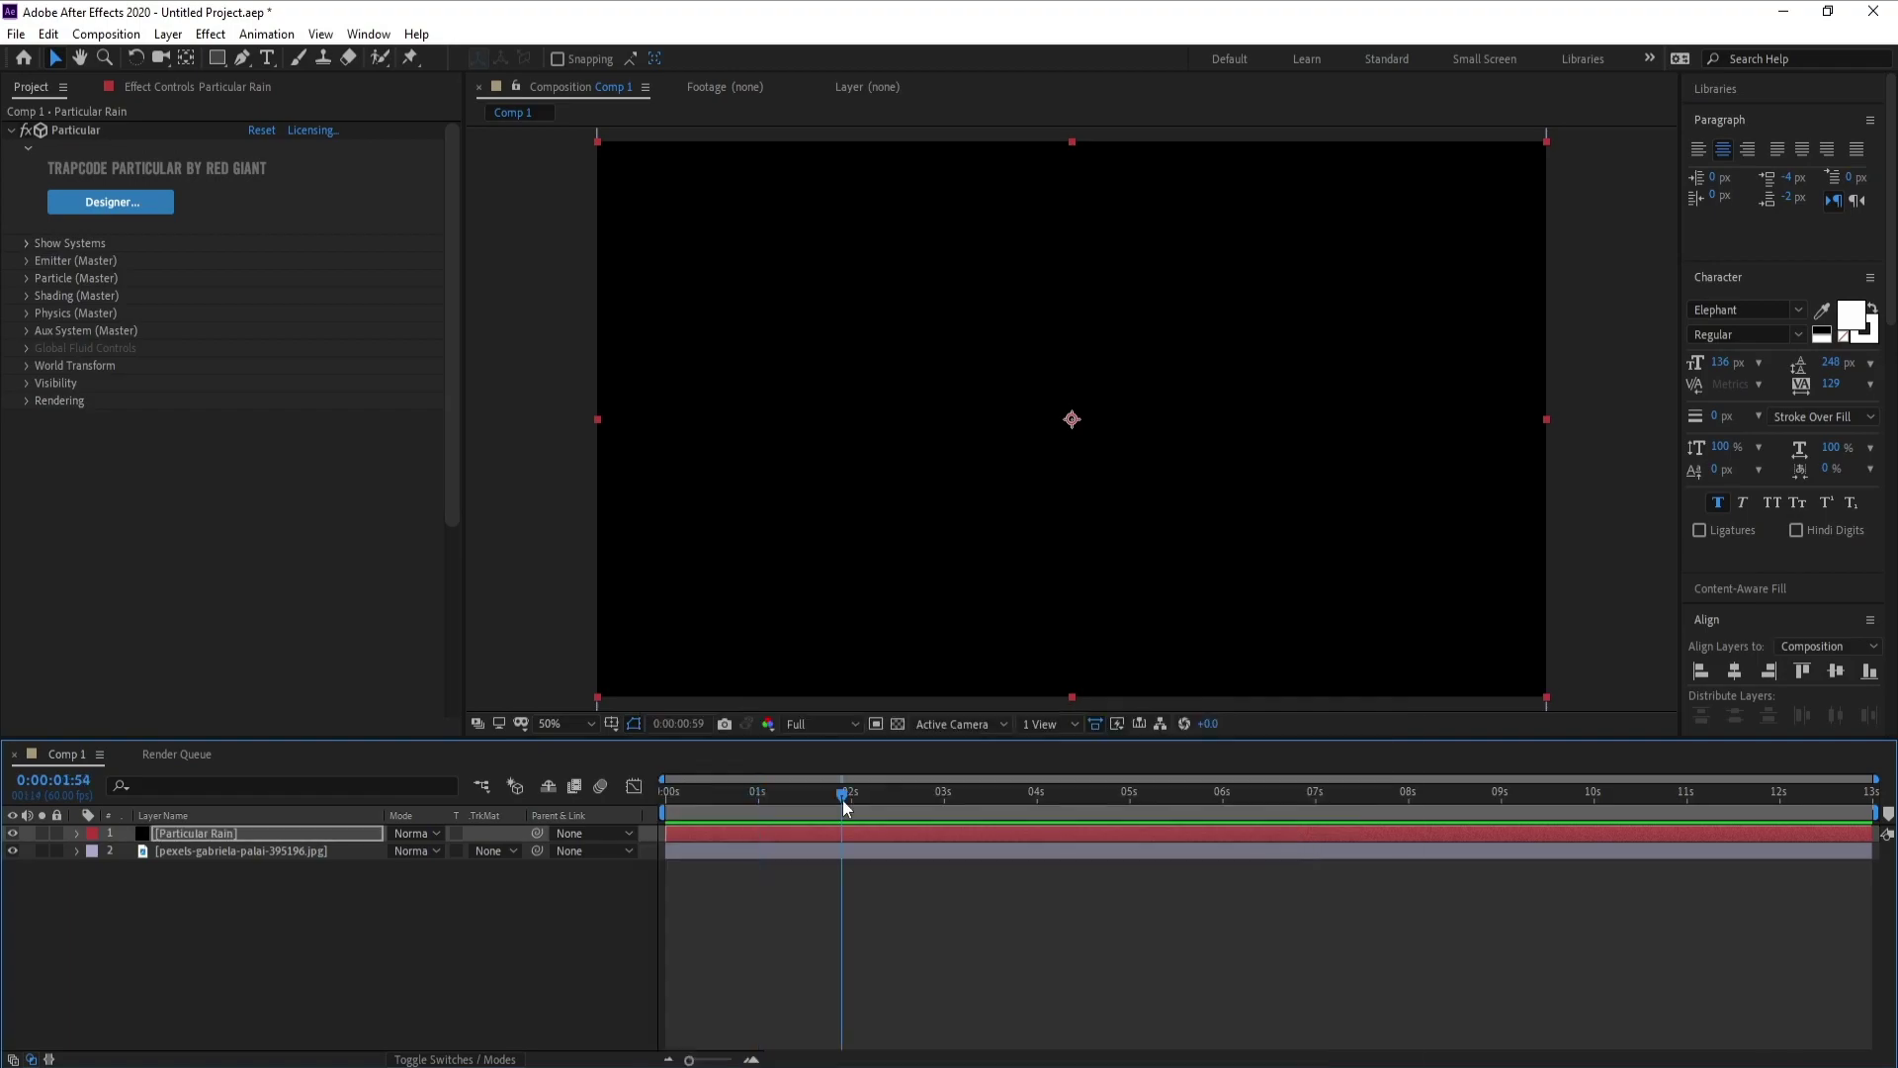
pyautogui.moveTo(848, 805); pyautogui.dragTo(1279, 803)
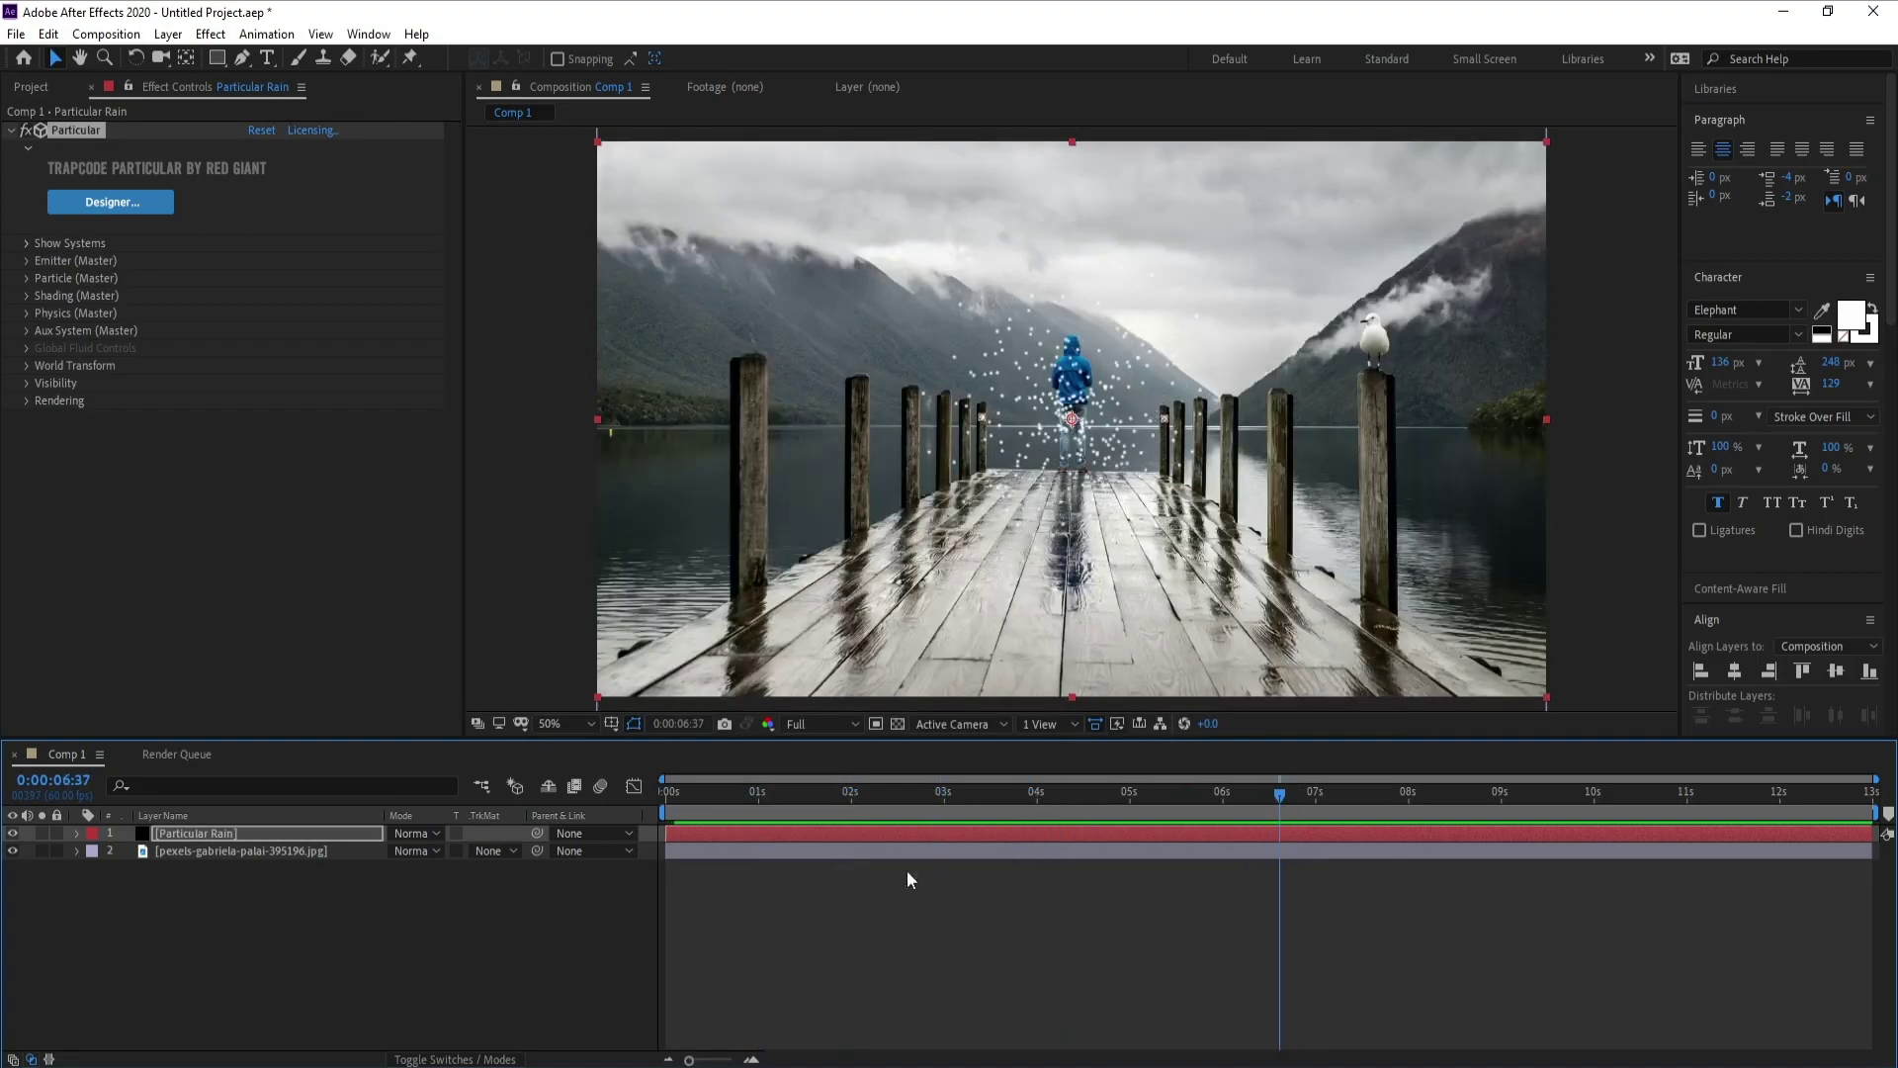
pyautogui.click(314, 856)
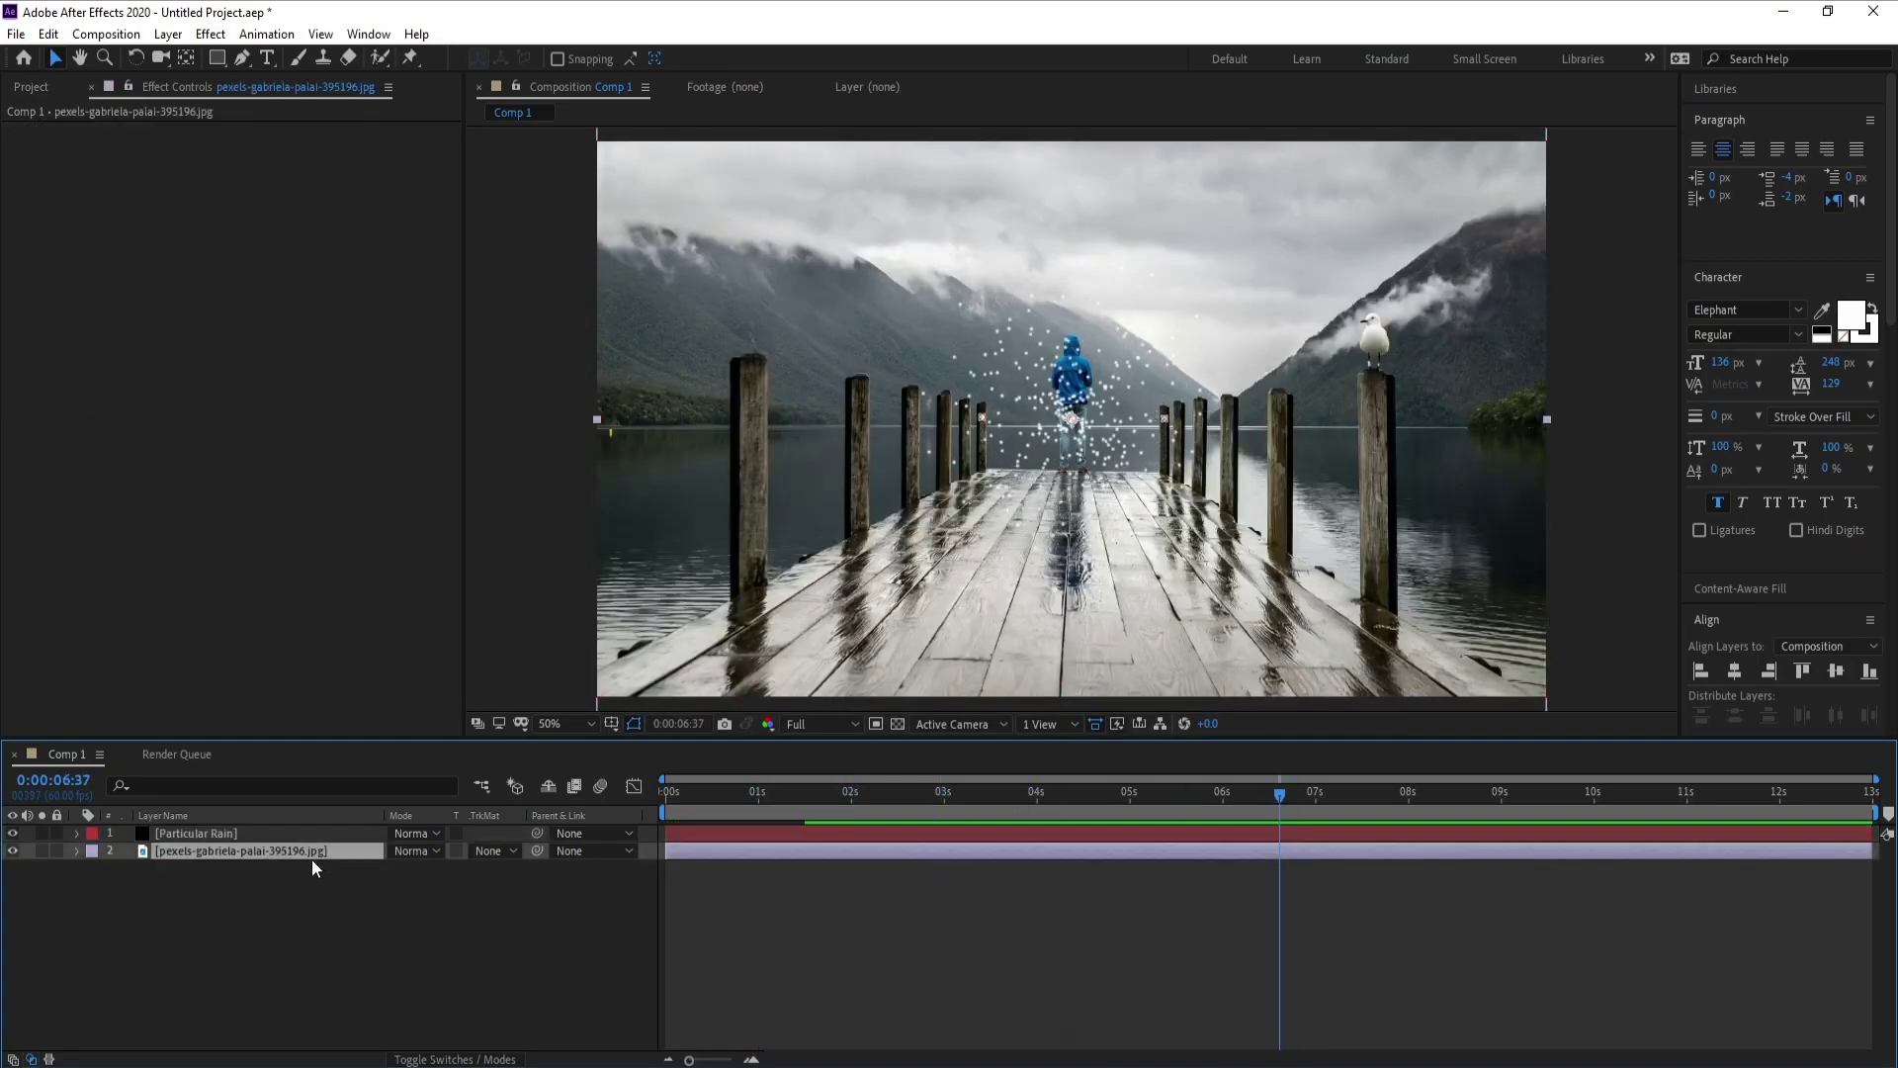
pyautogui.click(13, 852)
# Set the Particular Rain emitter type to Box.
pyautogui.click(187, 833)
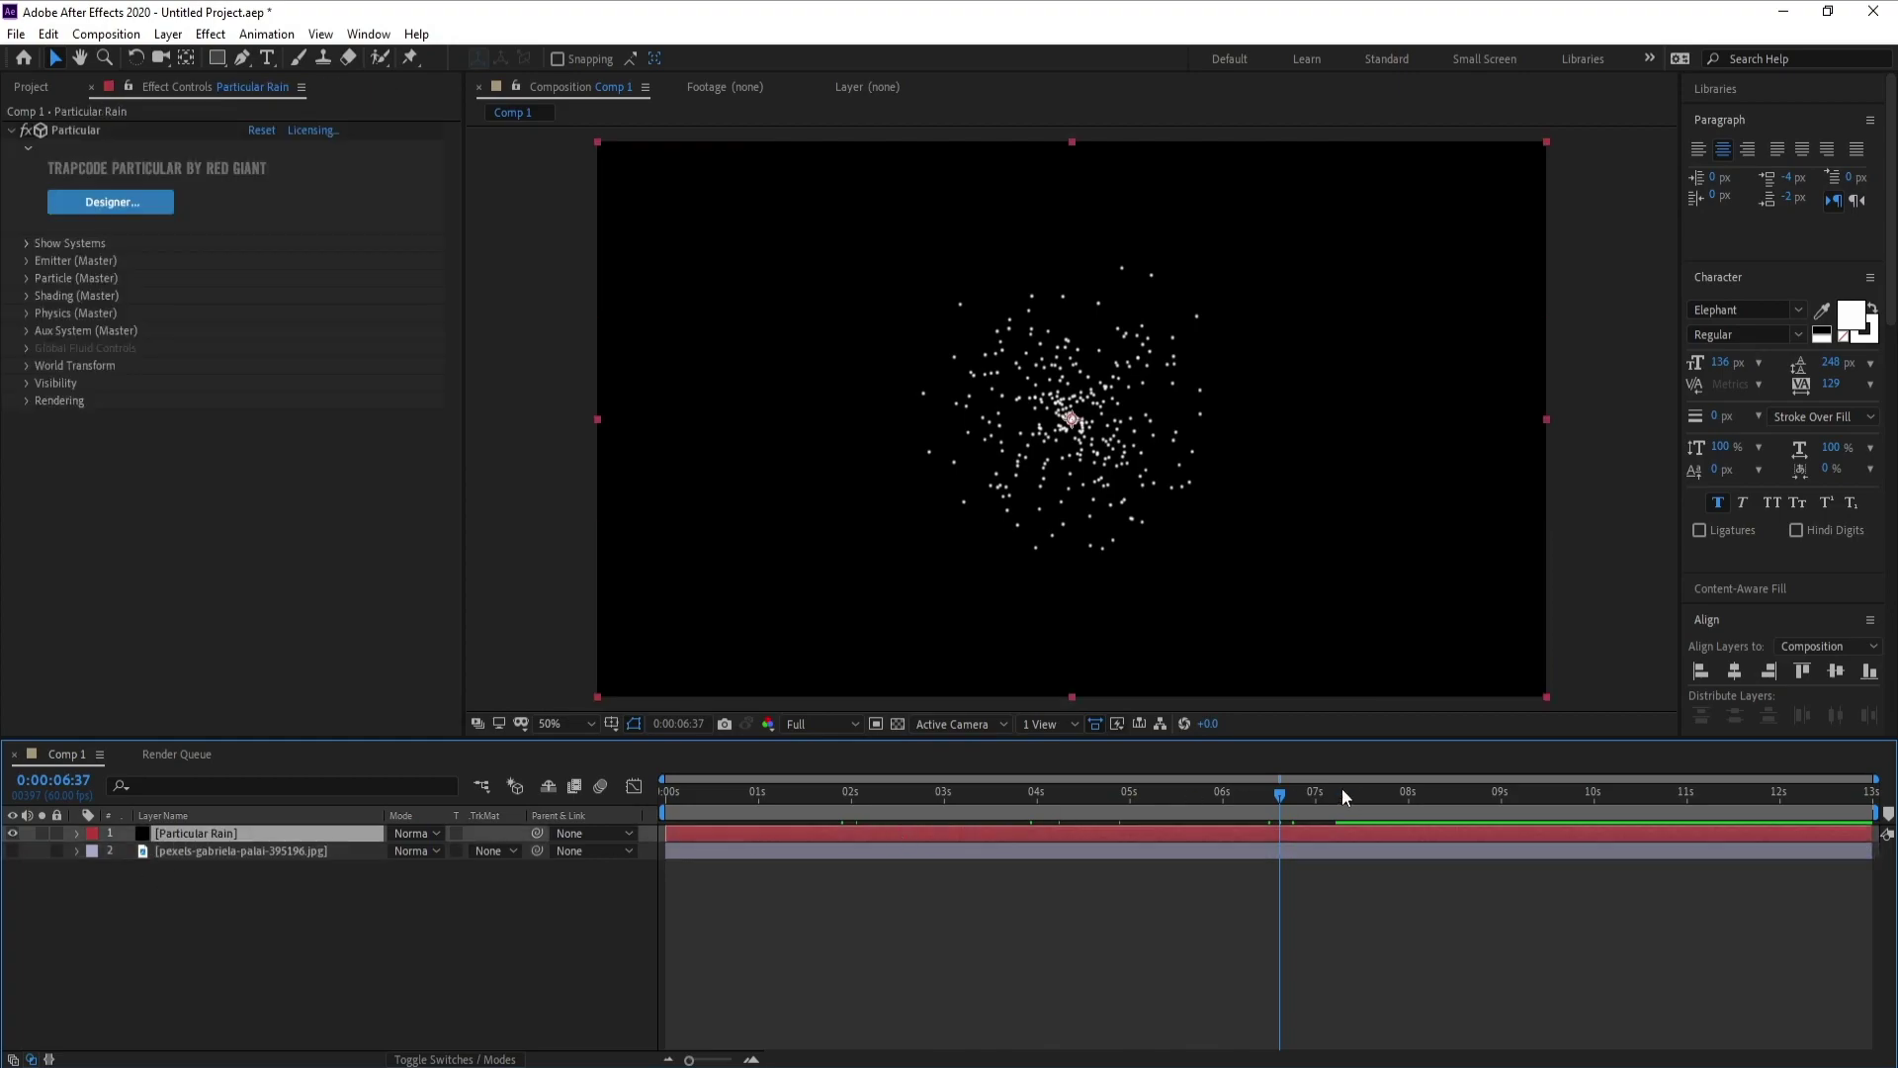
pyautogui.click(25, 261)
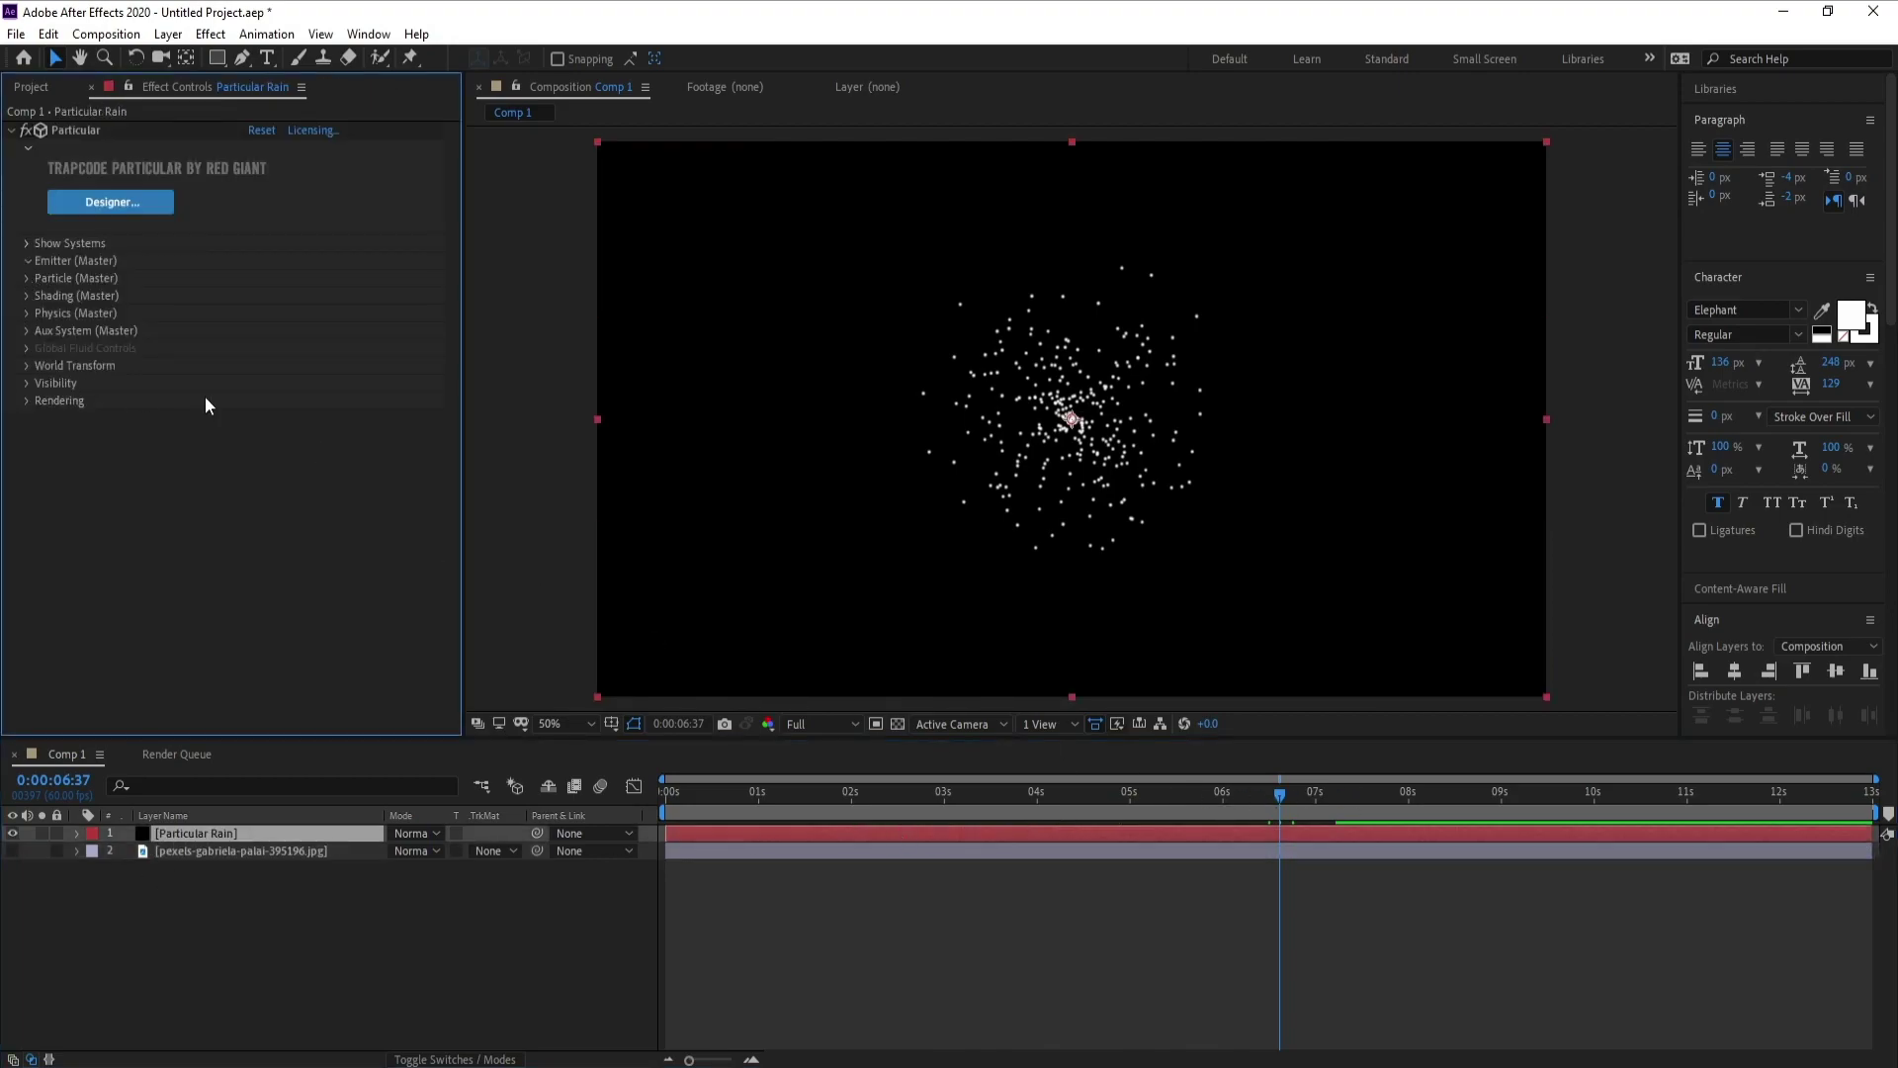
pyautogui.click(303, 315)
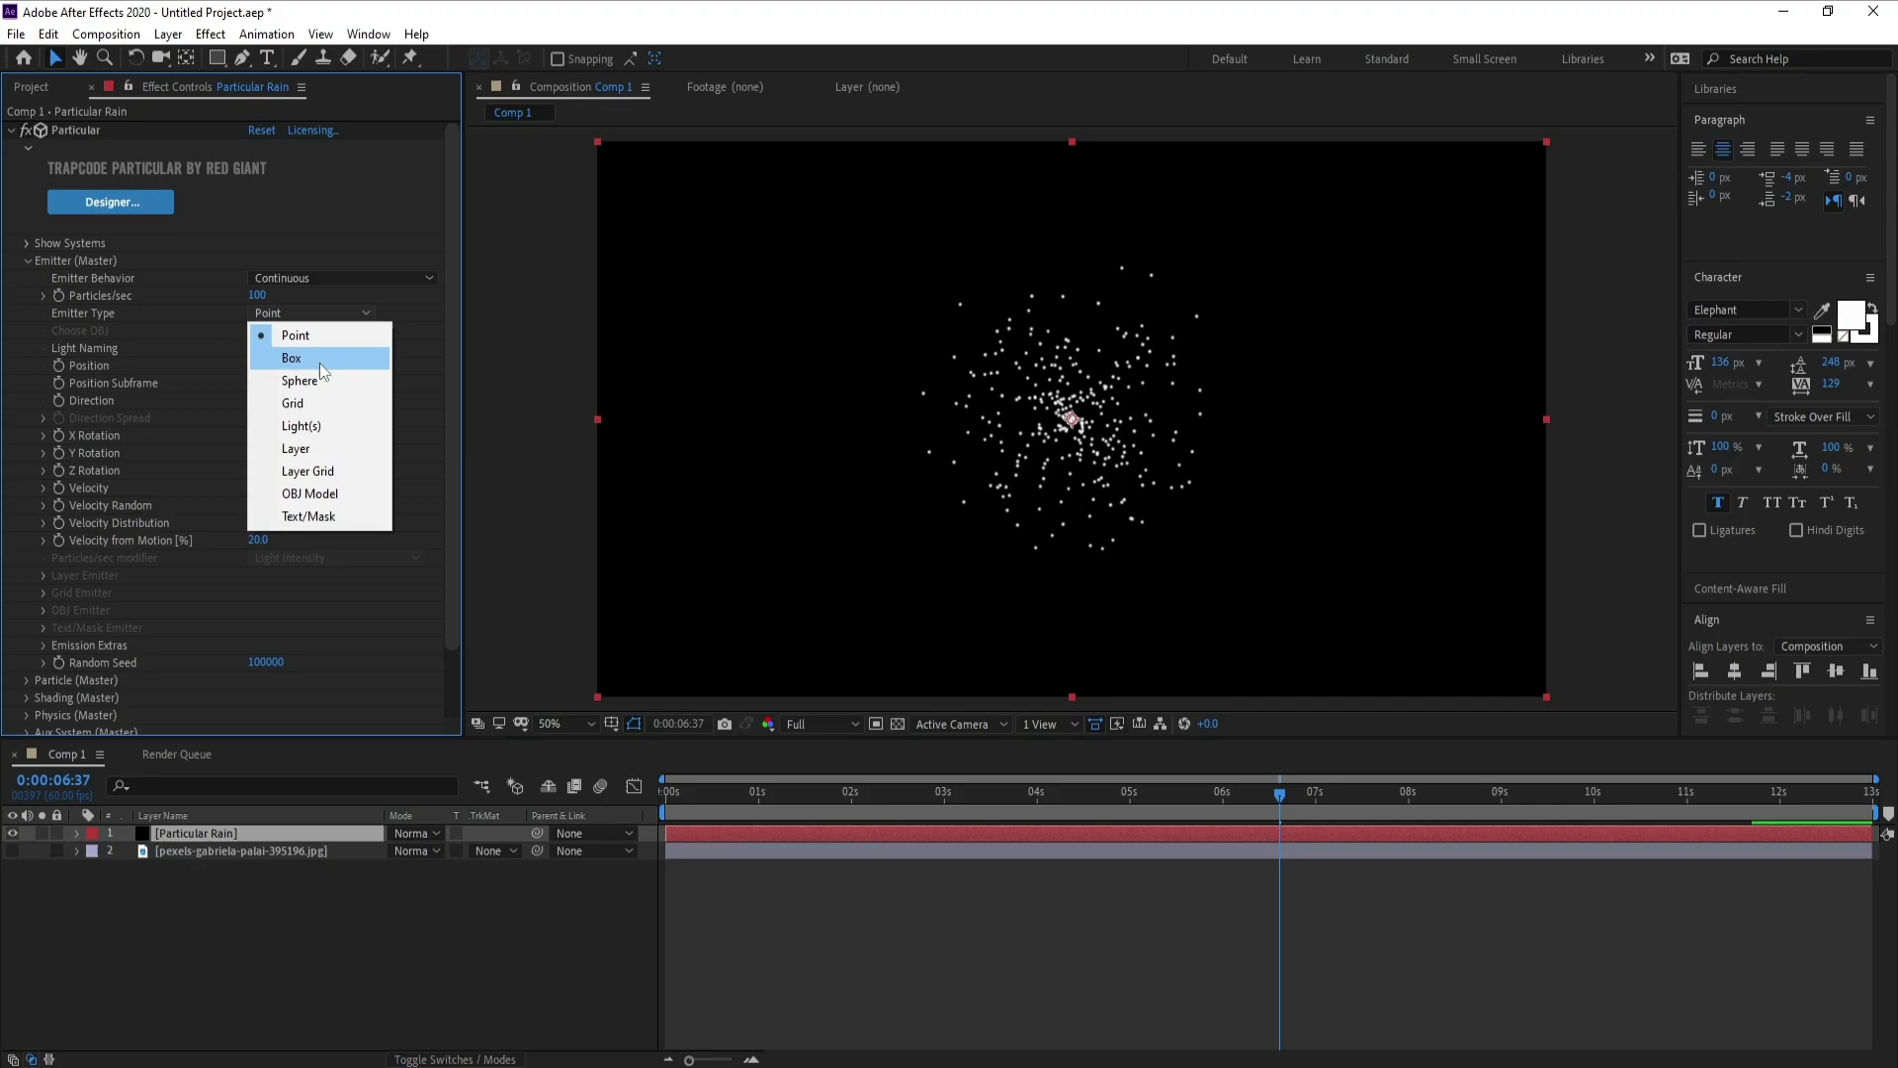
pyautogui.click(317, 359)
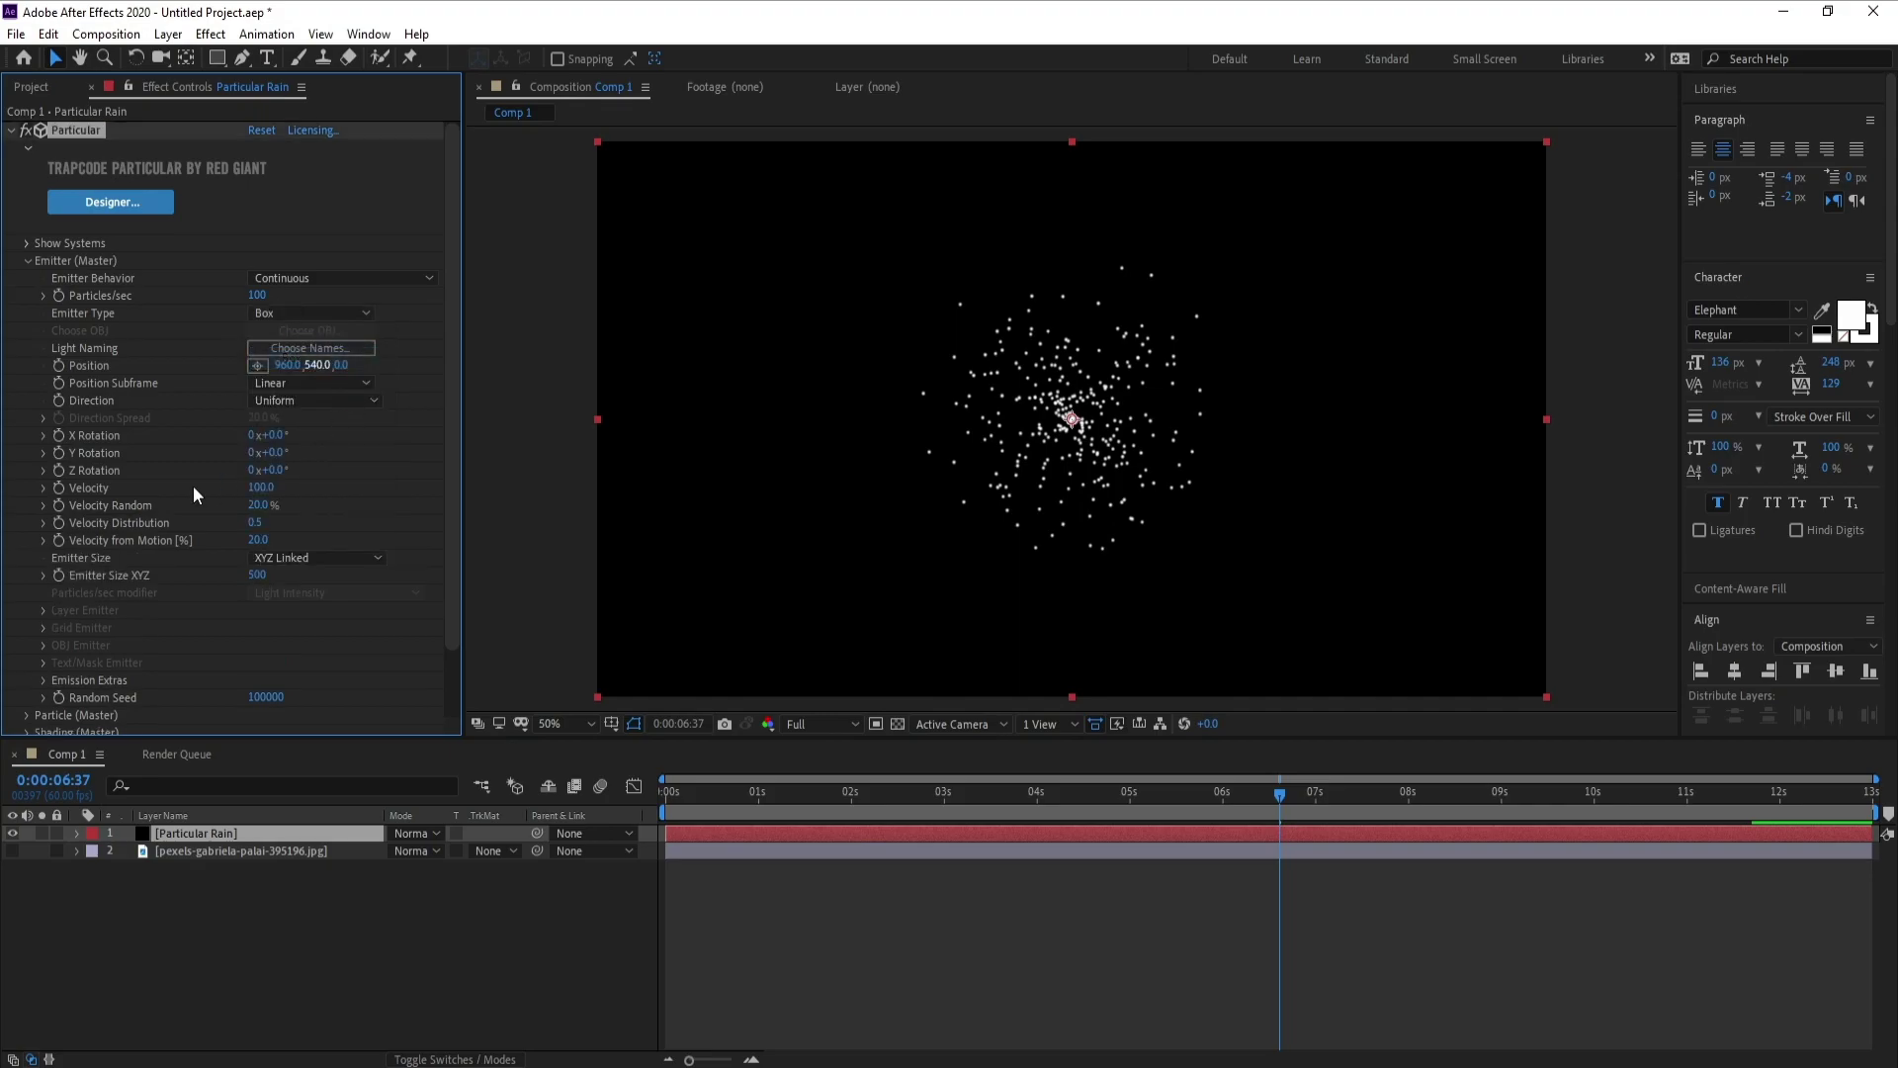
# Set emitter Velocity, Velocity Random, Distribution and Velocity from Motion all to 0.
pyautogui.click(265, 492)
pyautogui.write('0')
pyautogui.press('Return')
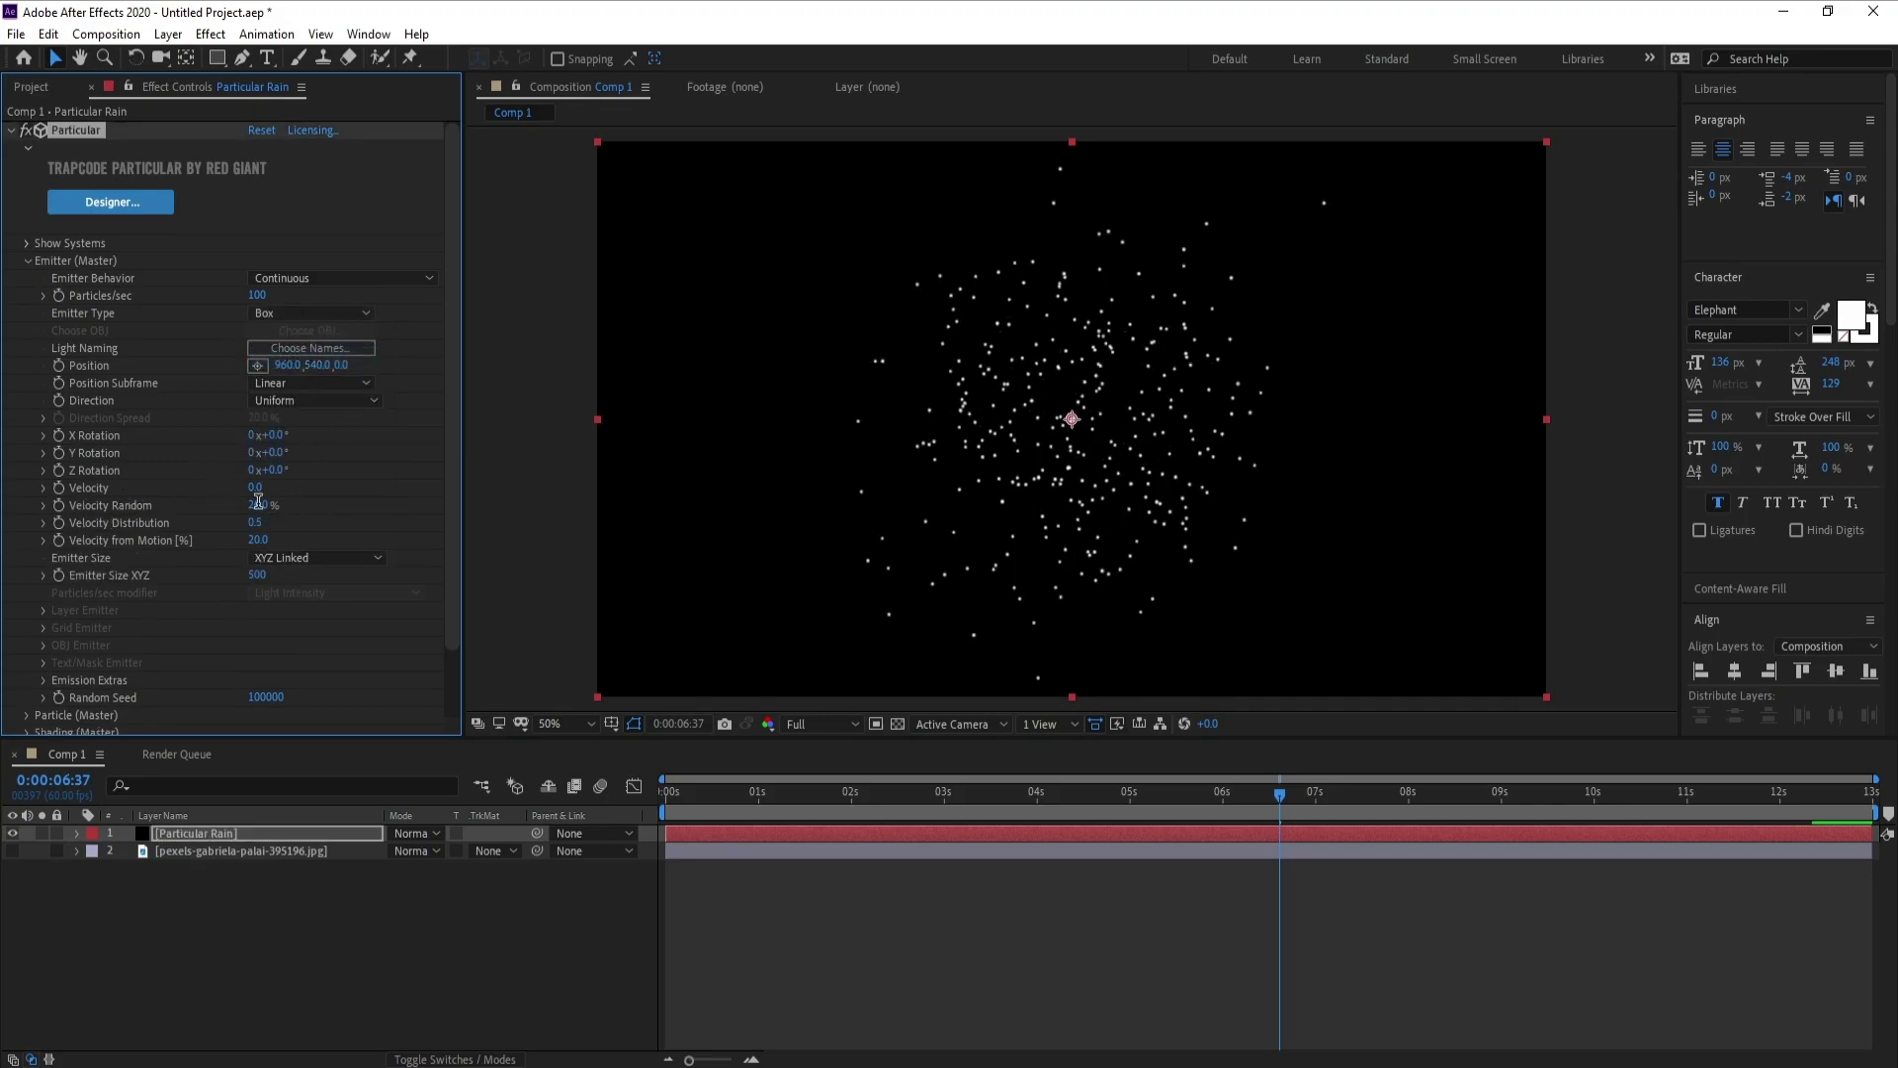
pyautogui.click(258, 501)
pyautogui.write('0')
pyautogui.press('Return')
pyautogui.click(256, 522)
pyautogui.write('0')
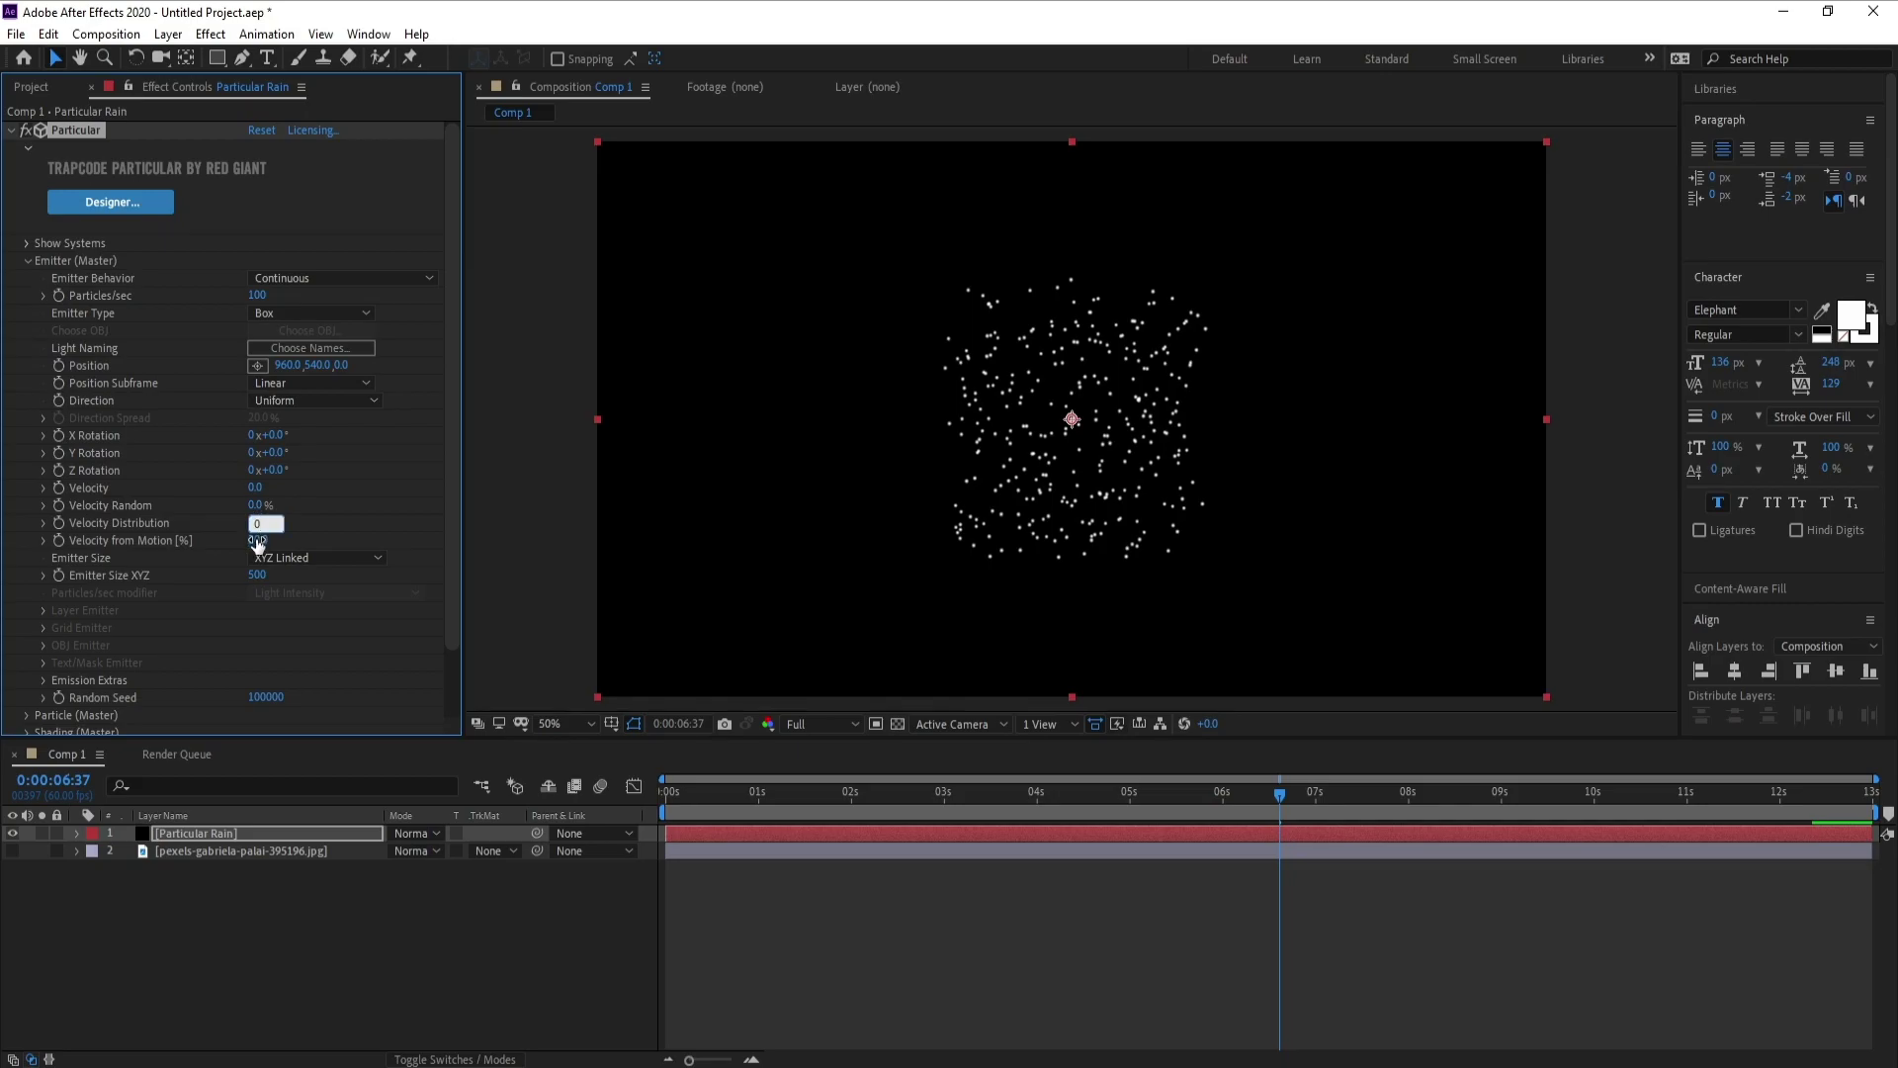
pyautogui.click(258, 540)
pyautogui.write('0')
# Size the emitter per axis, scrubbing X, Y and Z to roughly 3102, 2930 and 2624.
pyautogui.click(267, 558)
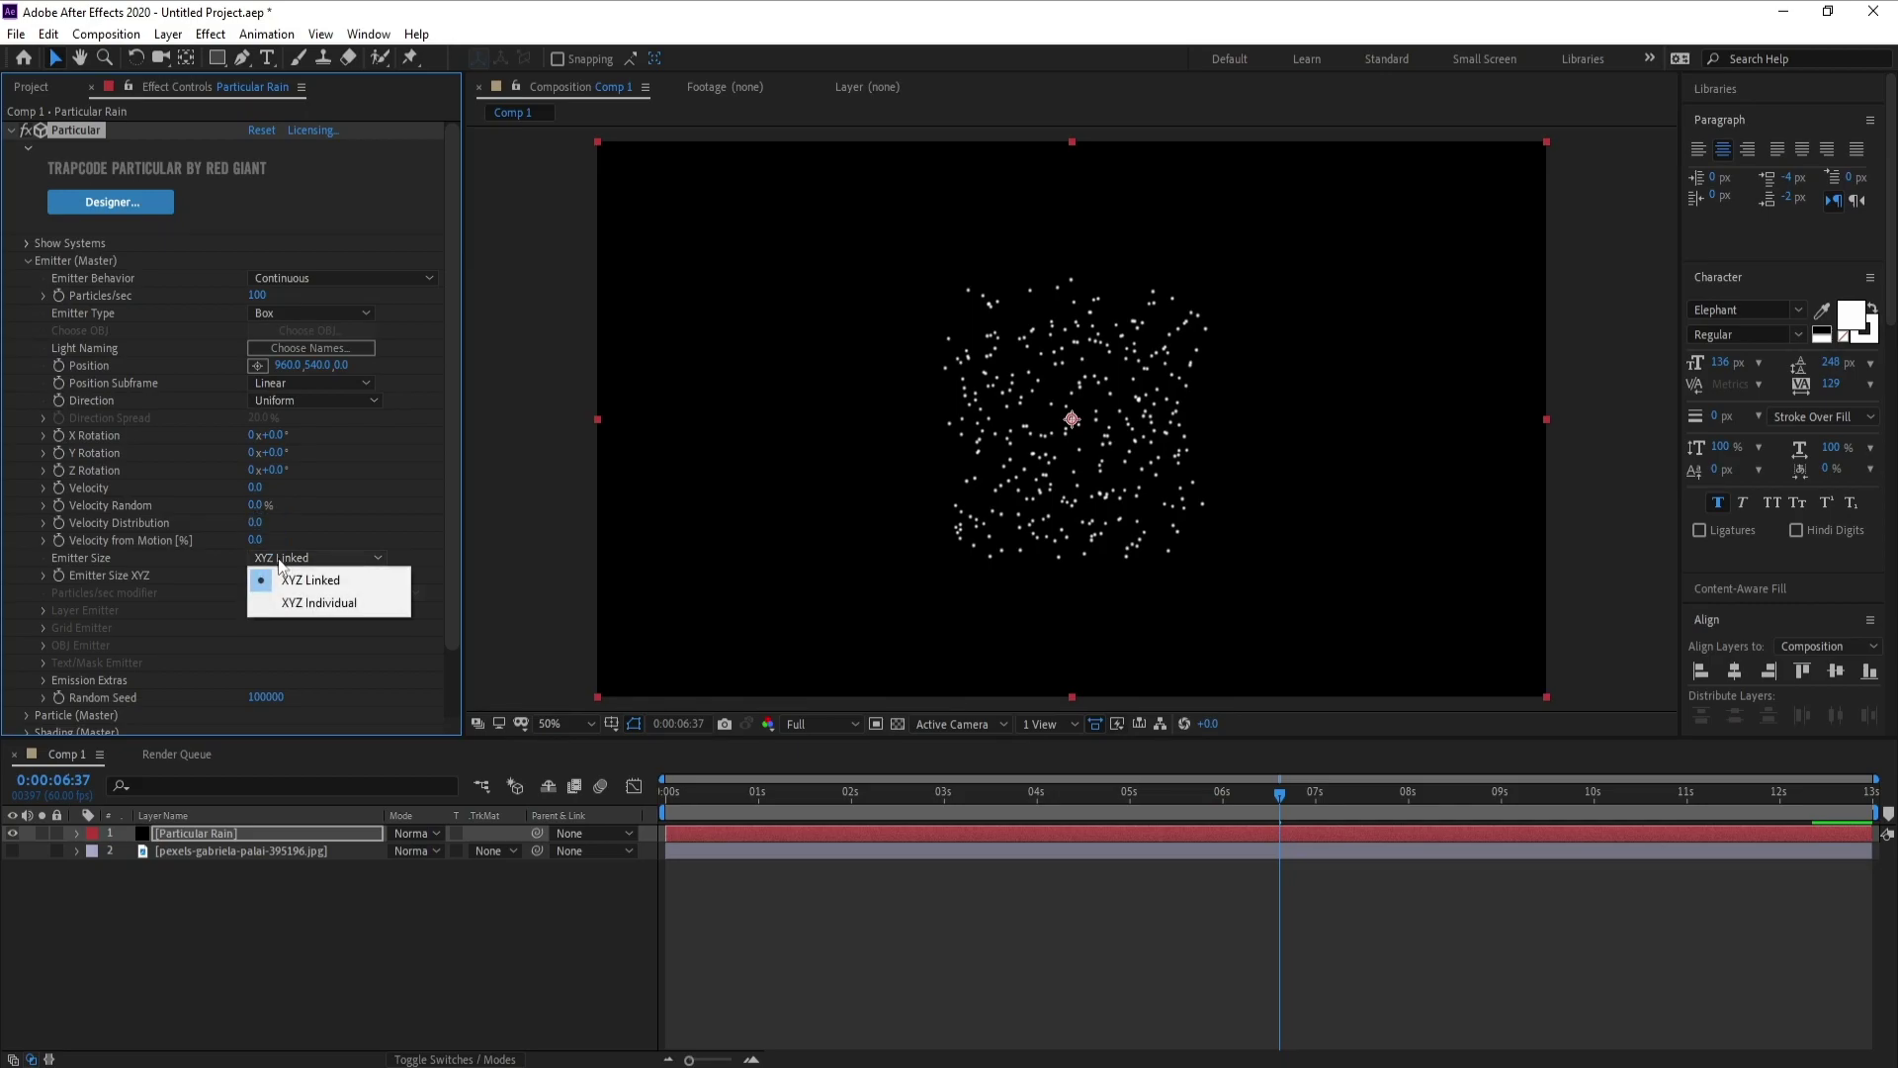
pyautogui.click(316, 602)
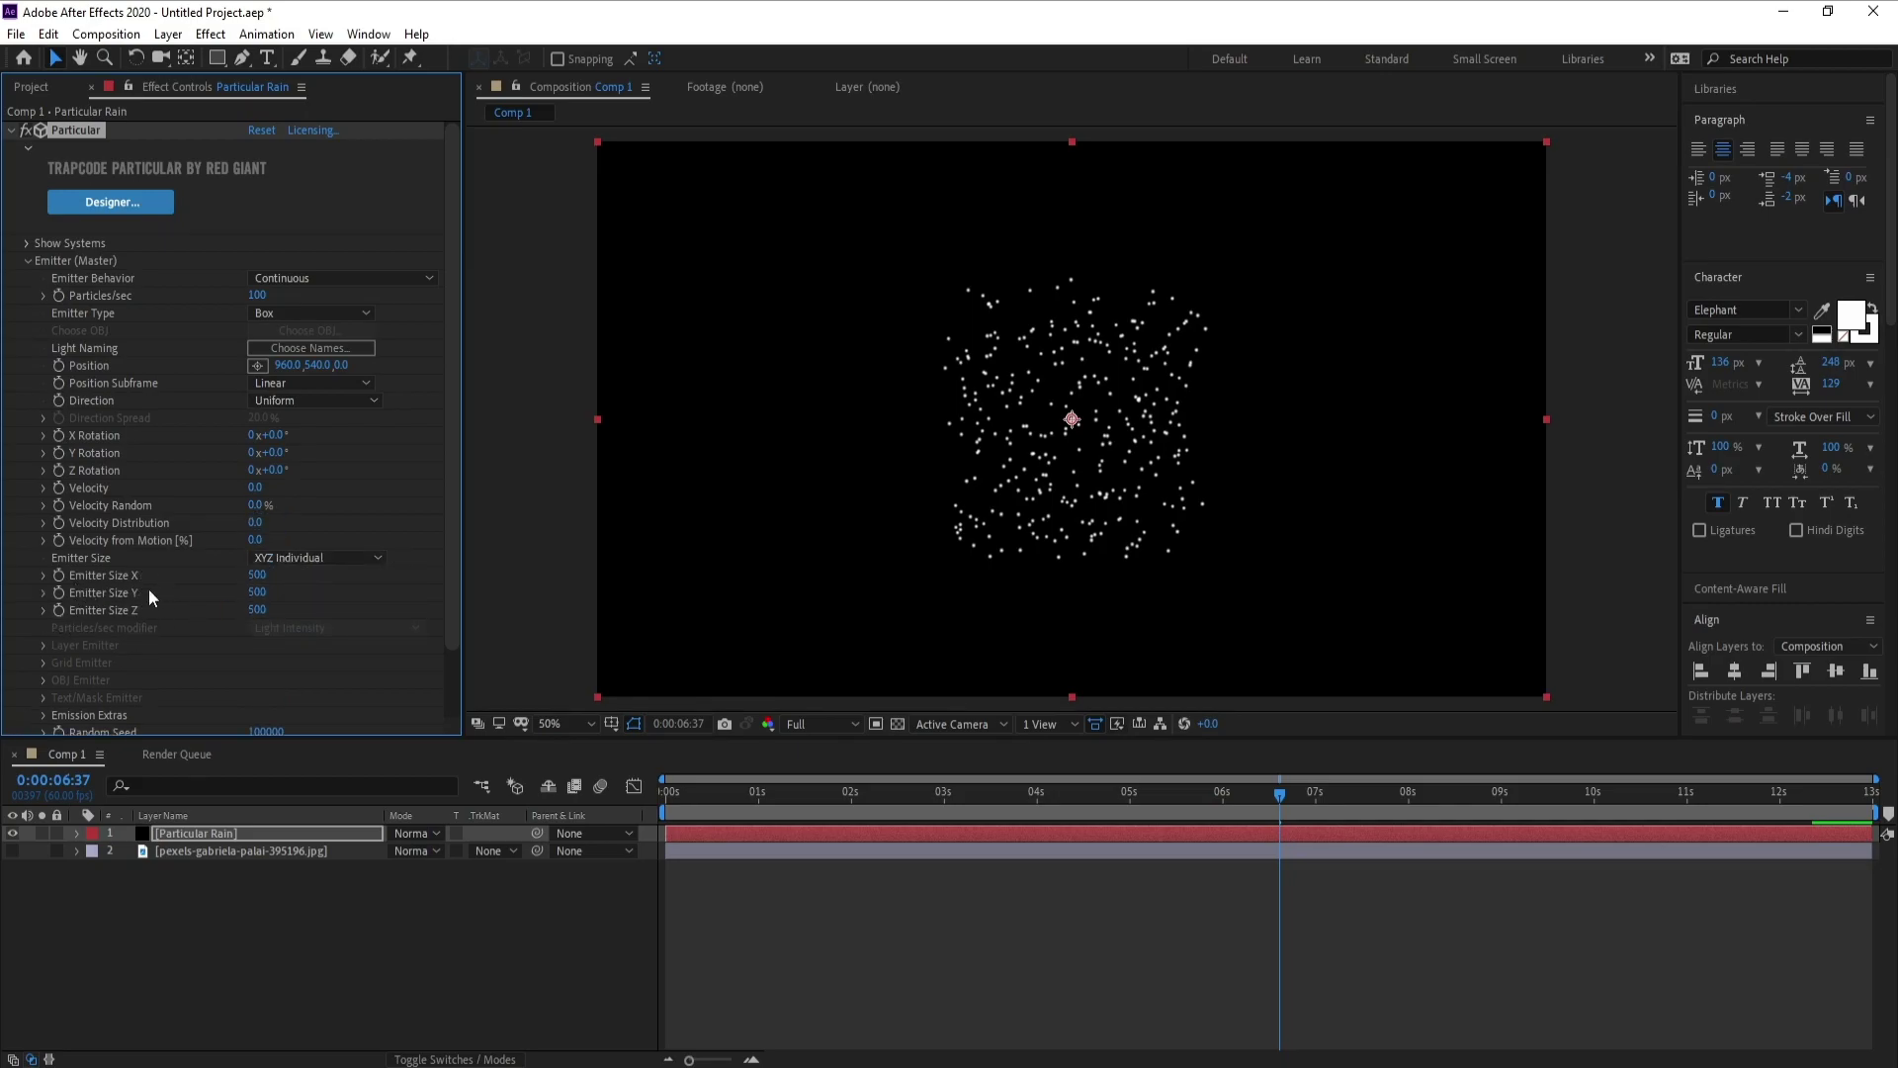
pyautogui.moveTo(255, 575); pyautogui.dragTo(540, 614)
pyautogui.moveTo(255, 601); pyautogui.dragTo(572, 596)
pyautogui.moveTo(246, 579); pyautogui.dragTo(415, 583)
pyautogui.moveTo(257, 610); pyautogui.dragTo(791, 633)
pyautogui.moveTo(256, 617); pyautogui.dragTo(826, 588)
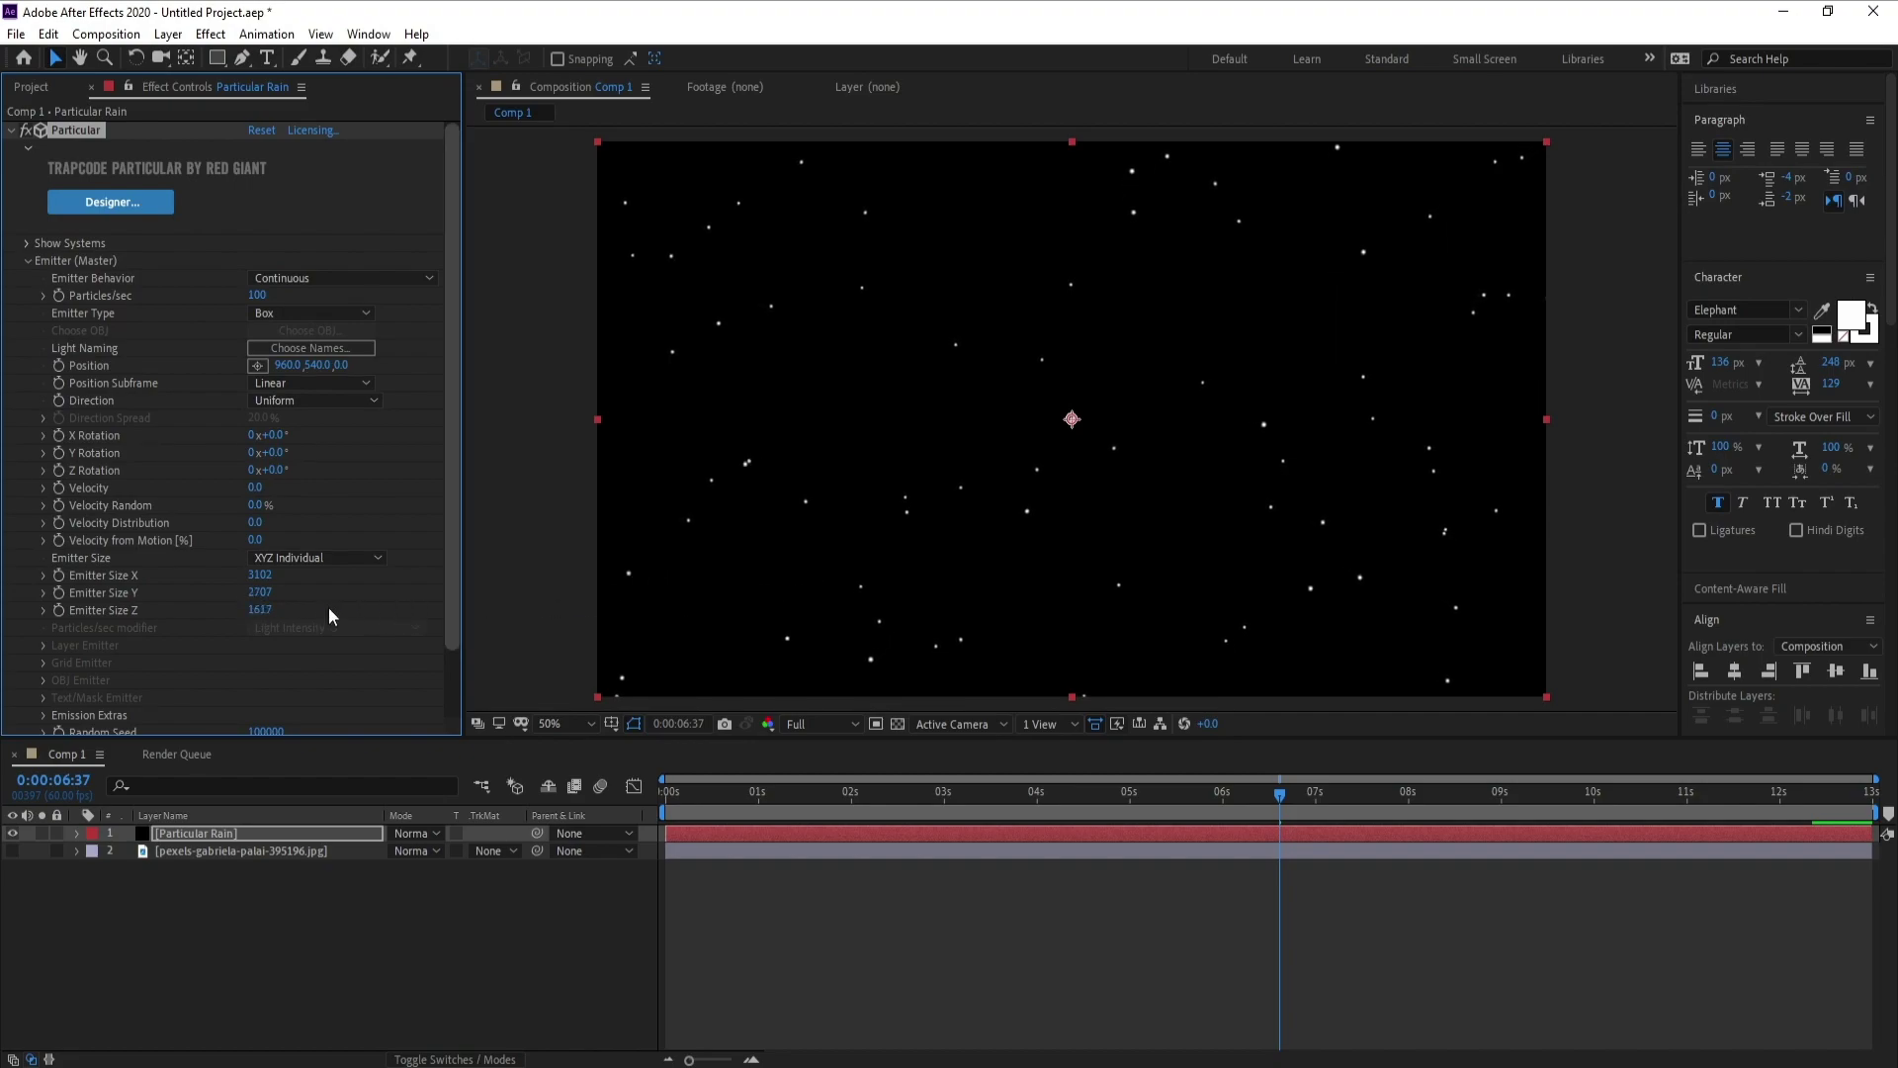
pyautogui.moveTo(260, 610); pyautogui.dragTo(393, 596)
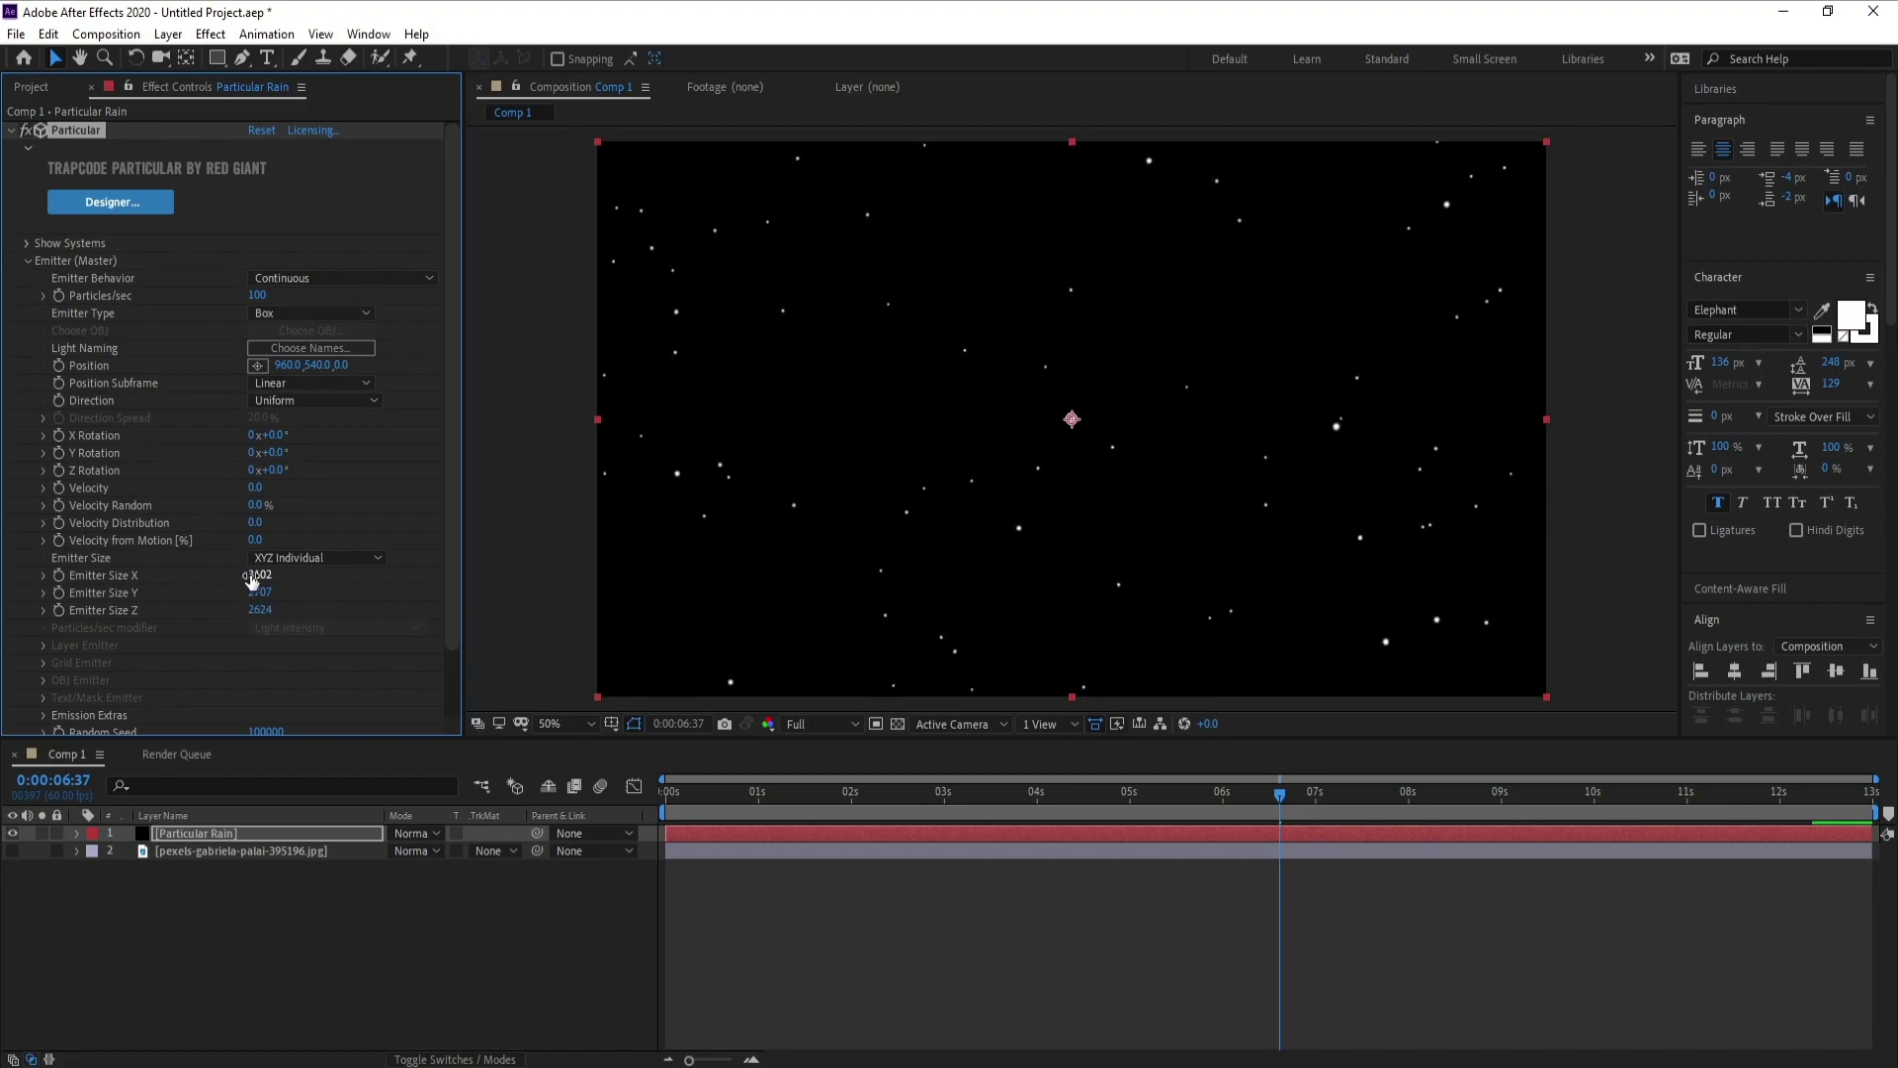
pyautogui.moveTo(259, 592); pyautogui.dragTo(484, 585)
# Set the emitter's Particles/sec to 700.
pyautogui.click(256, 297)
pyautogui.write('700')
pyautogui.press('Return')
pyautogui.click(27, 261)
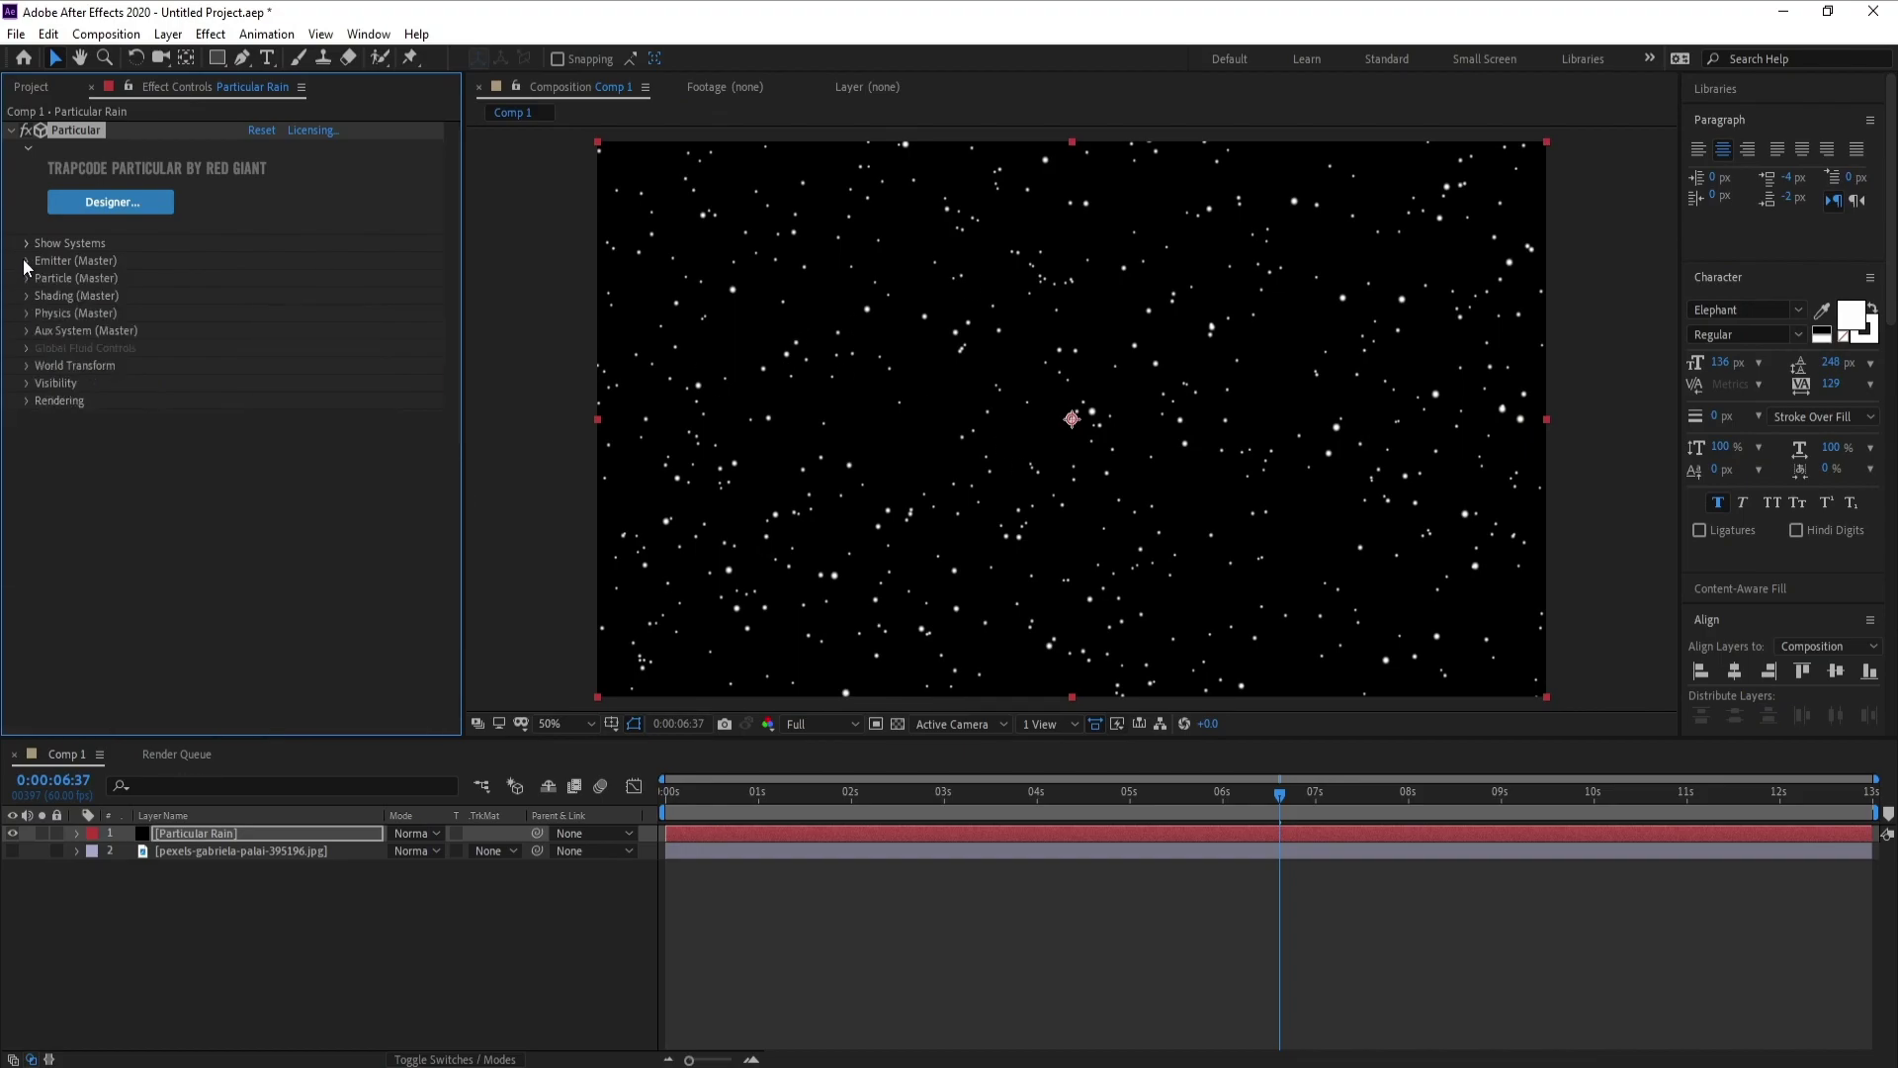
# Set particle Life to 5 seconds and Size to 2, then preview.
pyautogui.click(26, 279)
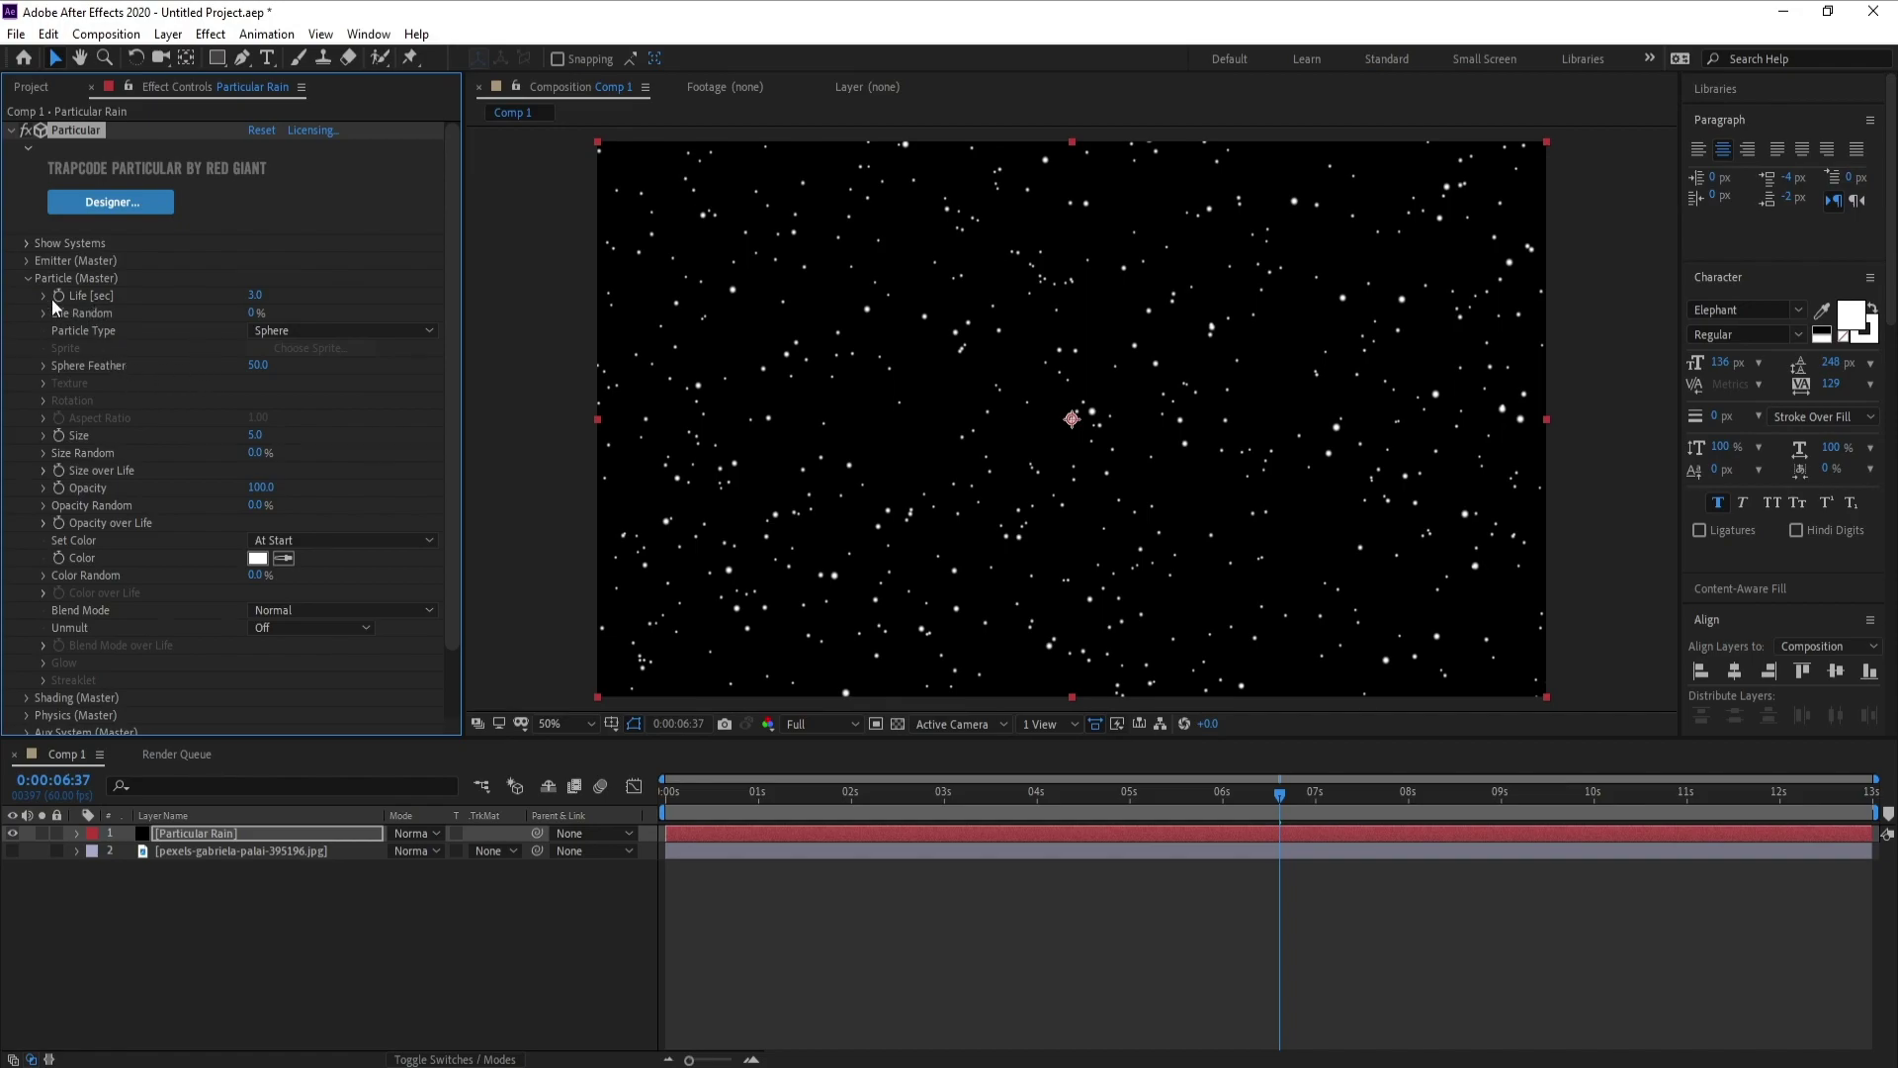
pyautogui.click(254, 295)
pyautogui.write('5')
pyautogui.press('Return')
pyautogui.click(257, 436)
pyautogui.write('2')
pyautogui.press('Return')
pyautogui.press('space')
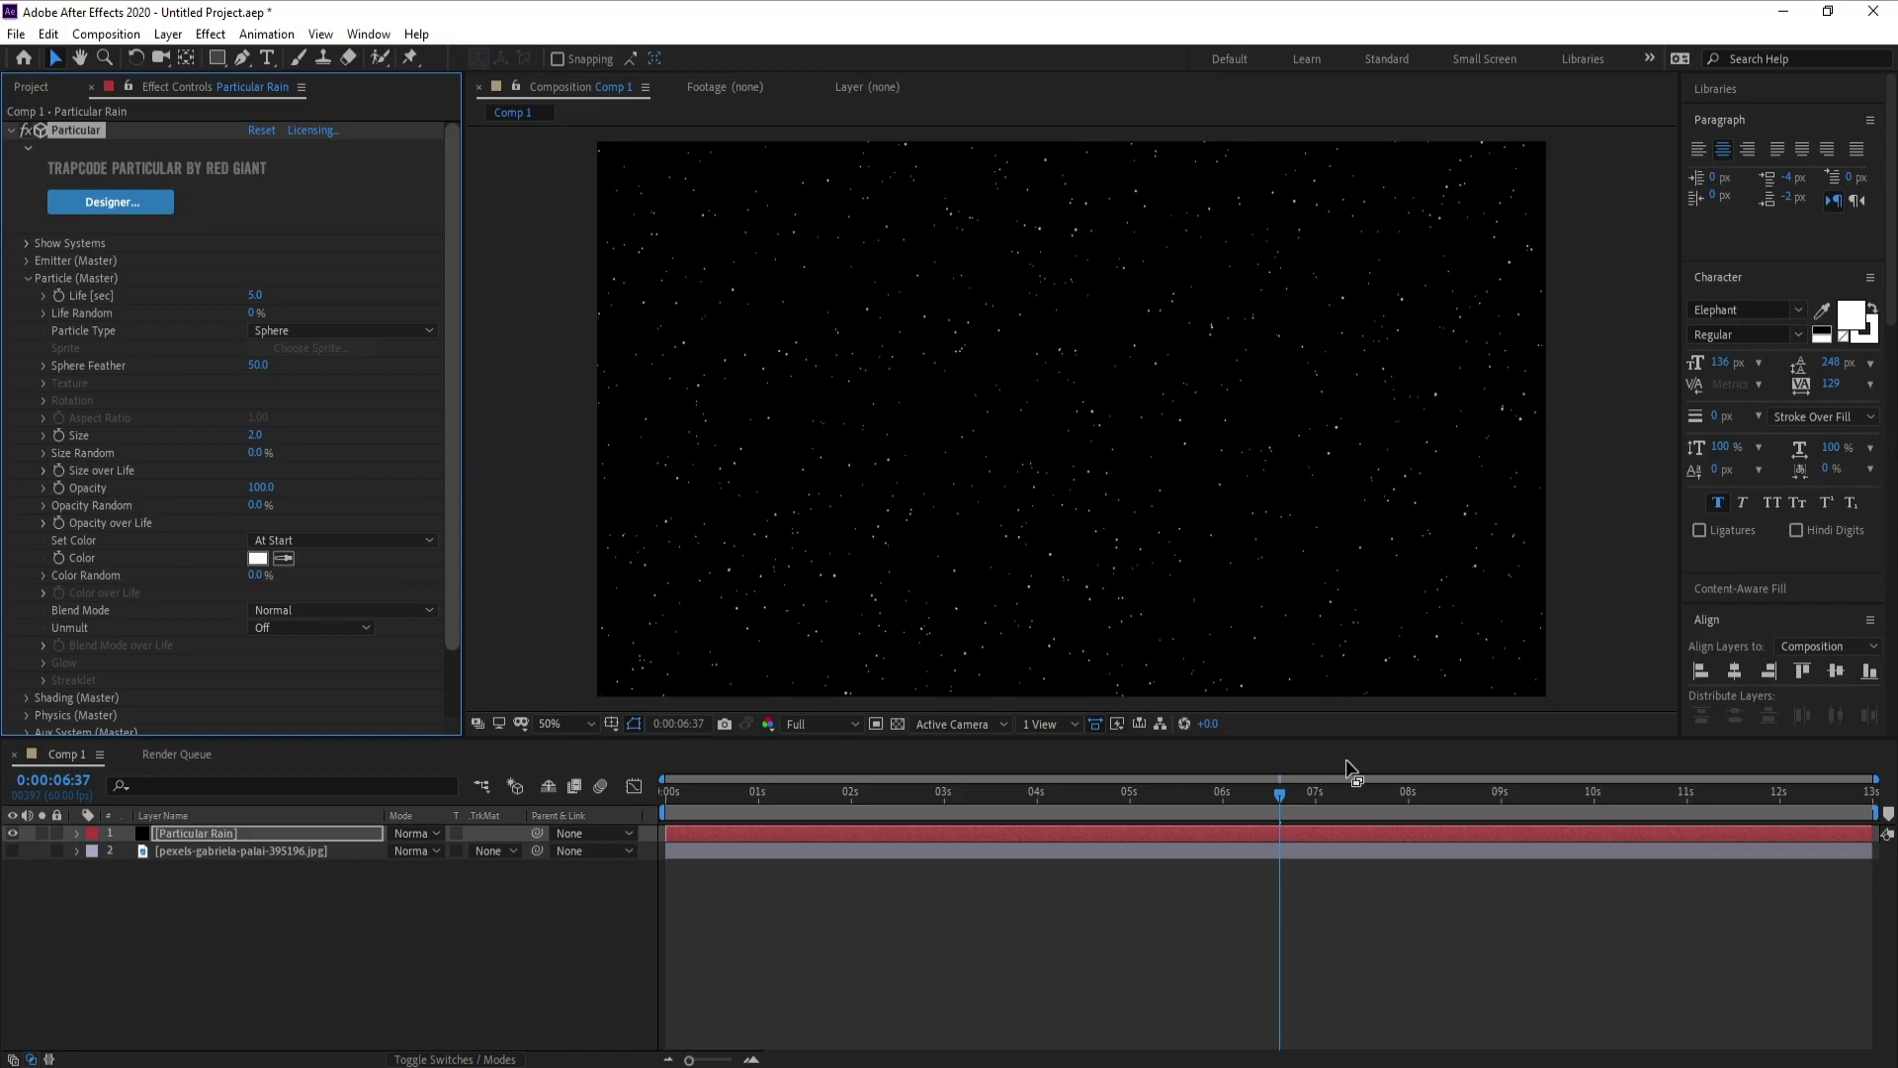
pyautogui.press('space')
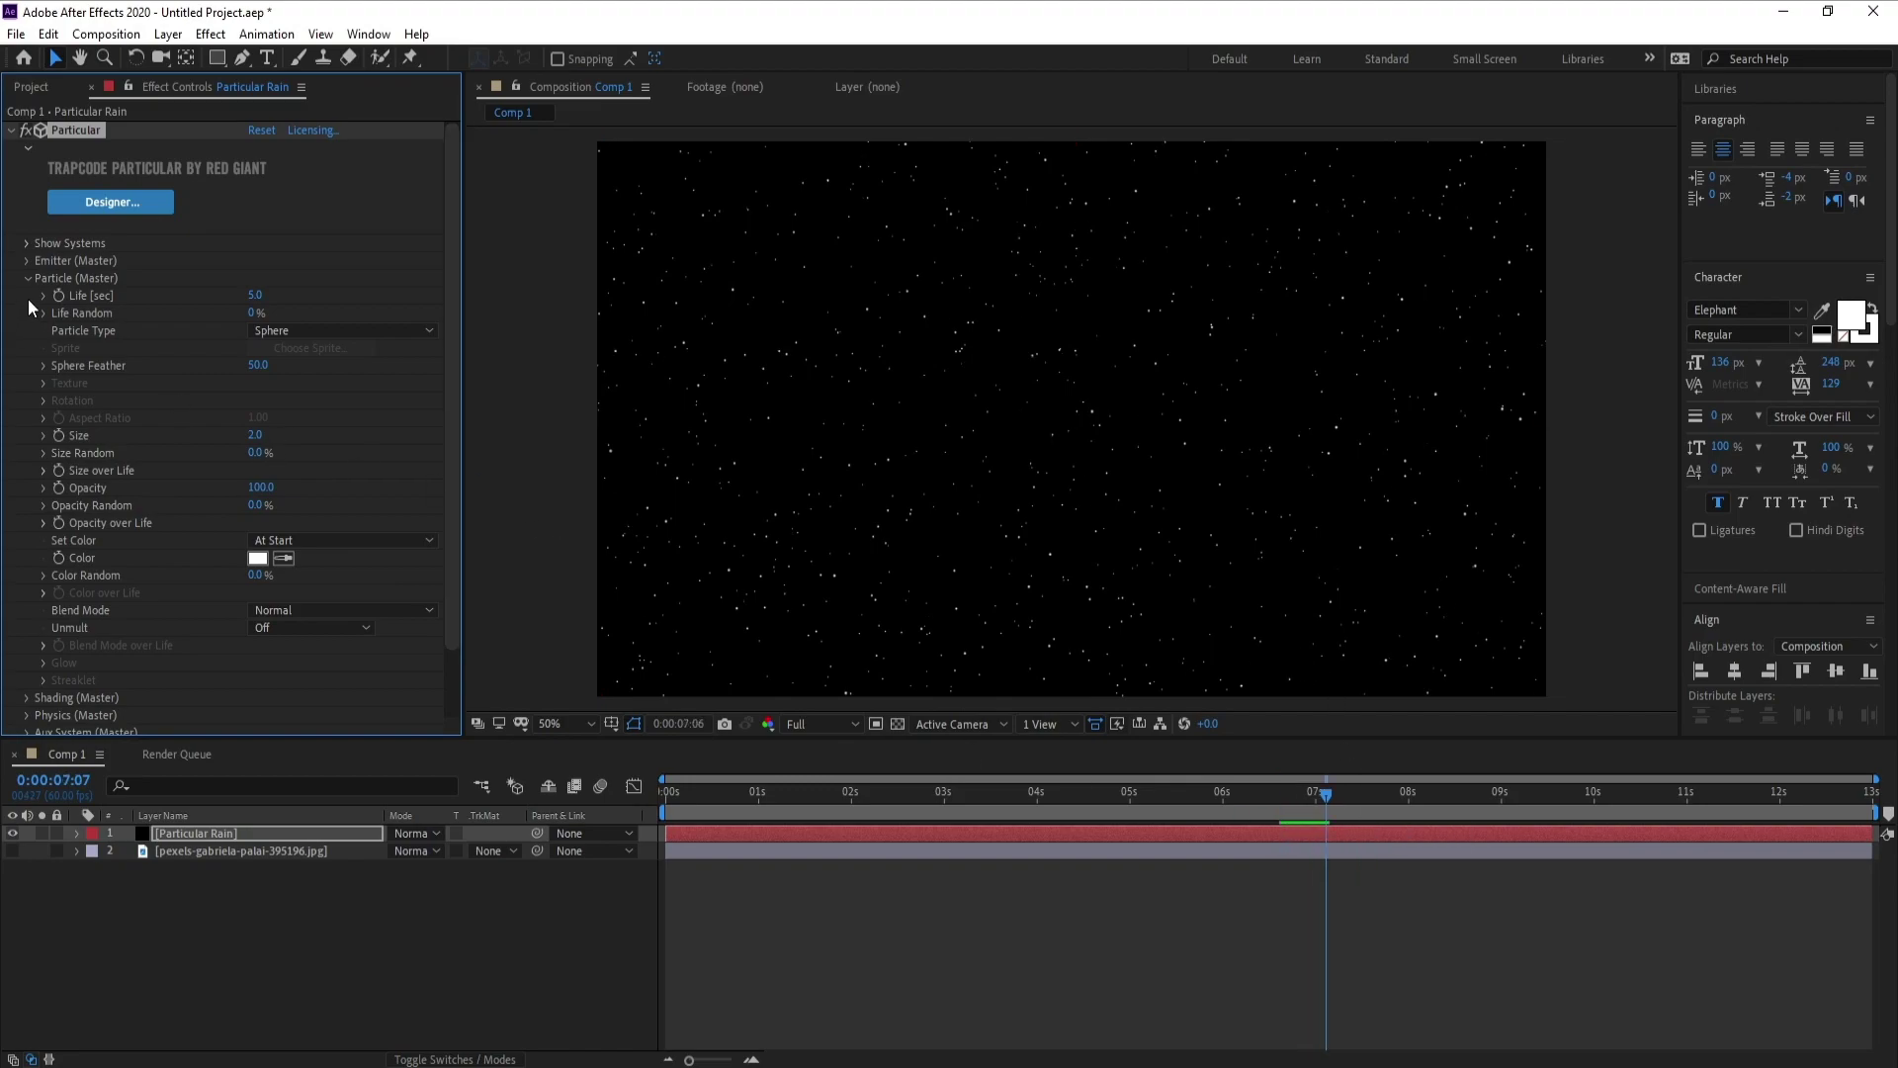
# Give Physics a Gravity of 240 and Air Wind X of about 301, then preview.
pyautogui.click(27, 279)
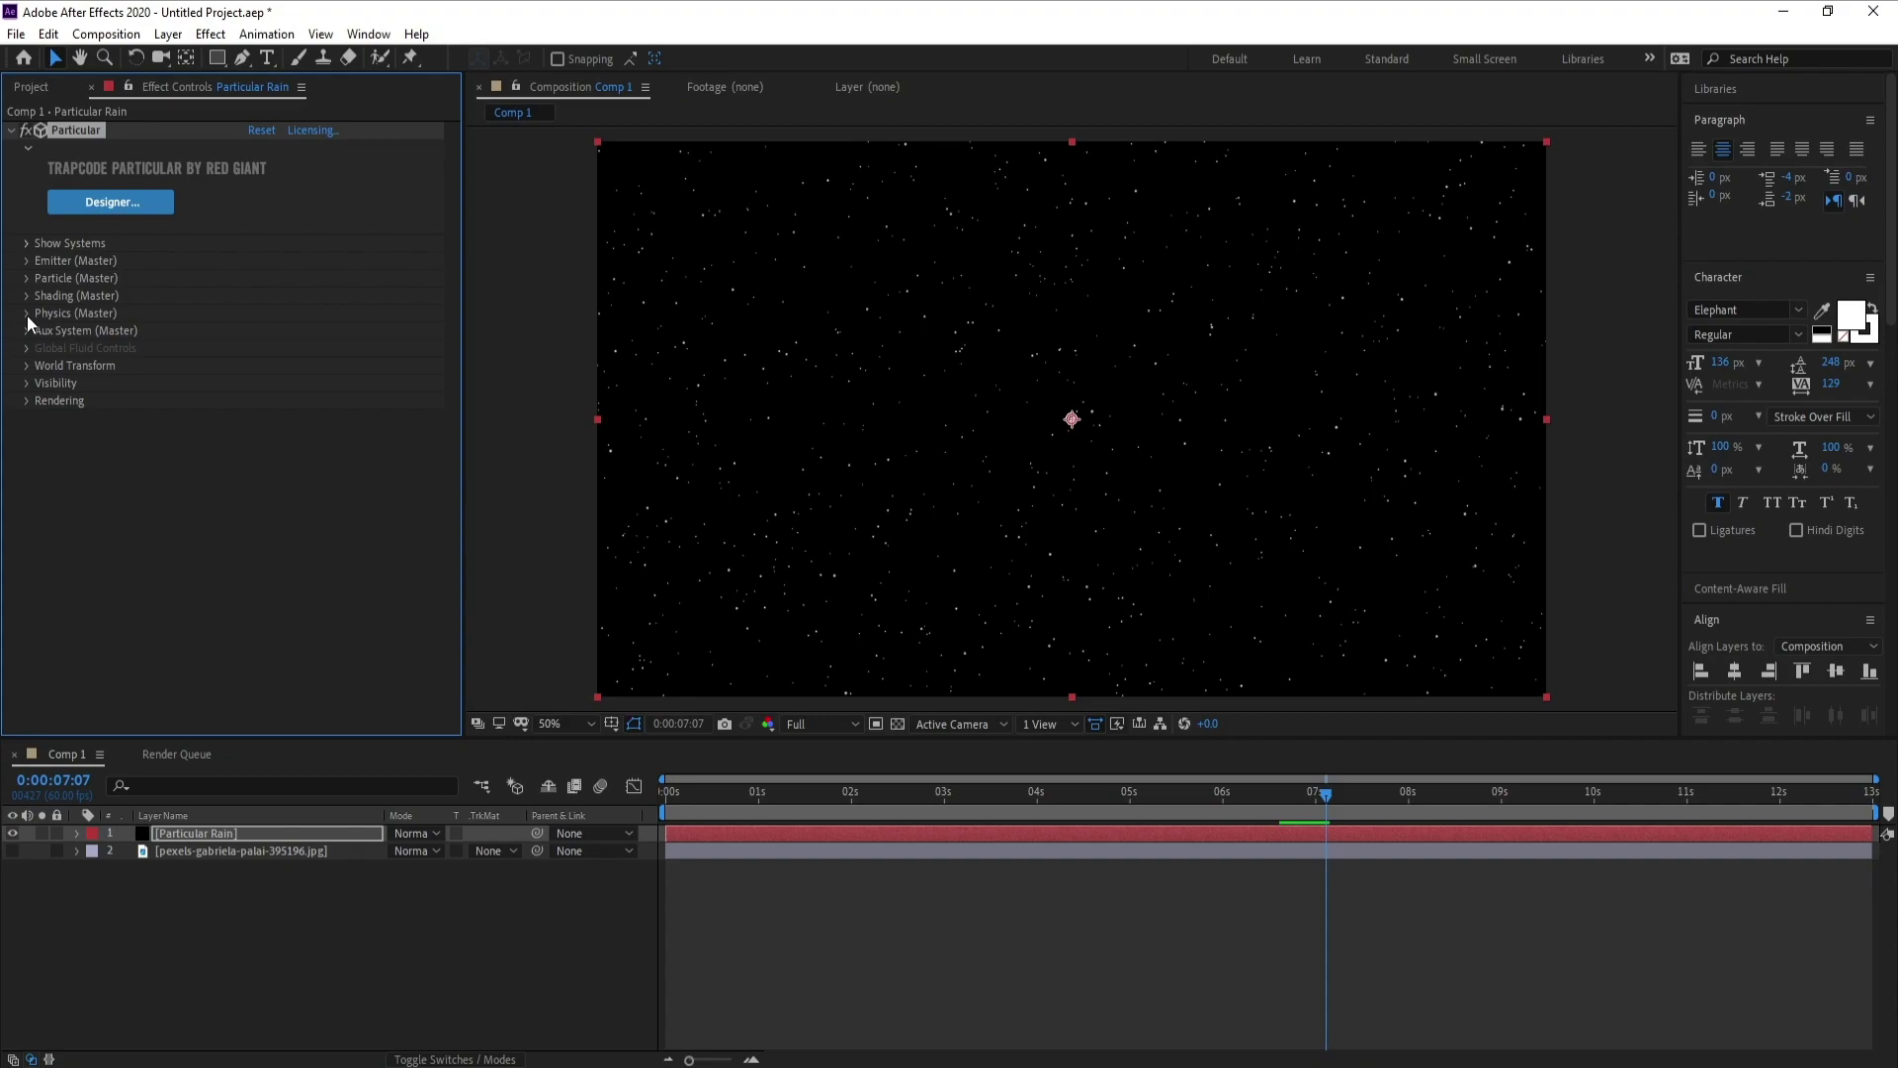
pyautogui.click(26, 313)
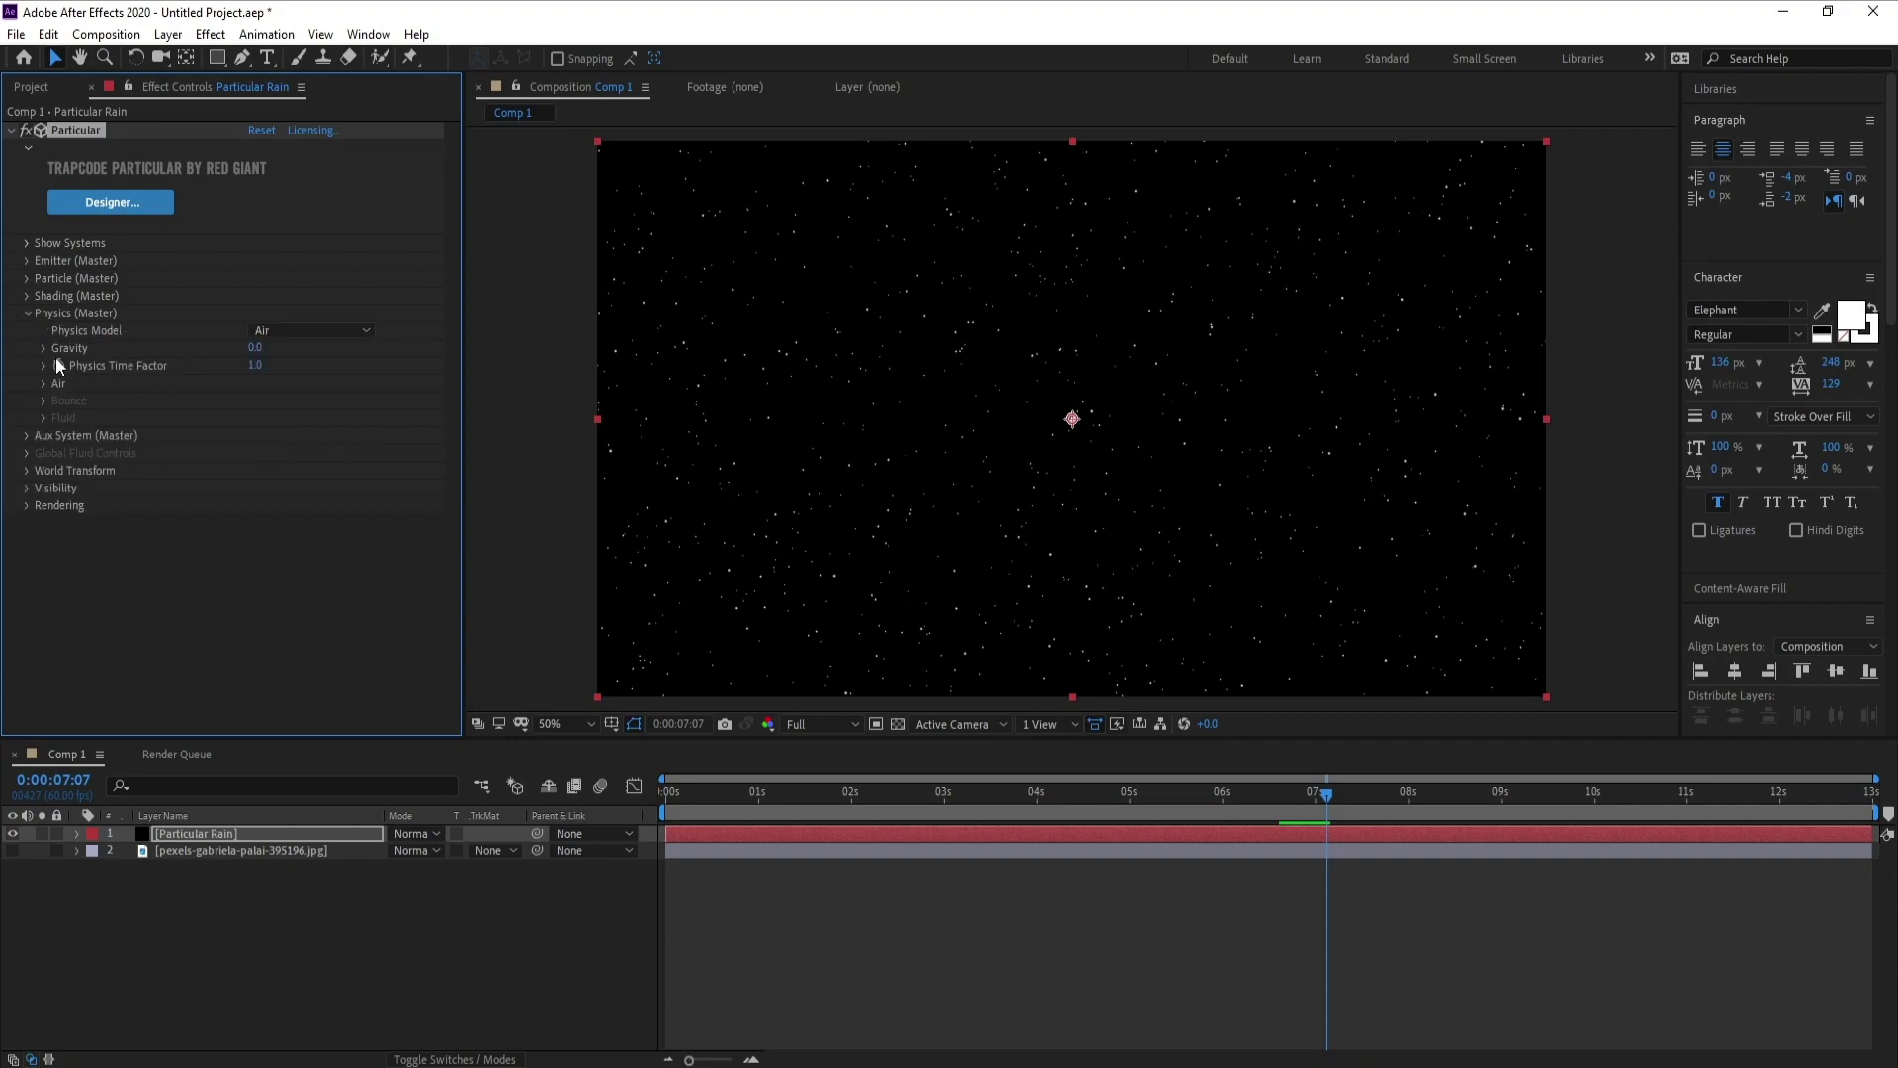
pyautogui.moveTo(257, 351); pyautogui.dragTo(274, 349)
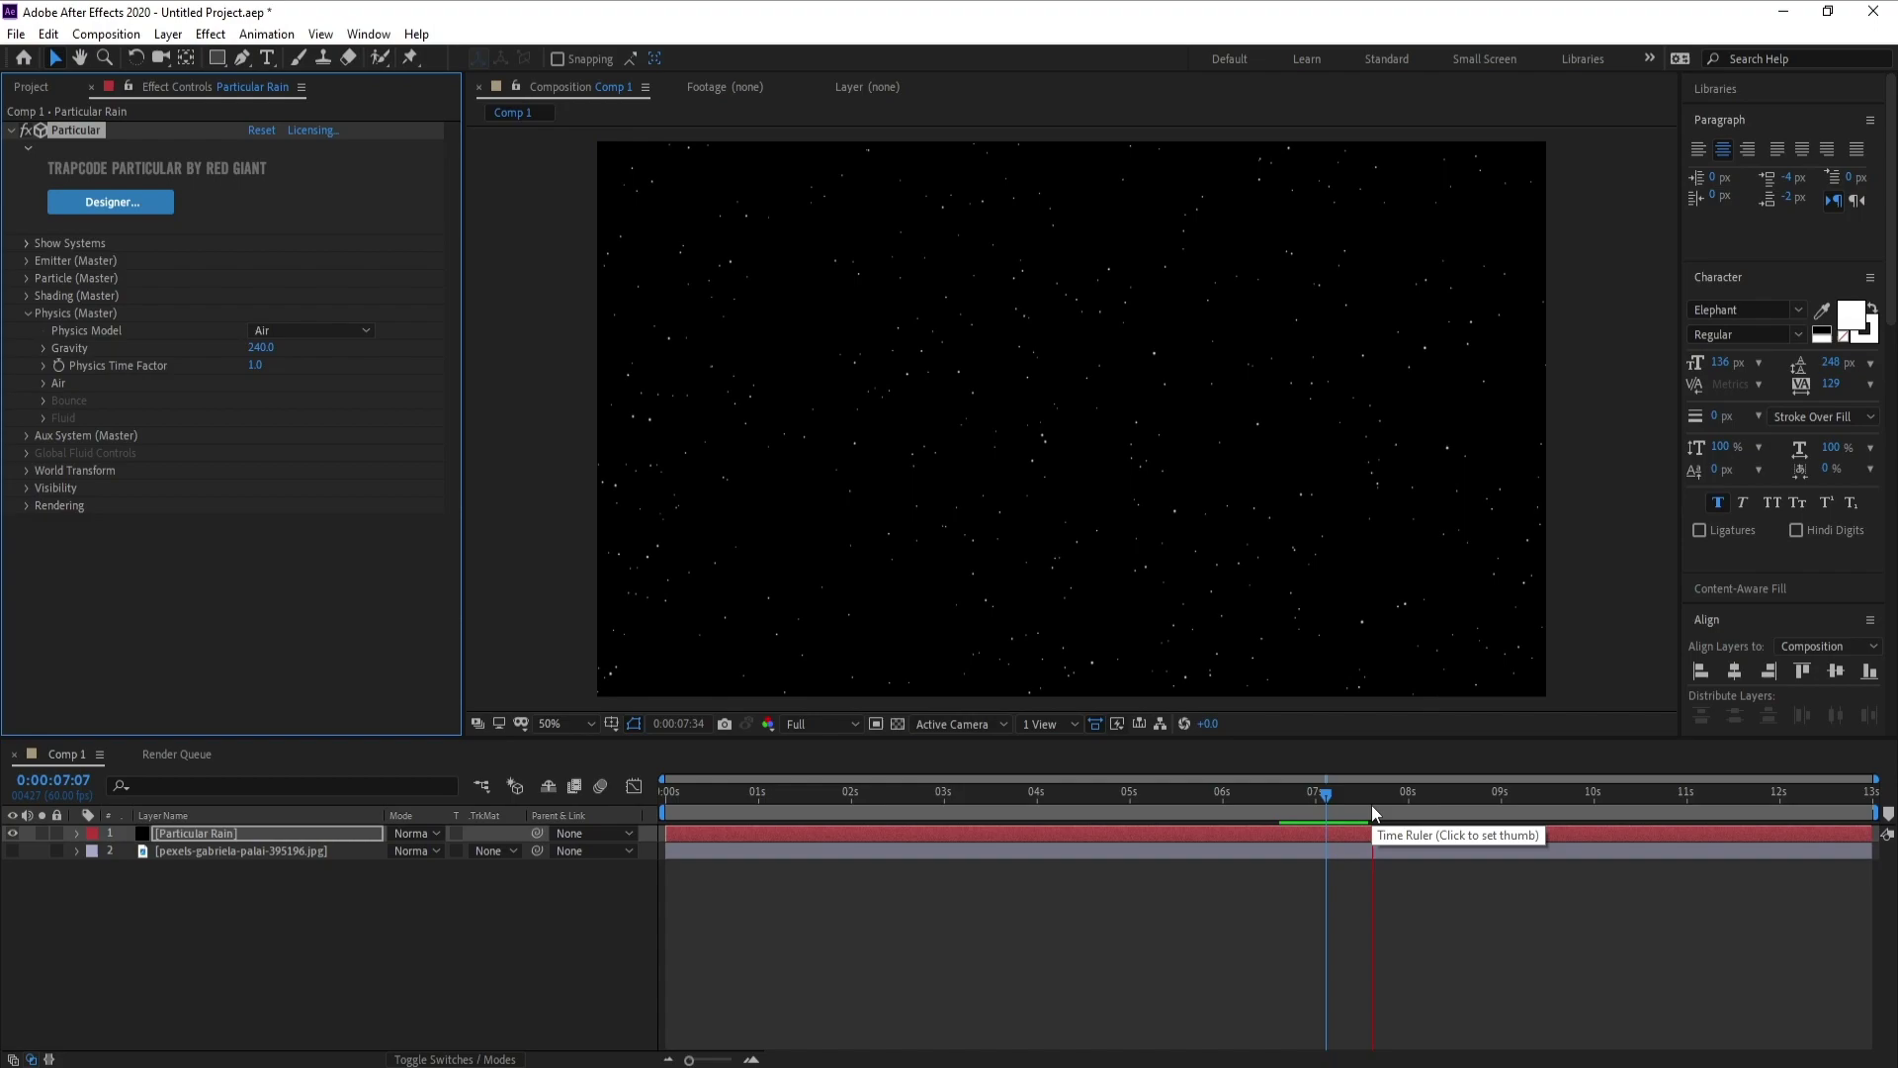
pyautogui.click(1403, 803)
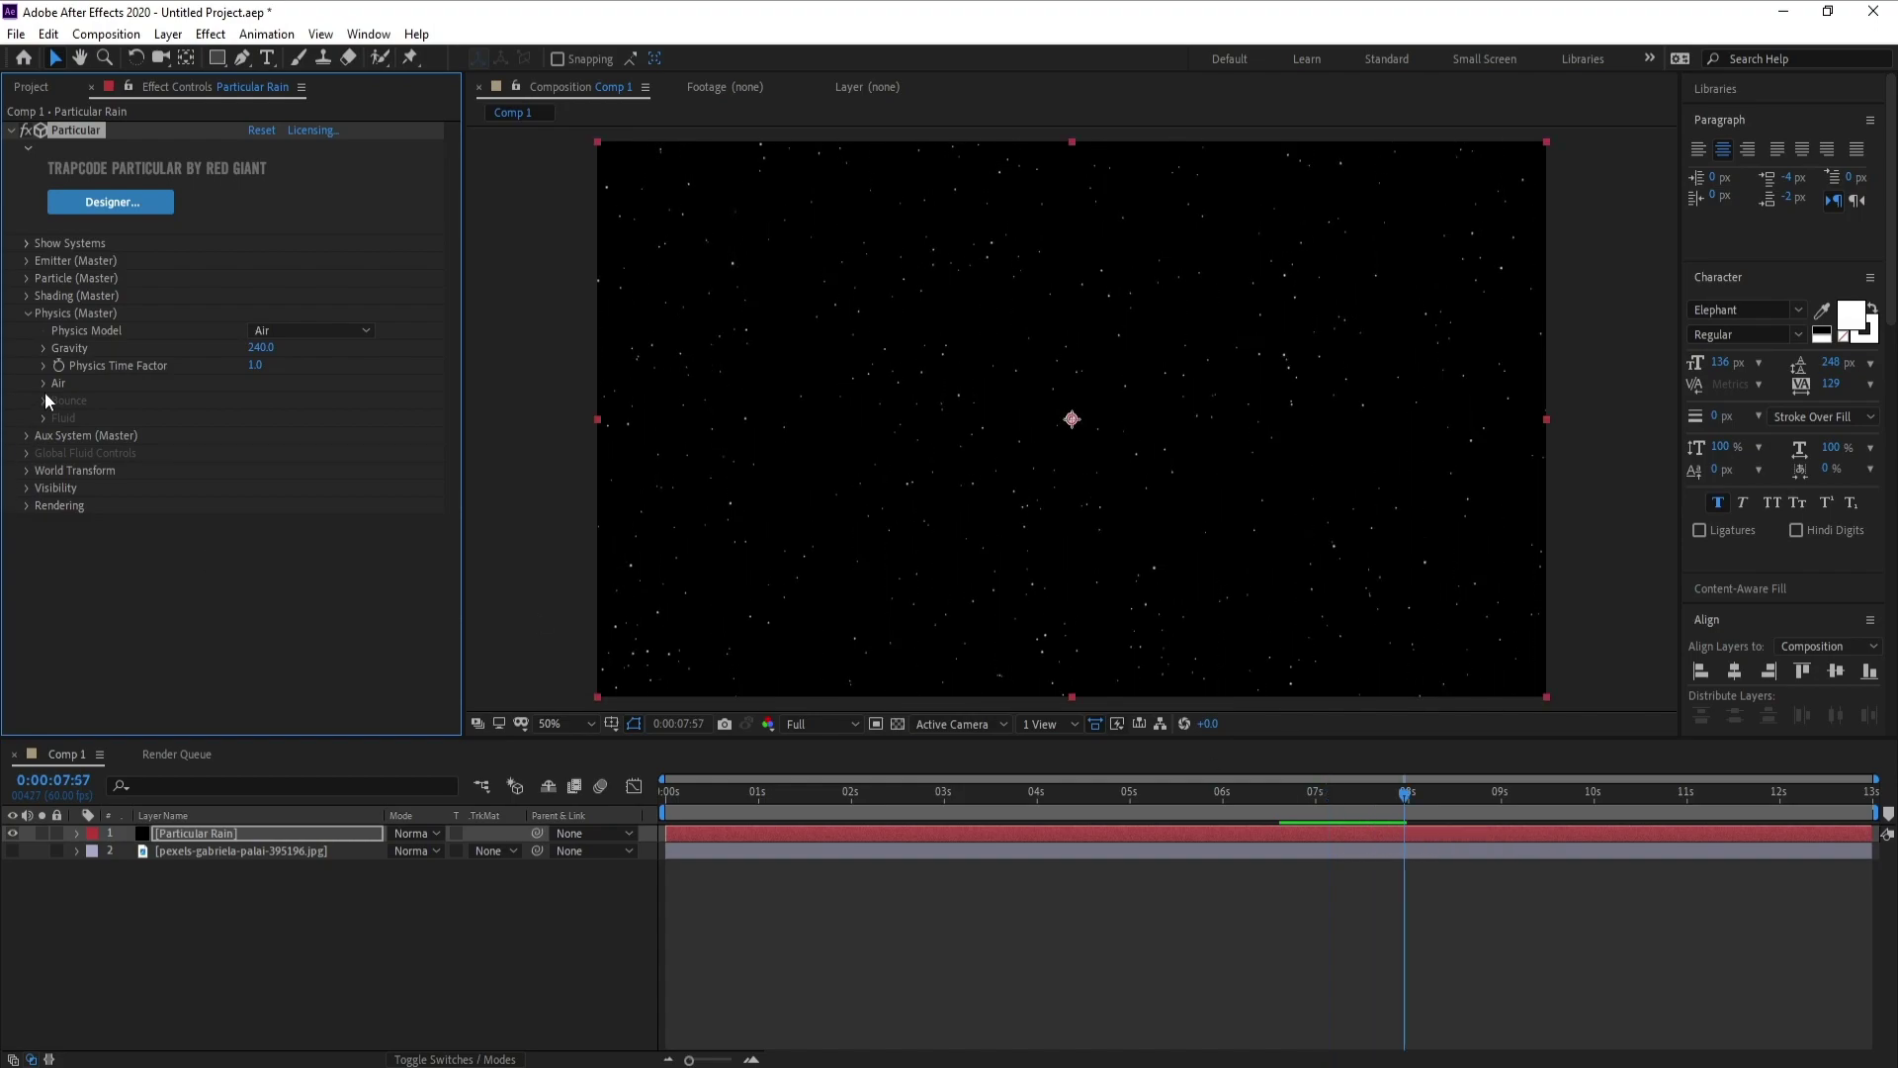
pyautogui.click(44, 384)
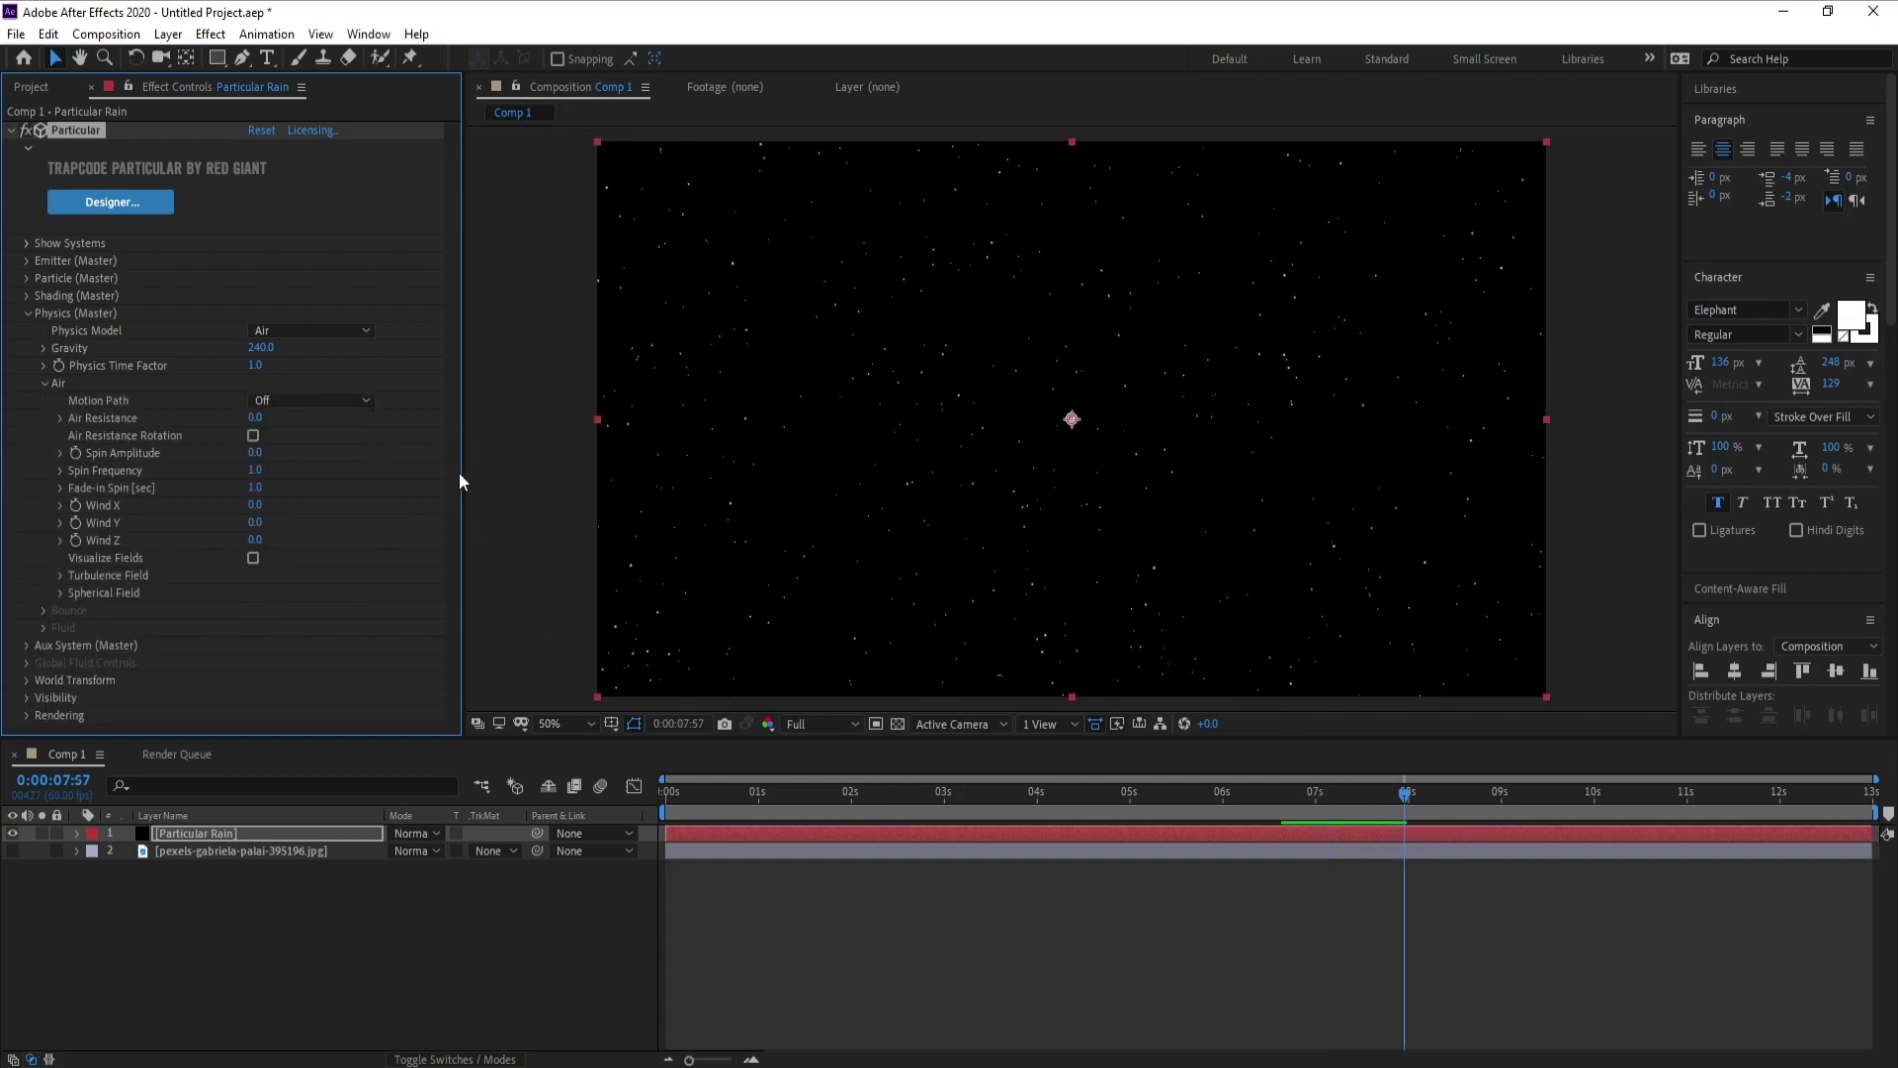
pyautogui.moveTo(259, 506); pyautogui.dragTo(565, 514)
pyautogui.press('space')
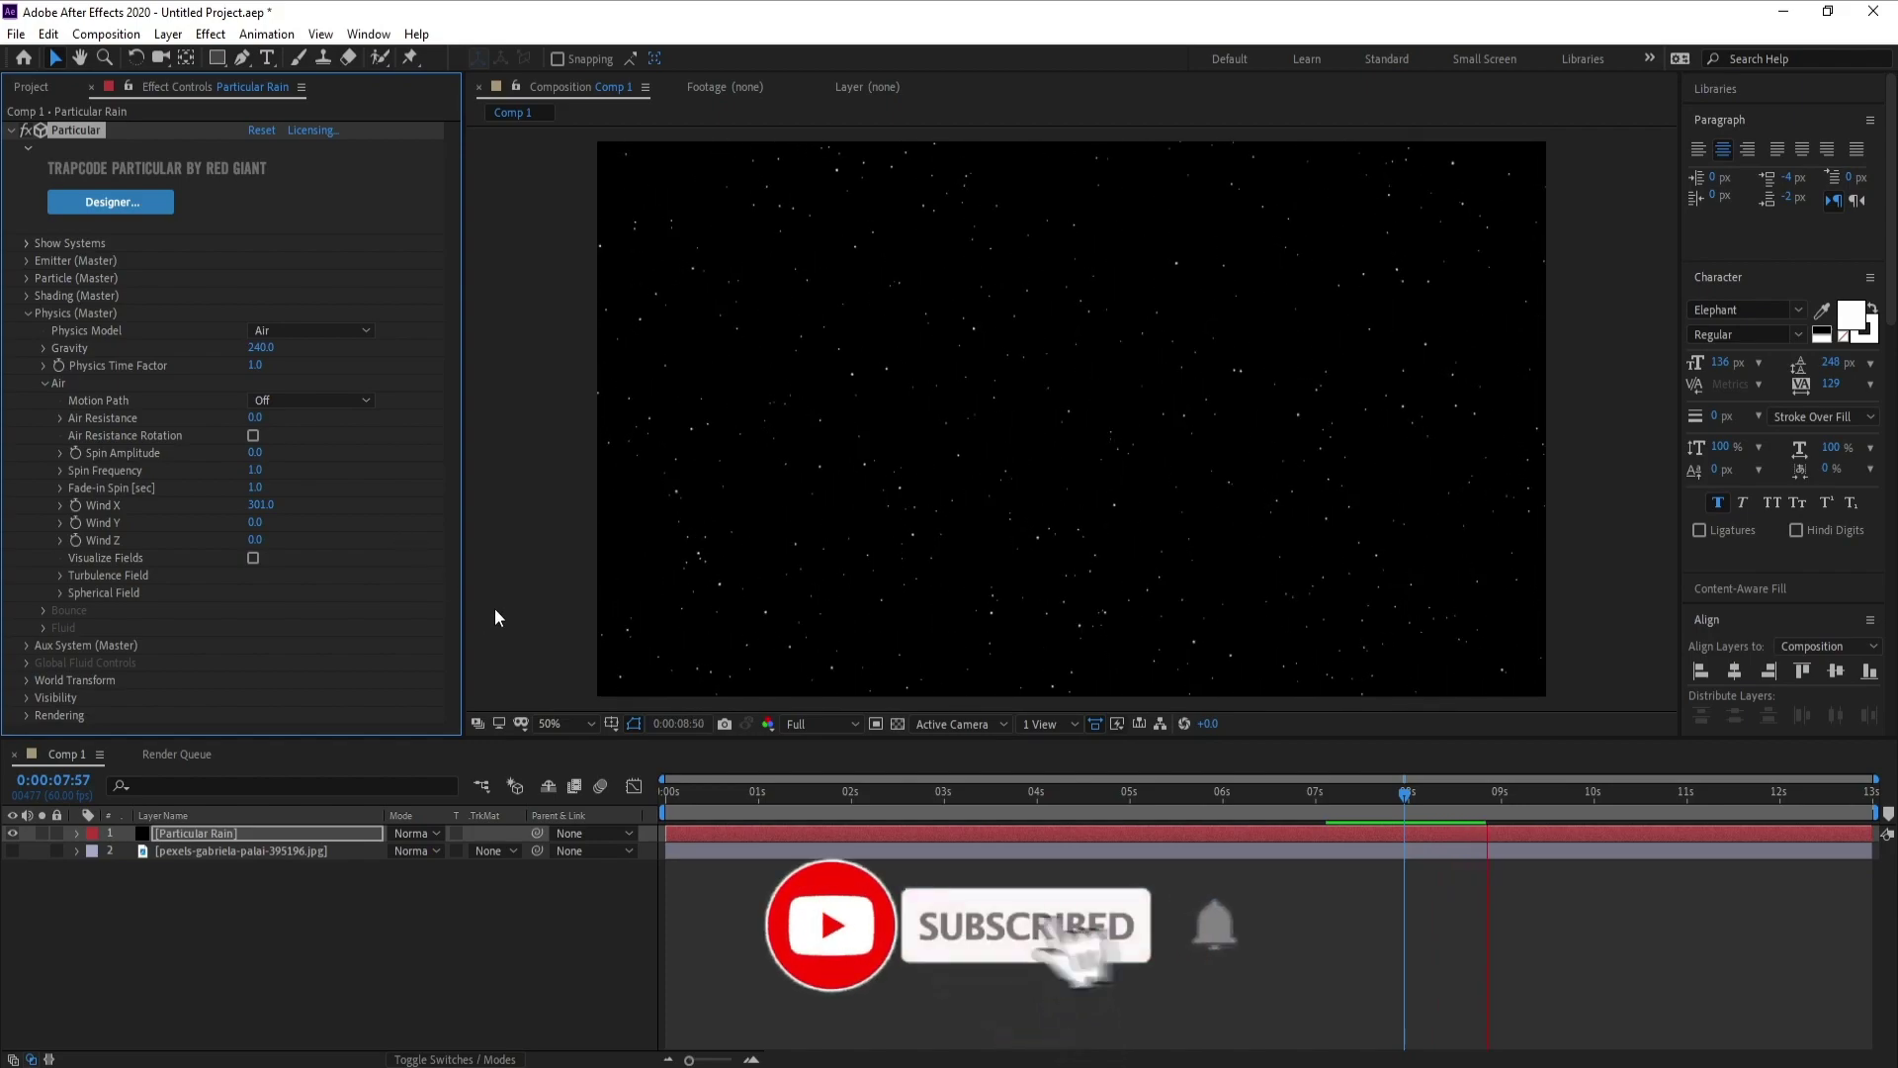
pyautogui.press('space')
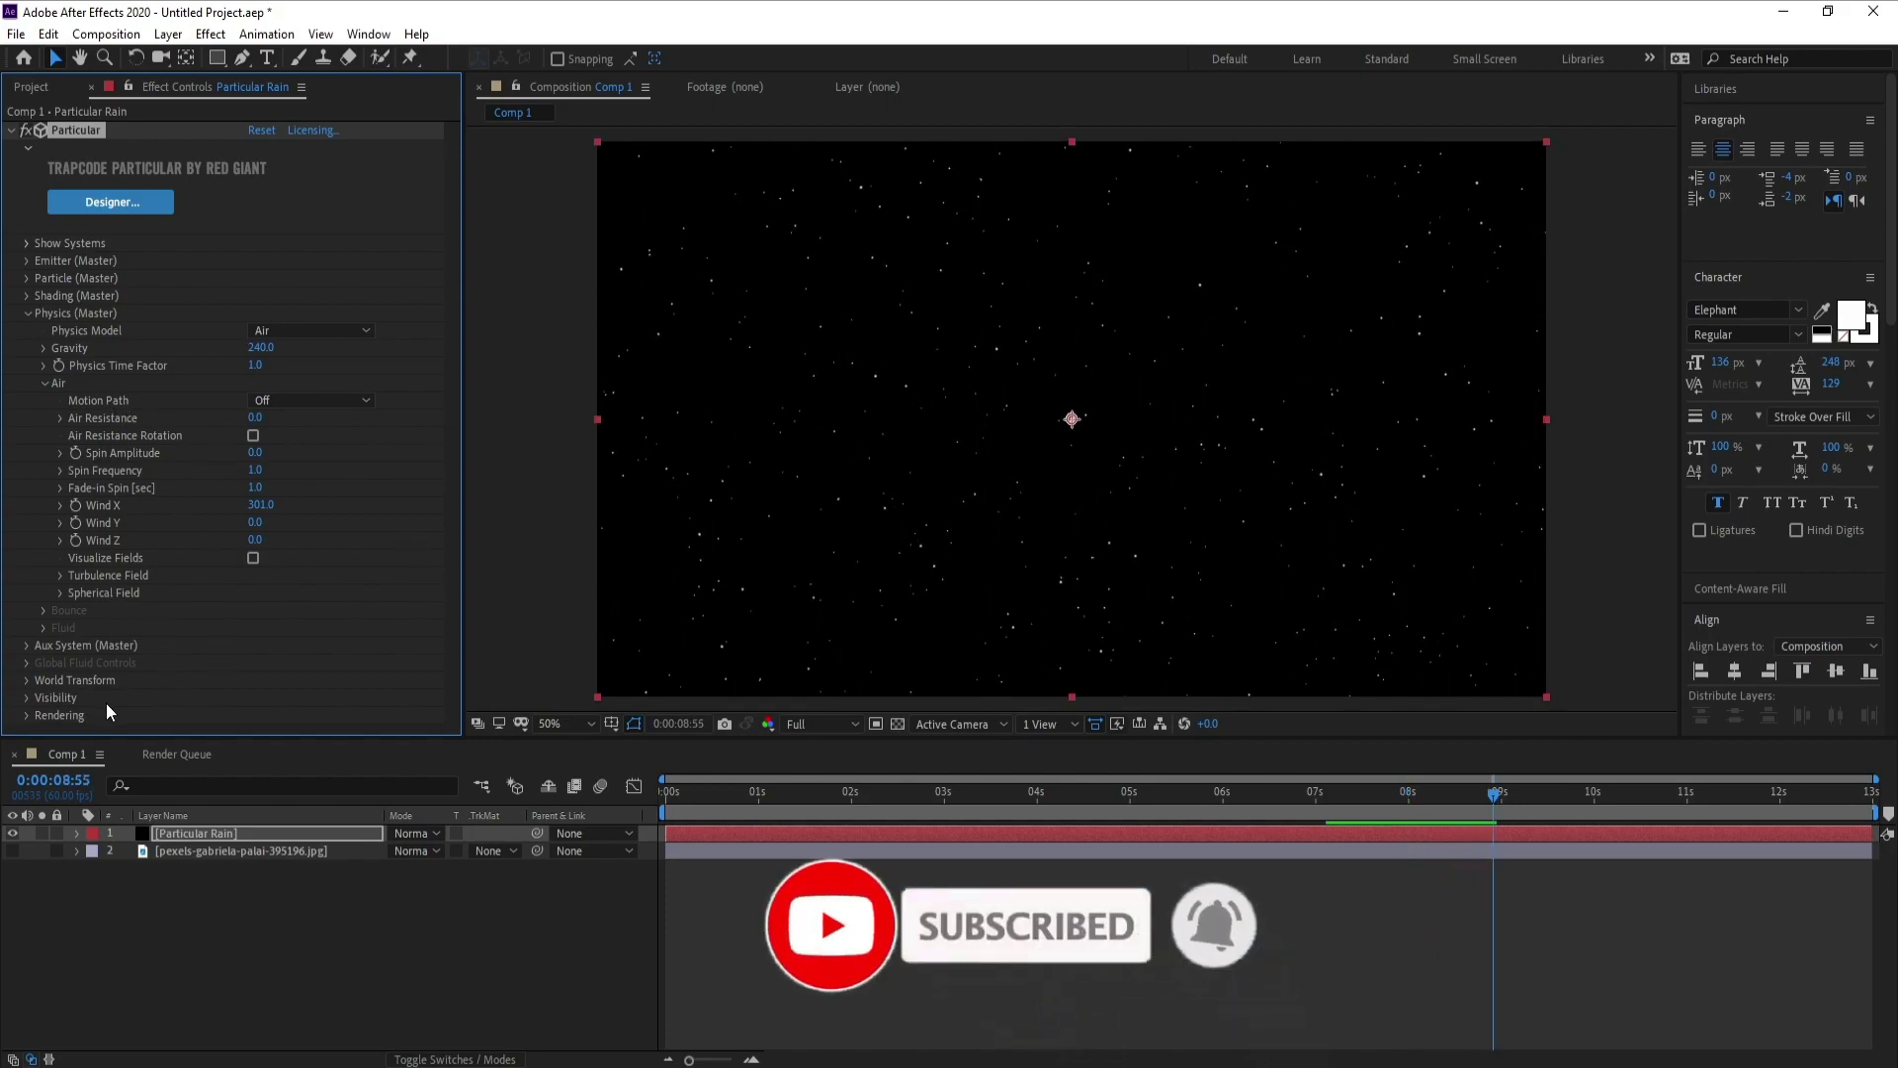
# Switch Particular's Rendering Motion Blur from Comp Settings to On.
pyautogui.click(26, 715)
pyautogui.scroll(-2, 26, 727)
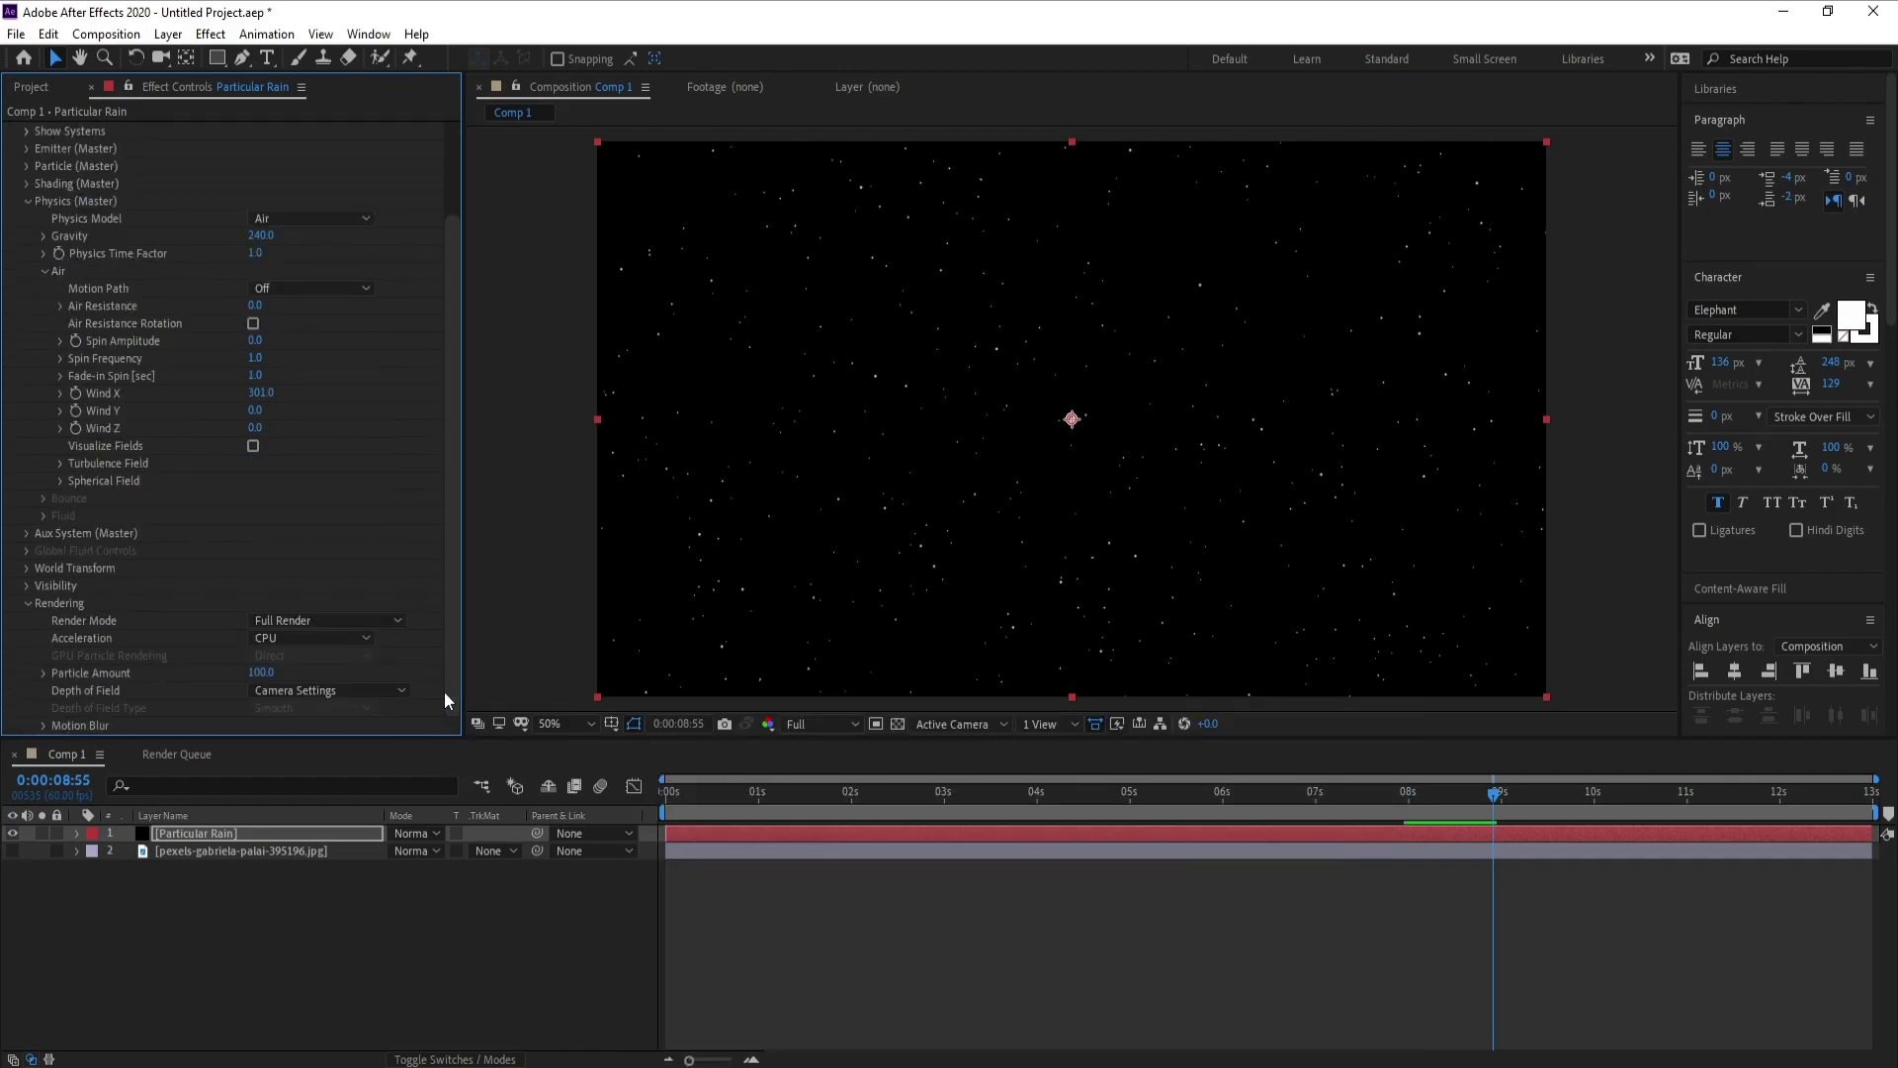
pyautogui.click(42, 726)
pyautogui.scroll(-3, 455, 549)
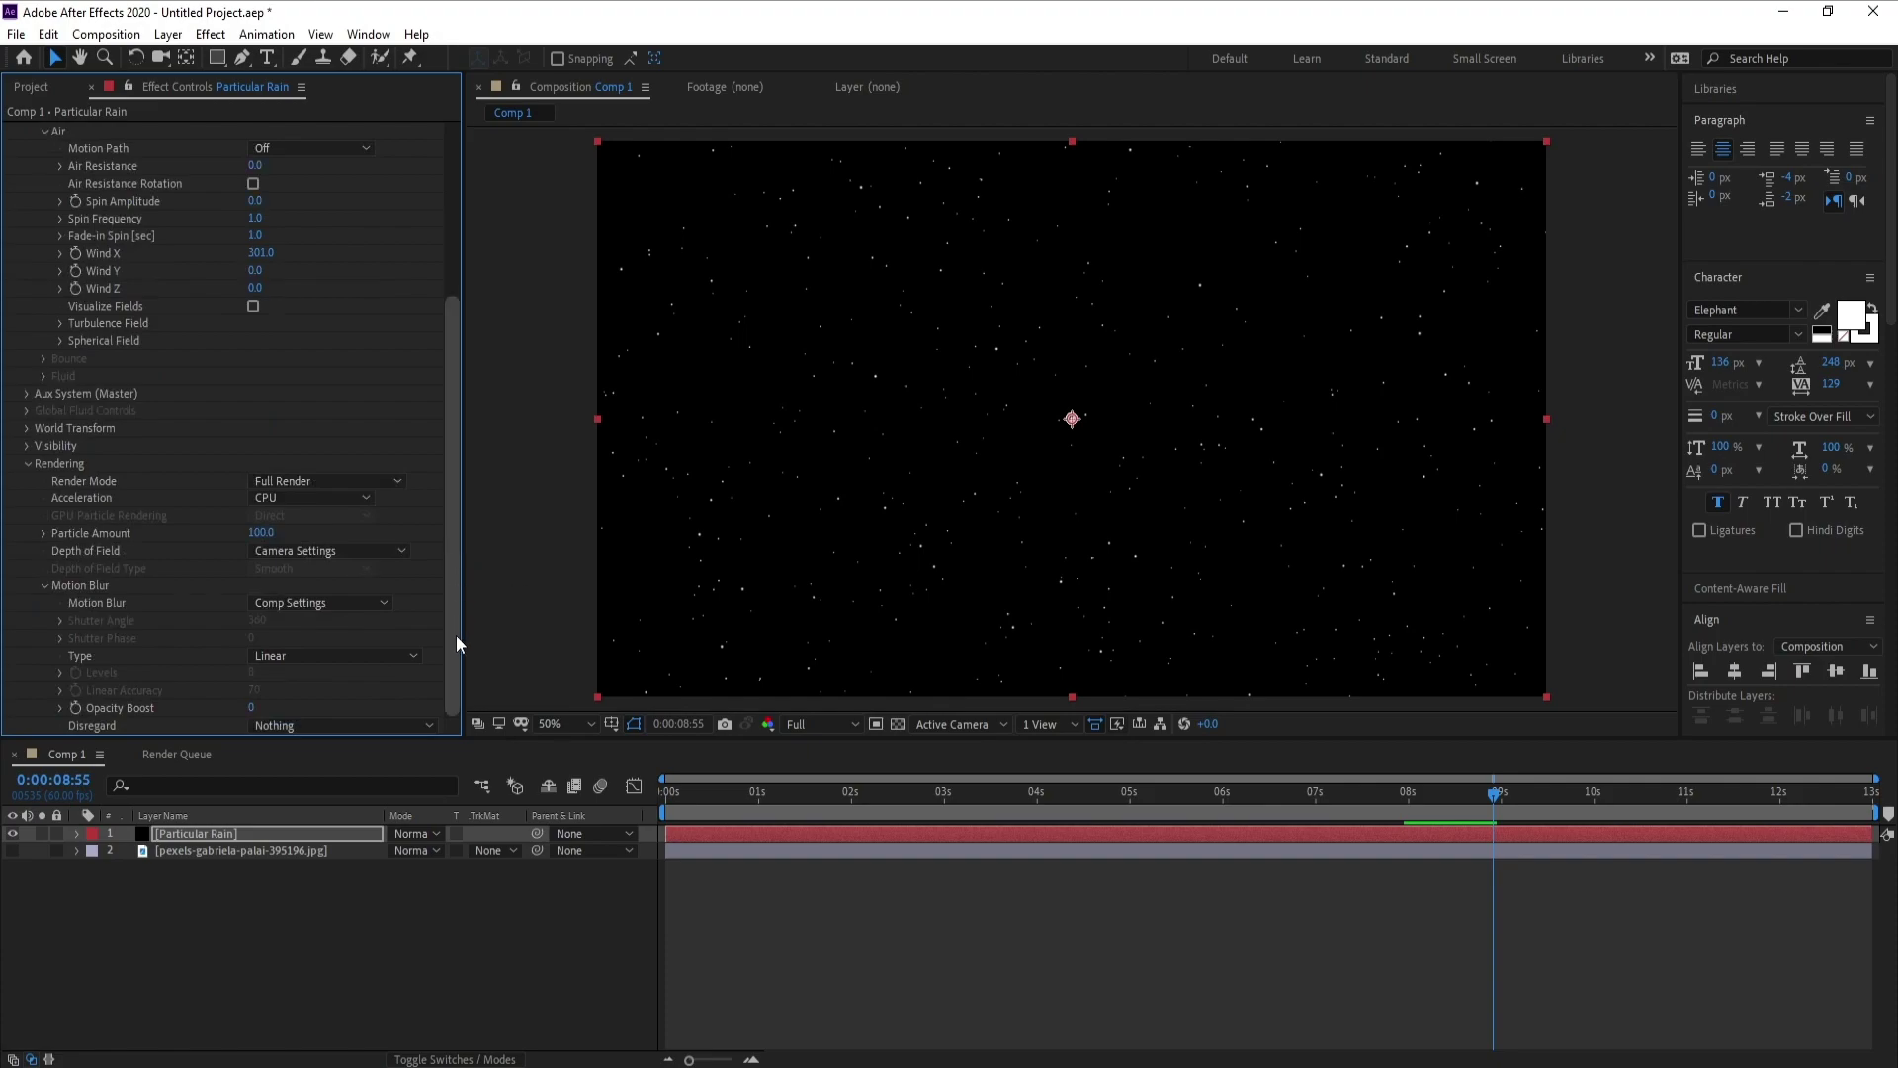
pyautogui.click(340, 605)
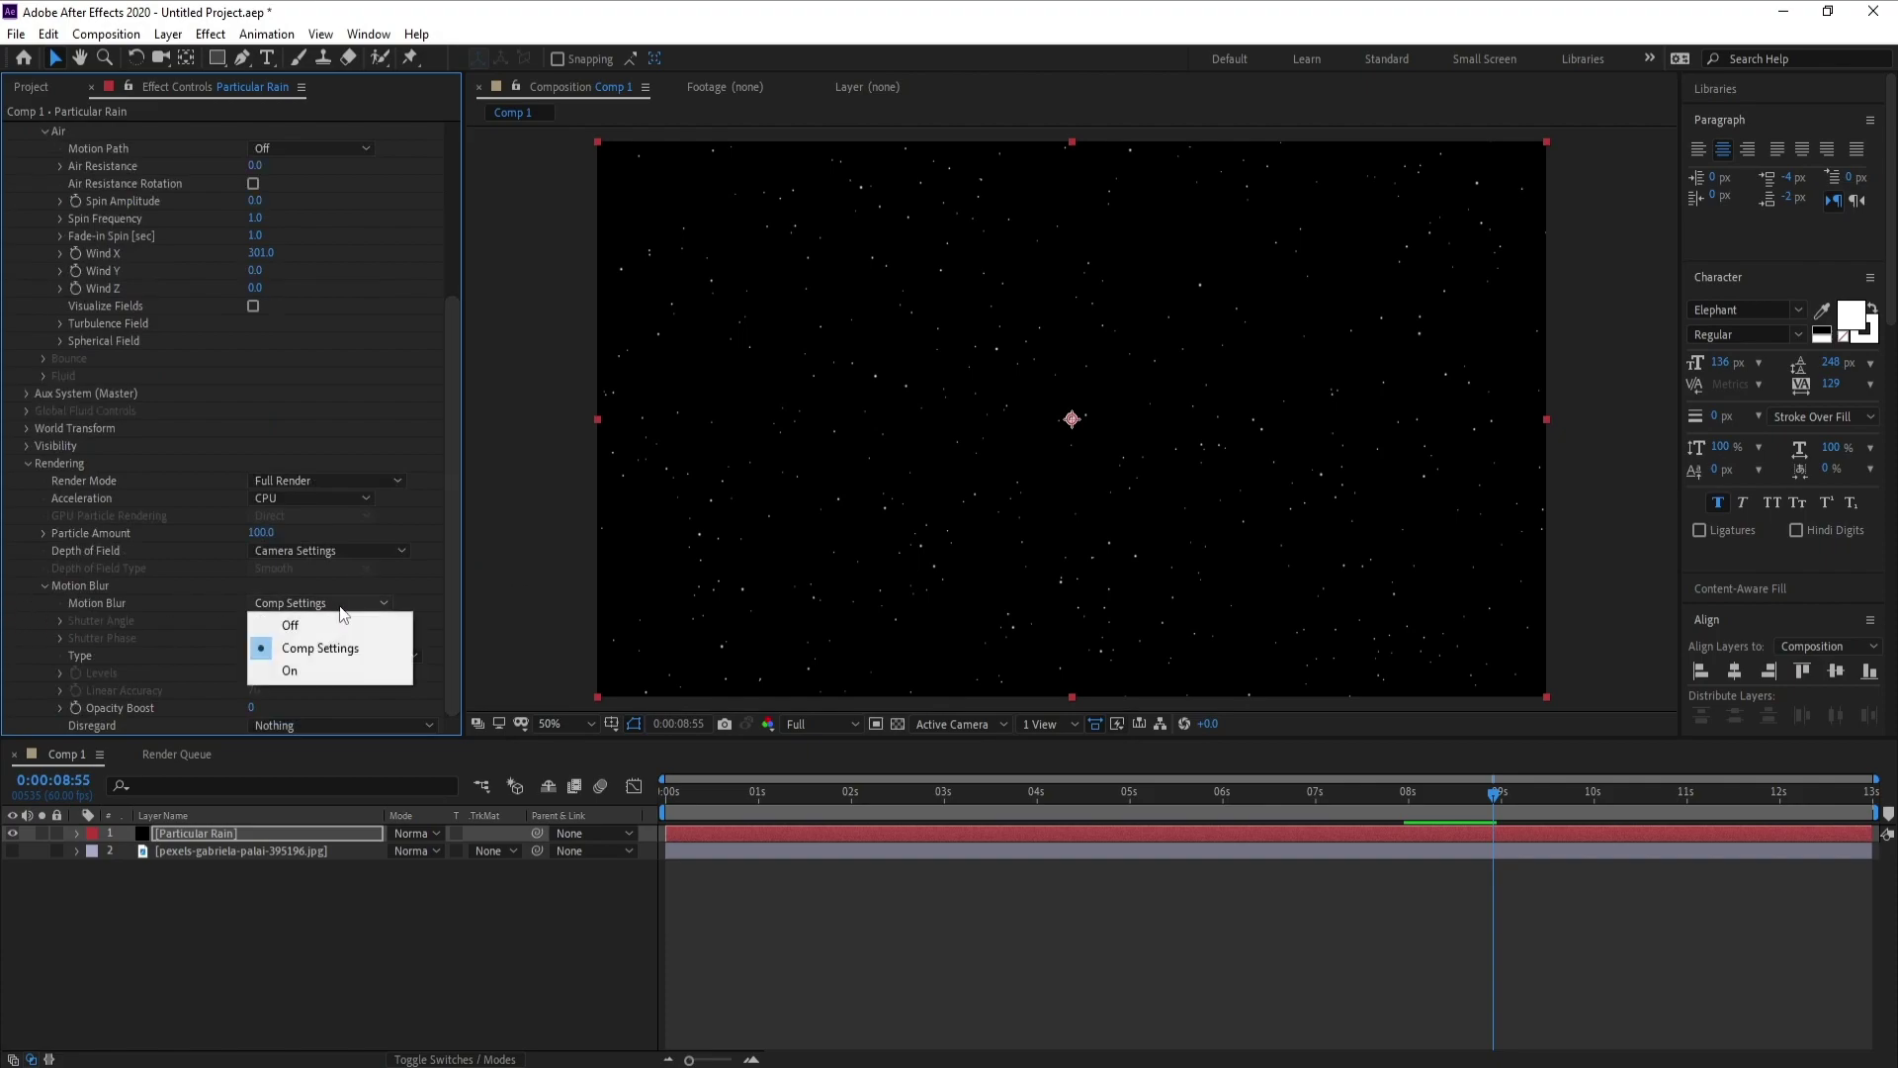
pyautogui.click(326, 672)
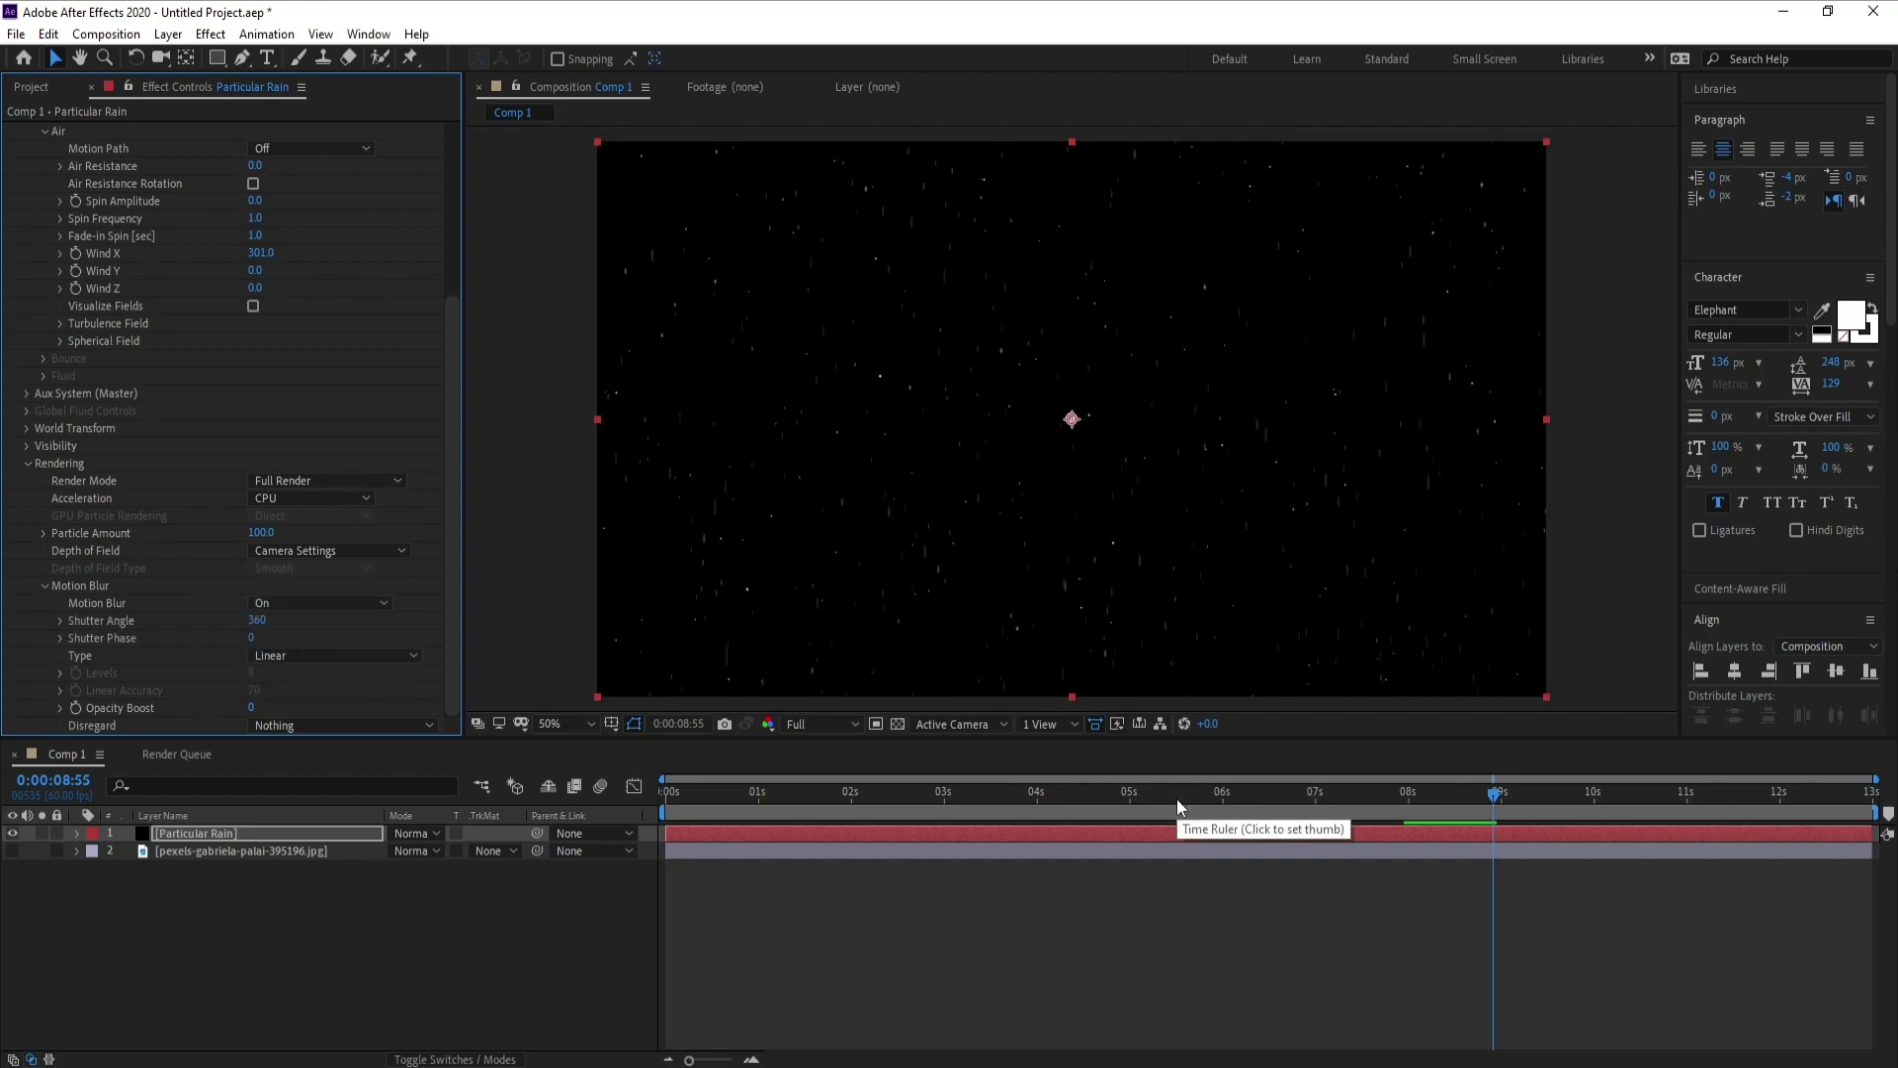
# Preview the motion-blurred rain at 8:15, 8:24 and 5:52.
pyautogui.press('space')
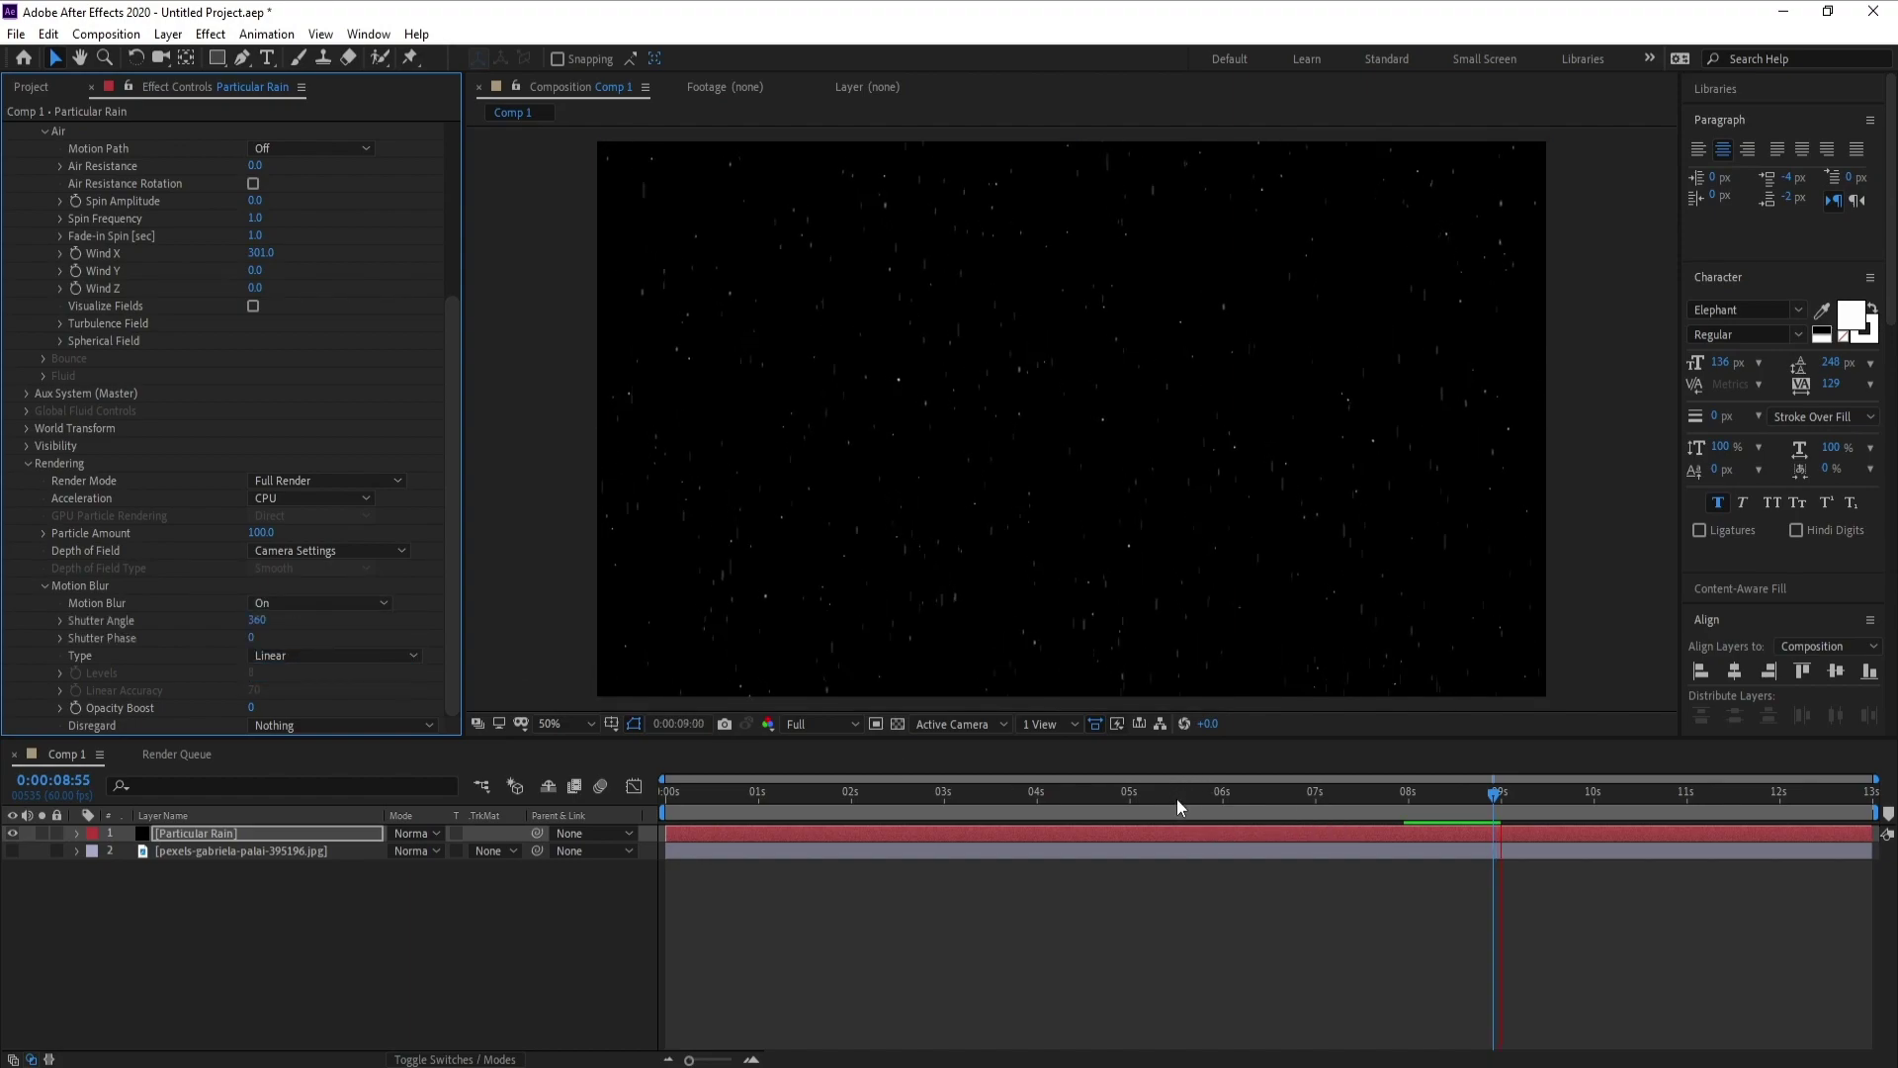
pyautogui.click(1431, 798)
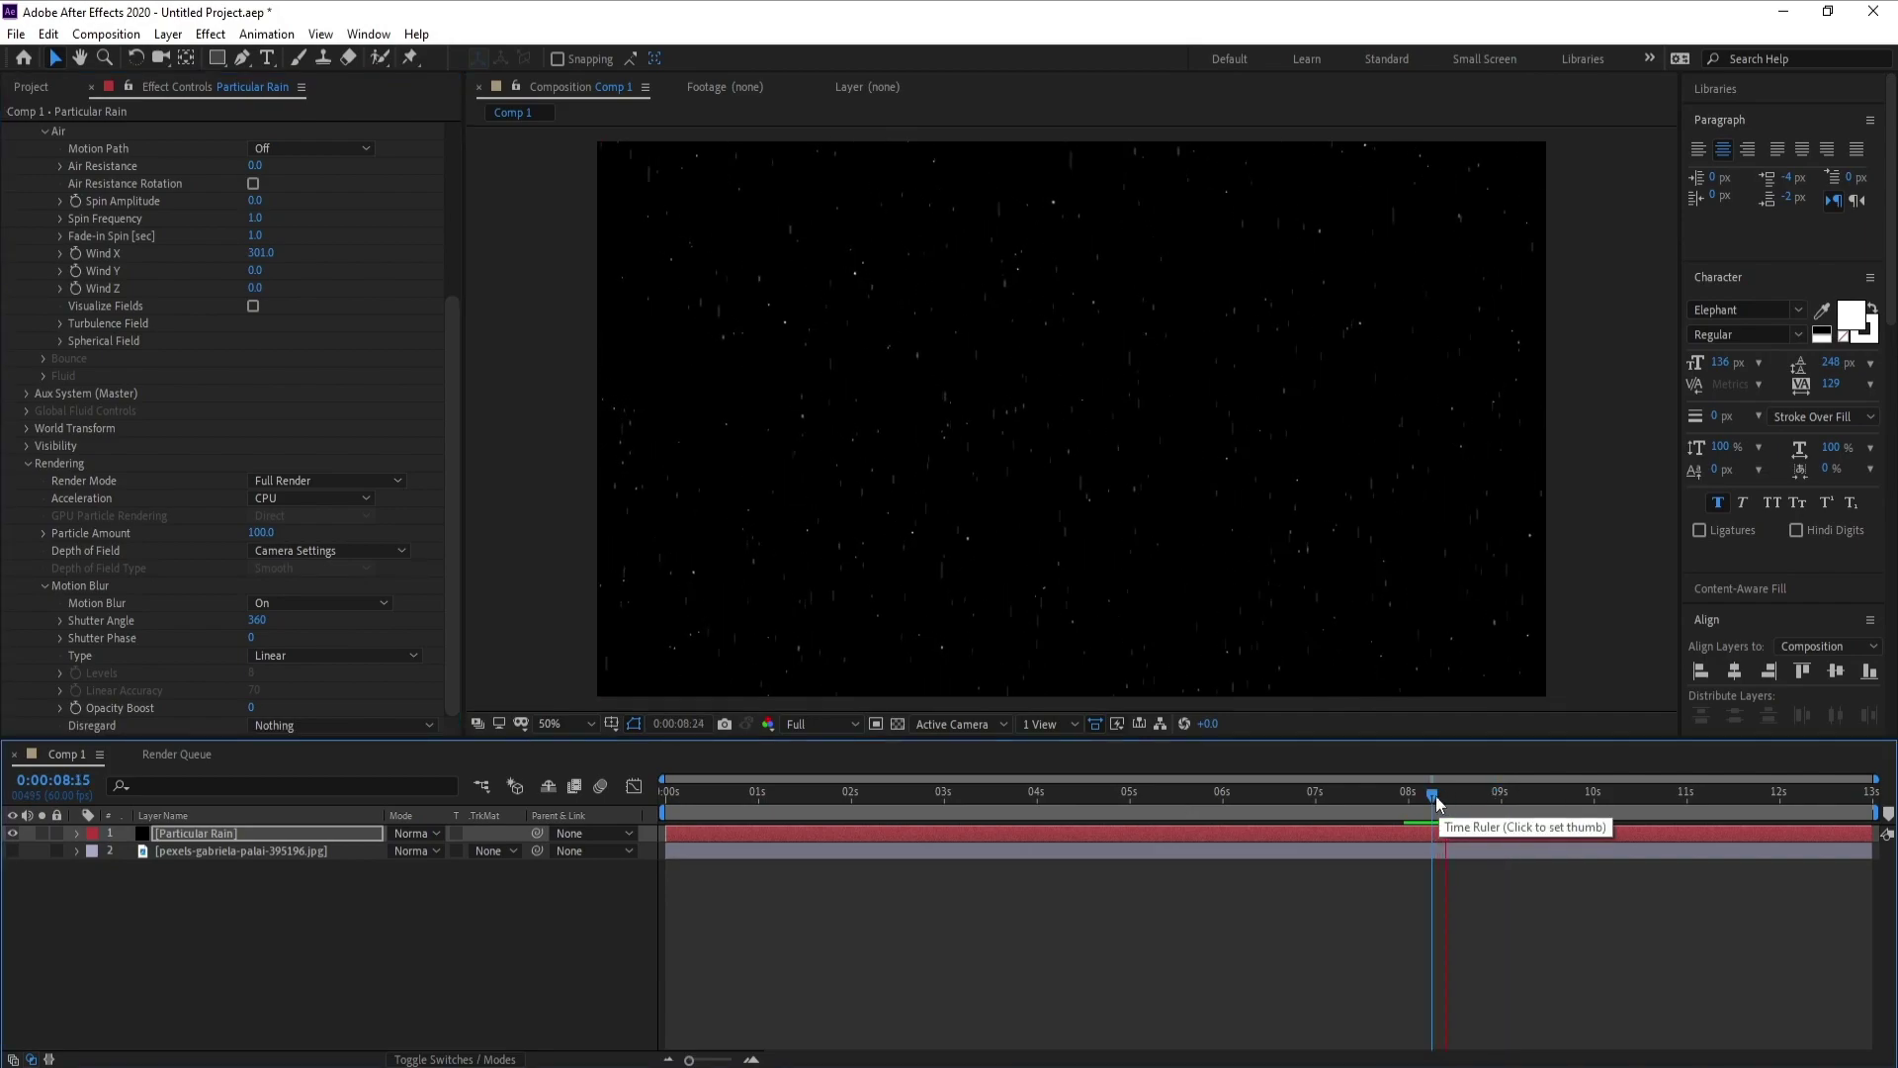
pyautogui.click(985, 618)
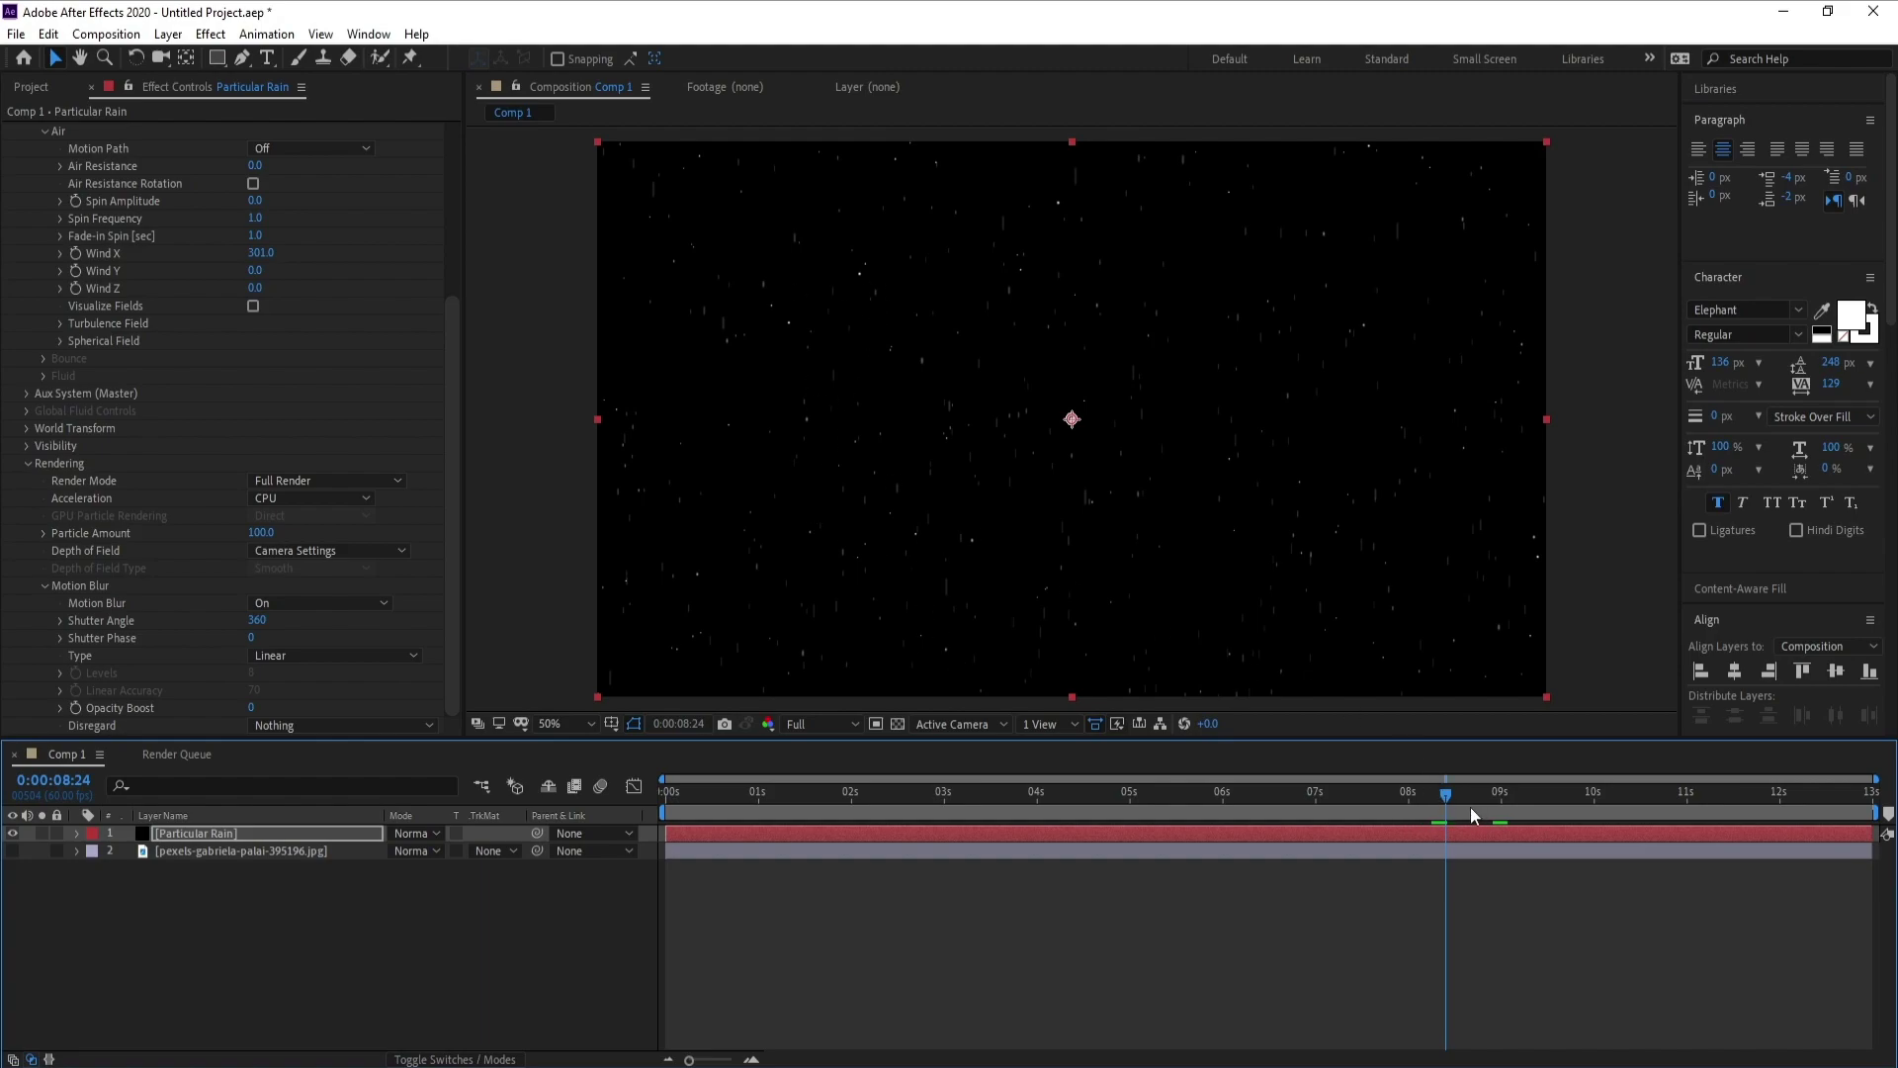
pyautogui.click(1207, 819)
pyautogui.moveTo(454, 368); pyautogui.dragTo(440, 195)
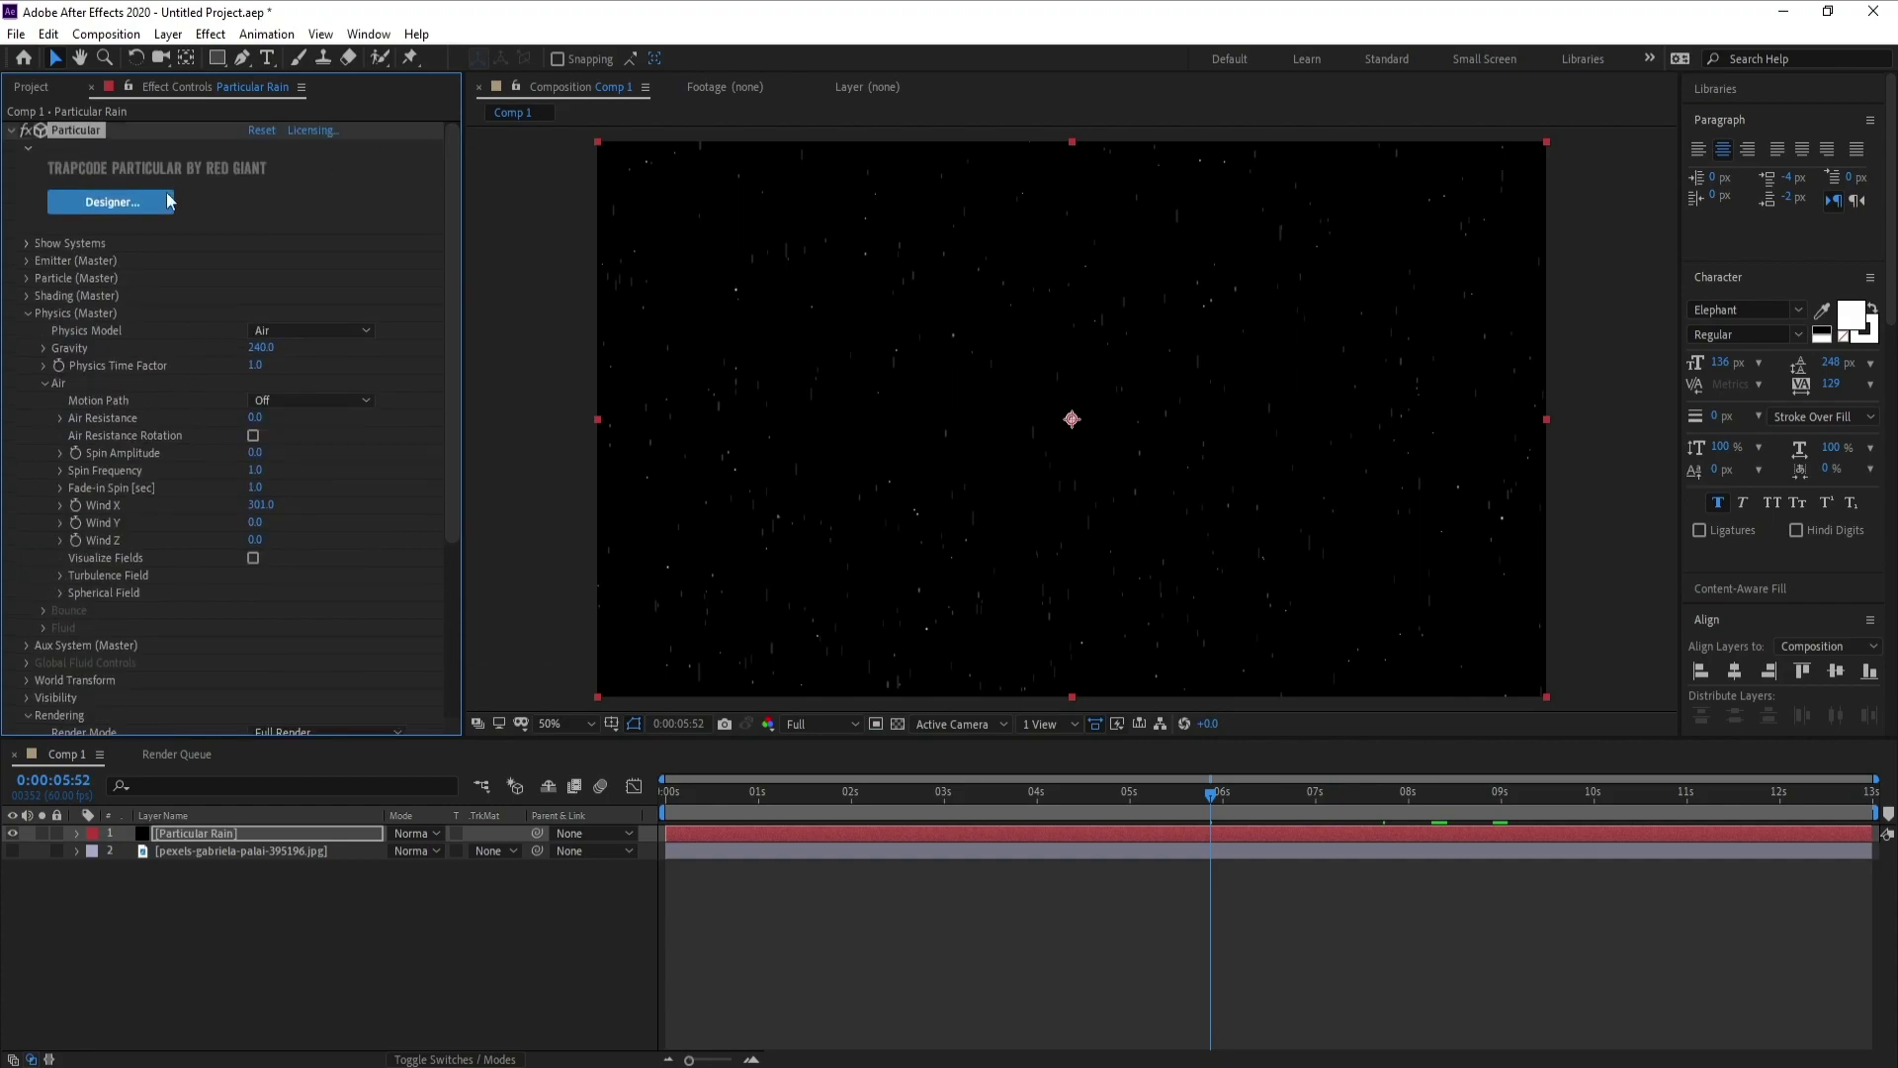
# Scrub the emitter Position Y upward toward the top edge of the frame.
pyautogui.click(27, 261)
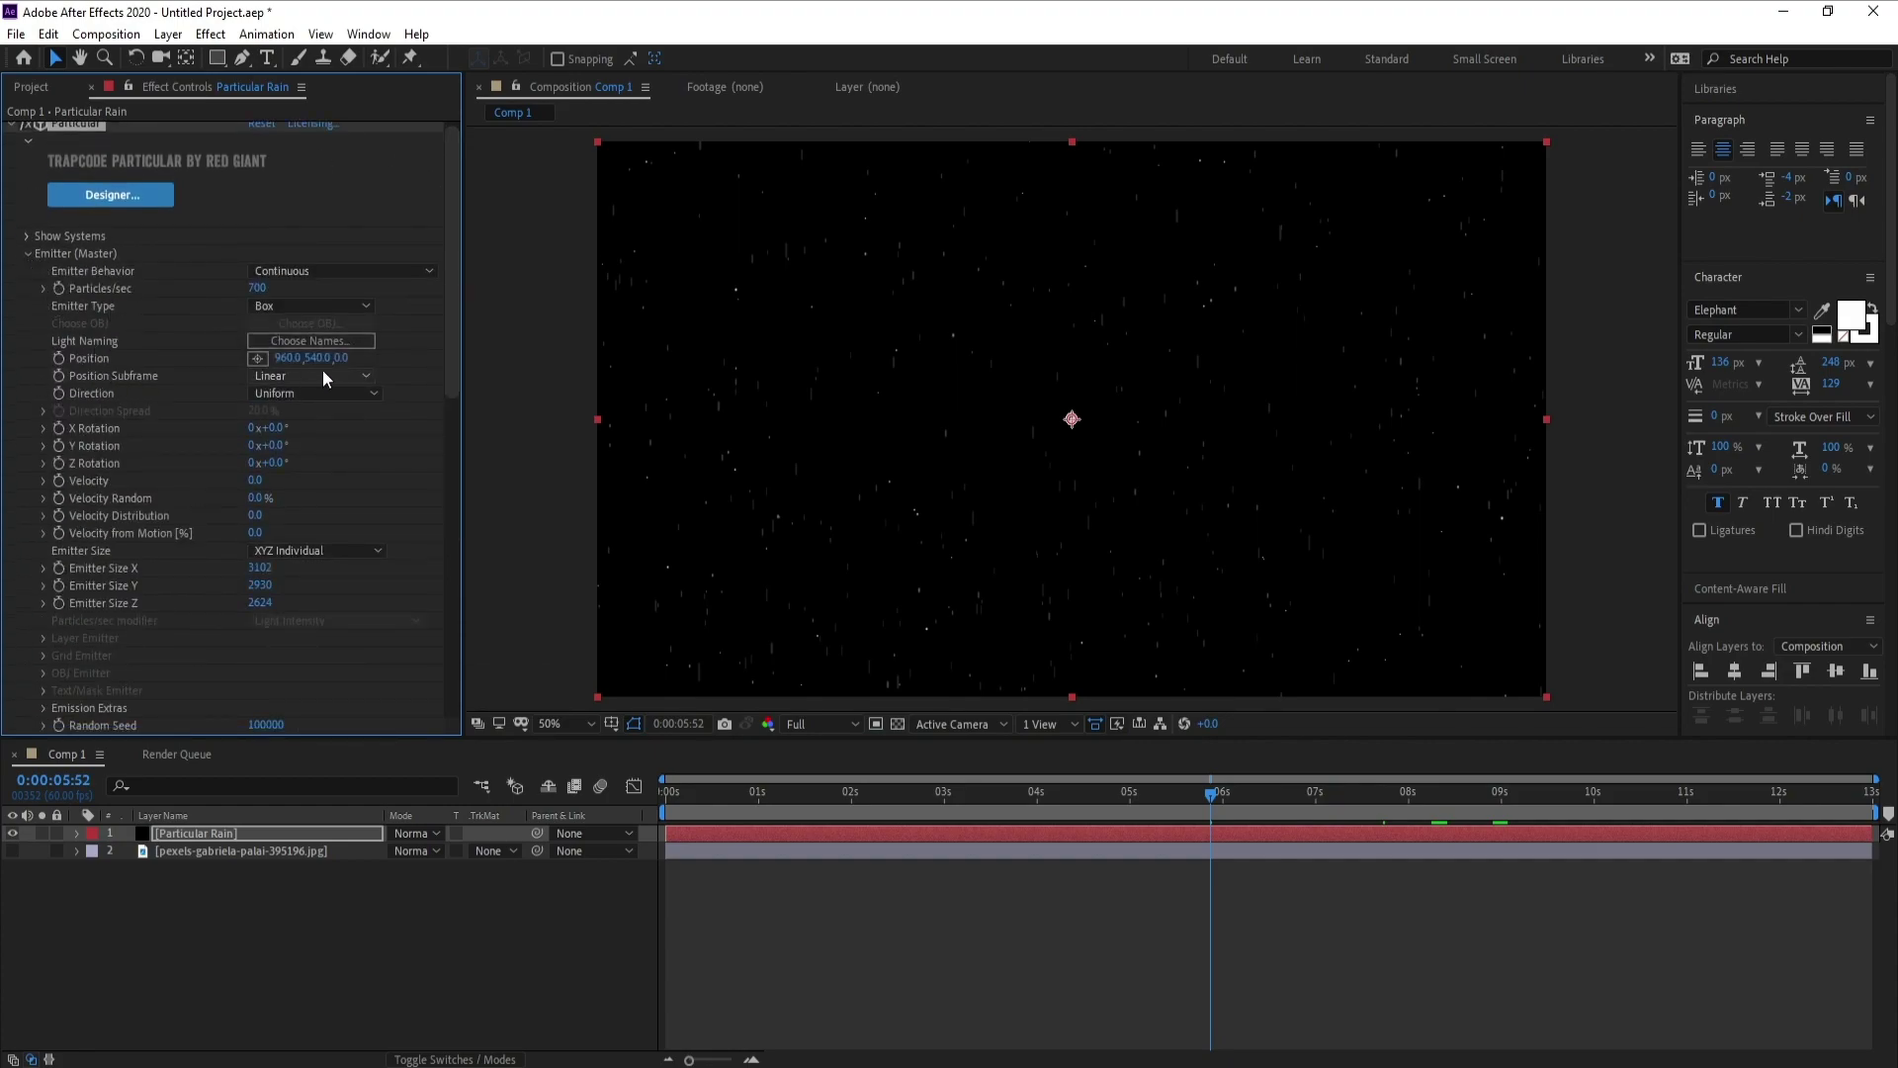
pyautogui.moveTo(322, 368); pyautogui.dragTo(33, 362)
pyautogui.moveTo(314, 358); pyautogui.dragTo(292, 358)
# Zoom out and drag the emitter above the frame to about 924, -1663, then preview.
pyautogui.press(',')
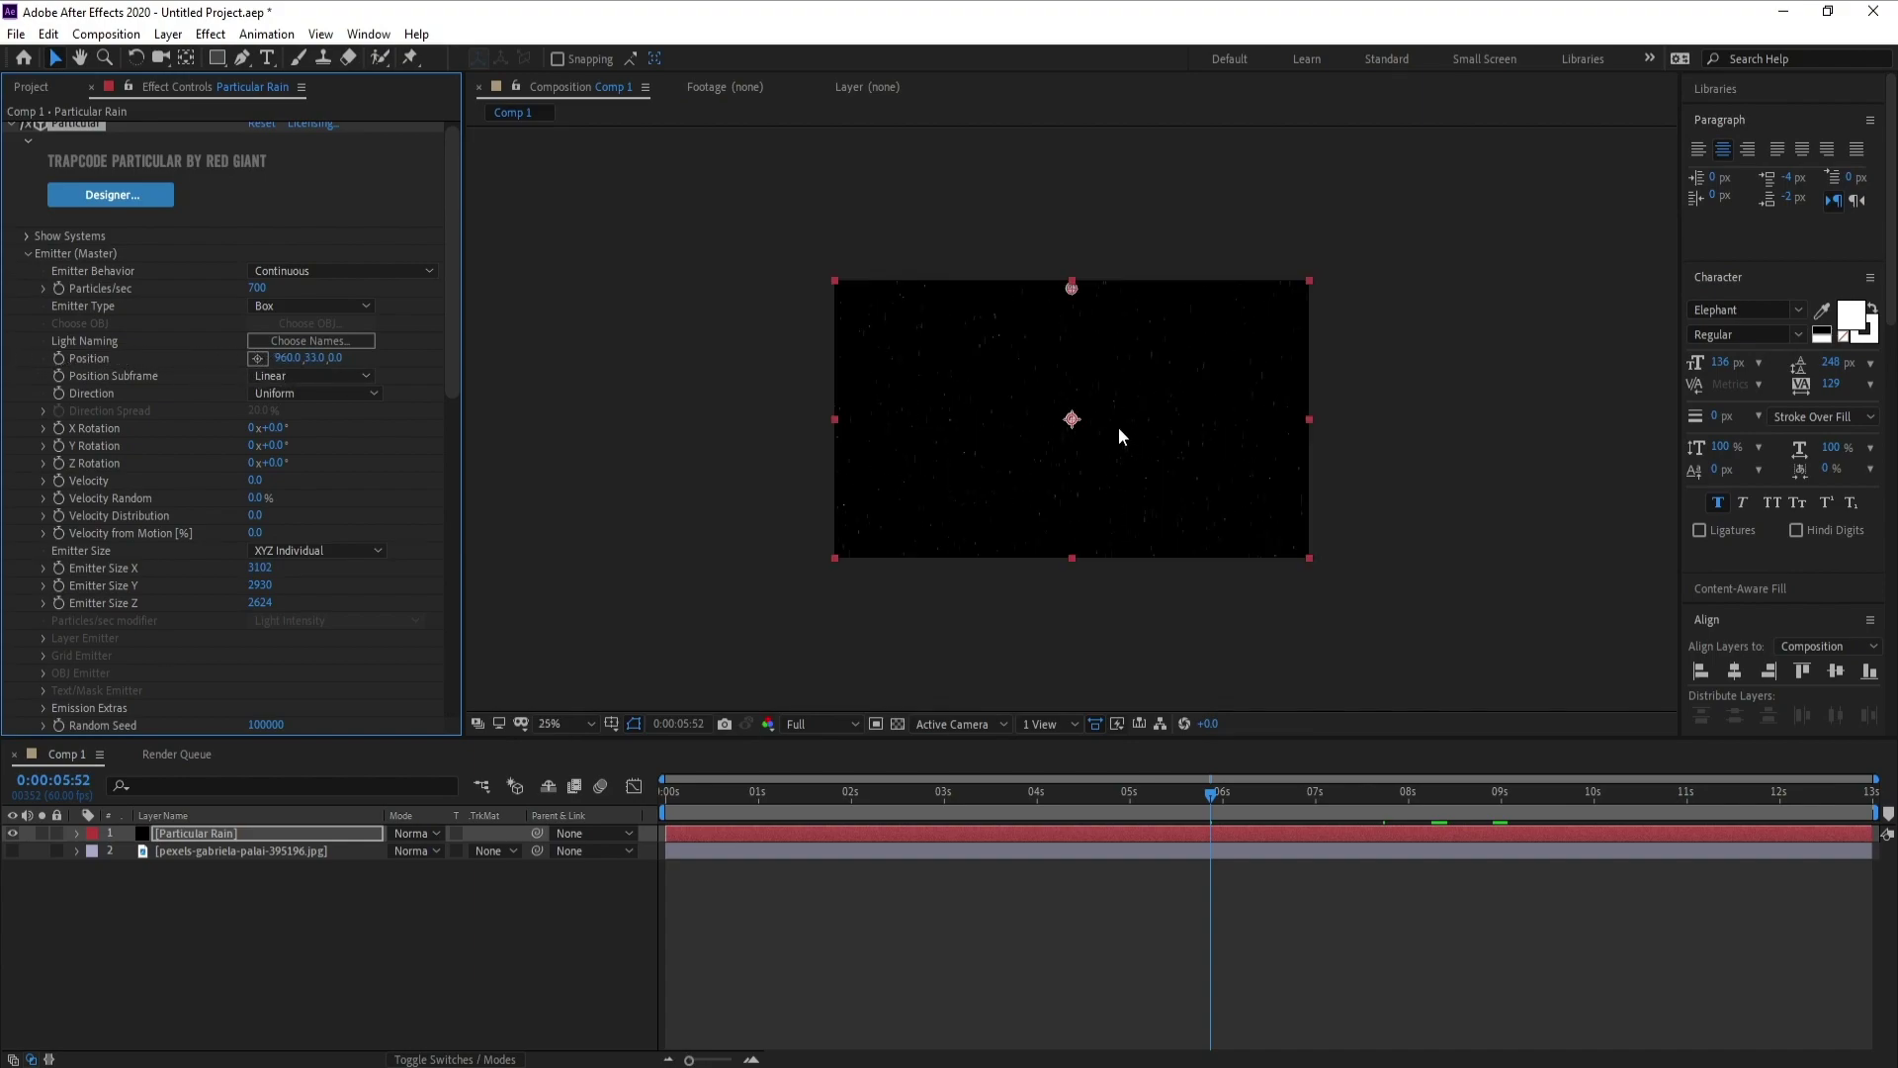
pyautogui.moveTo(1073, 292); pyautogui.dragTo(1061, 129)
pyautogui.moveTo(1067, 343); pyautogui.dragTo(1038, 436)
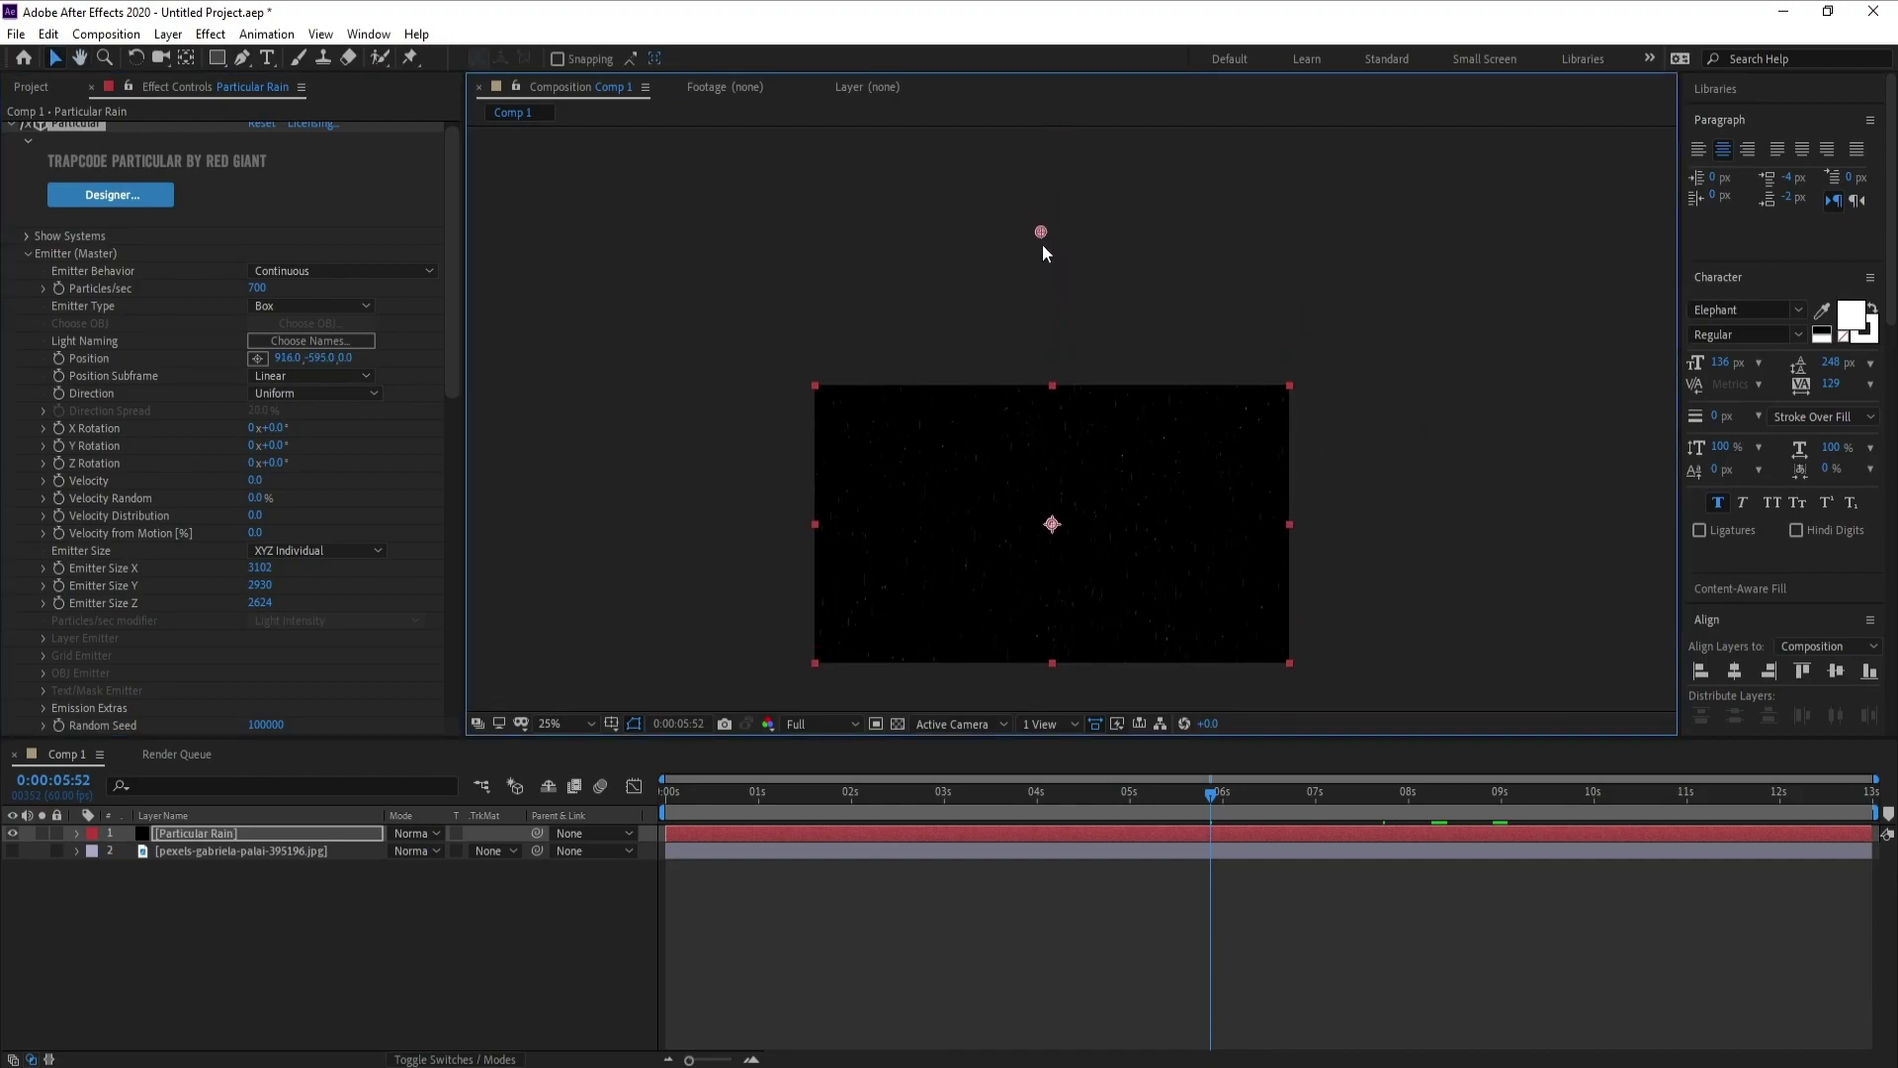
pyautogui.moveTo(1041, 177); pyautogui.dragTo(1042, 87)
pyautogui.moveTo(1041, 278); pyautogui.dragTo(1050, 392)
pyautogui.moveTo(1049, 134); pyautogui.dragTo(1055, 60)
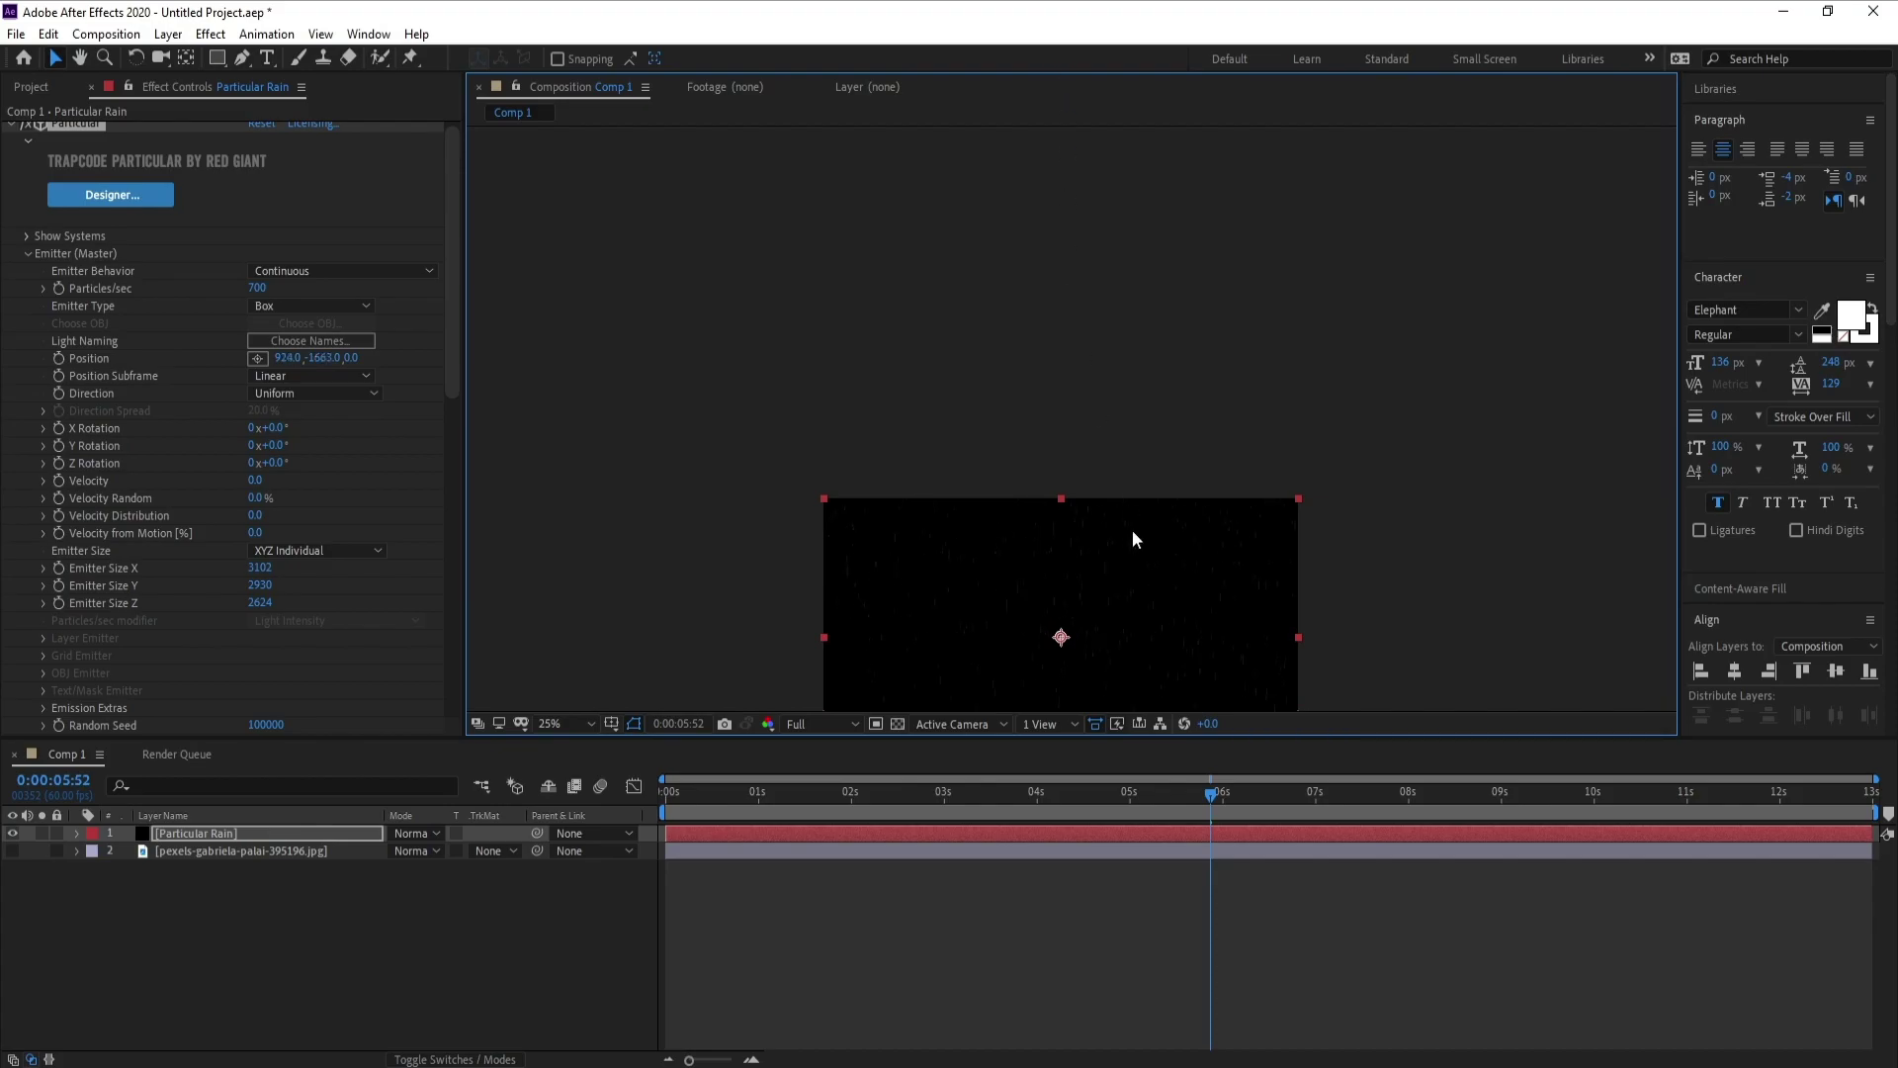
pyautogui.scroll(2, 1064, 428)
pyautogui.press('space')
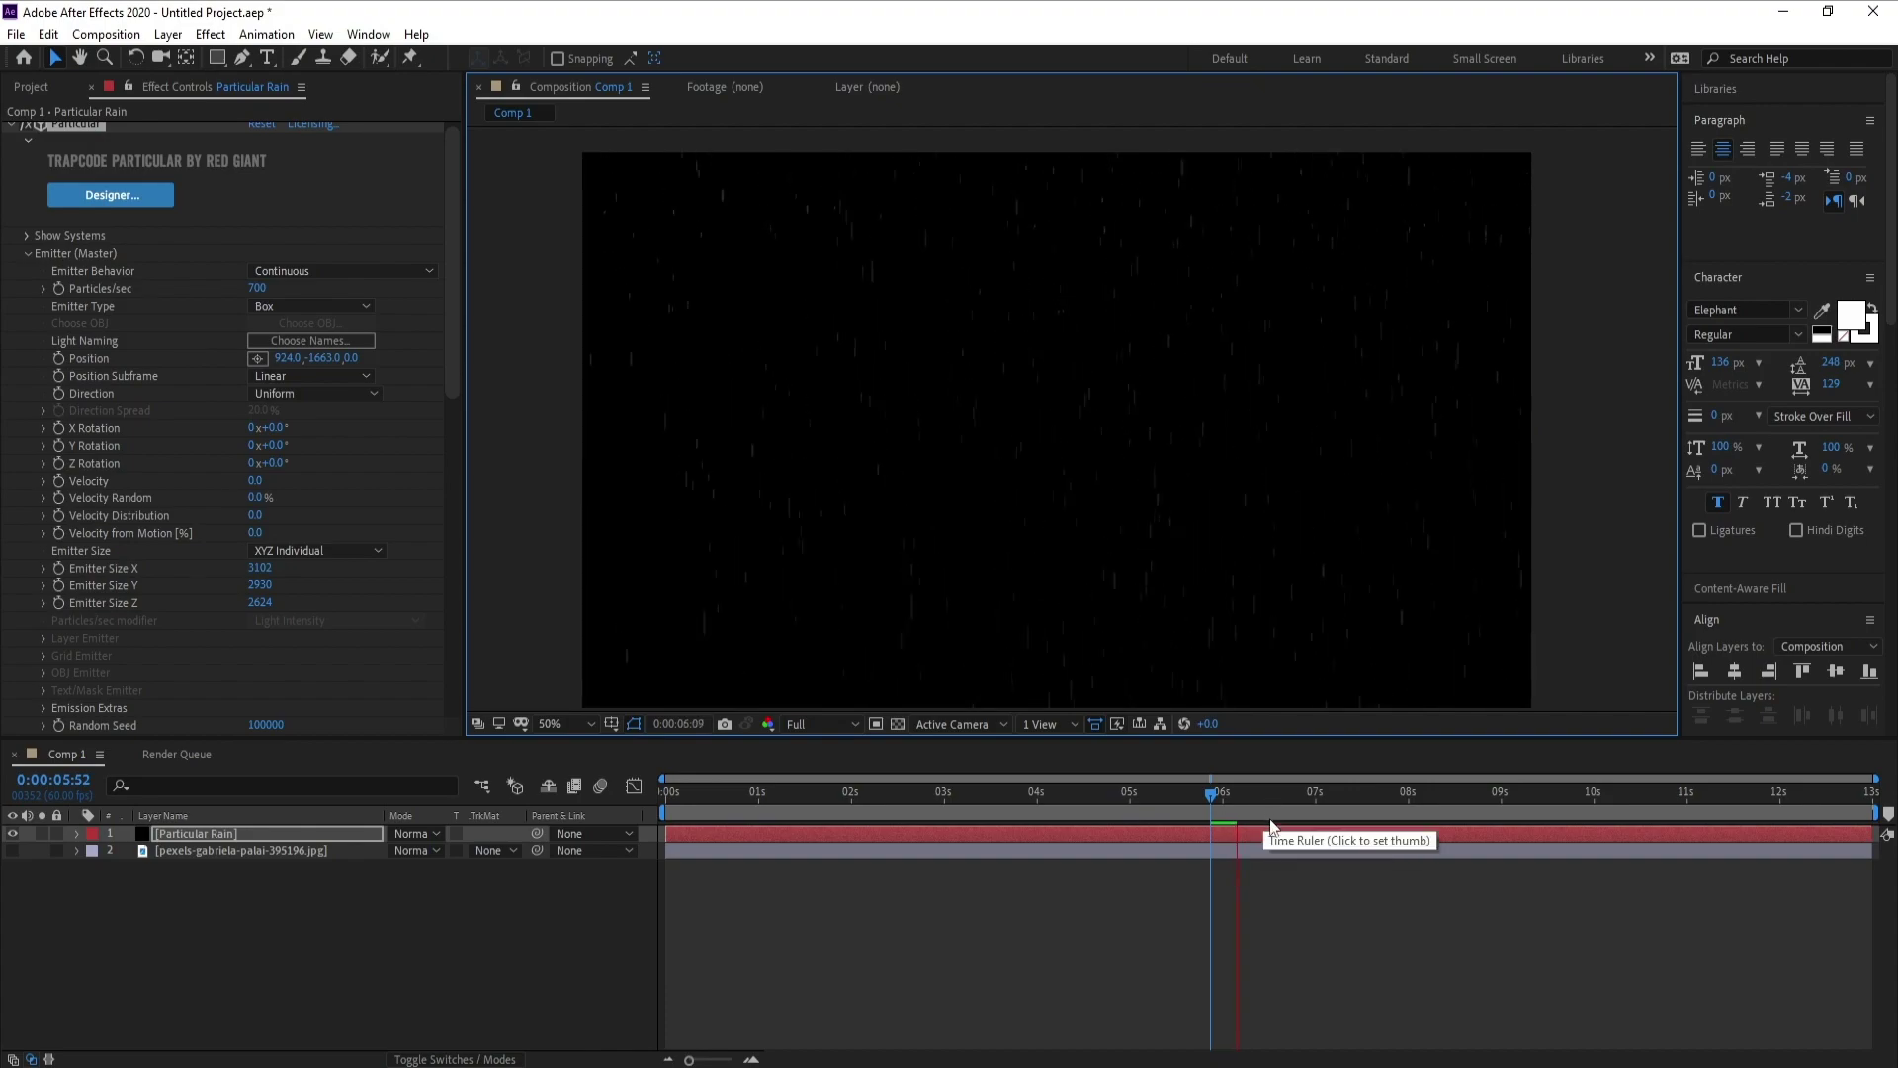
pyautogui.click(1214, 793)
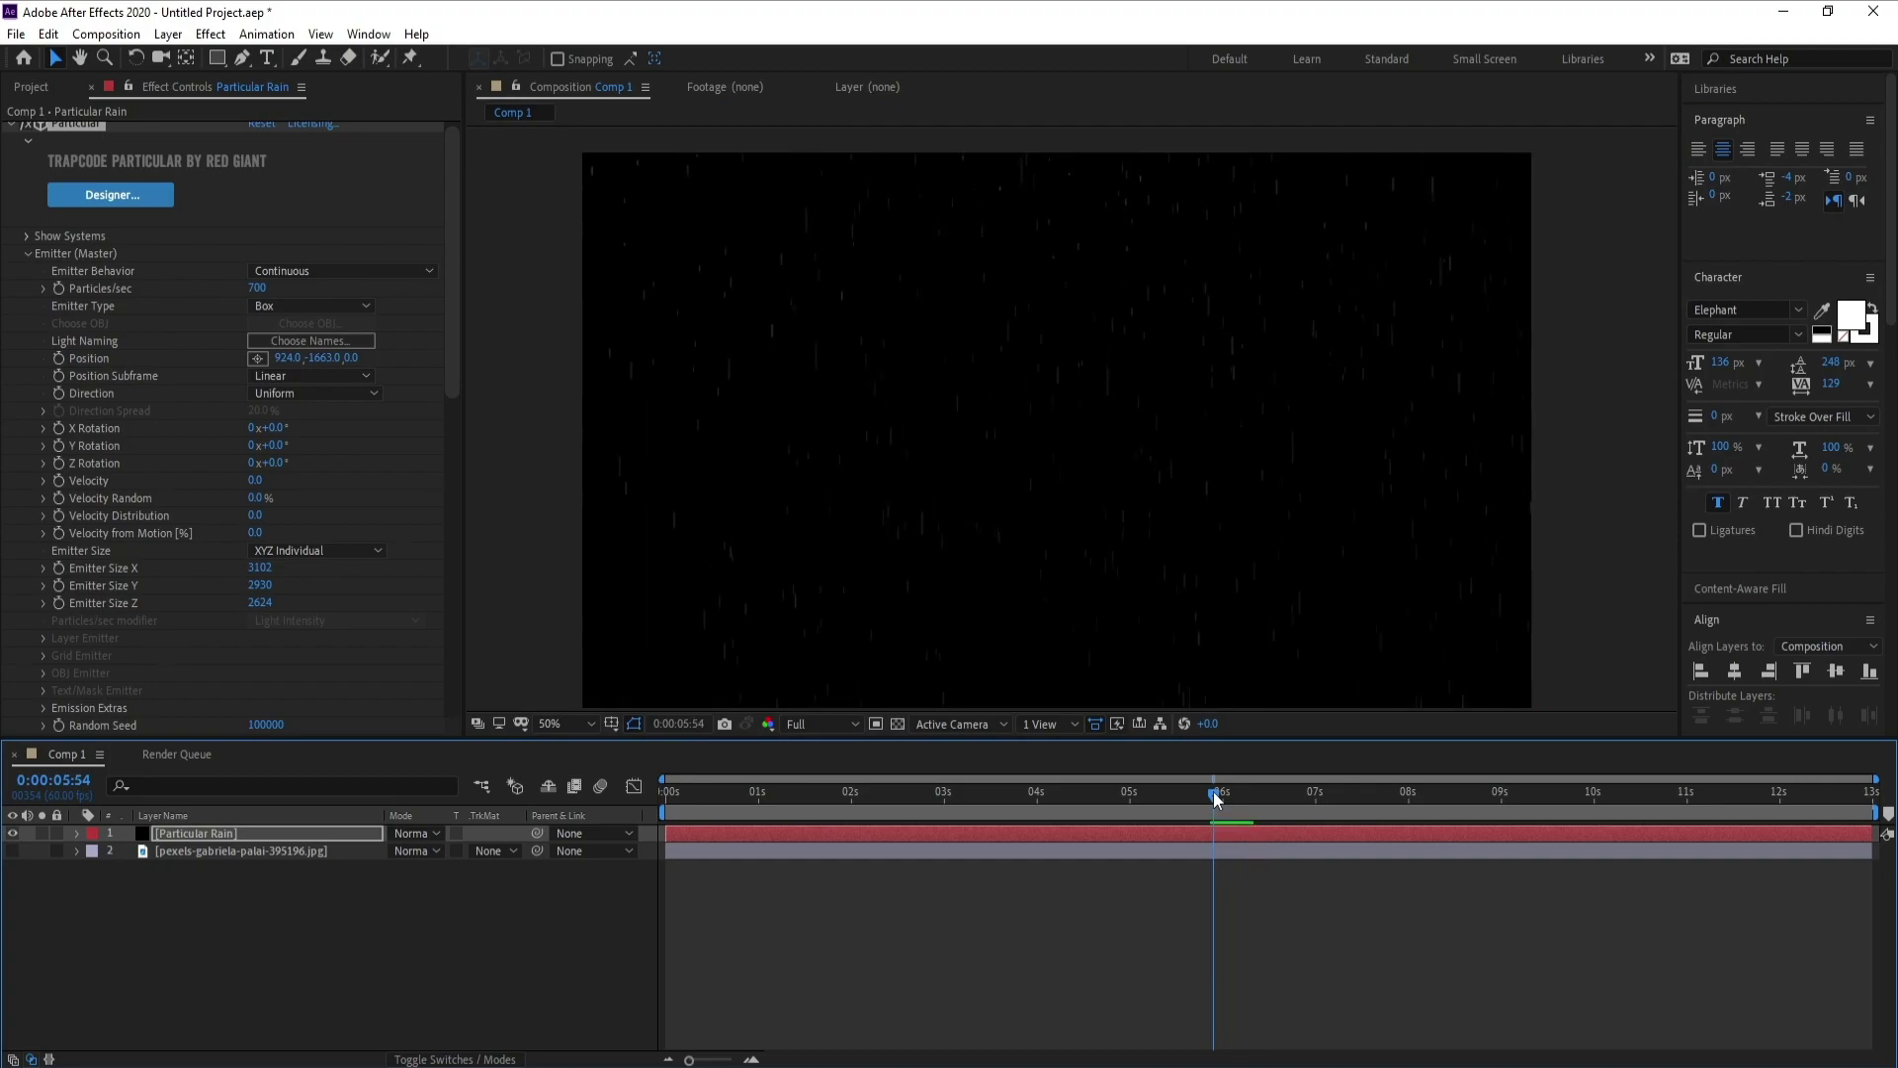
# Make the pier photo visible again at about 5 seconds and reselect Particular Rain.
pyautogui.click(237, 852)
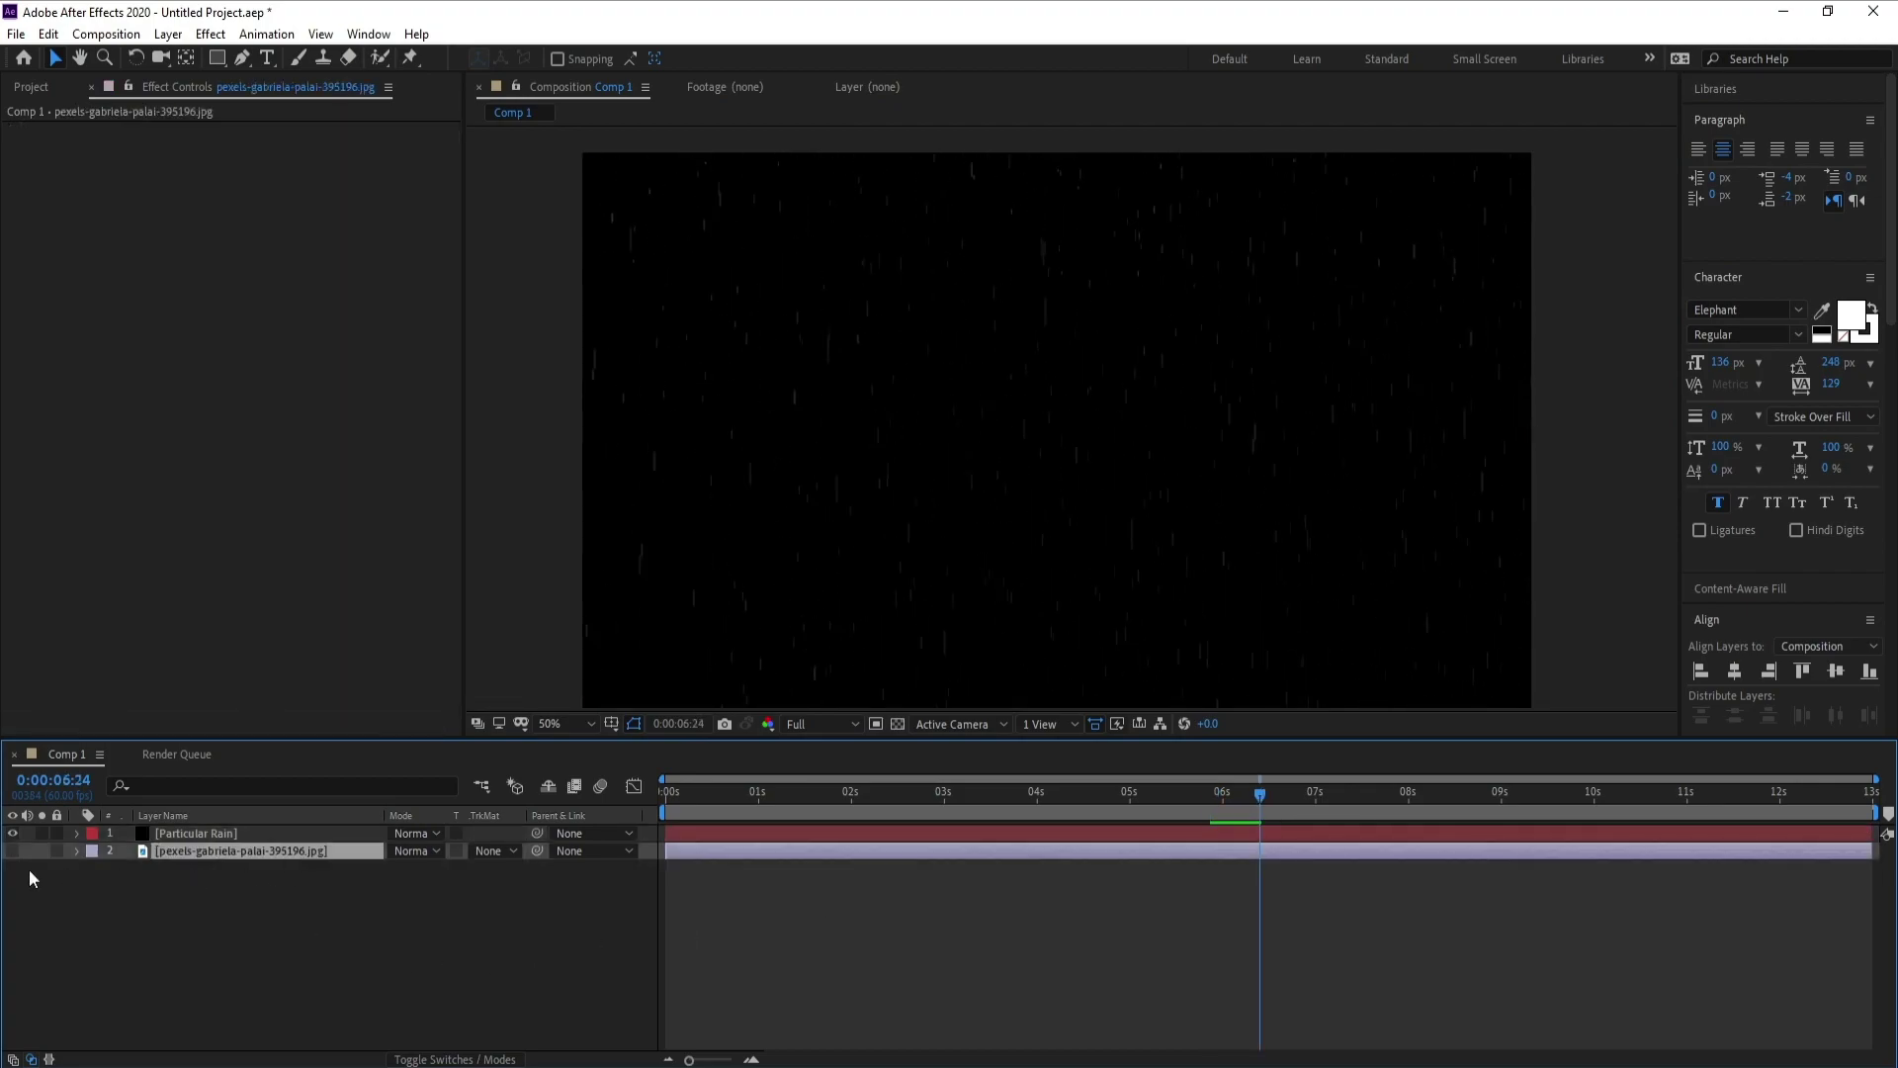
pyautogui.click(12, 850)
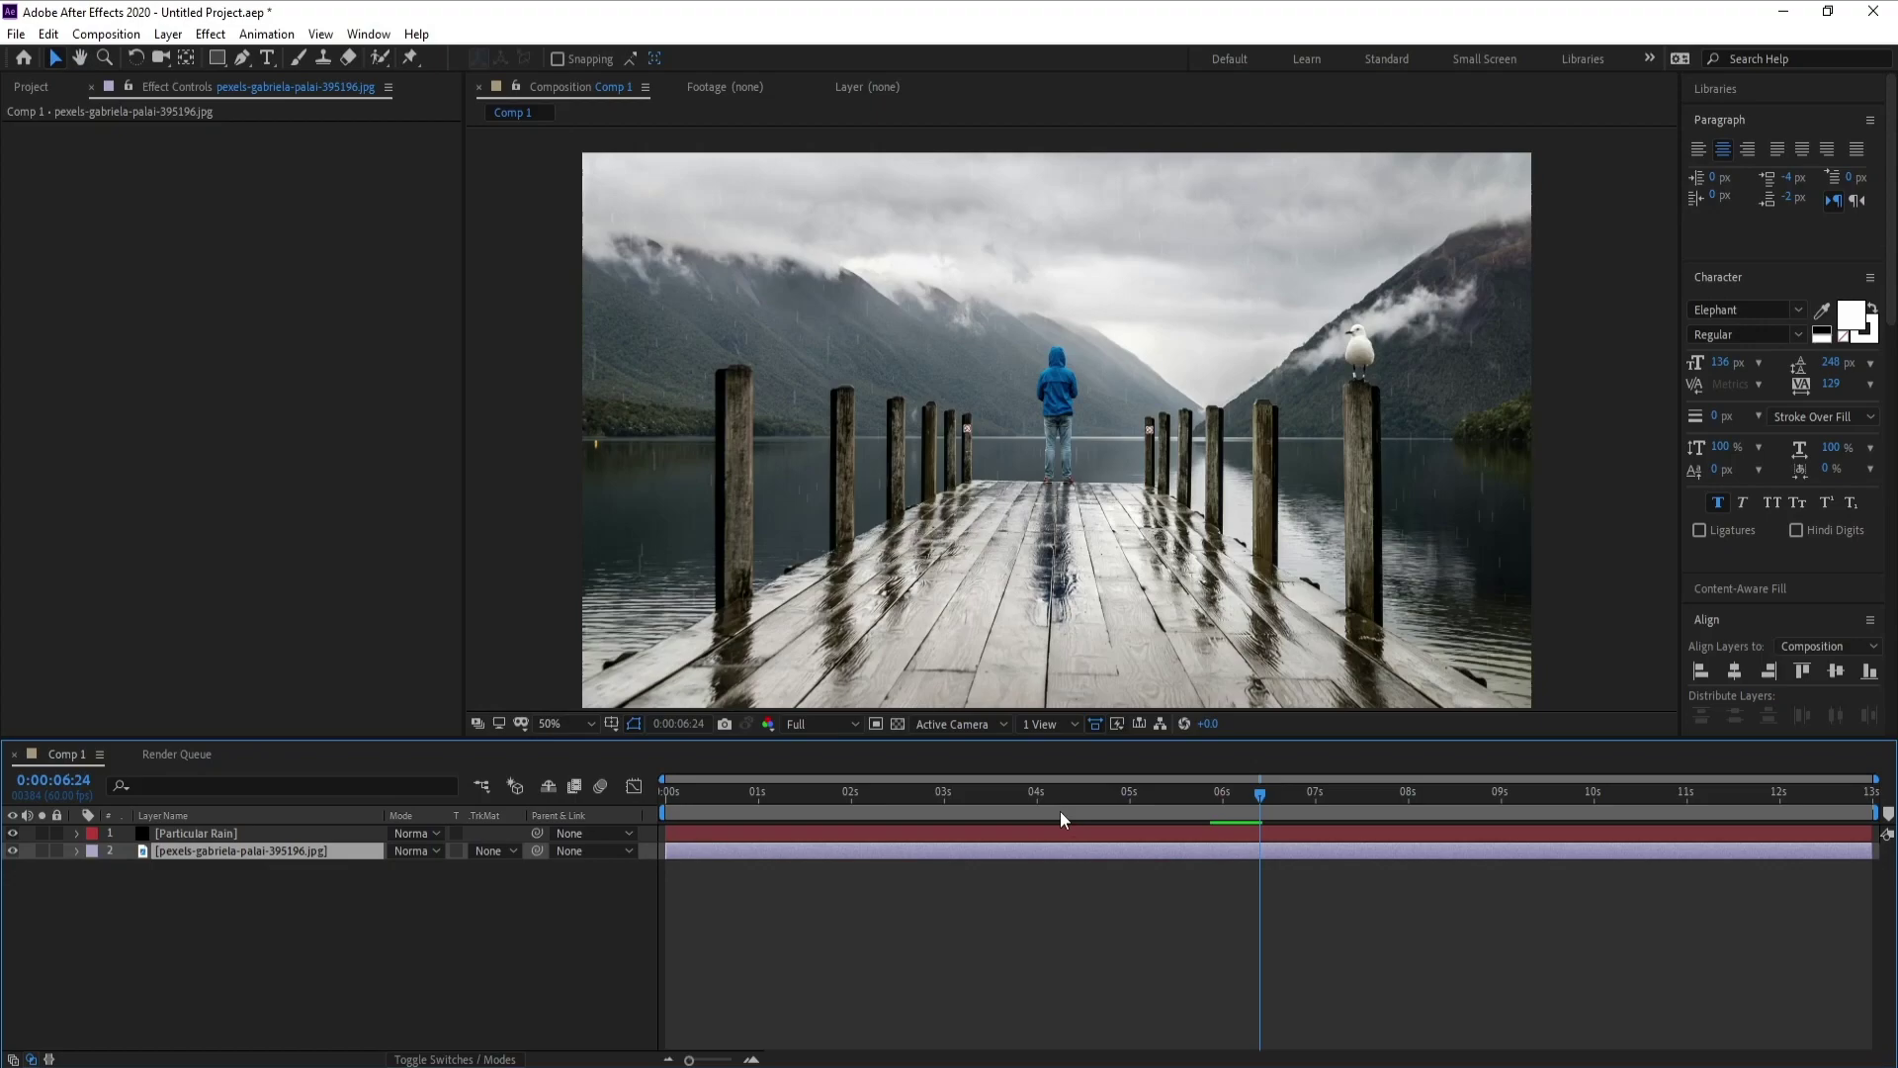
pyautogui.click(1220, 808)
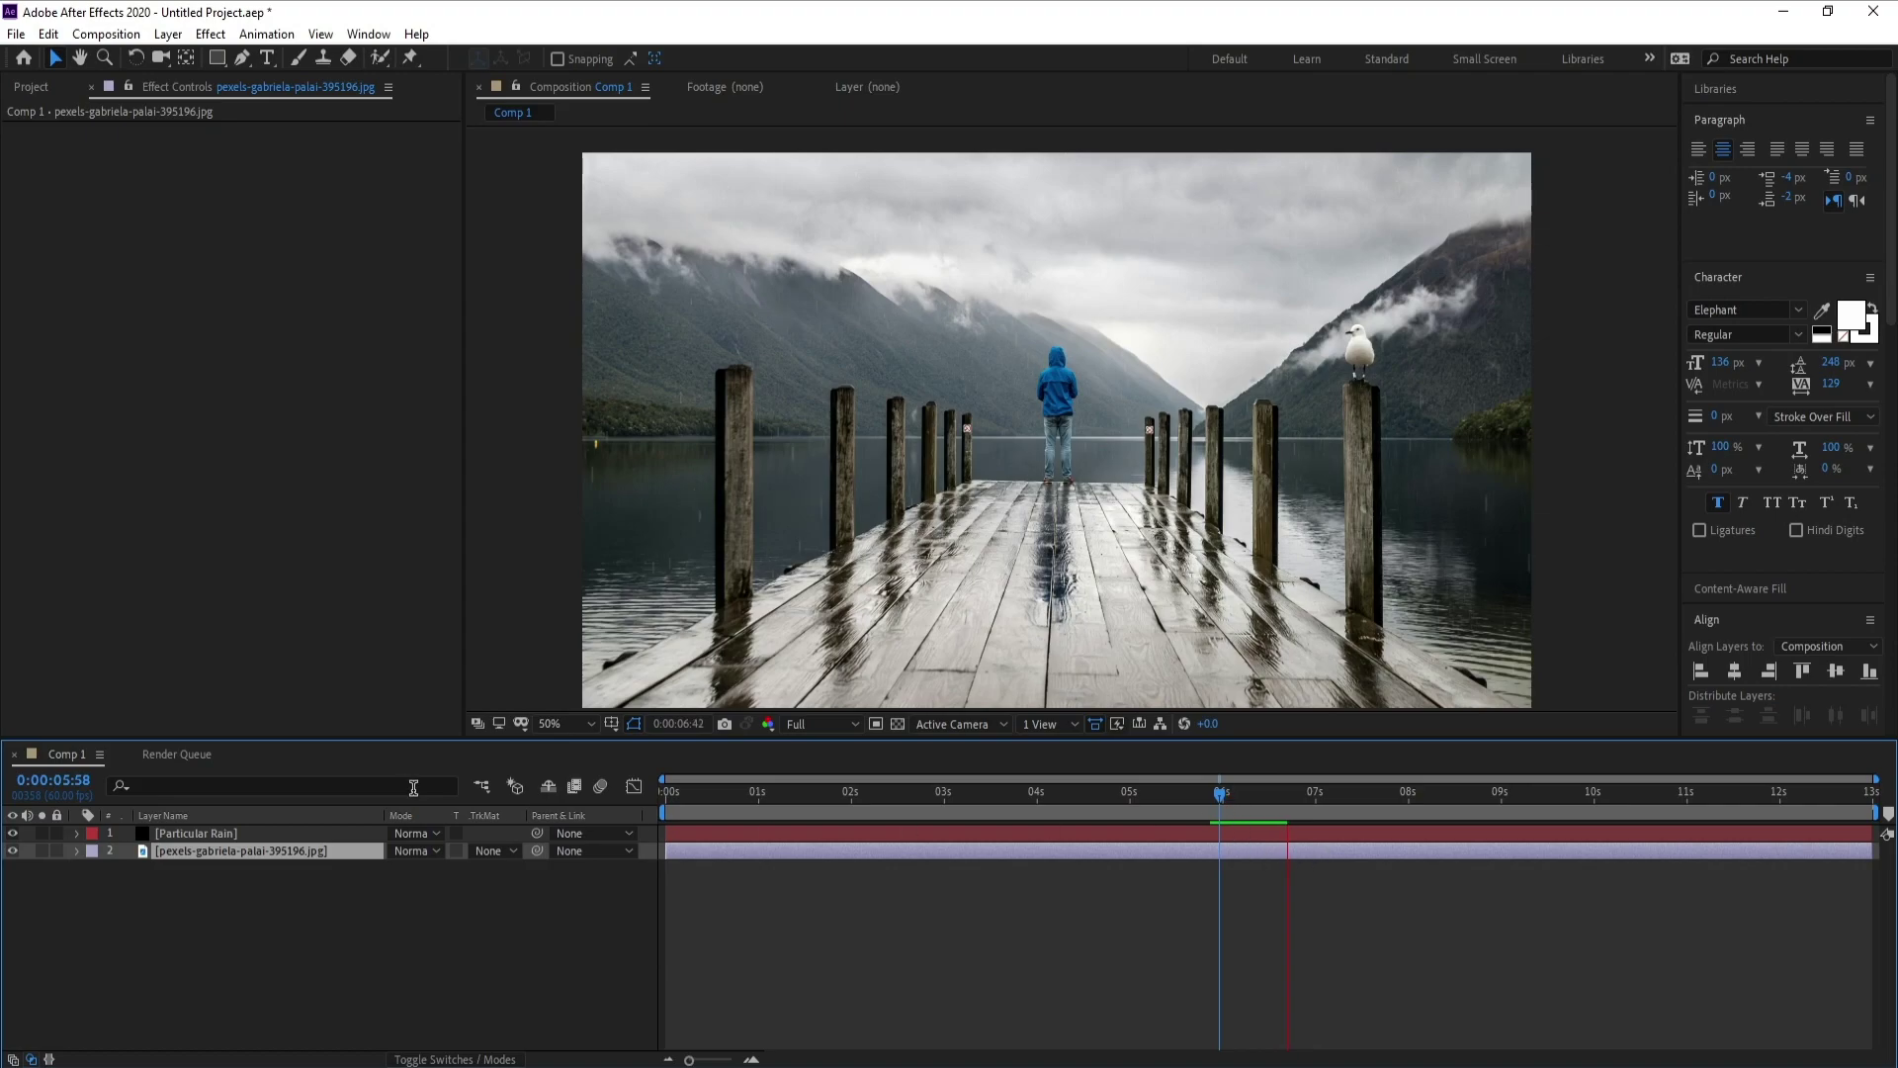
pyautogui.click(223, 833)
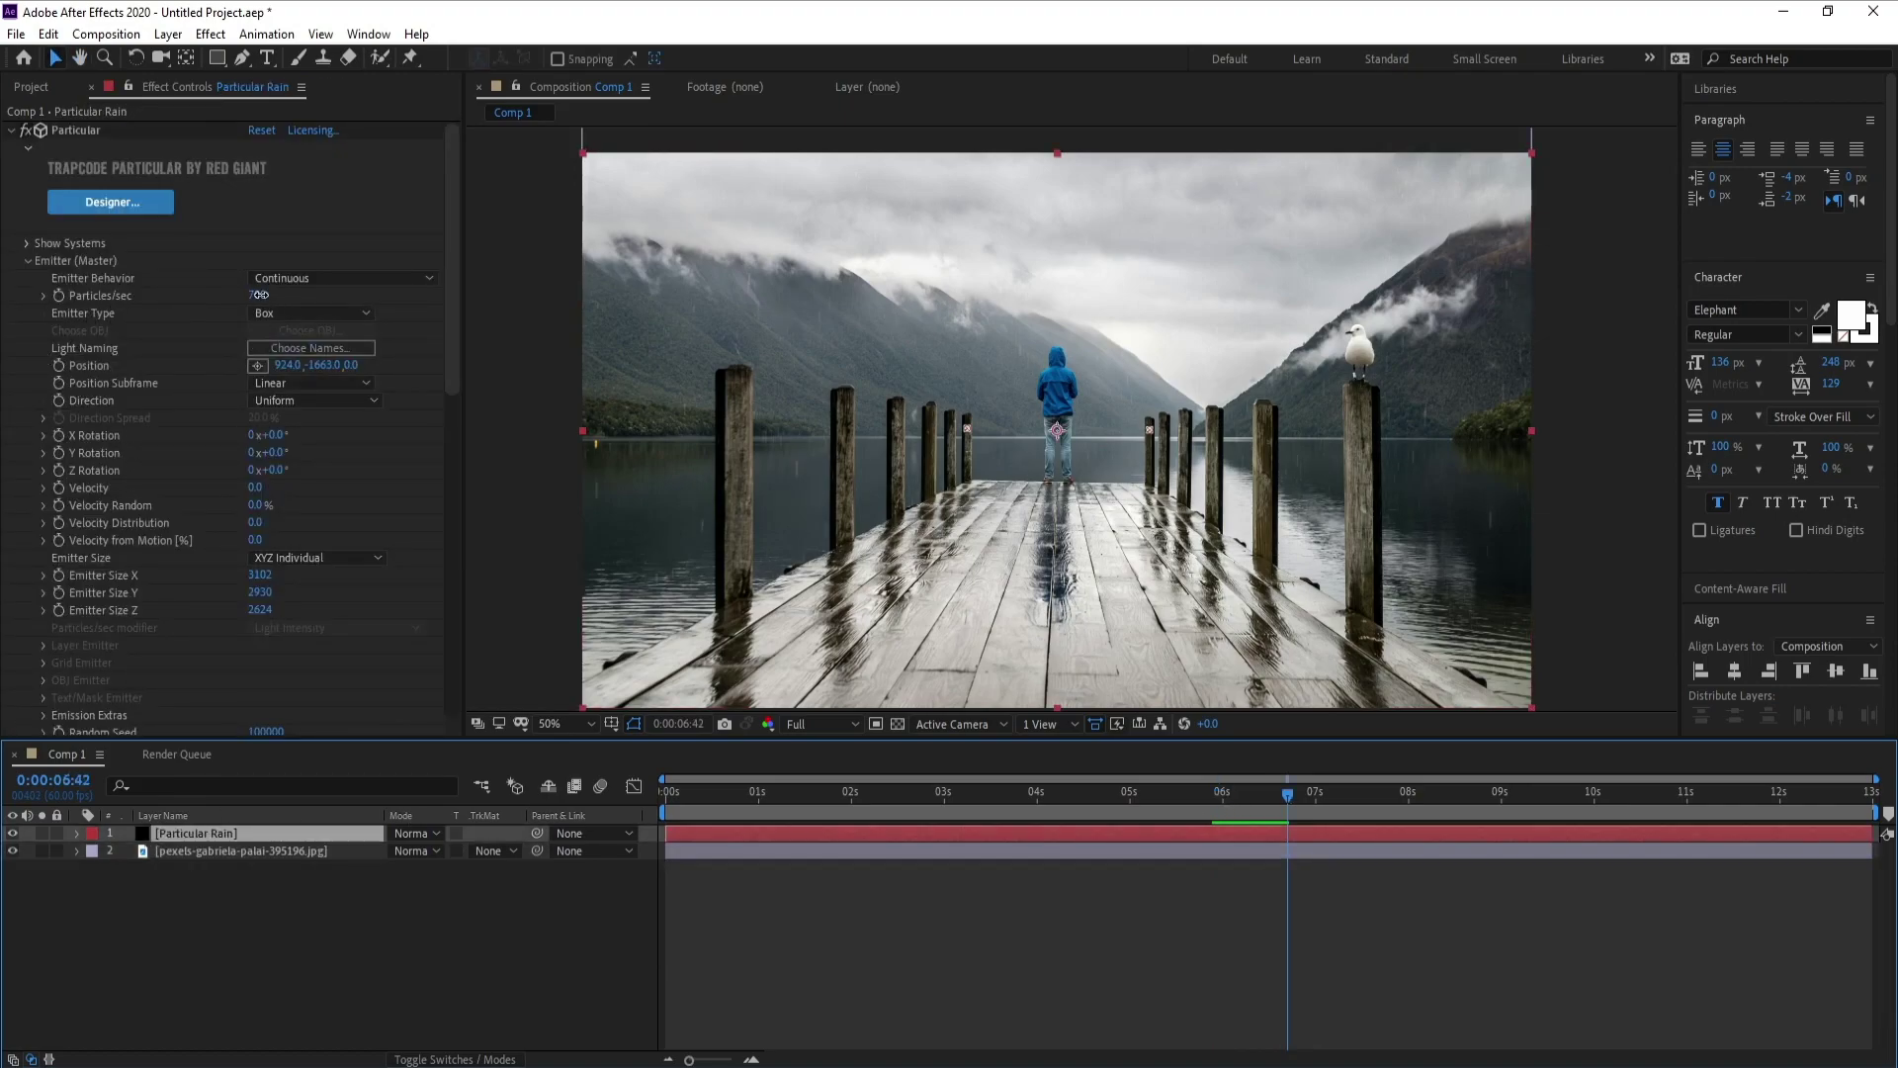
# Scrub Particles/sec from 700 up to 2650 and check the denser rain near 4.7 seconds.
pyautogui.moveTo(259, 295); pyautogui.dragTo(375, 306)
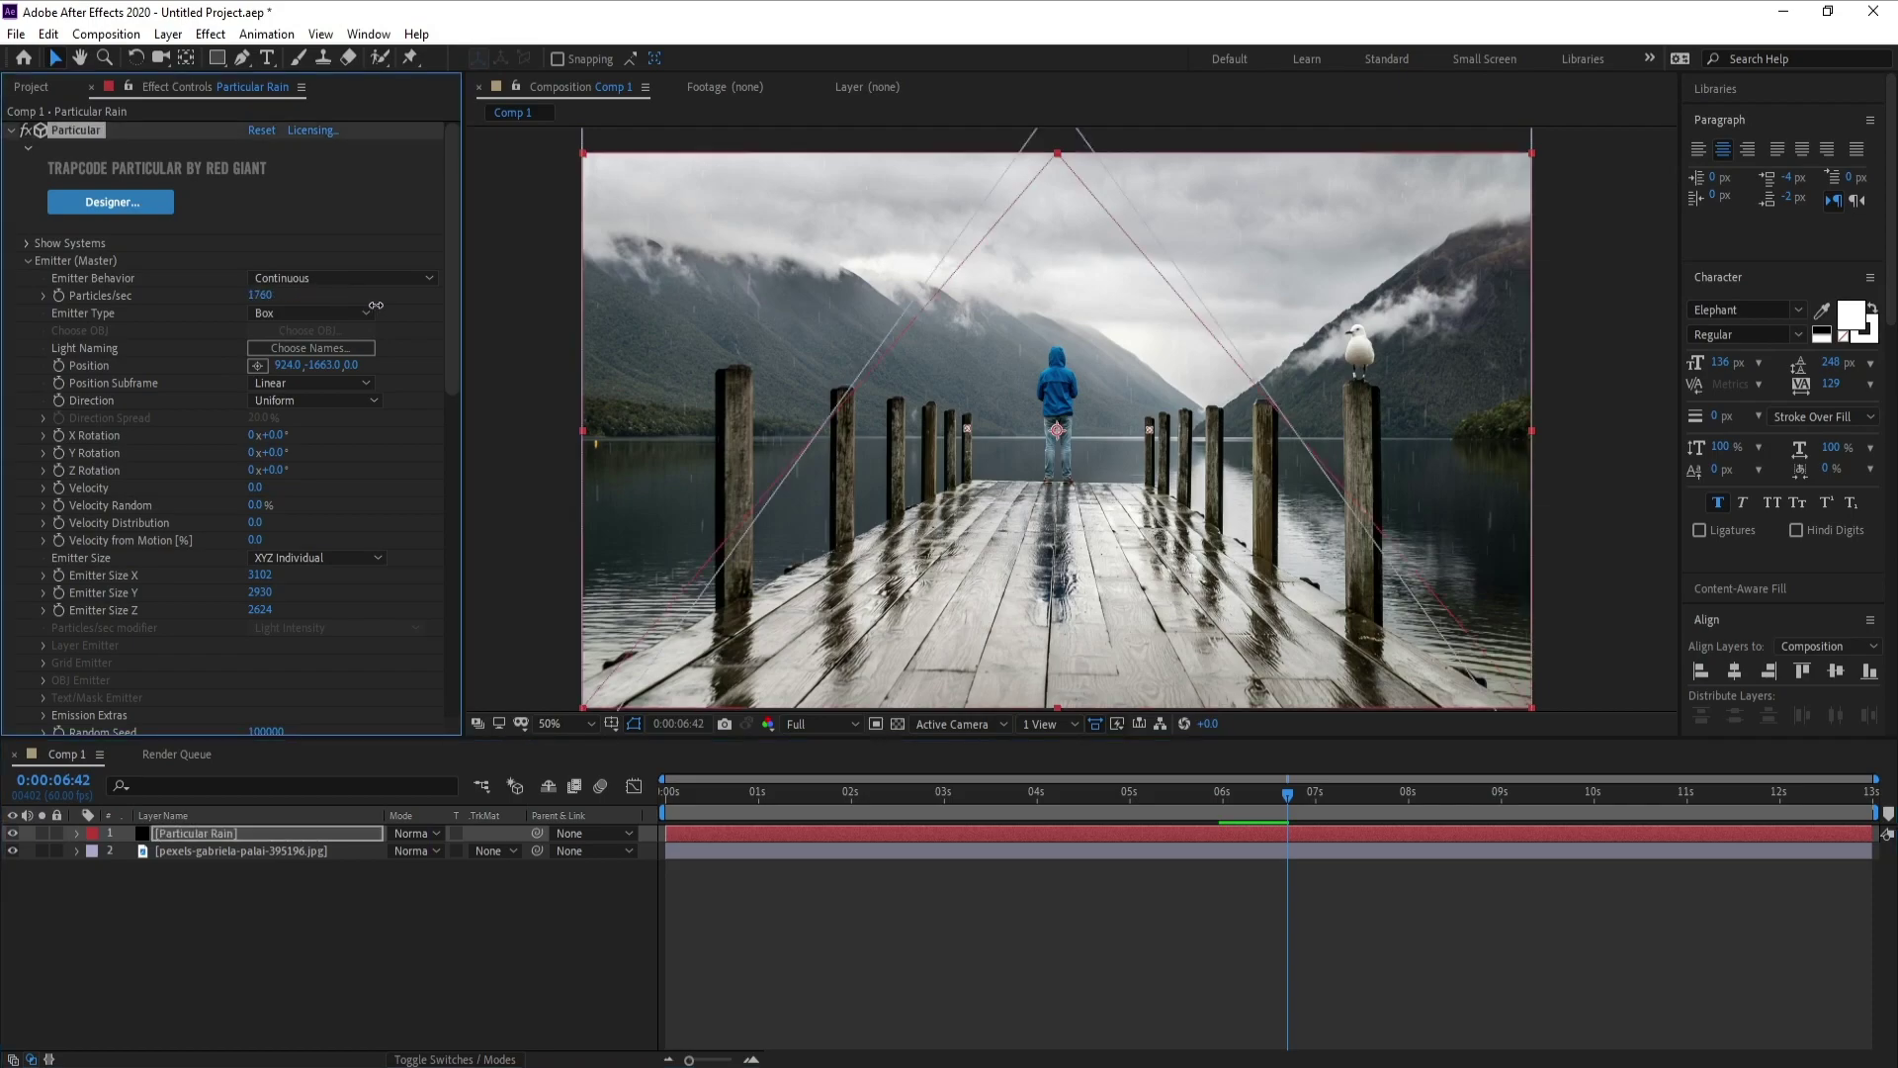
pyautogui.moveTo(259, 295); pyautogui.dragTo(345, 296)
pyautogui.click(1197, 874)
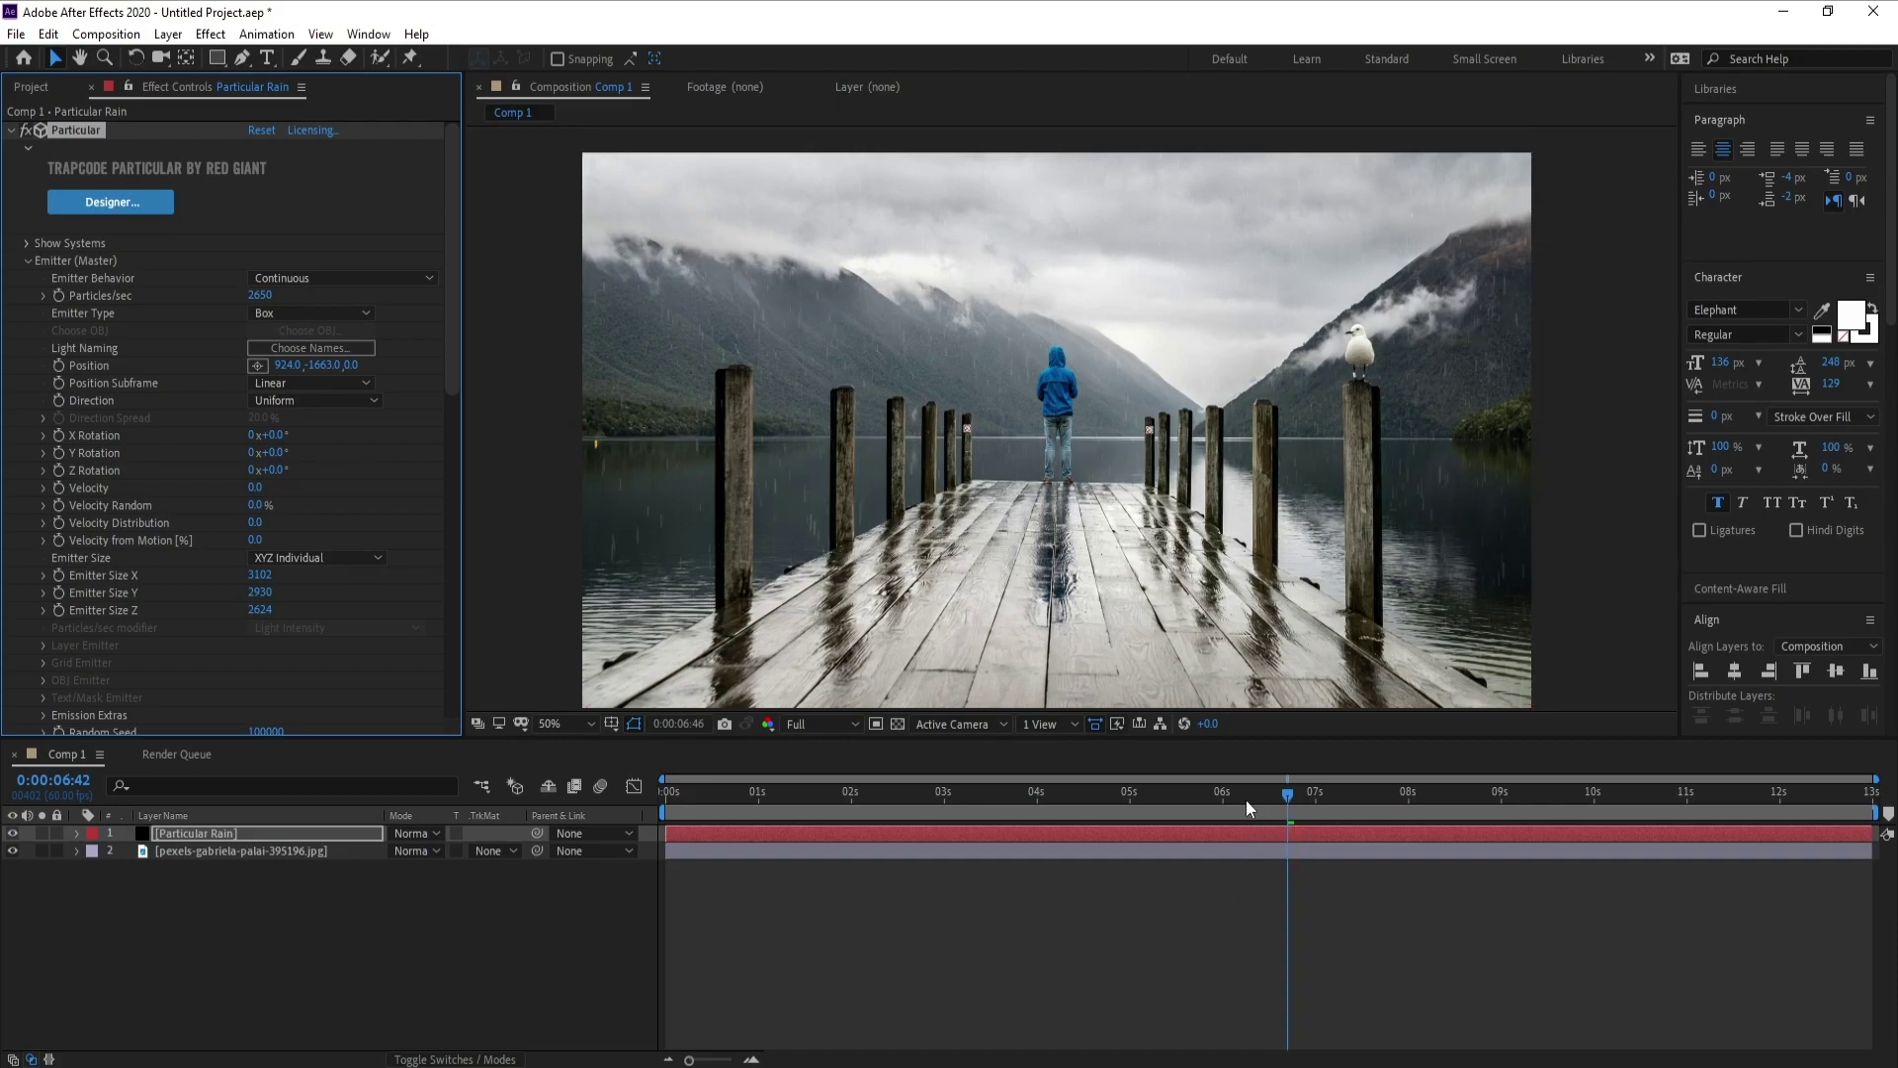
pyautogui.click(1099, 805)
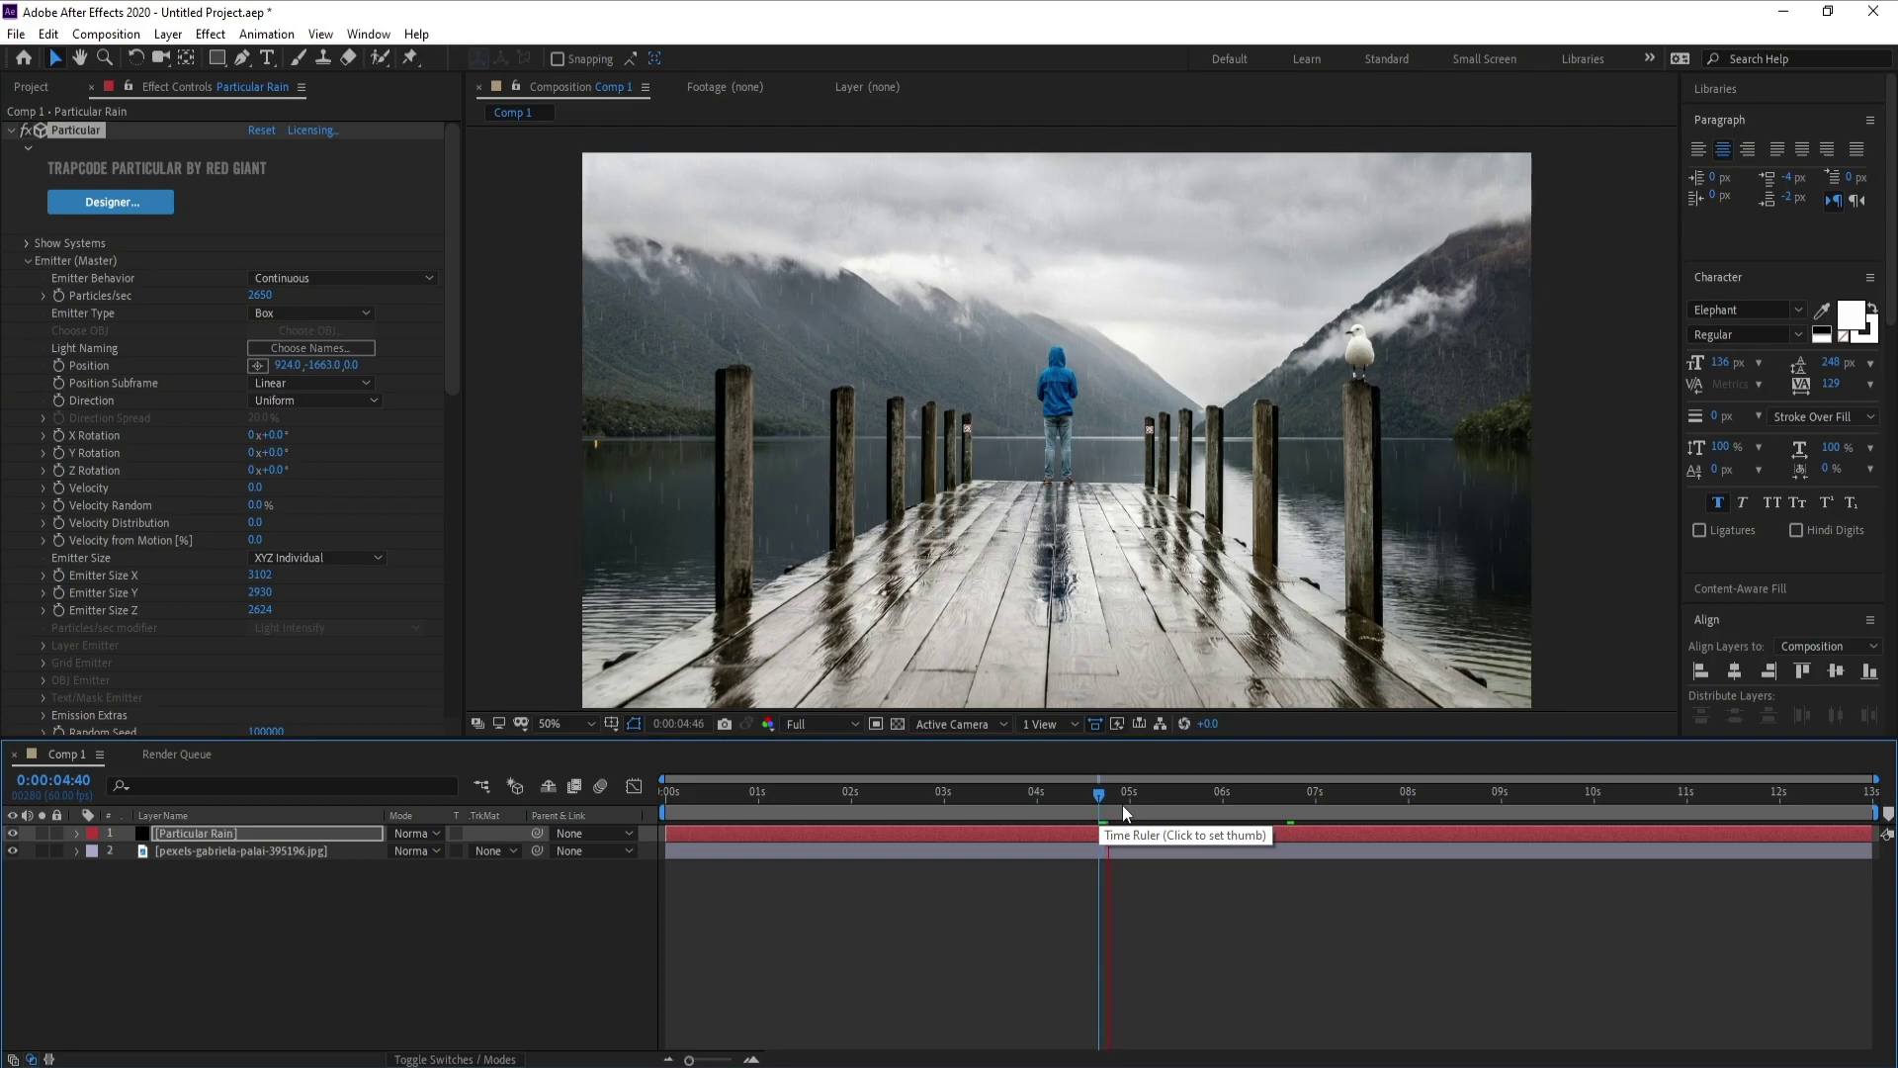
pyautogui.click(613, 647)
# Apply Stylize > Glow to the Particular Rain layer and preview the glowing rain.
pyautogui.click(212, 35)
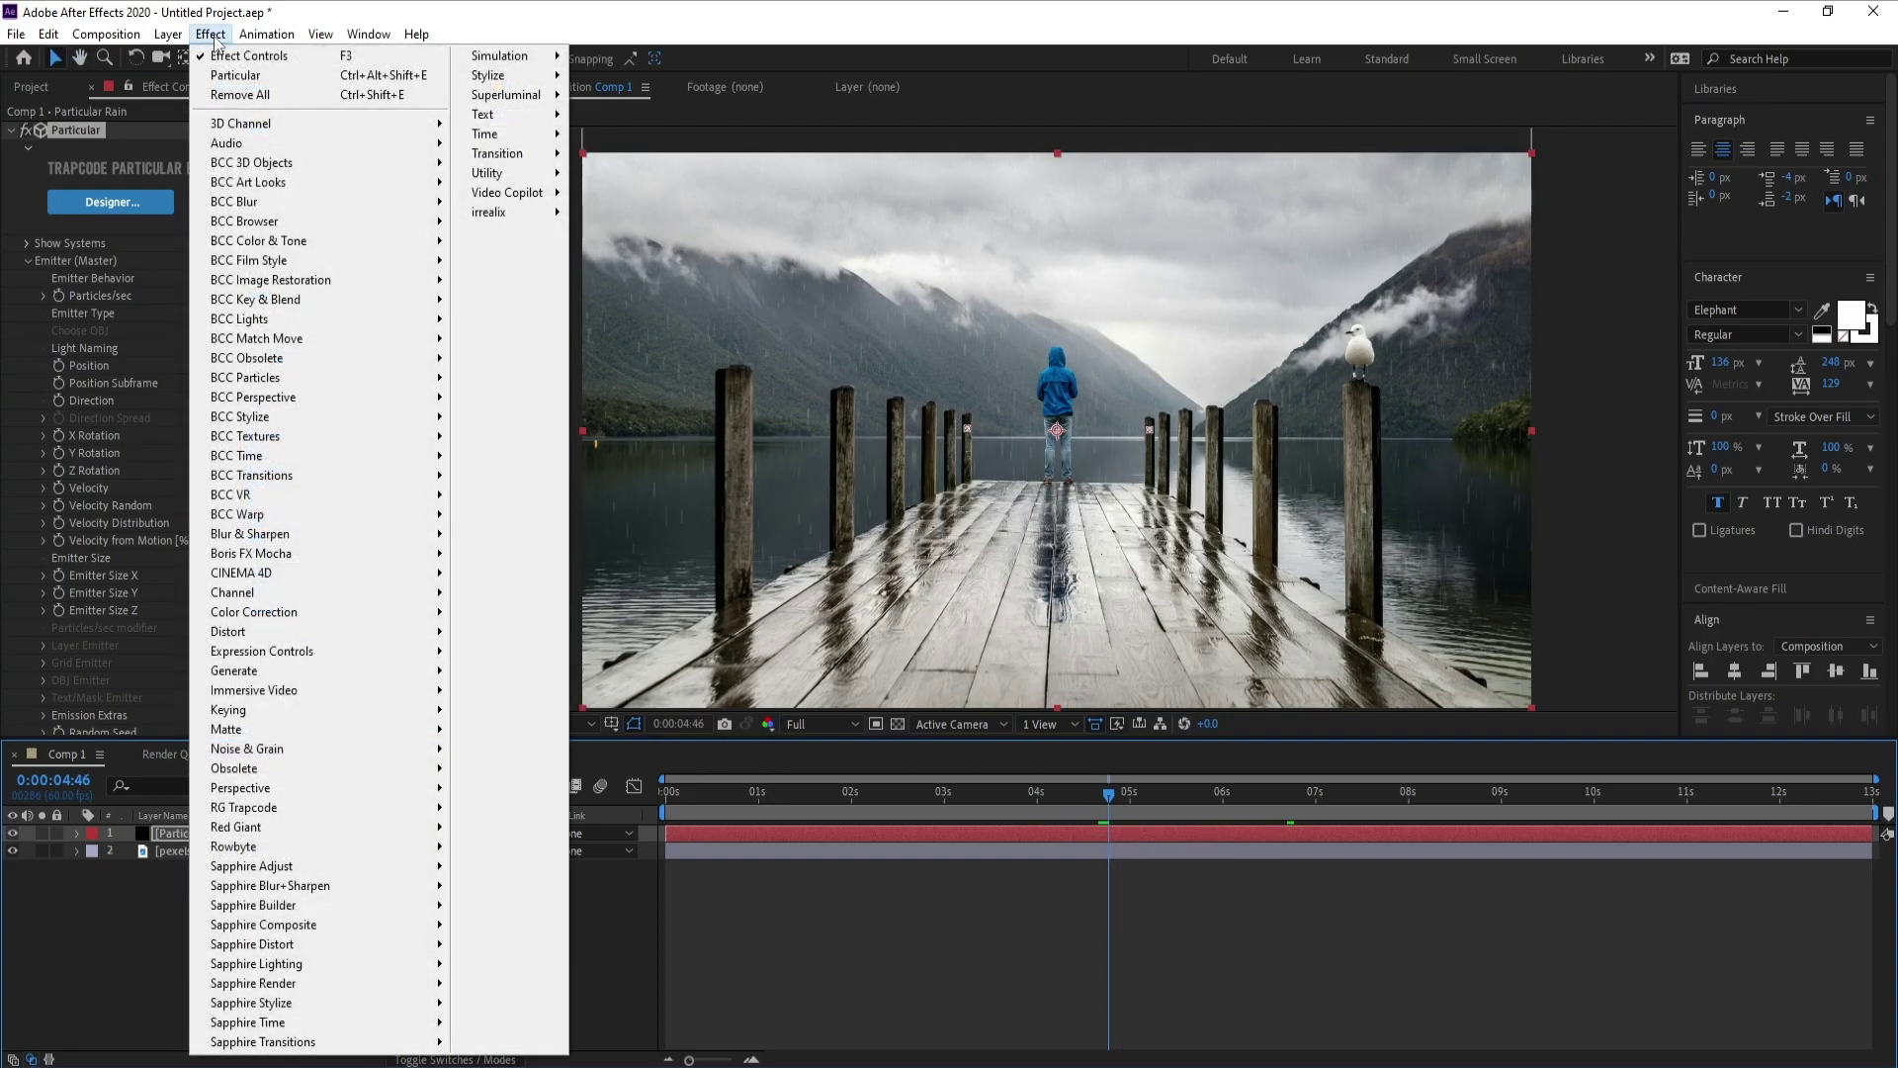
pyautogui.moveTo(504, 76)
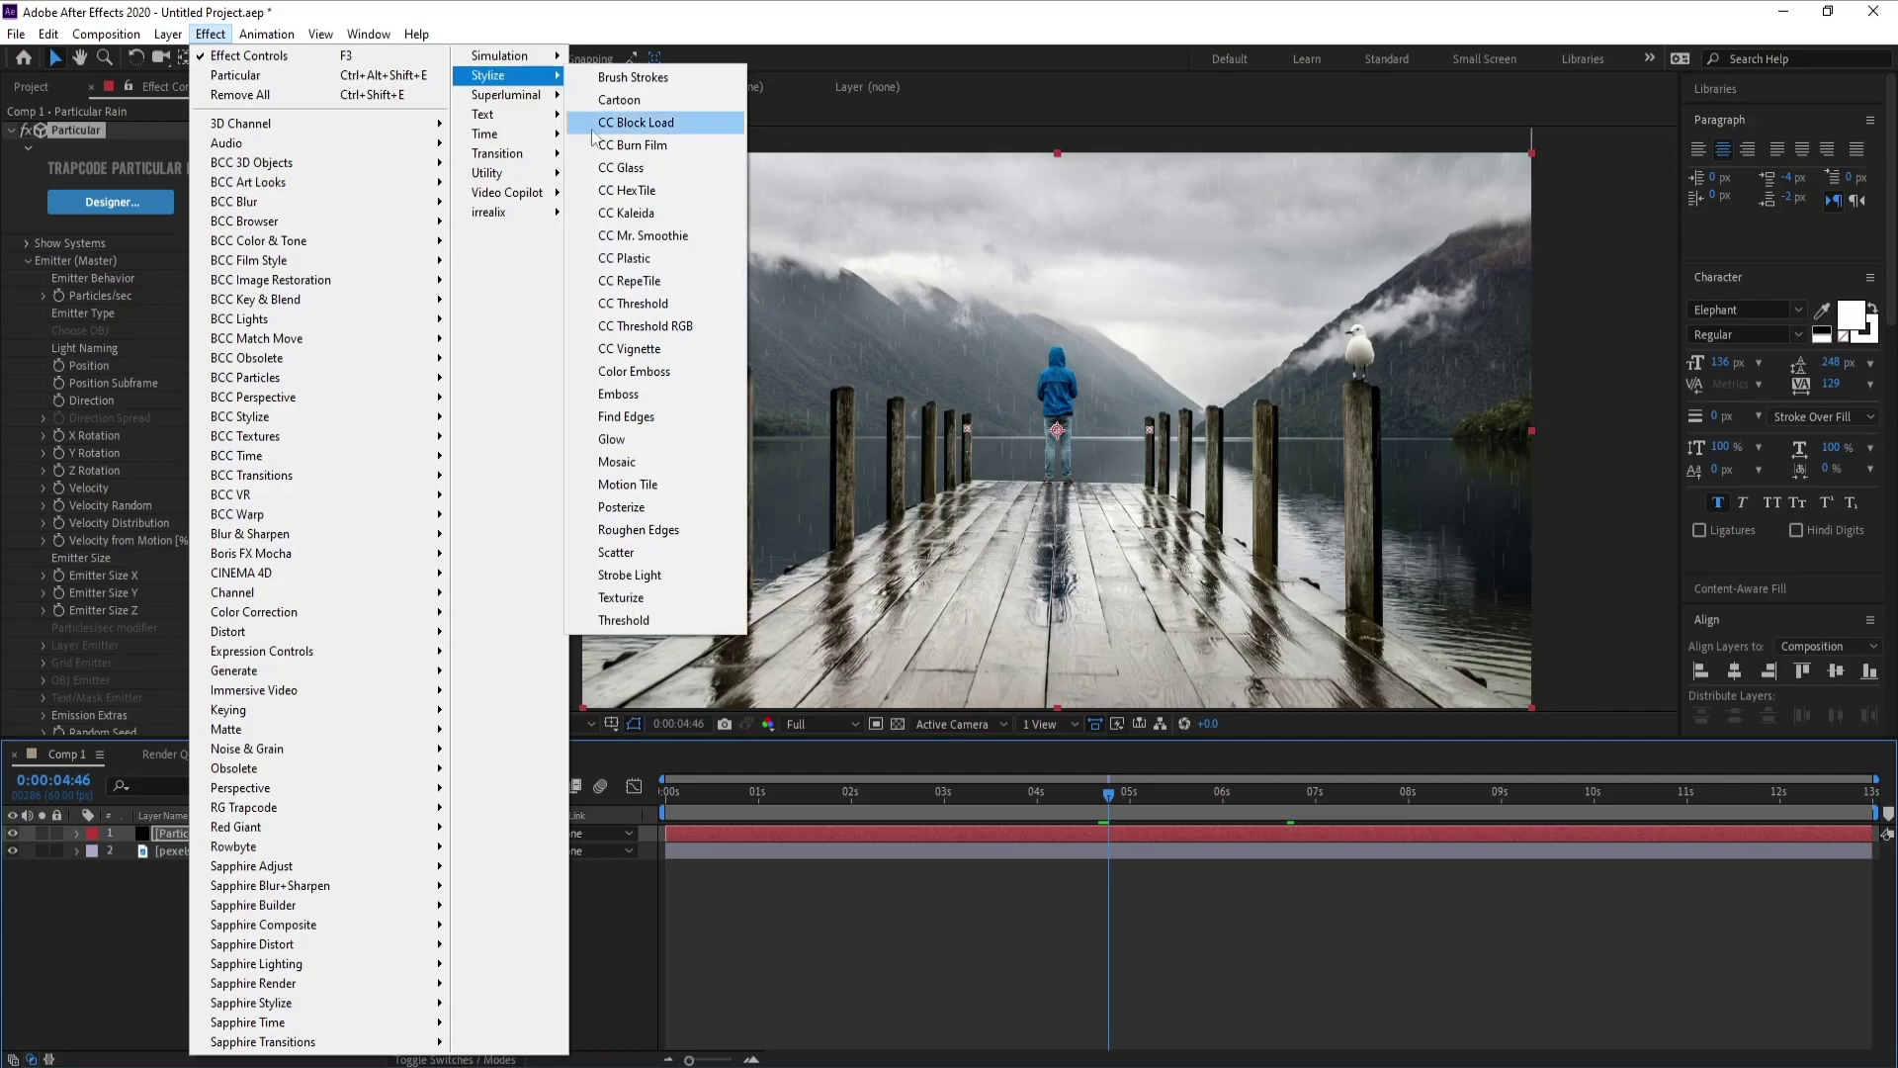
pyautogui.click(679, 437)
pyautogui.press('space')
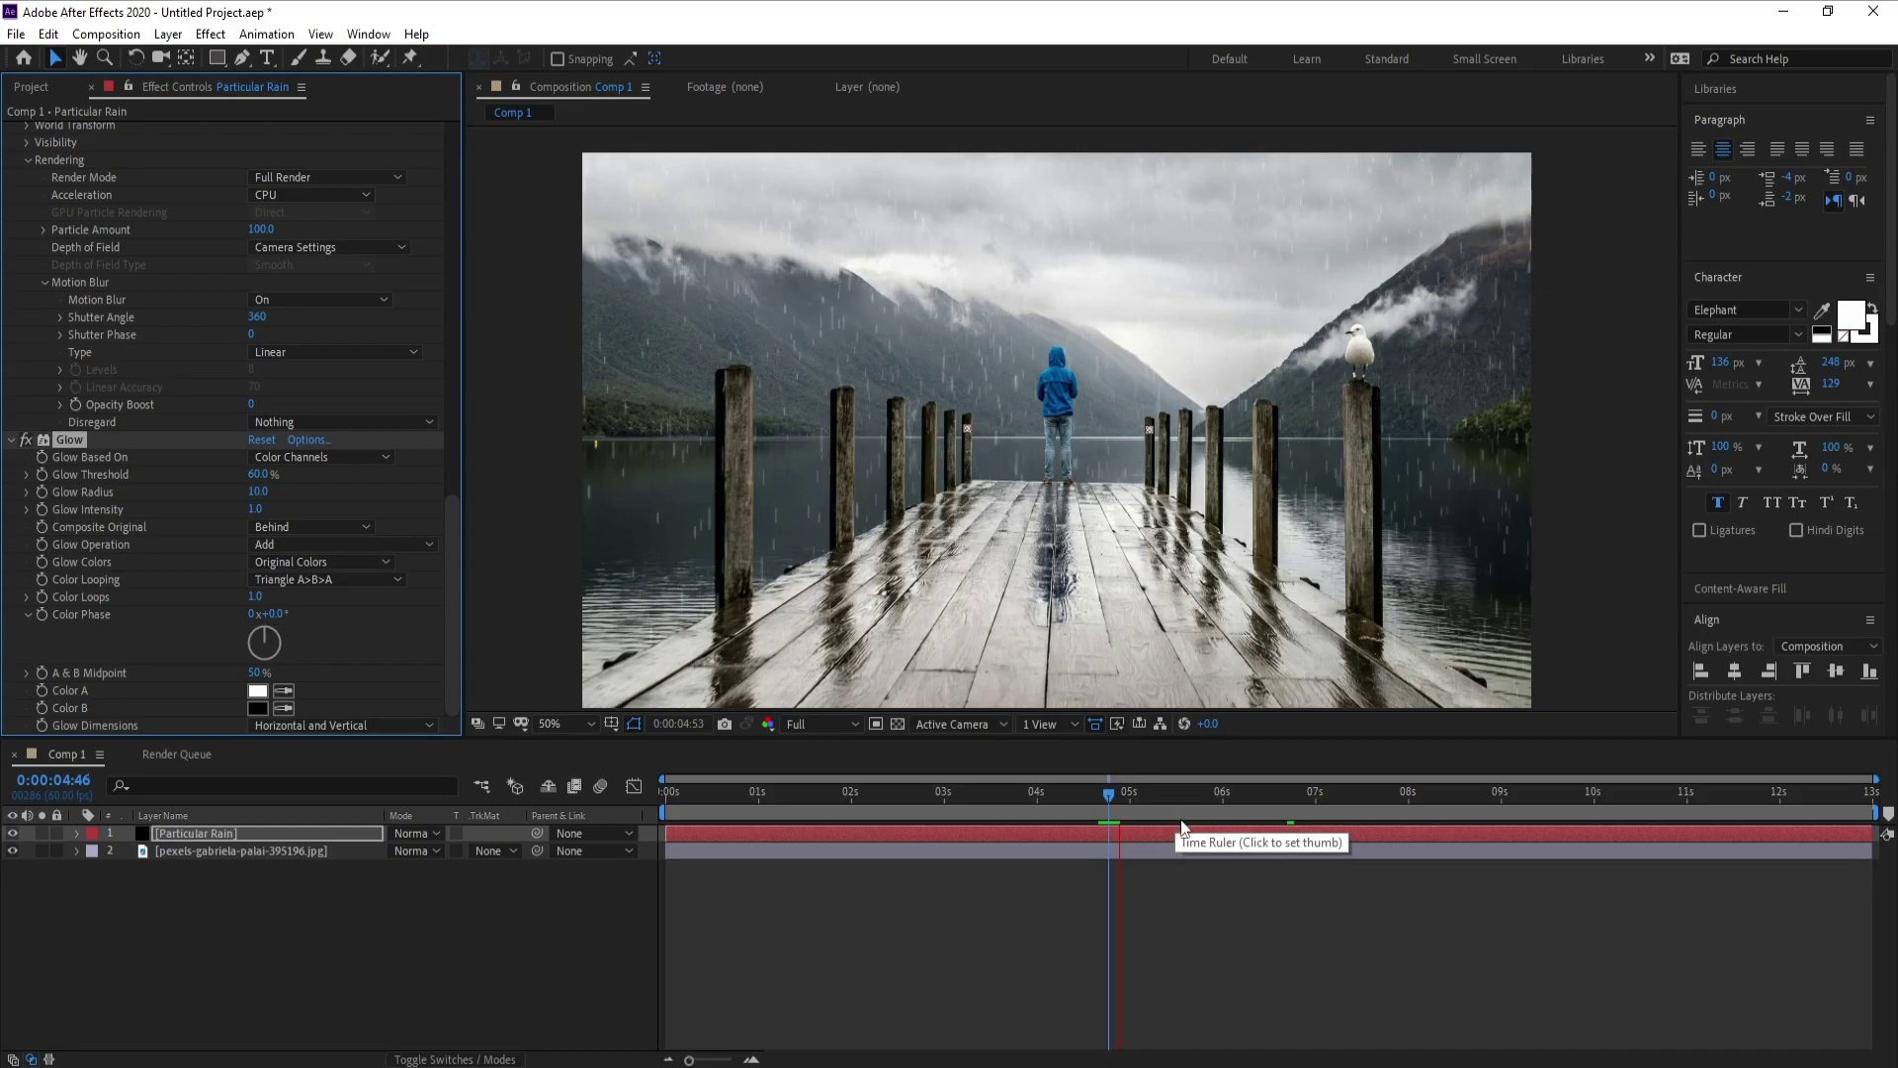
pyautogui.moveTo(1081, 799); pyautogui.dragTo(1023, 803)
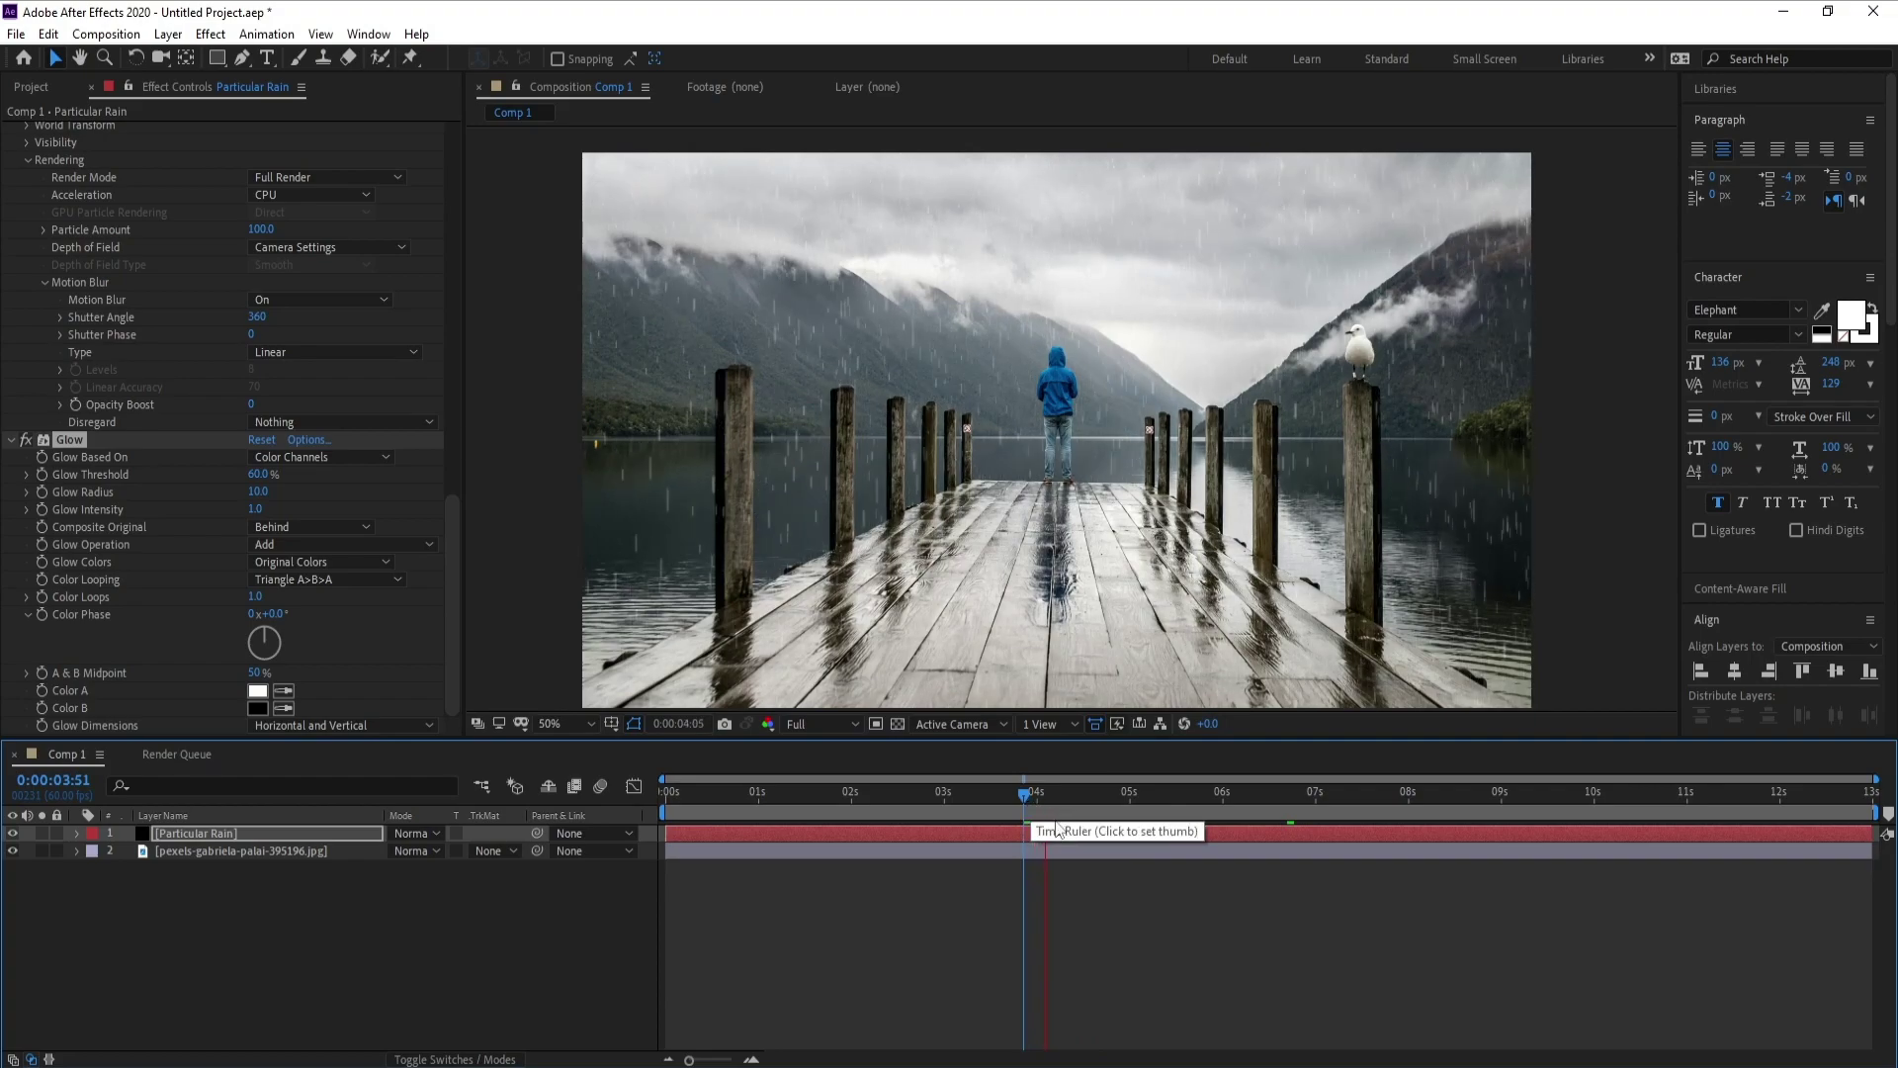
pyautogui.press('space')
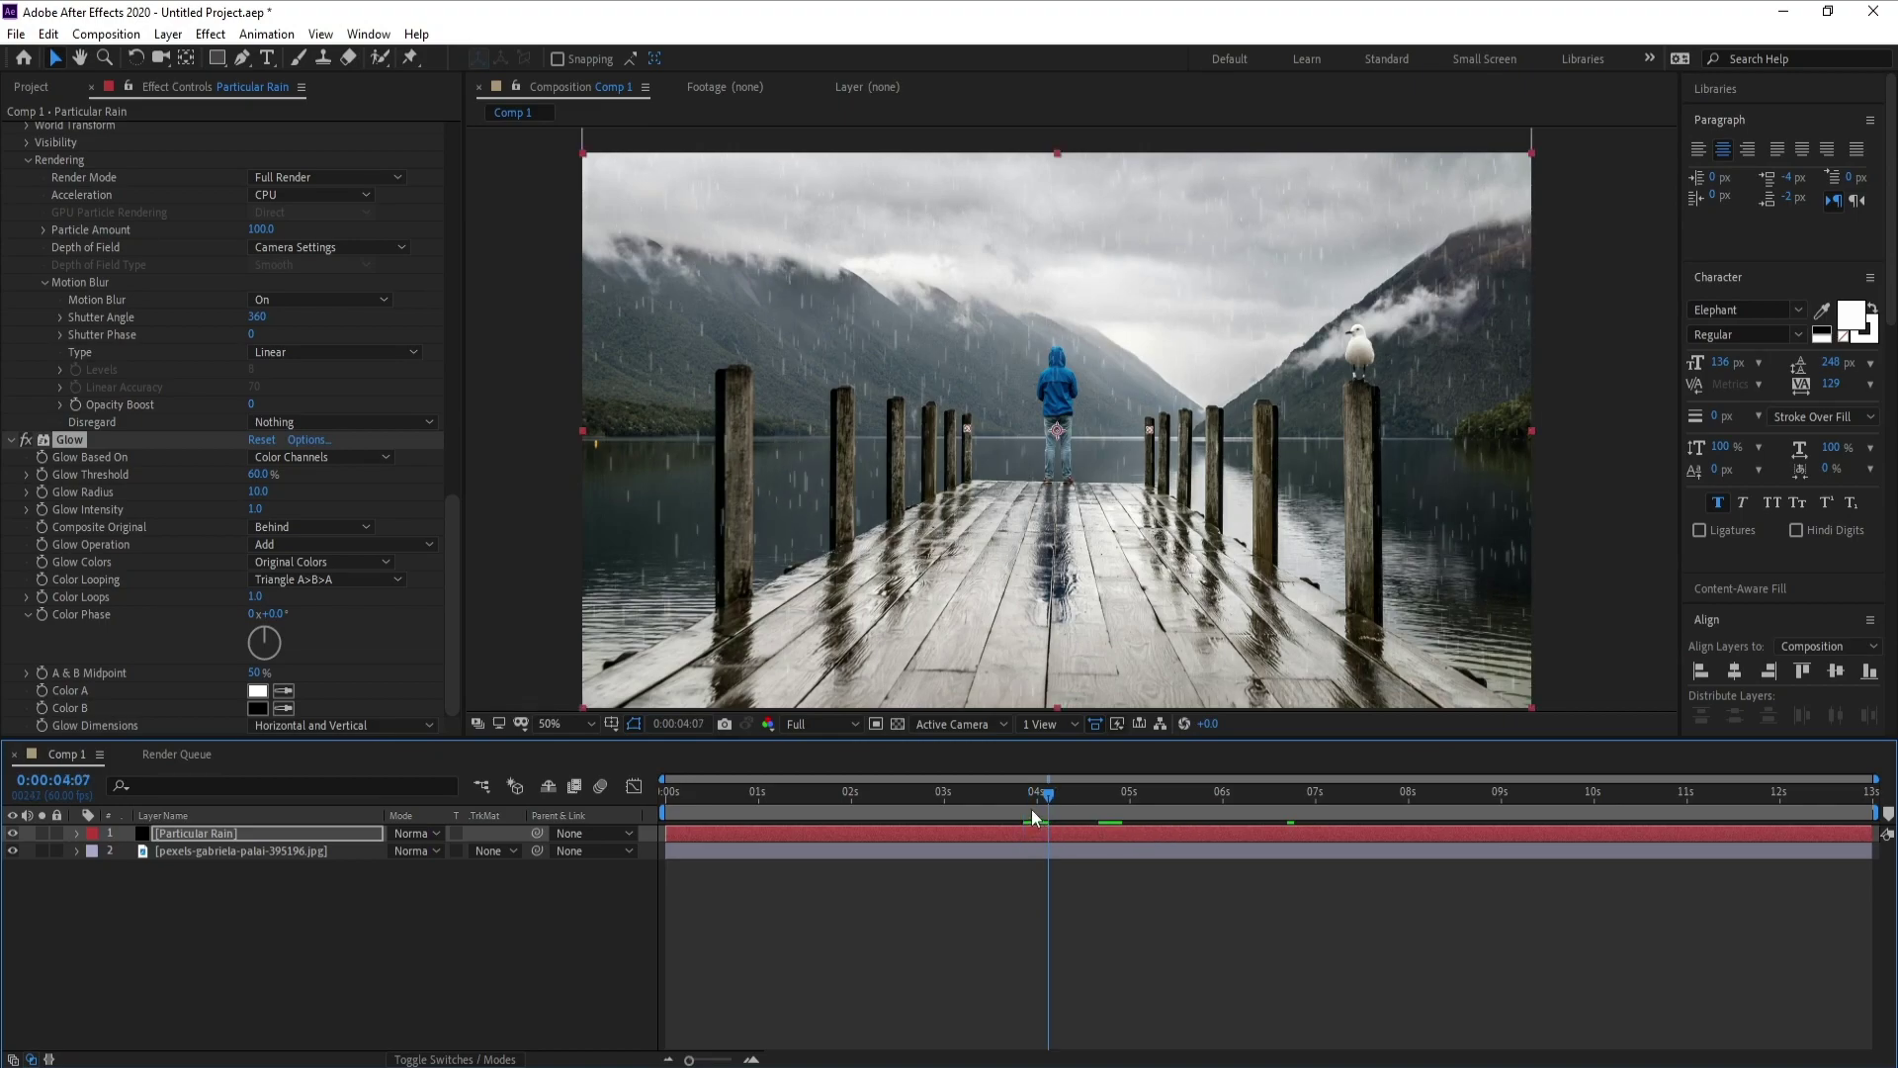
# Create a mid-grey 1920×1080 solid named Drizzle at the top of Comp 1.
pyautogui.click(167, 34)
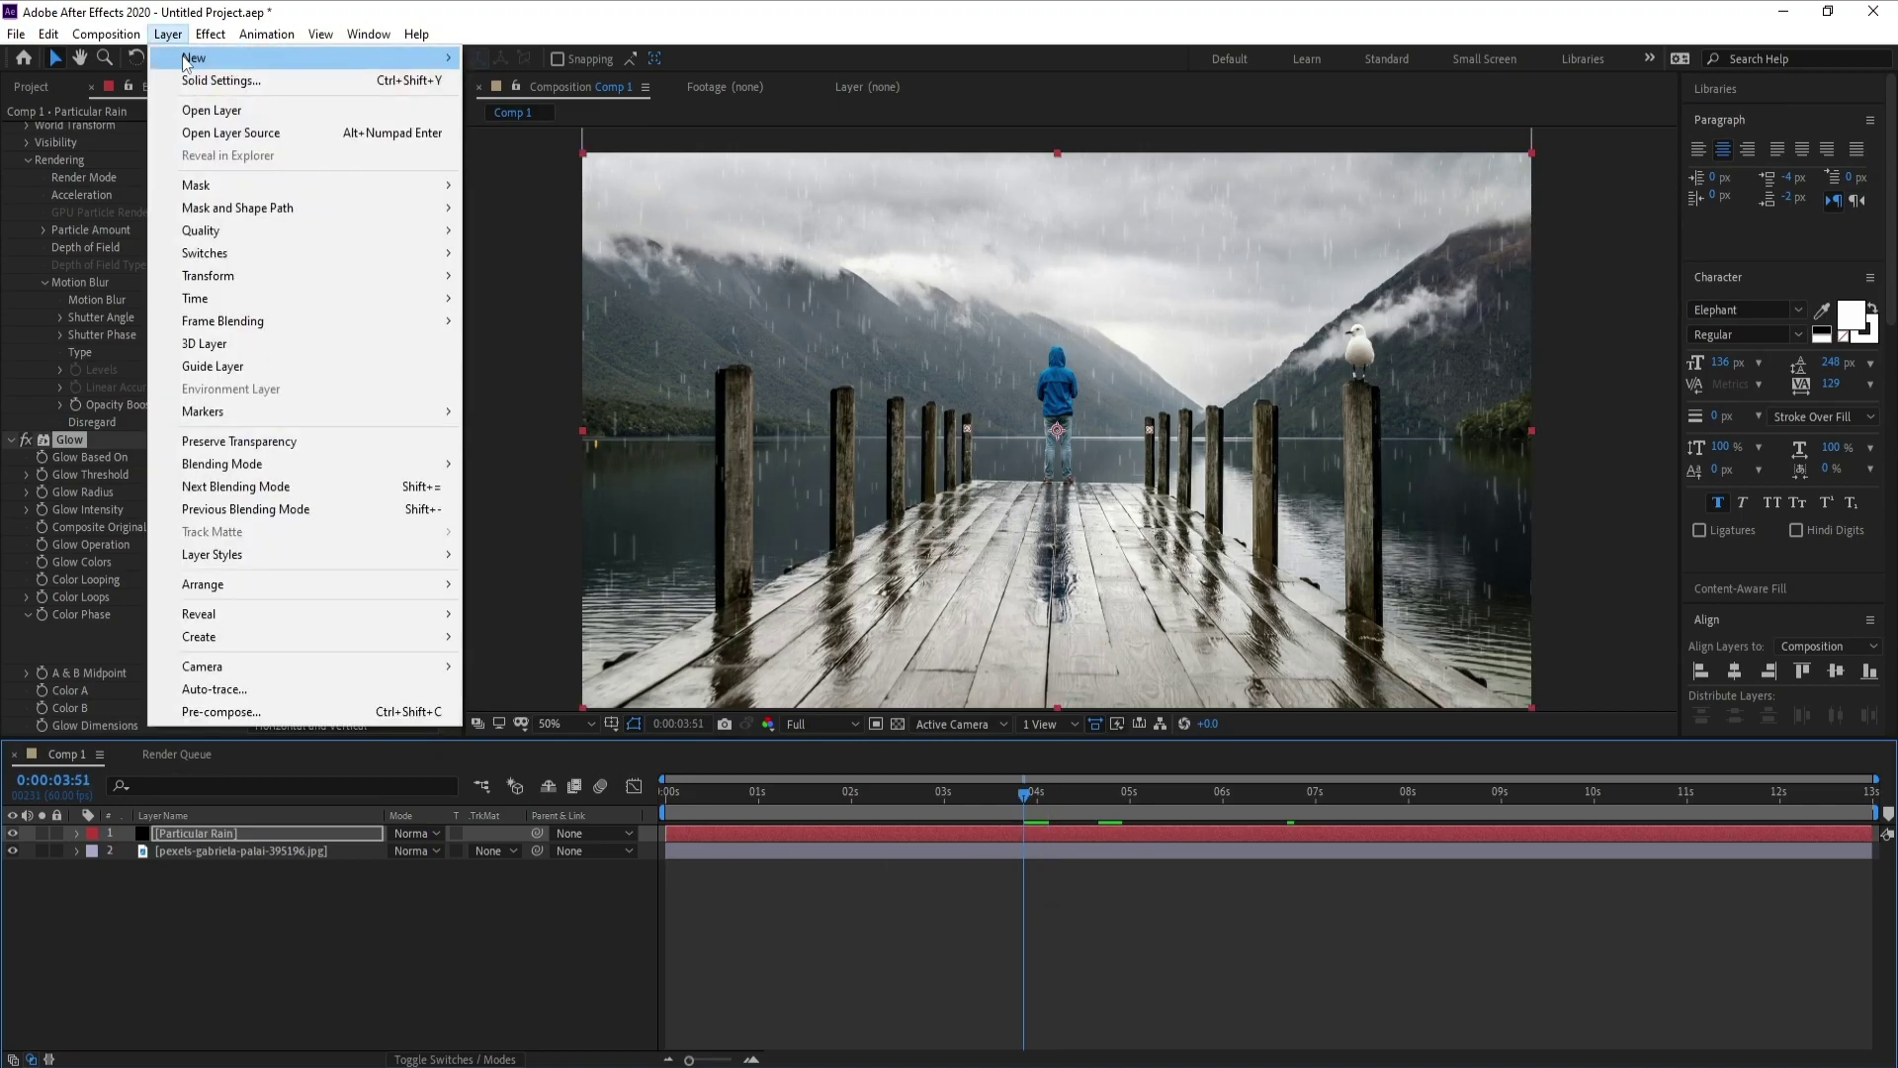
pyautogui.moveTo(296, 58)
pyautogui.click(556, 87)
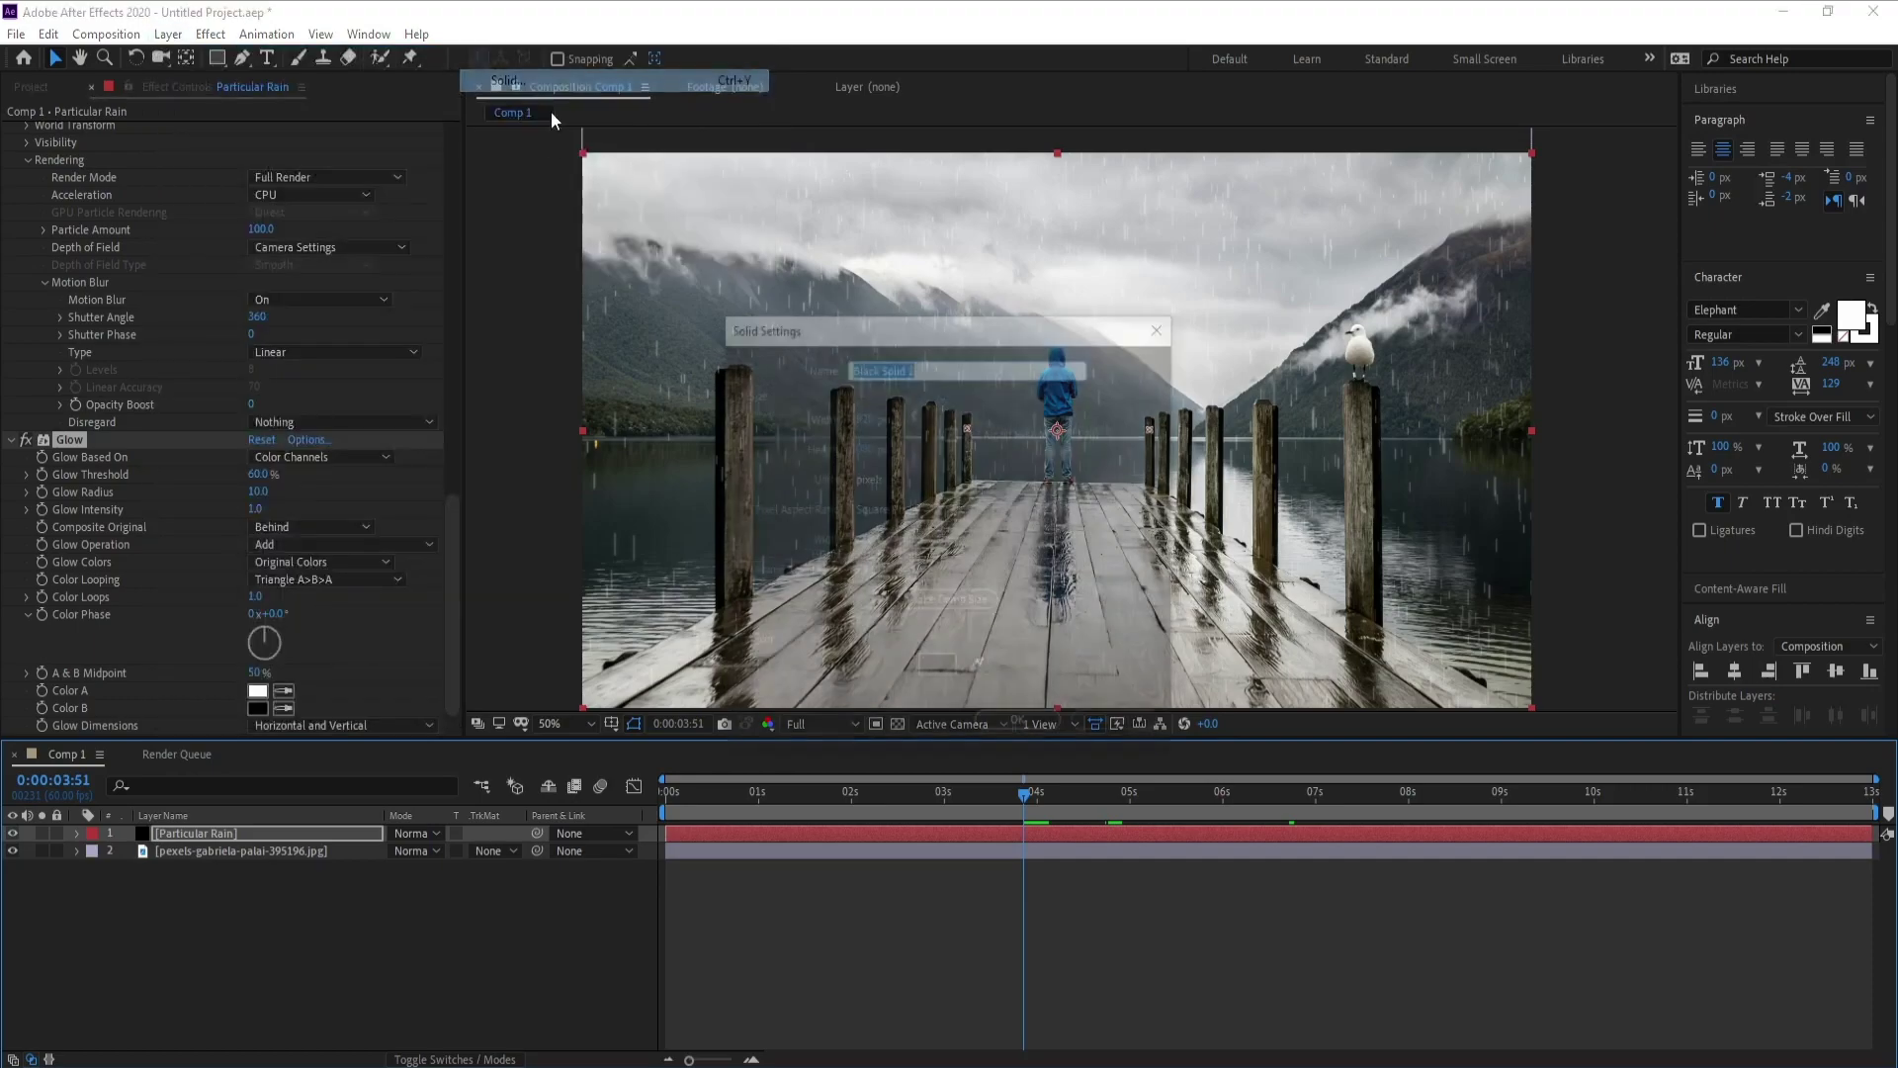
pyautogui.click(938, 671)
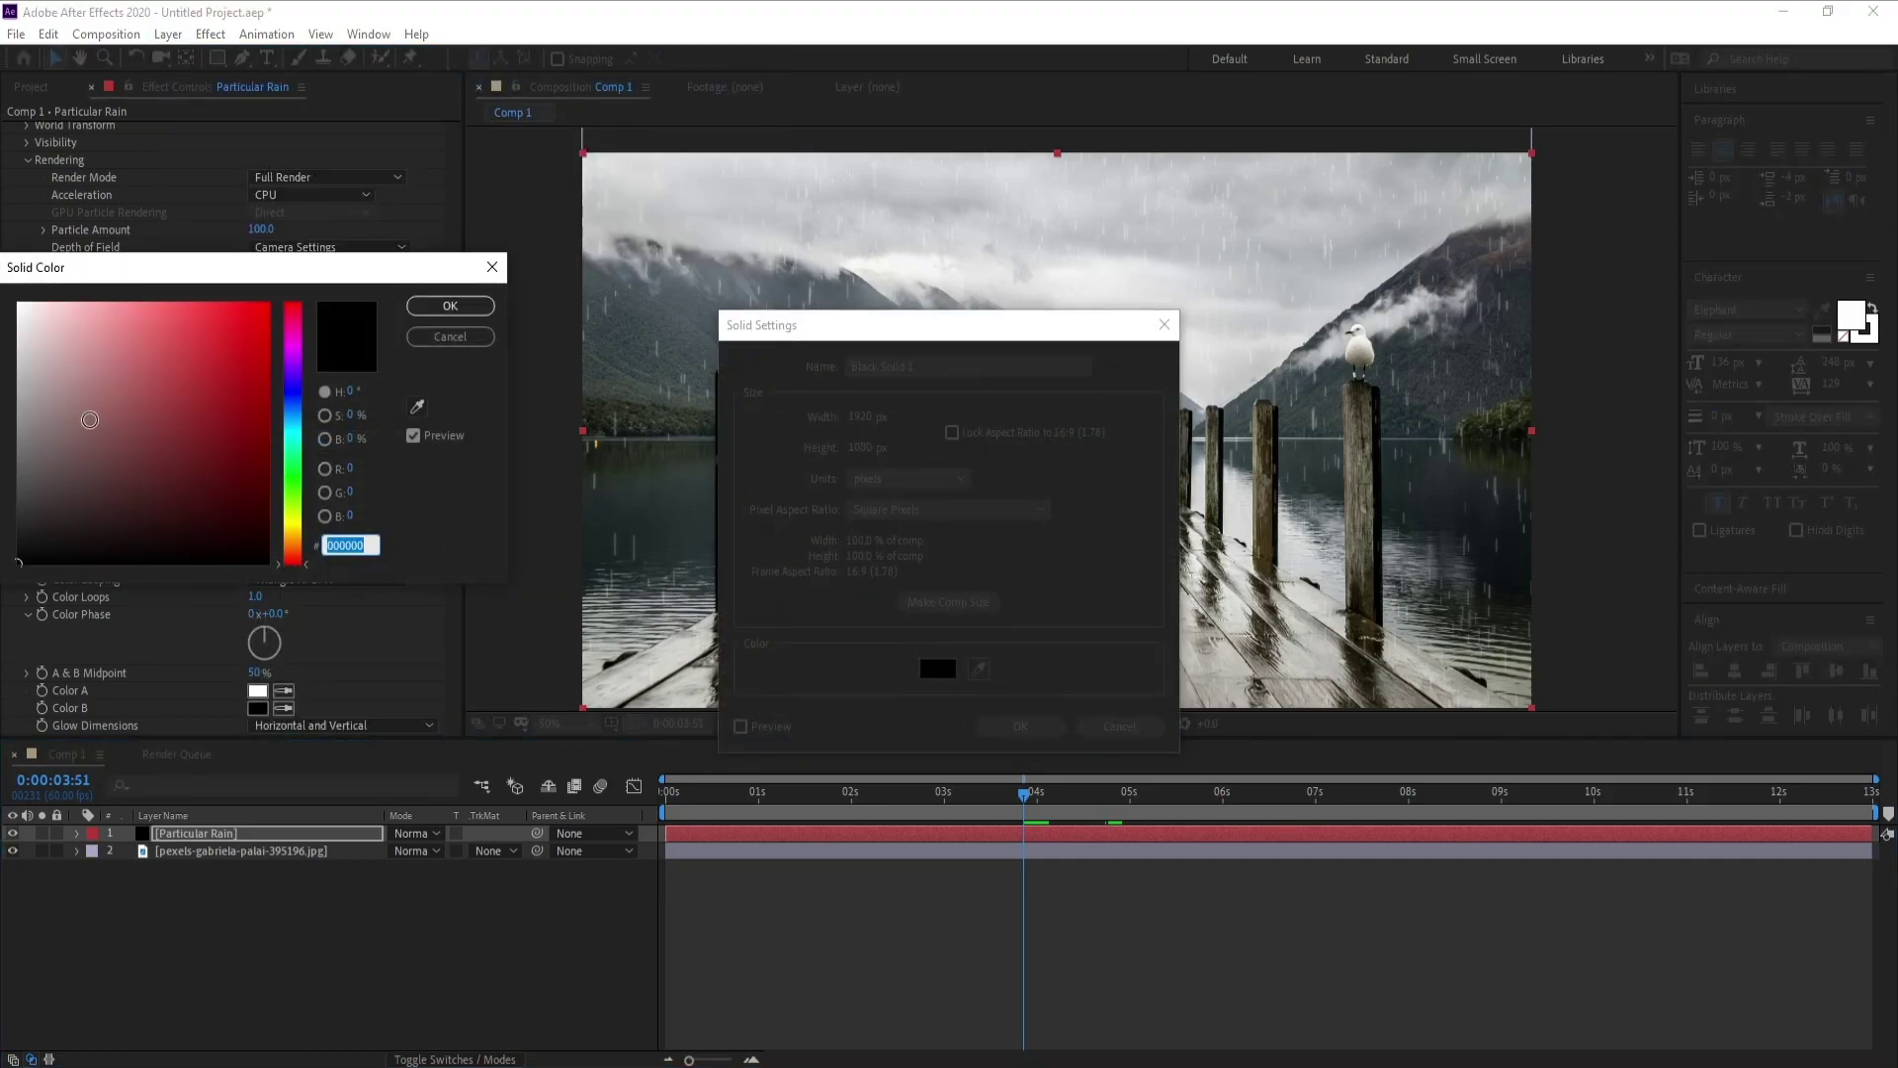
pyautogui.moveTo(75, 440); pyautogui.dragTo(3, 404)
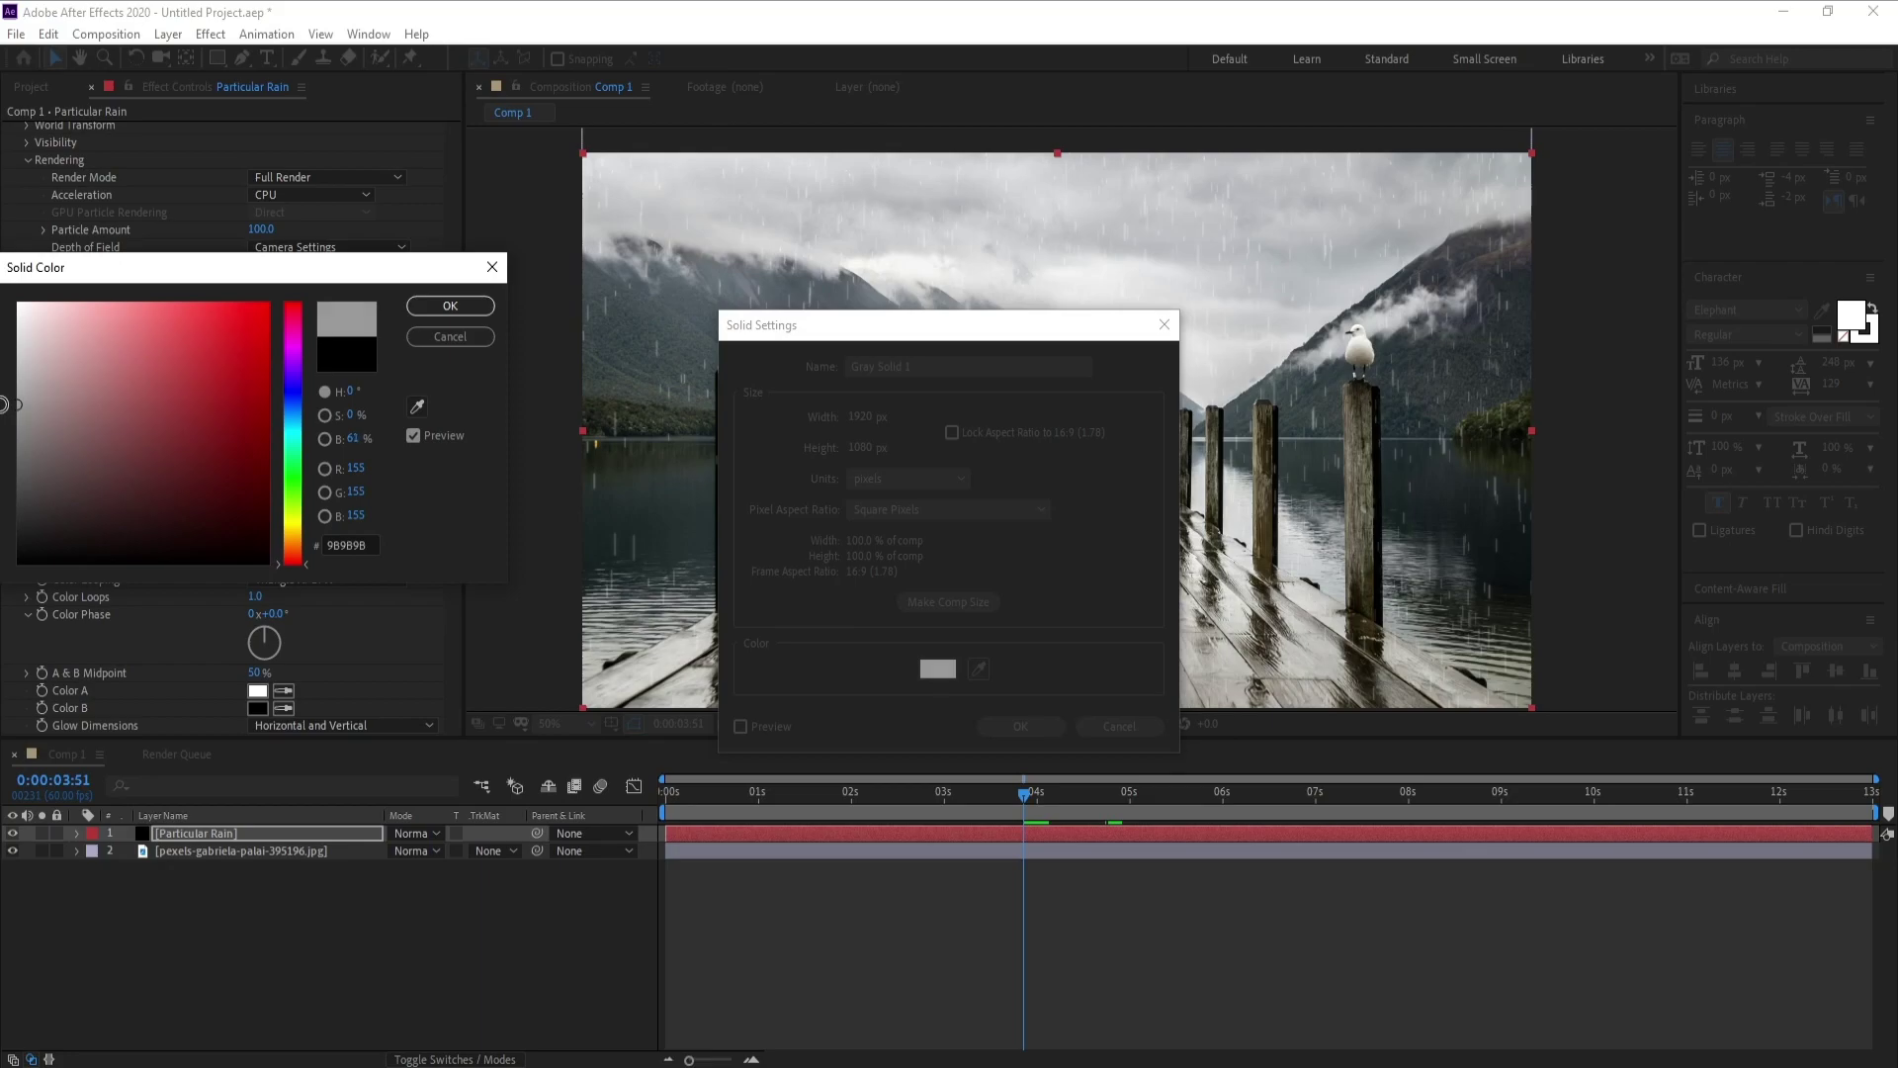
pyautogui.click(435, 308)
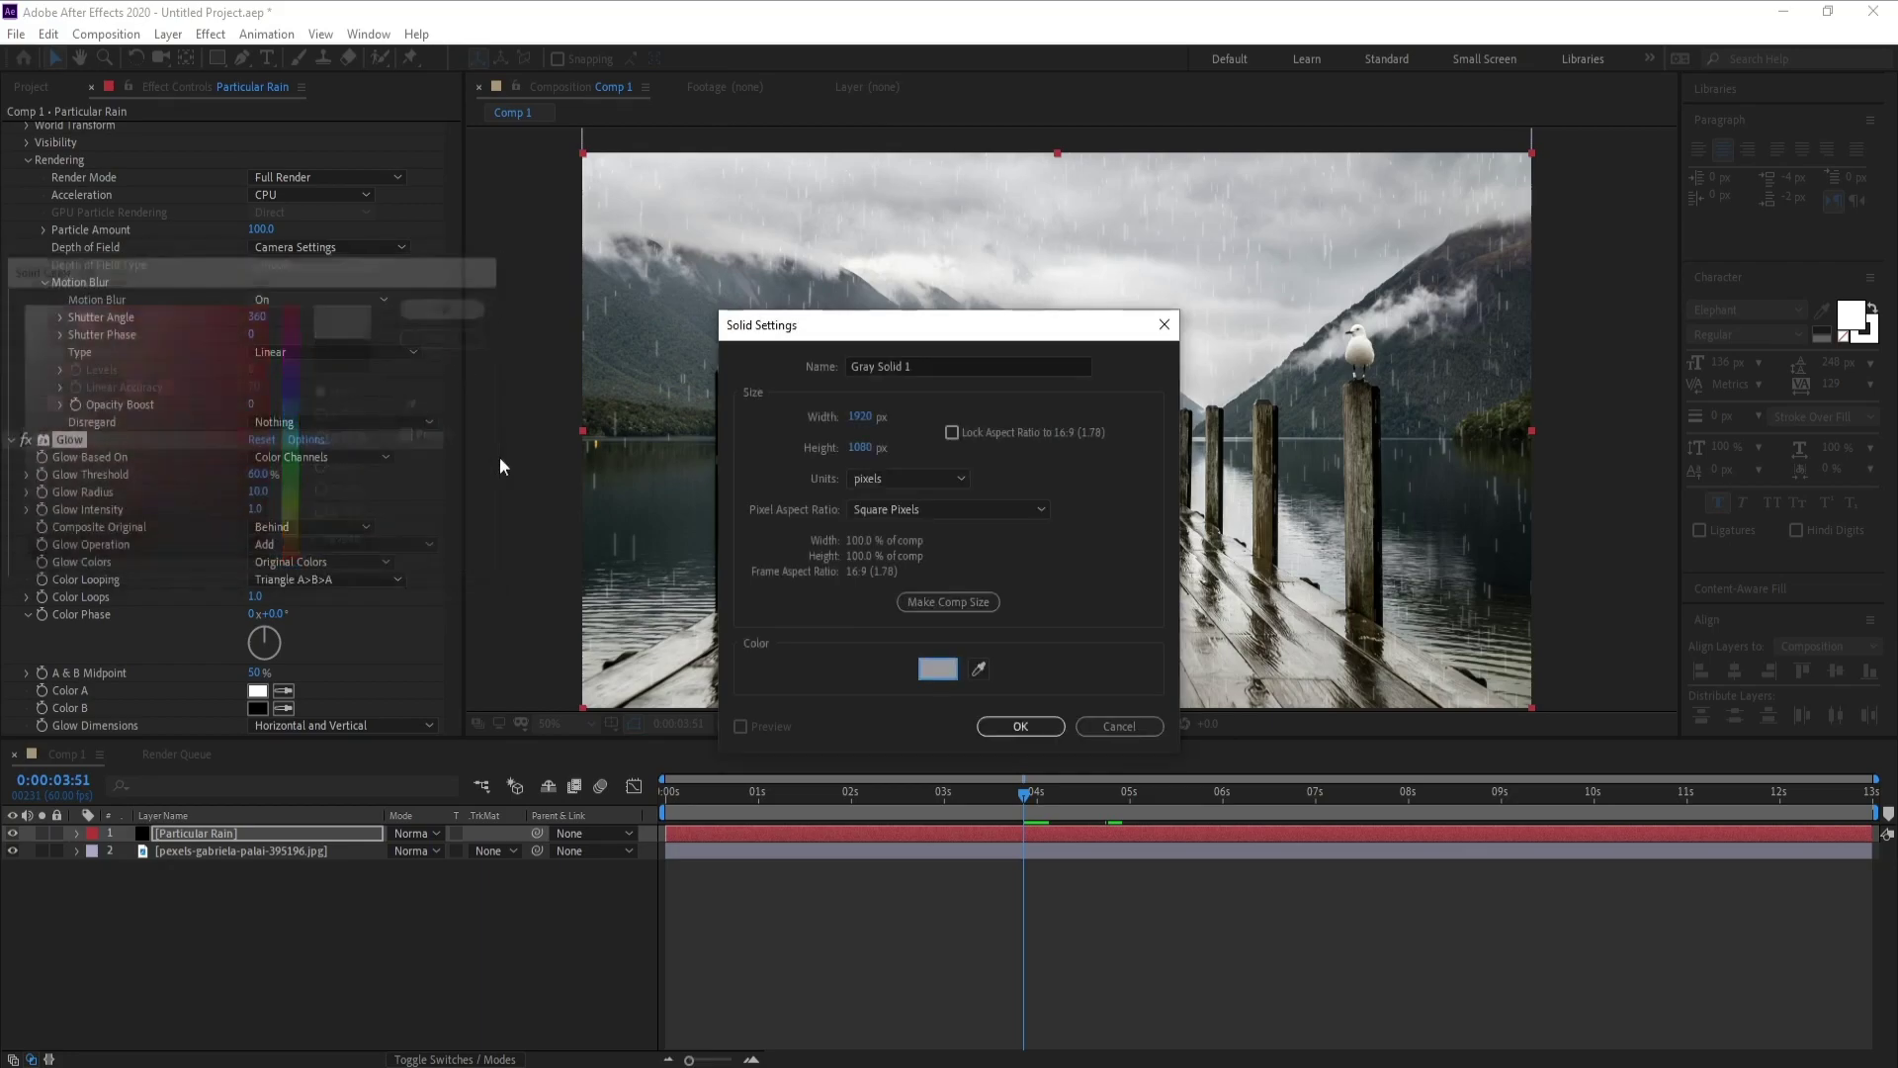
pyautogui.click(964, 367)
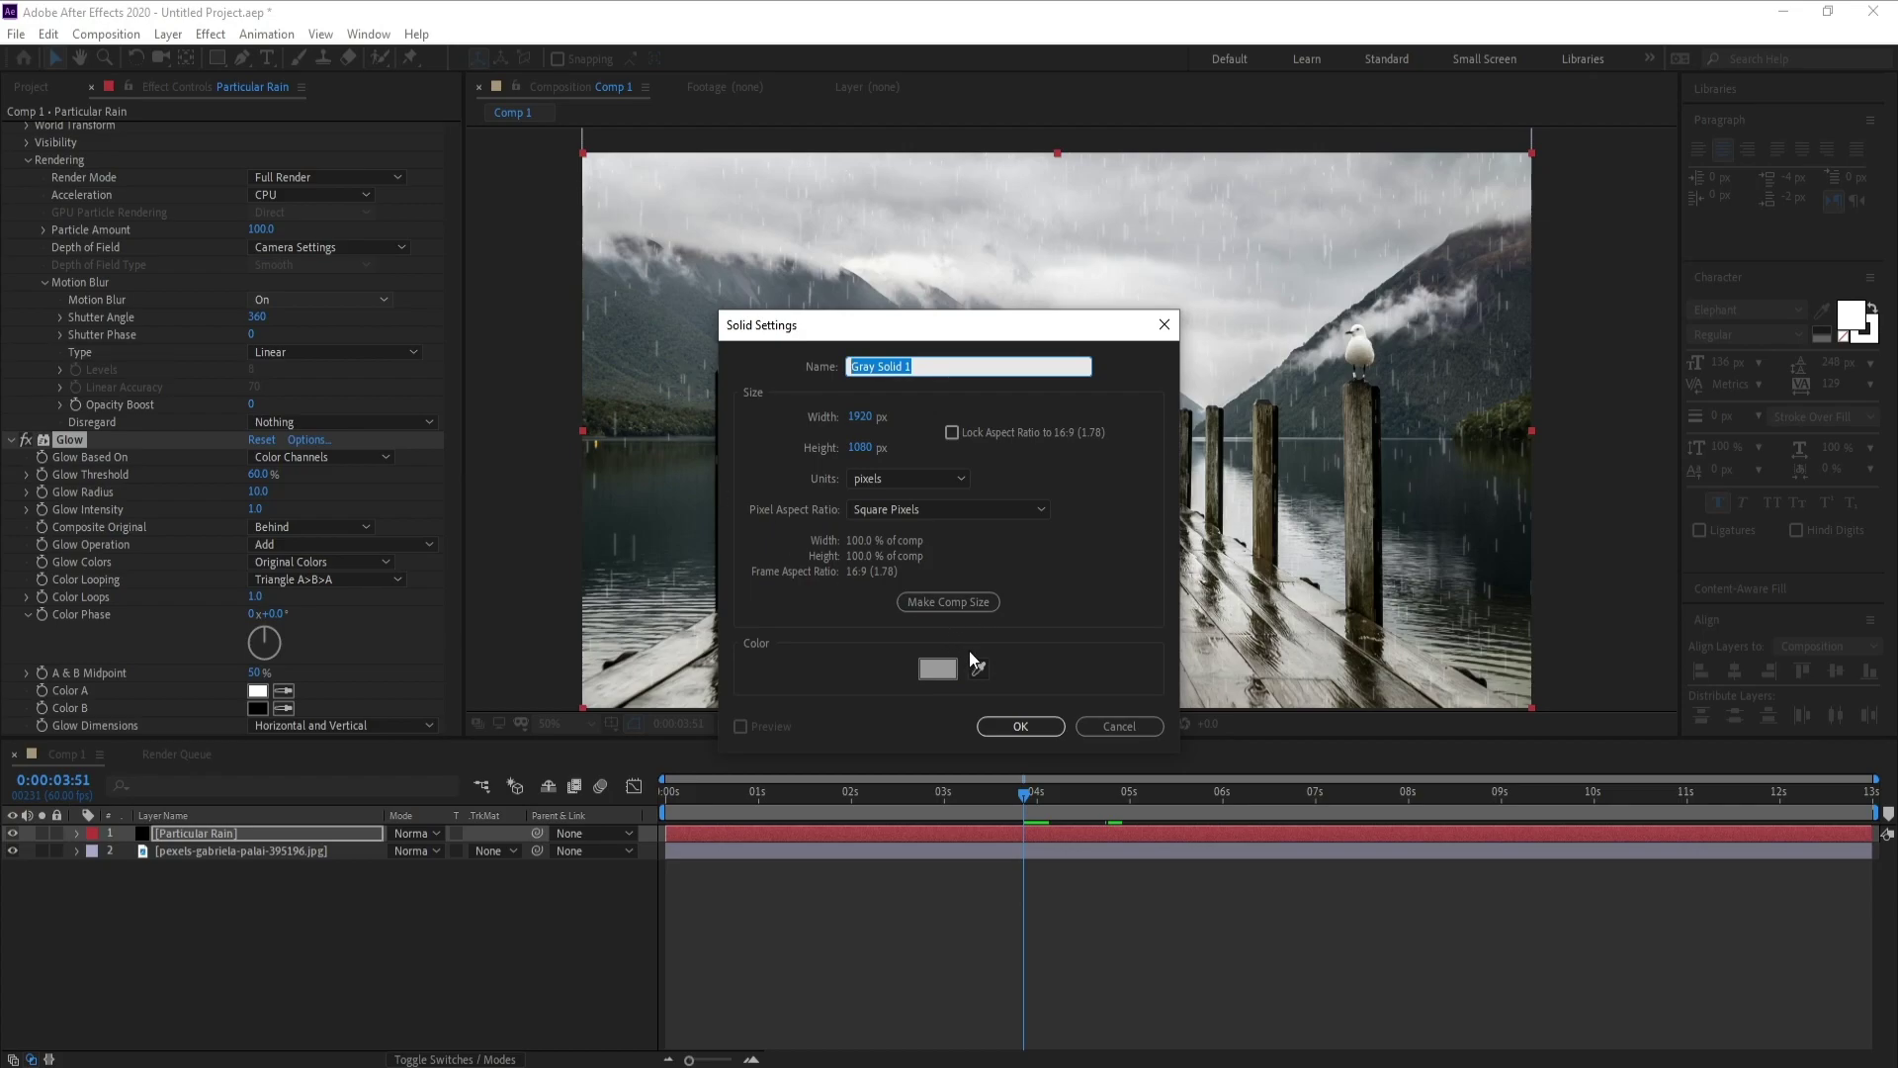
pyautogui.write('Drizlee')
pyautogui.click(1021, 726)
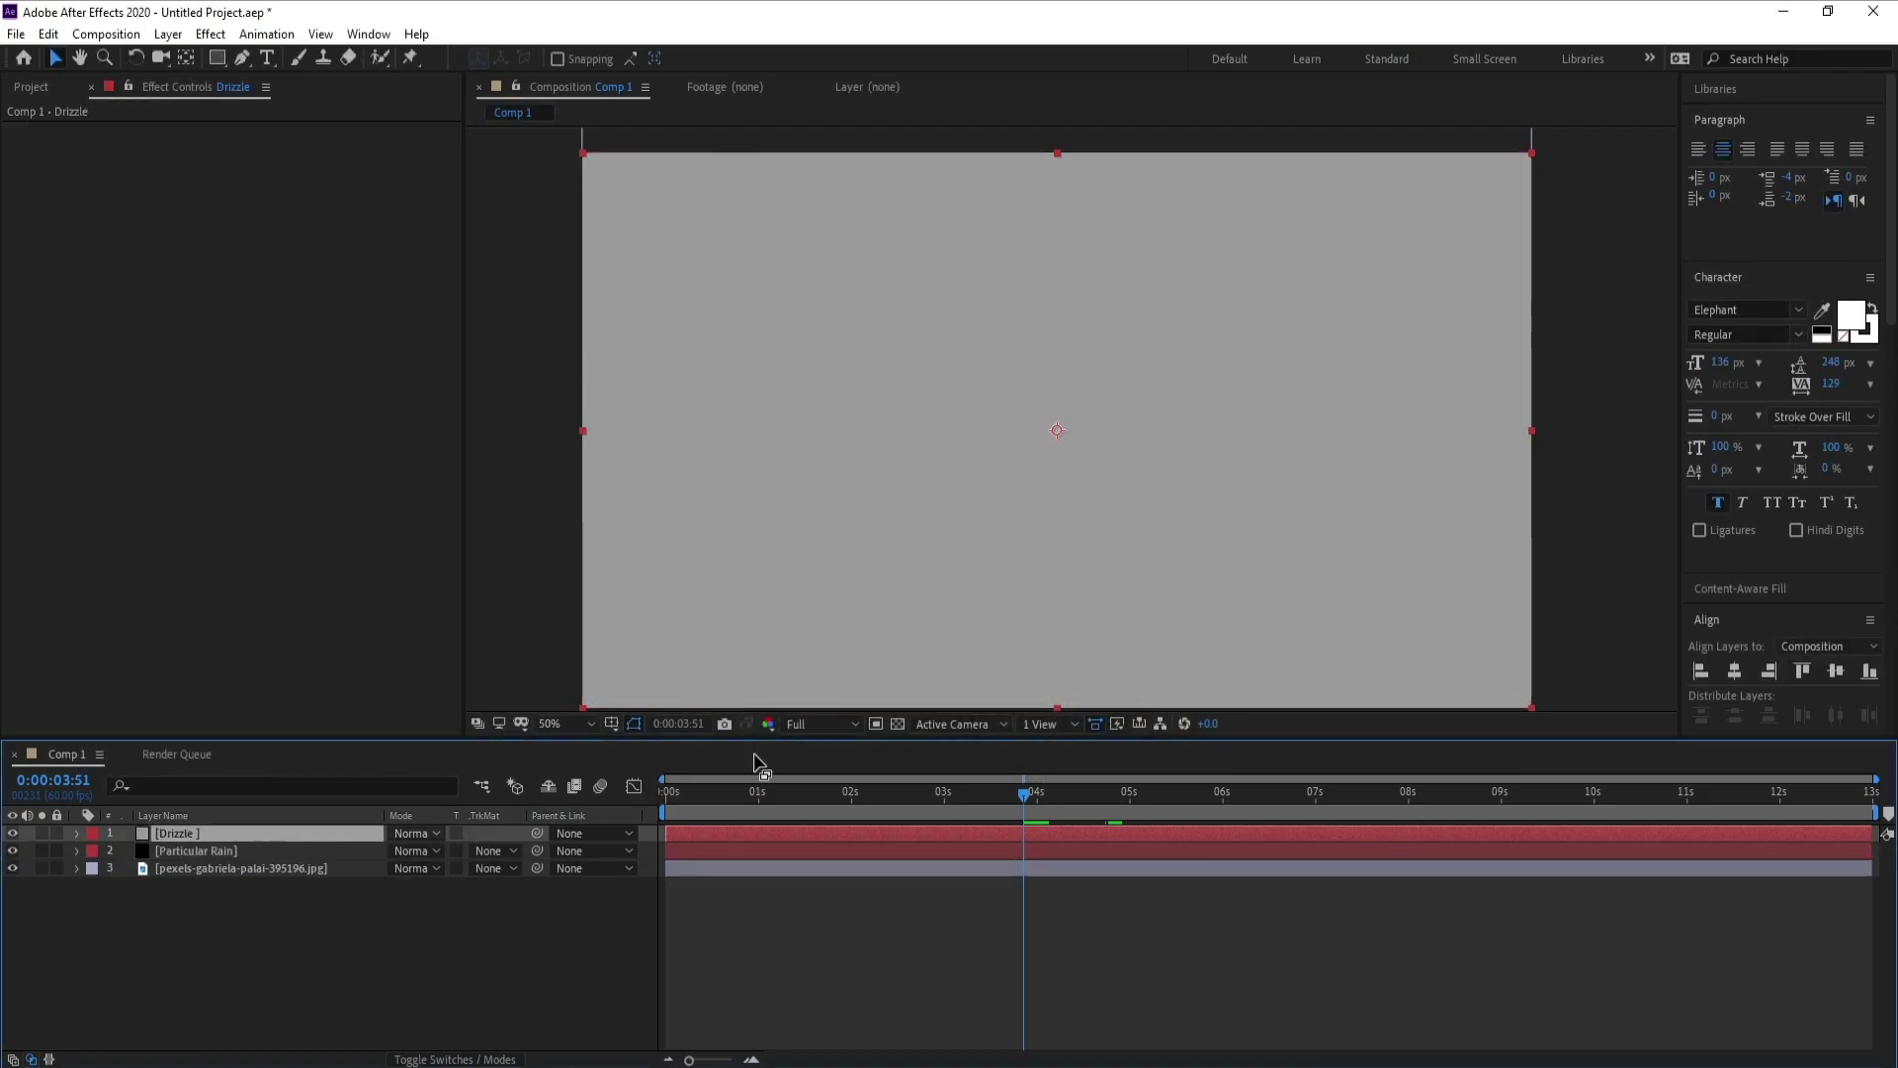
# Find CC Drizzle by searching 'cc driz', apply it to the Drizzle solid, and preview the ripples.
pyautogui.scroll(5, 1741, 435)
pyautogui.click(1779, 538)
pyautogui.write('cc driz')
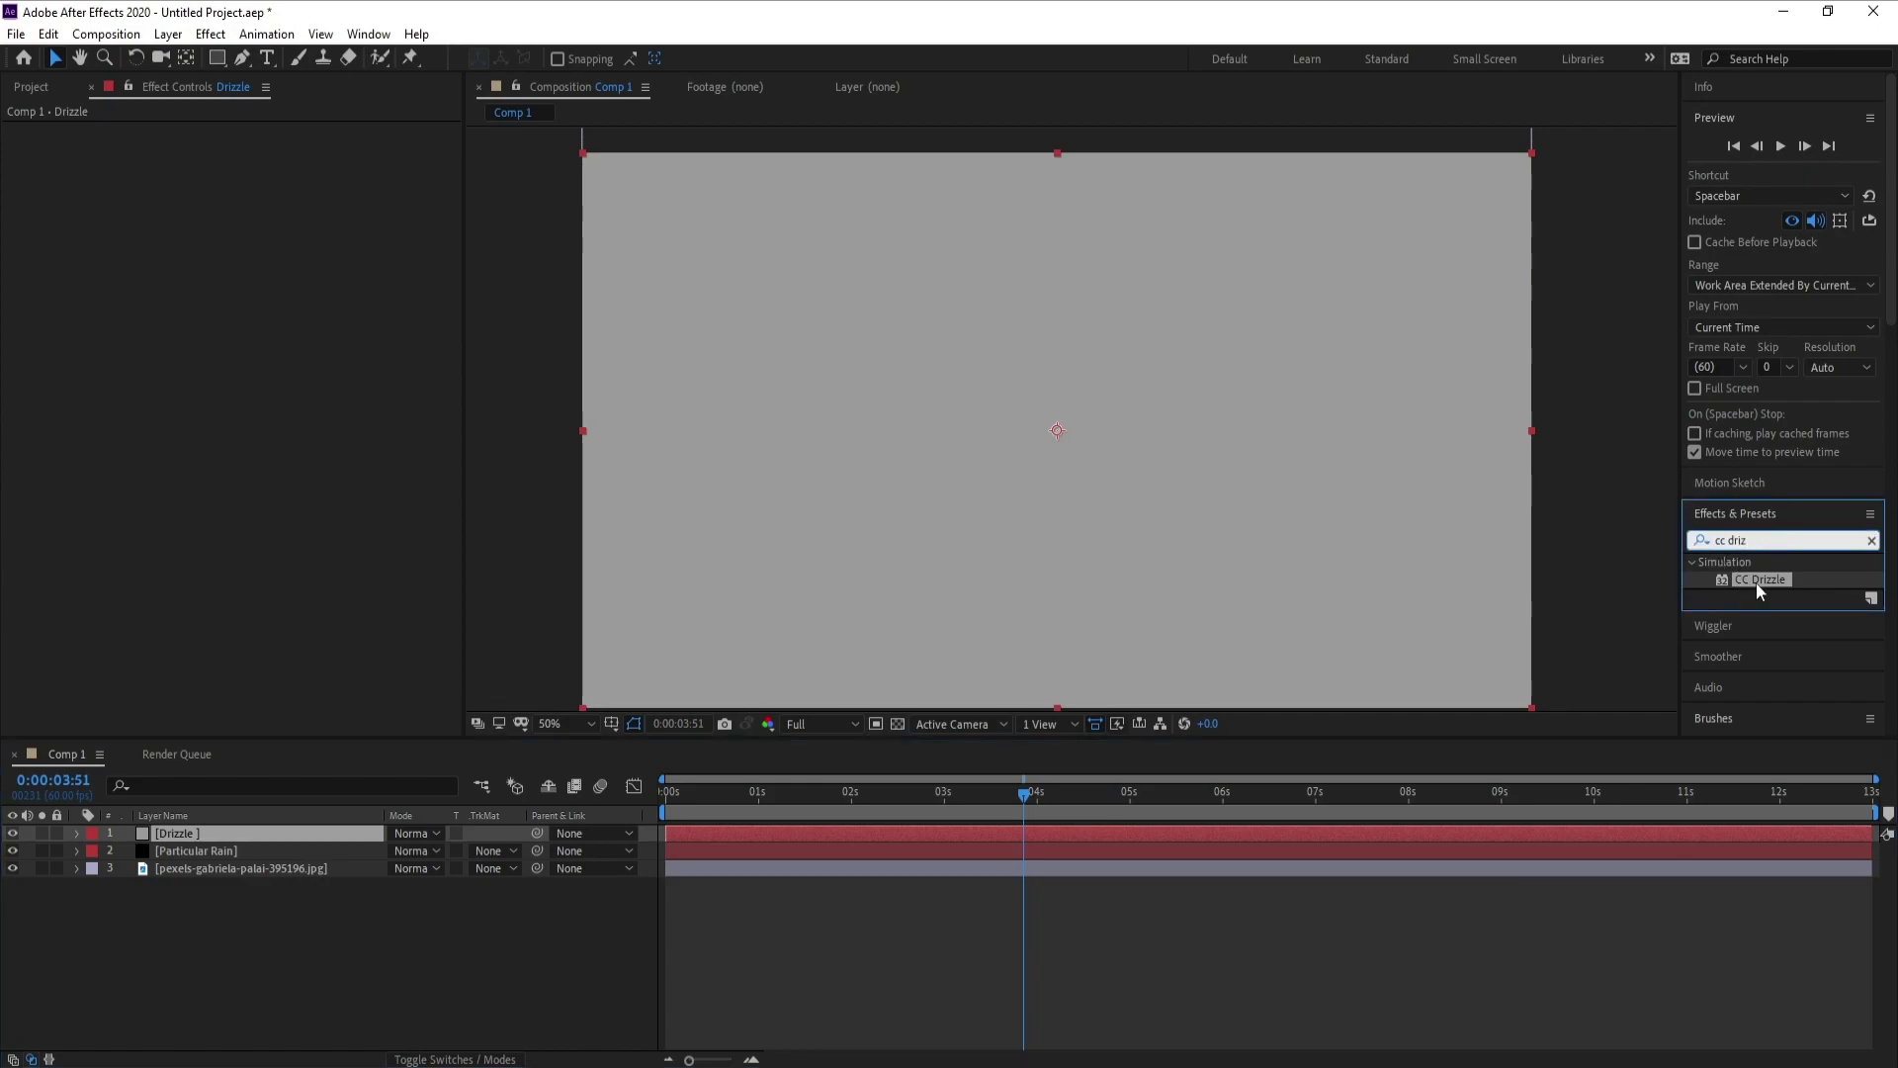
pyautogui.moveTo(1755, 584)
pyautogui.mouseDown()
pyautogui.moveTo(1285, 834)
pyautogui.moveTo(257, 834)
pyautogui.mouseUp()
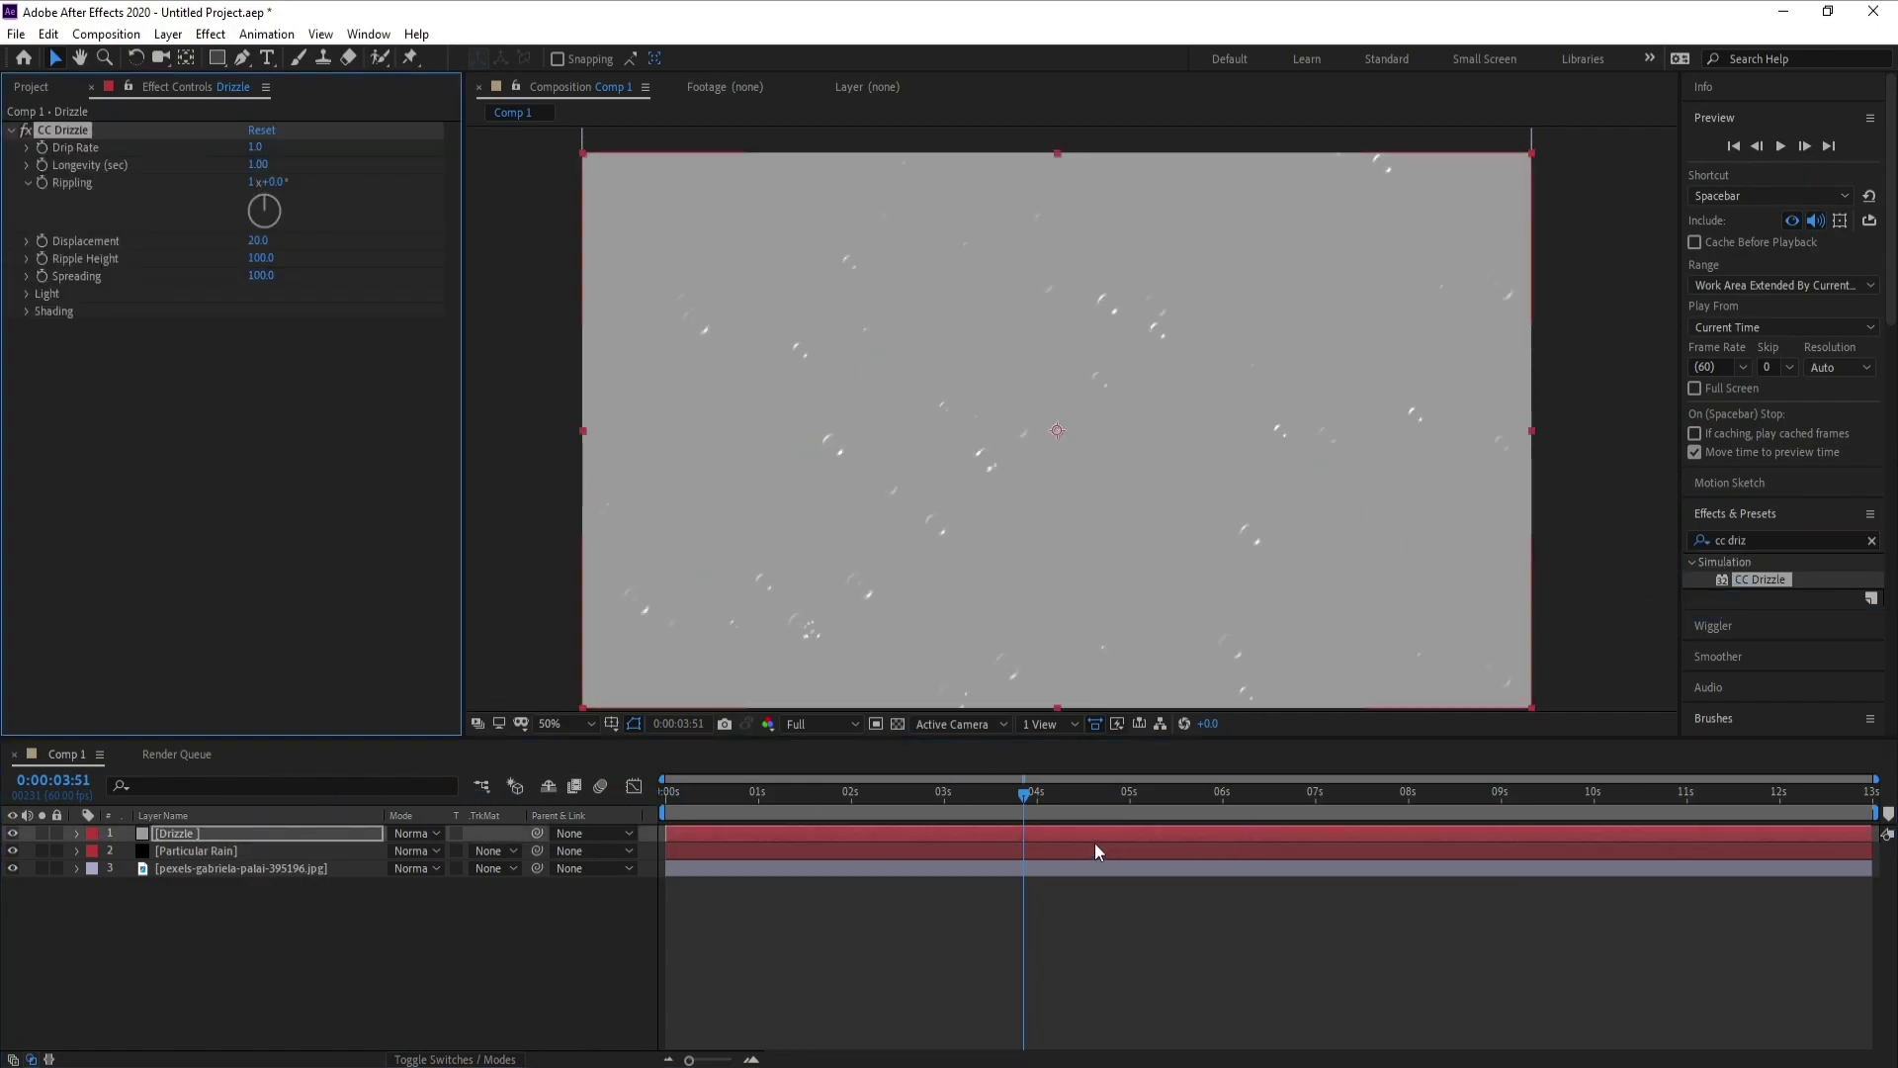
pyautogui.click(1040, 815)
pyautogui.press('space')
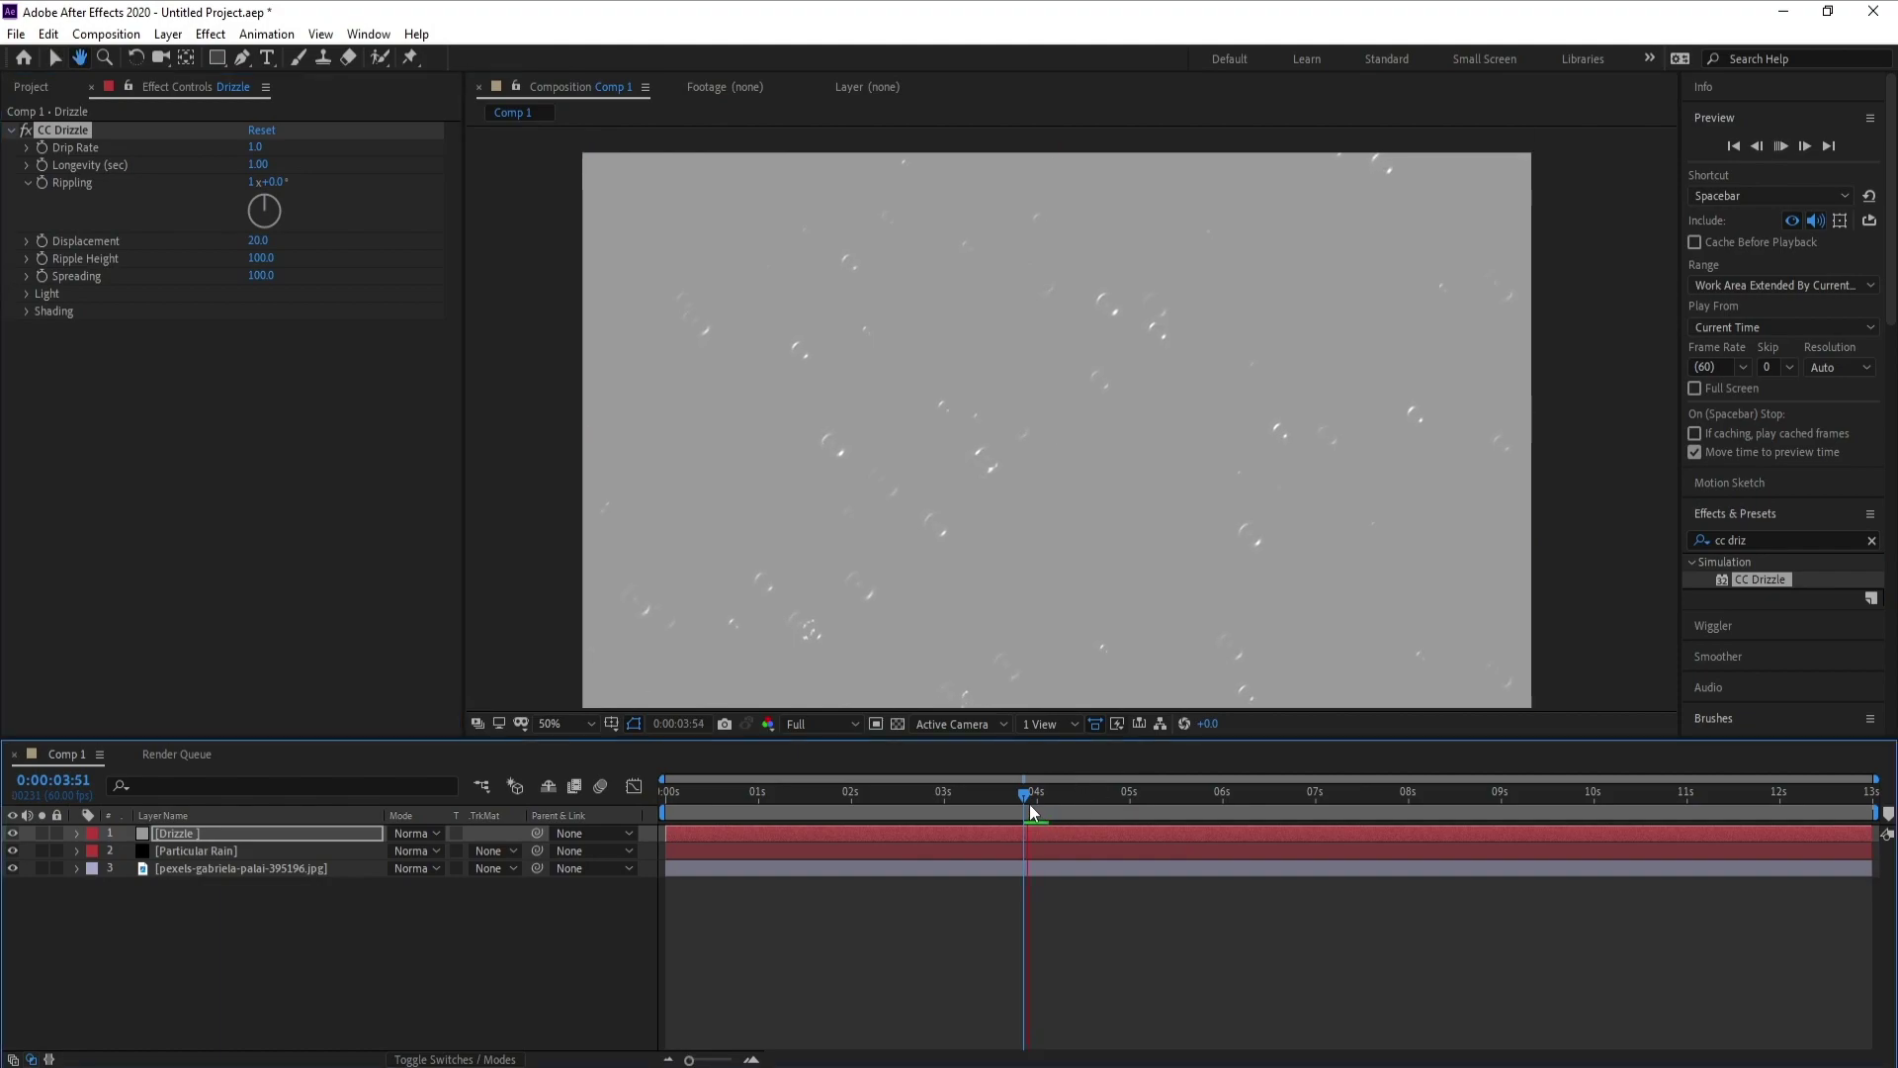
# Set CC Drizzle's Drip Rate to 2.0, lengthen Longevity, and raise Displacement to about 47.
pyautogui.click(911, 799)
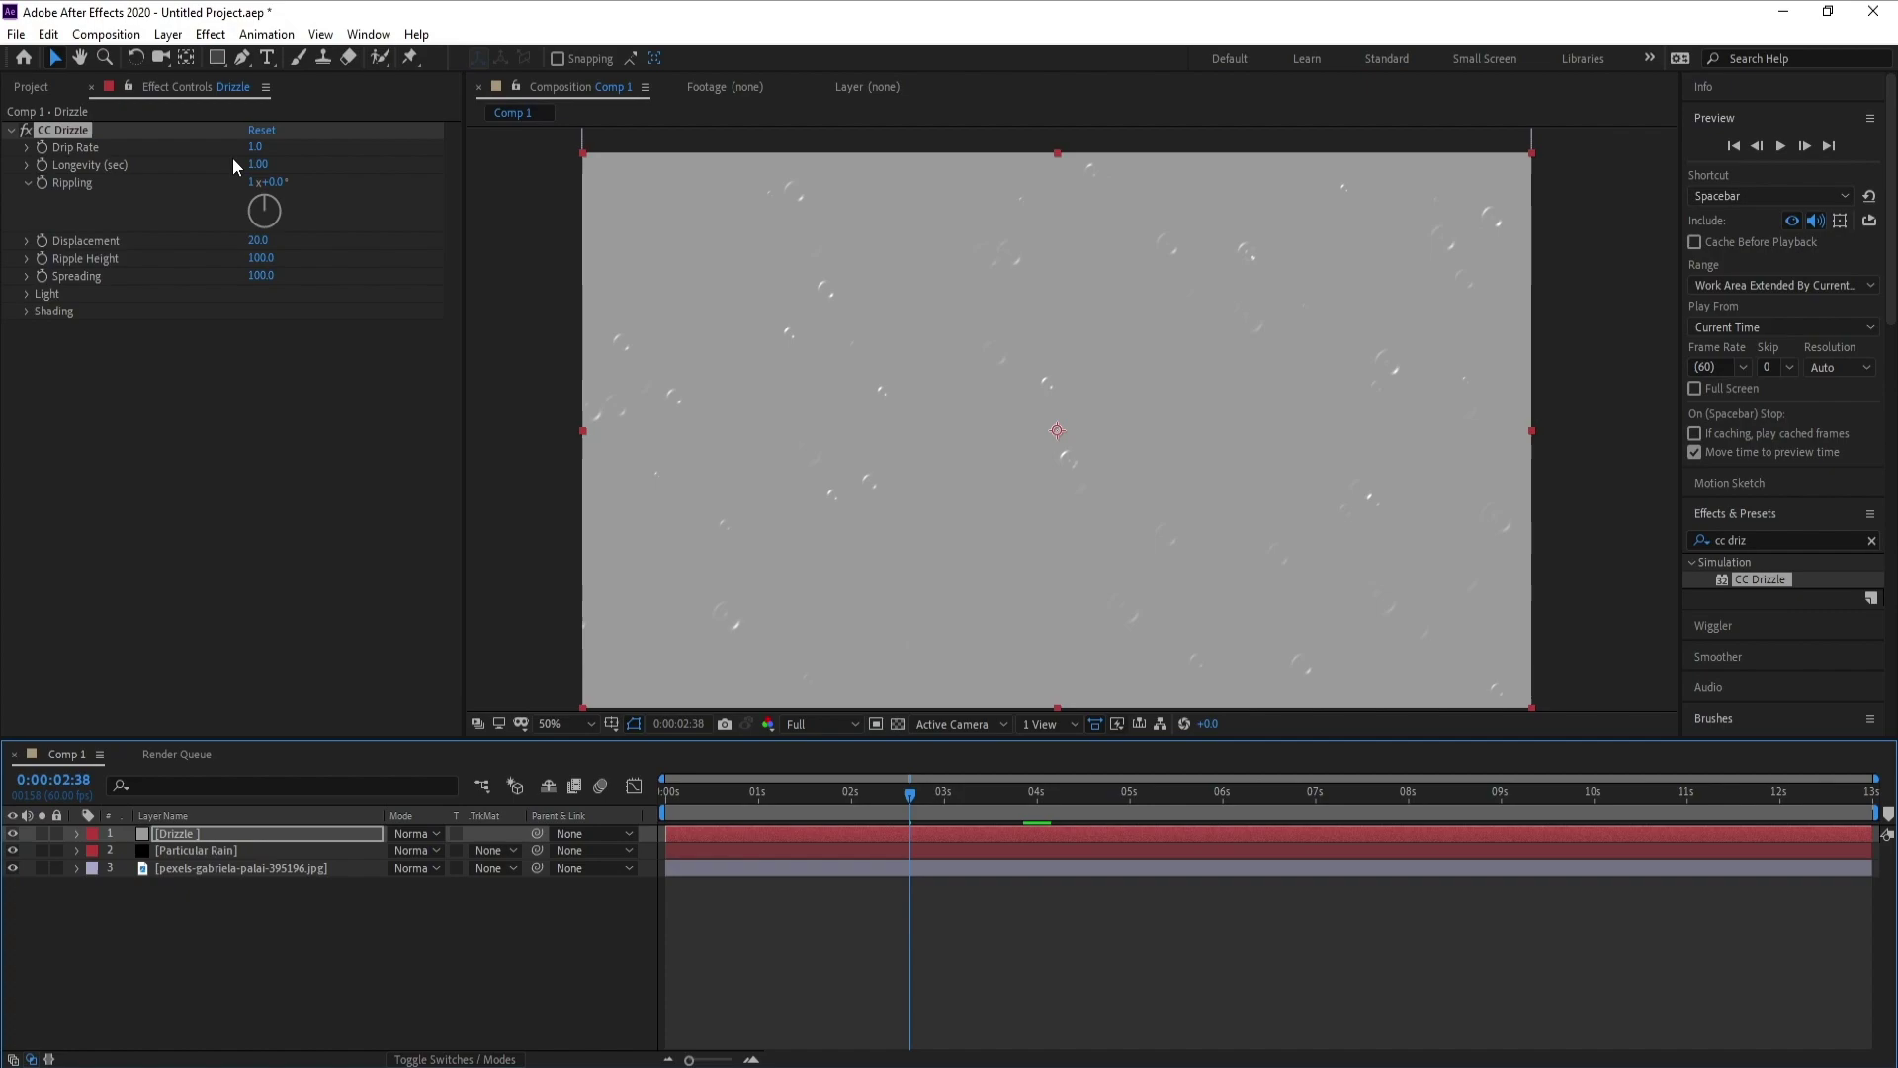
pyautogui.moveTo(255, 149); pyautogui.dragTo(294, 153)
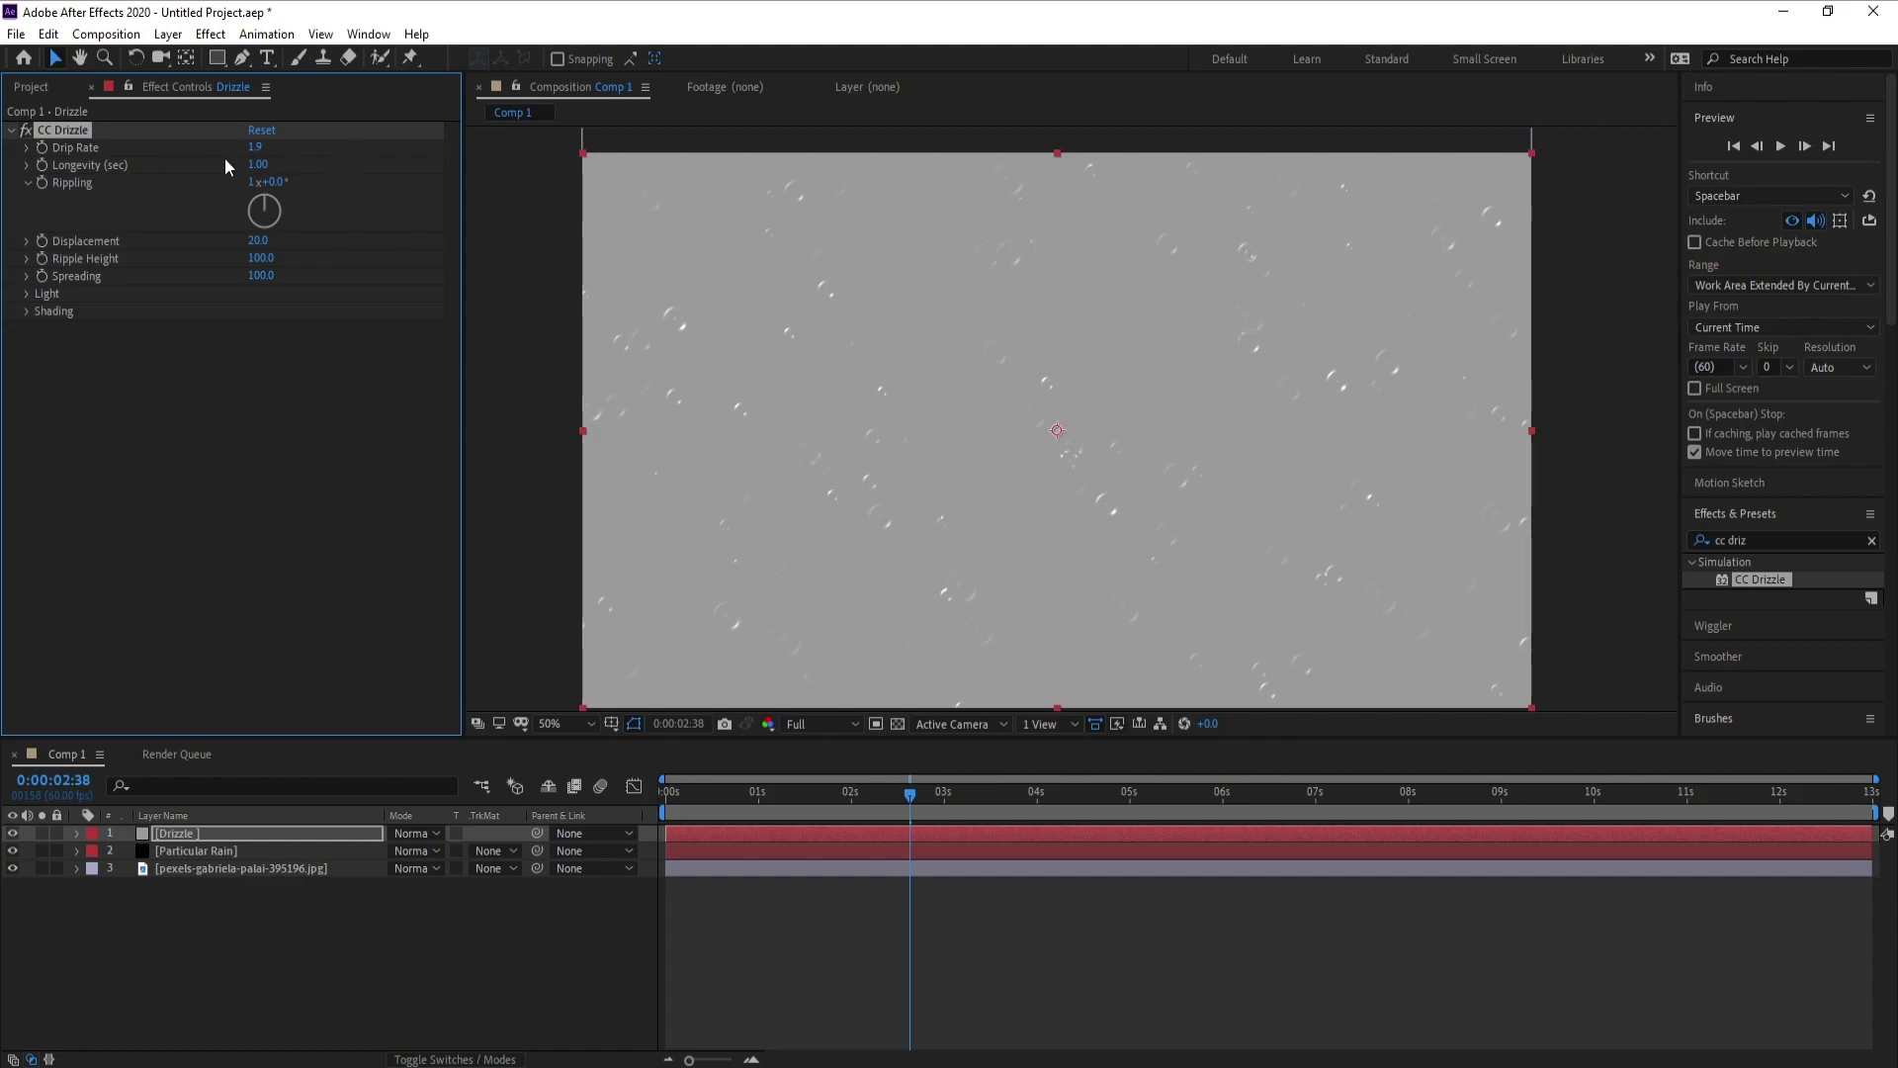
pyautogui.click(254, 149)
pyautogui.write('2')
pyautogui.press('Return')
pyautogui.moveTo(276, 168); pyautogui.dragTo(519, 201)
pyautogui.moveTo(255, 241); pyautogui.dragTo(290, 240)
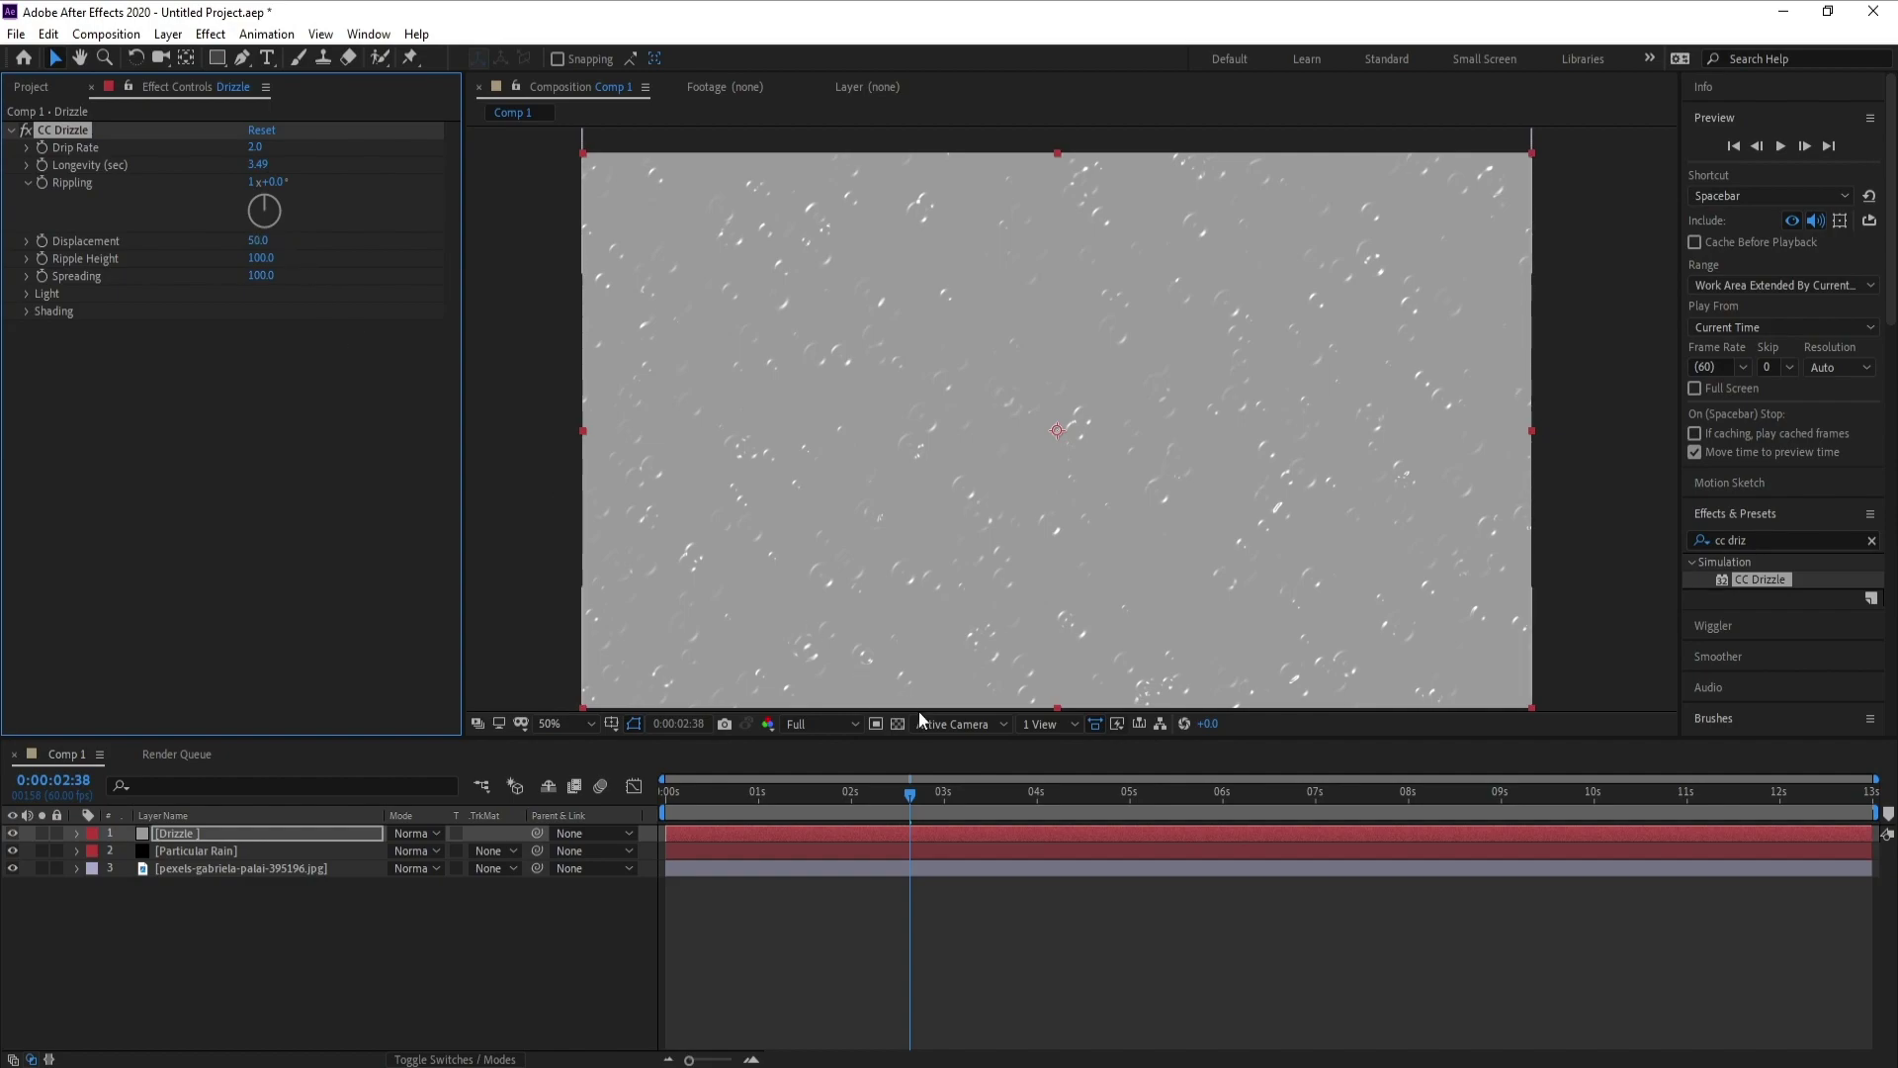
# Raise Ripple Height to 199 and preview the ripples from 0:00:02:14.
pyautogui.press('space')
pyautogui.press('space')
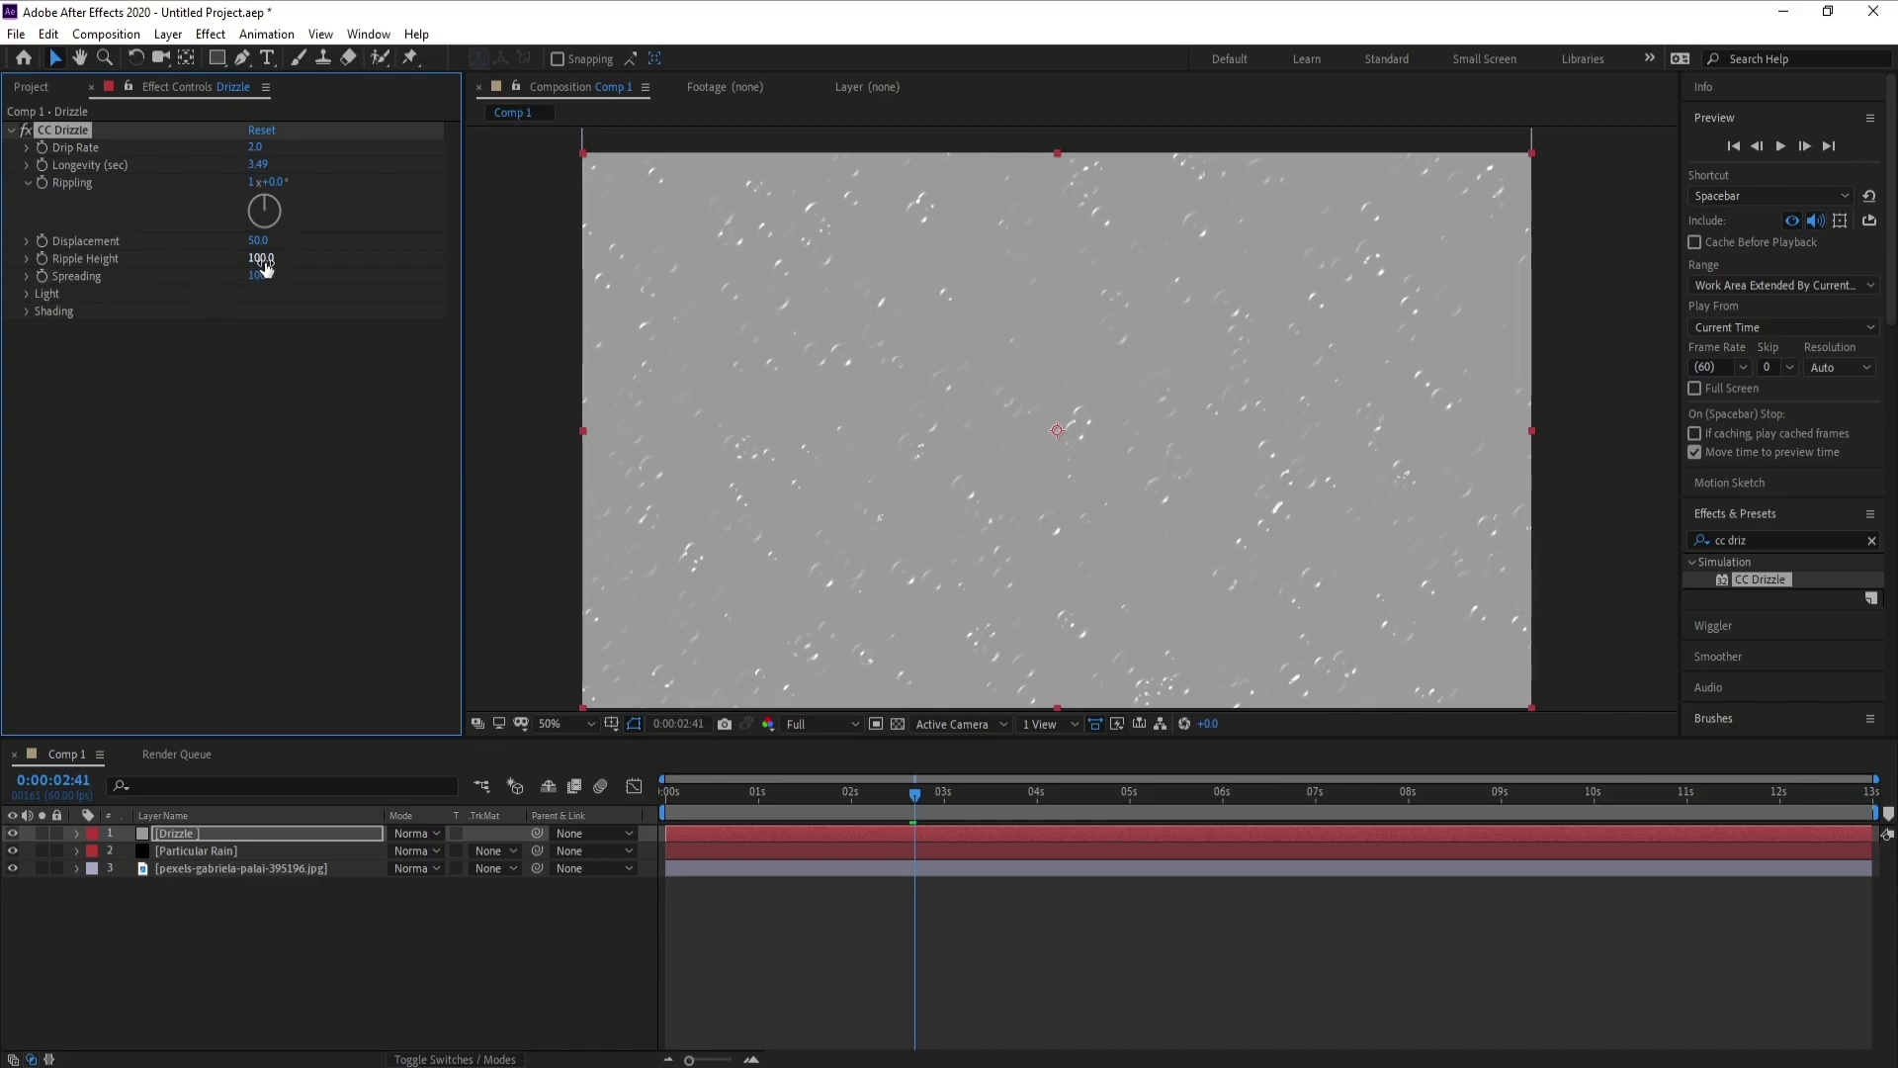
pyautogui.moveTo(262, 259); pyautogui.dragTo(777, 834)
pyautogui.press('space')
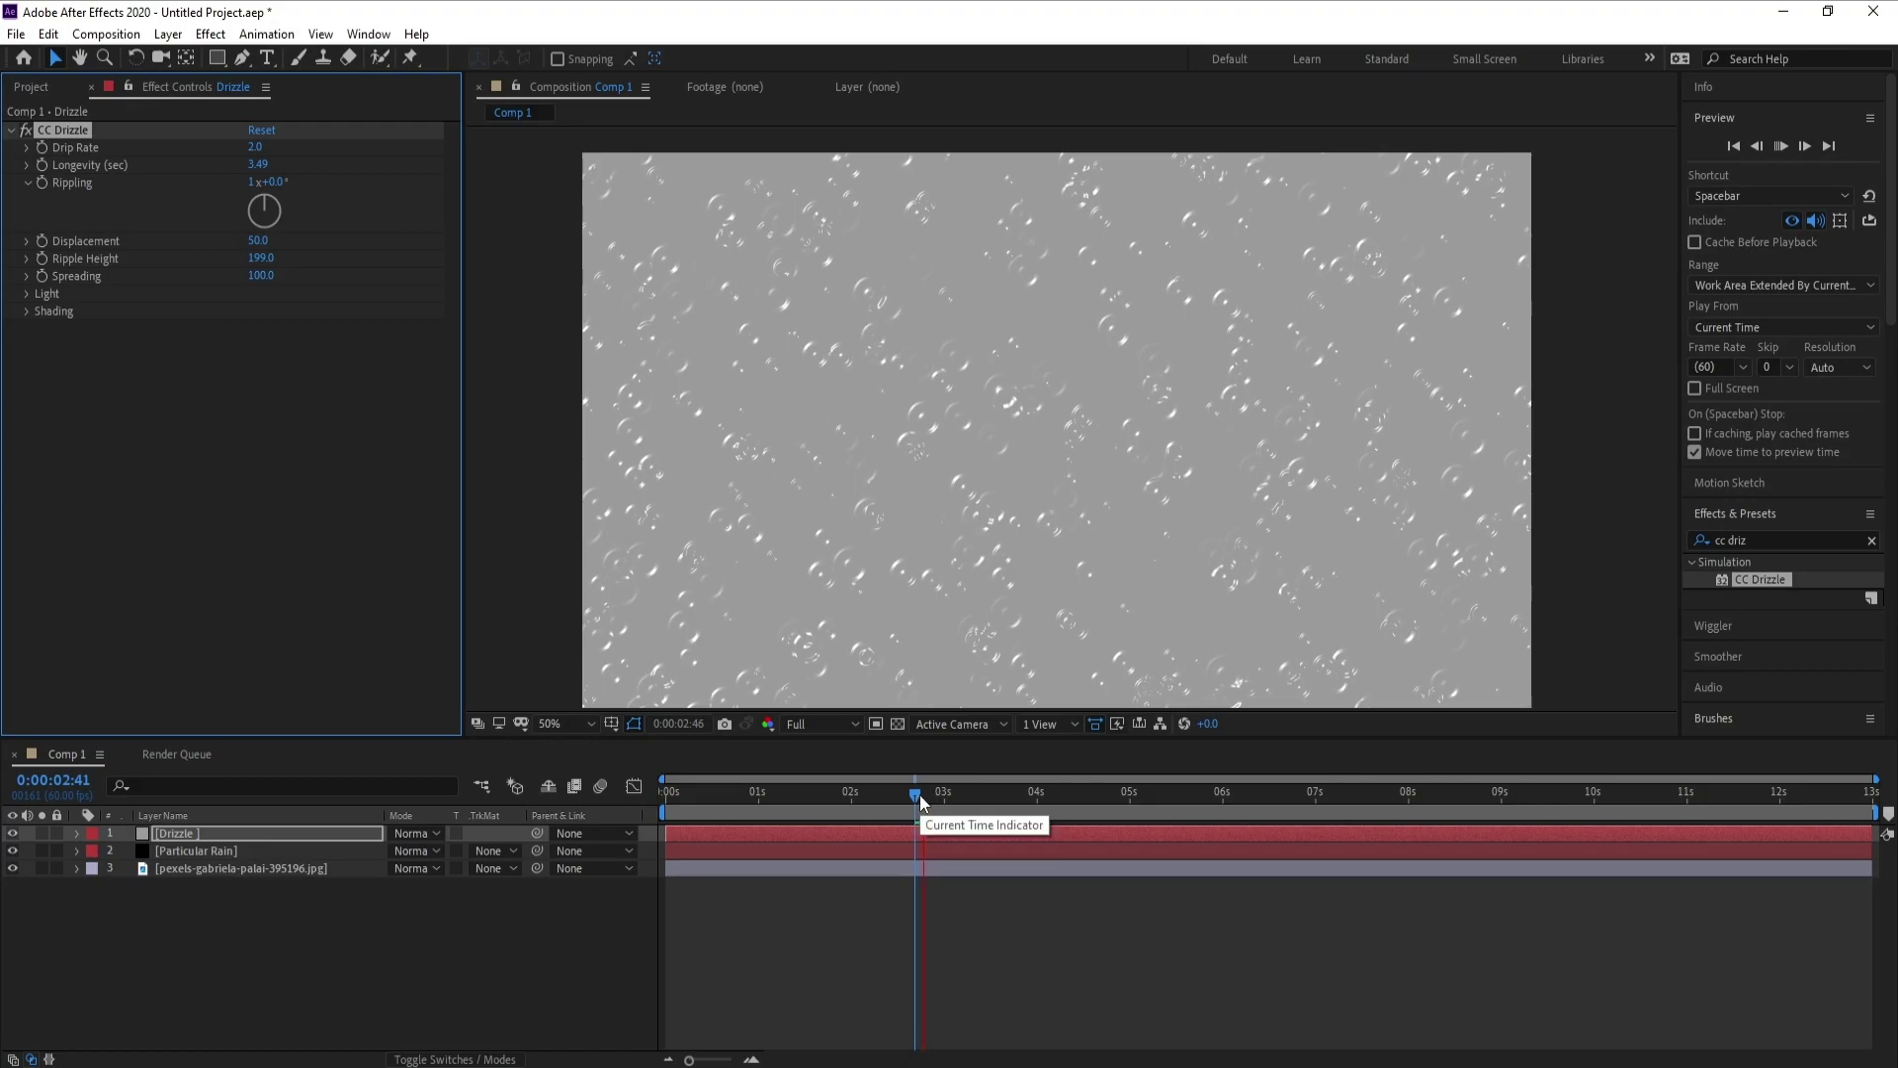
pyautogui.moveTo(918, 794); pyautogui.dragTo(876, 803)
pyautogui.press('space')
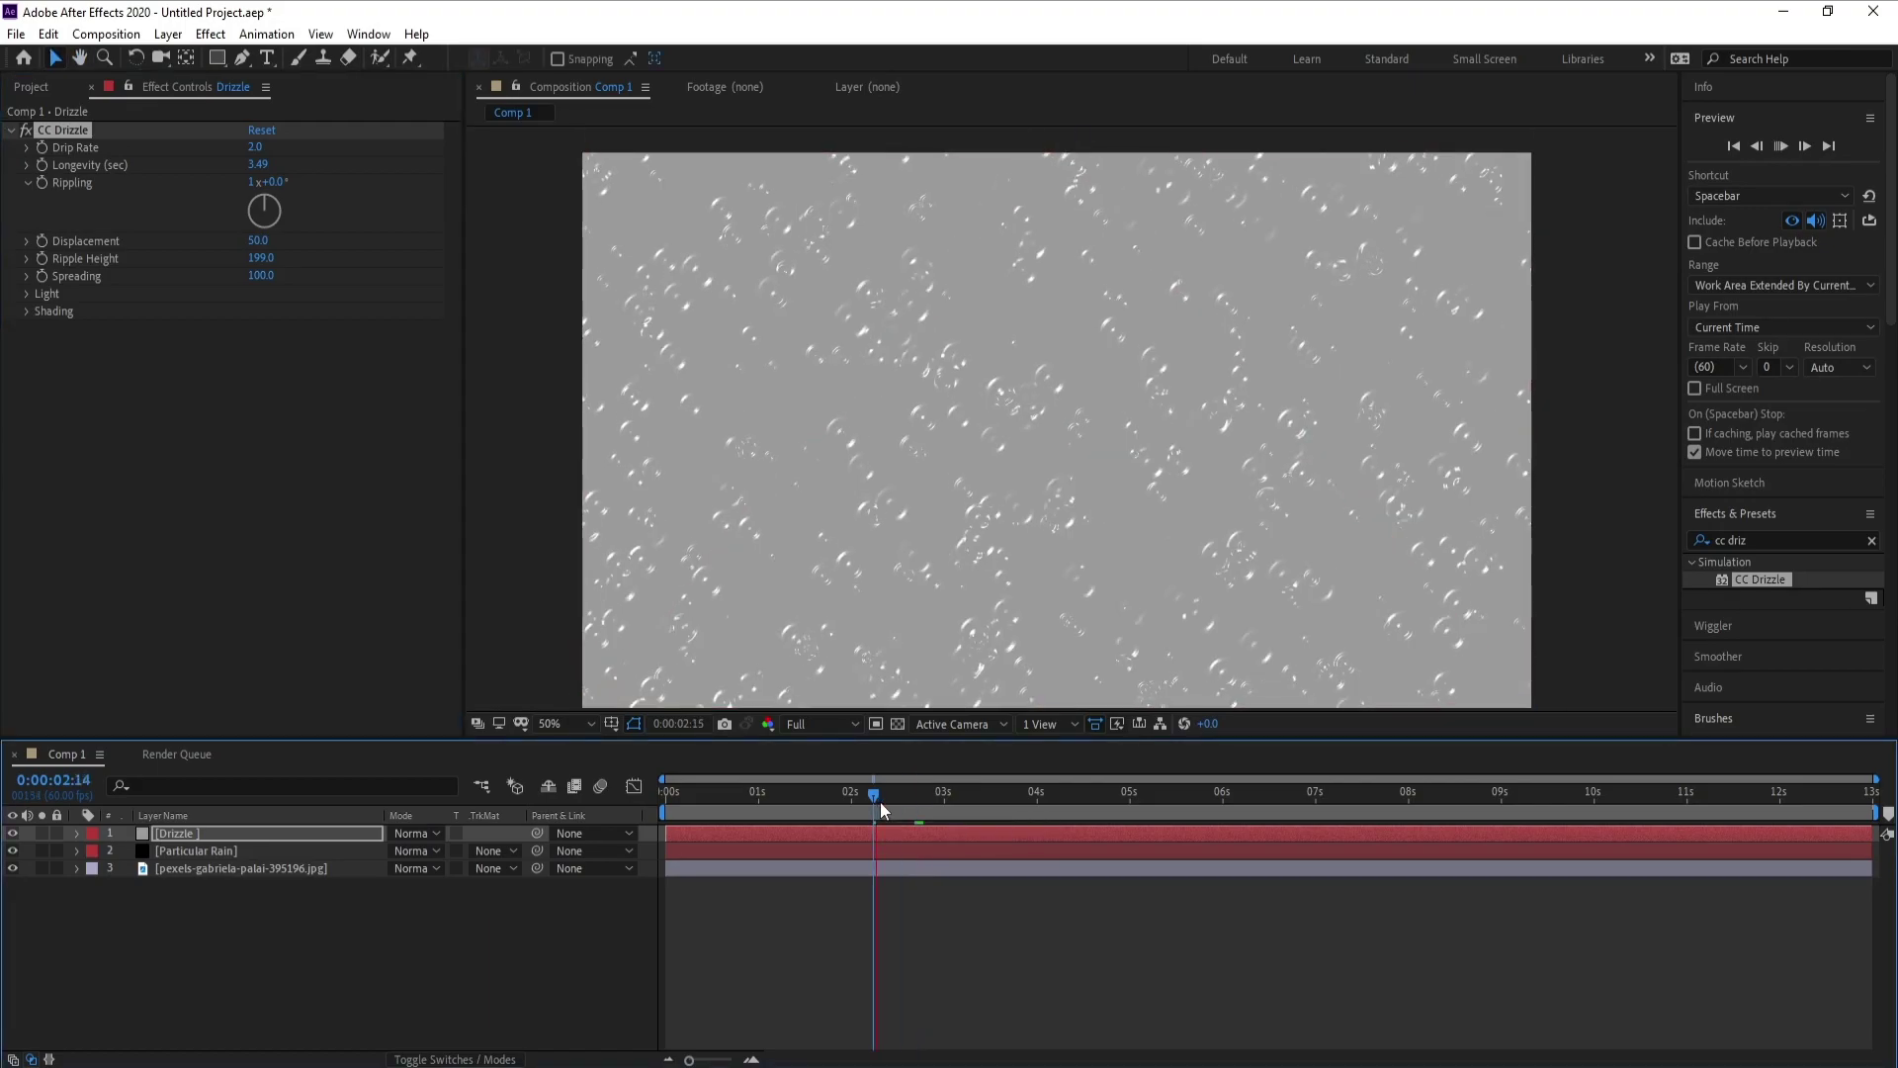
pyautogui.press('space')
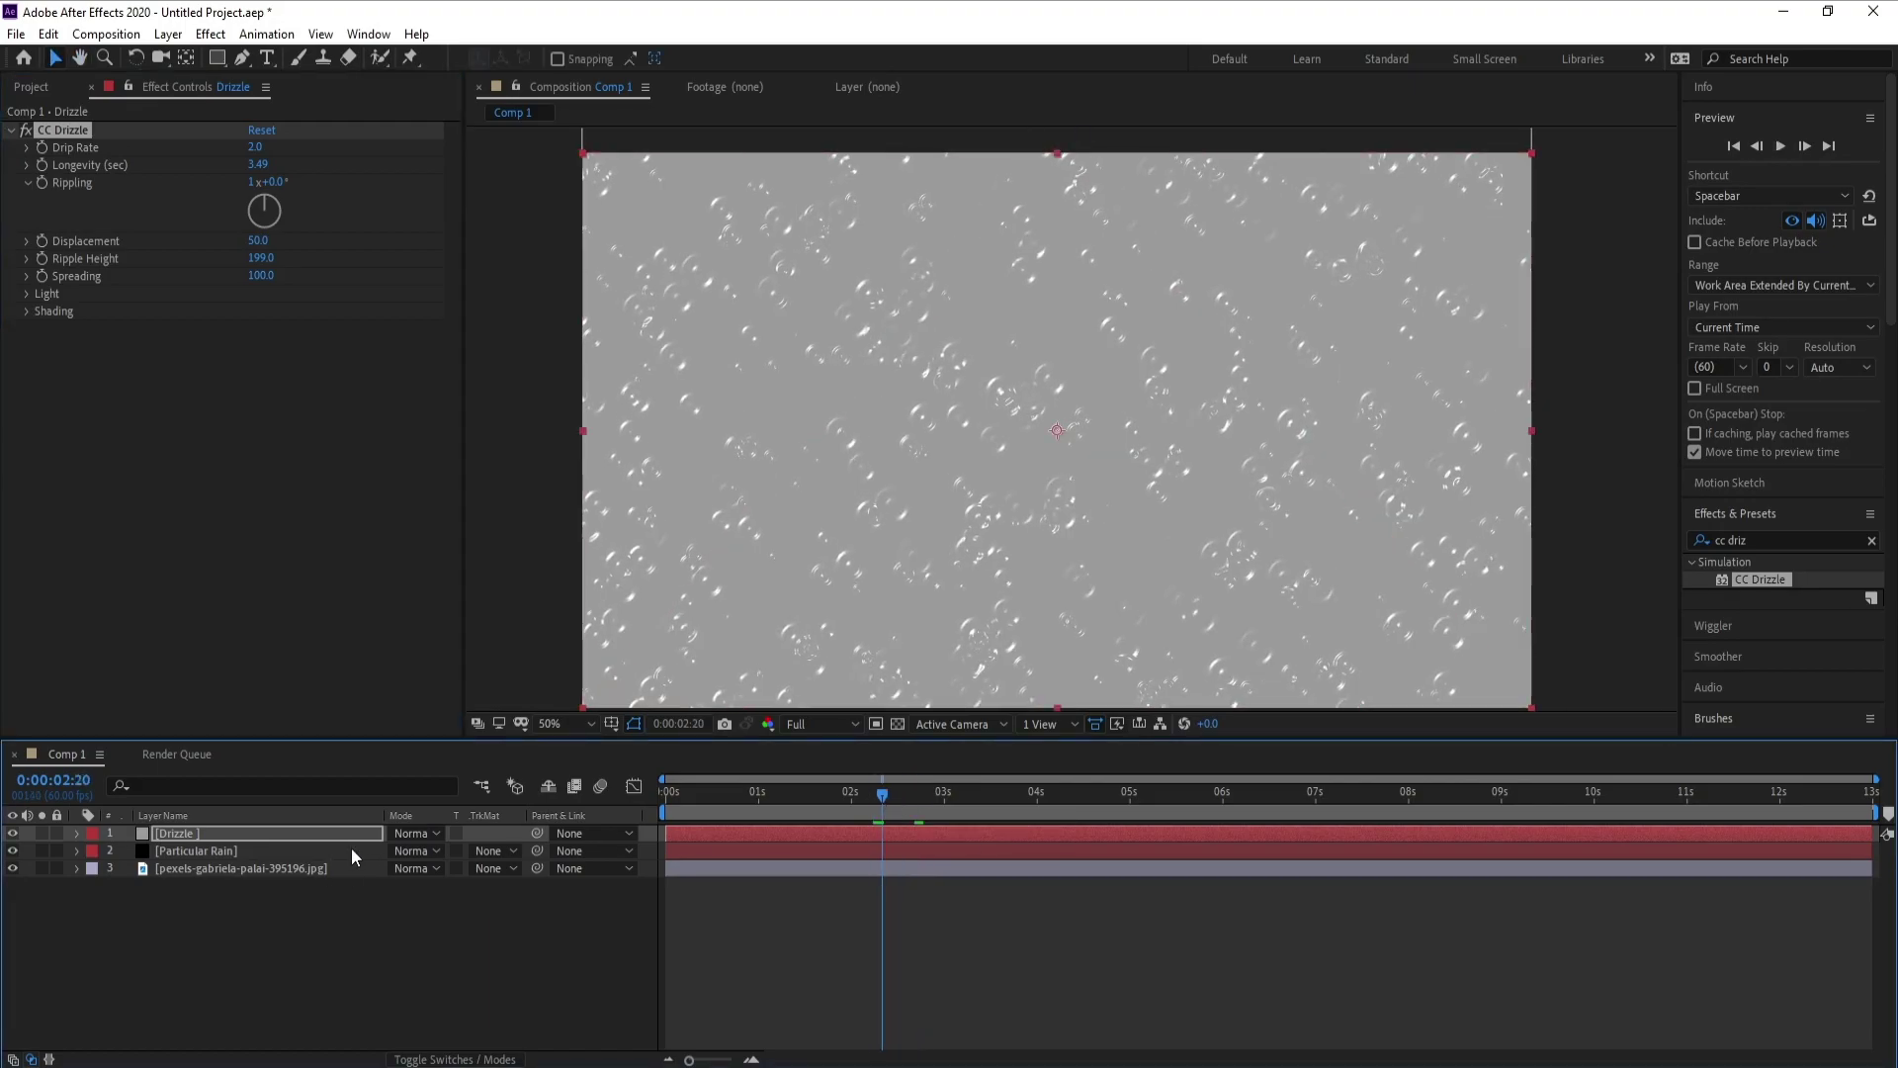
pyautogui.click(295, 836)
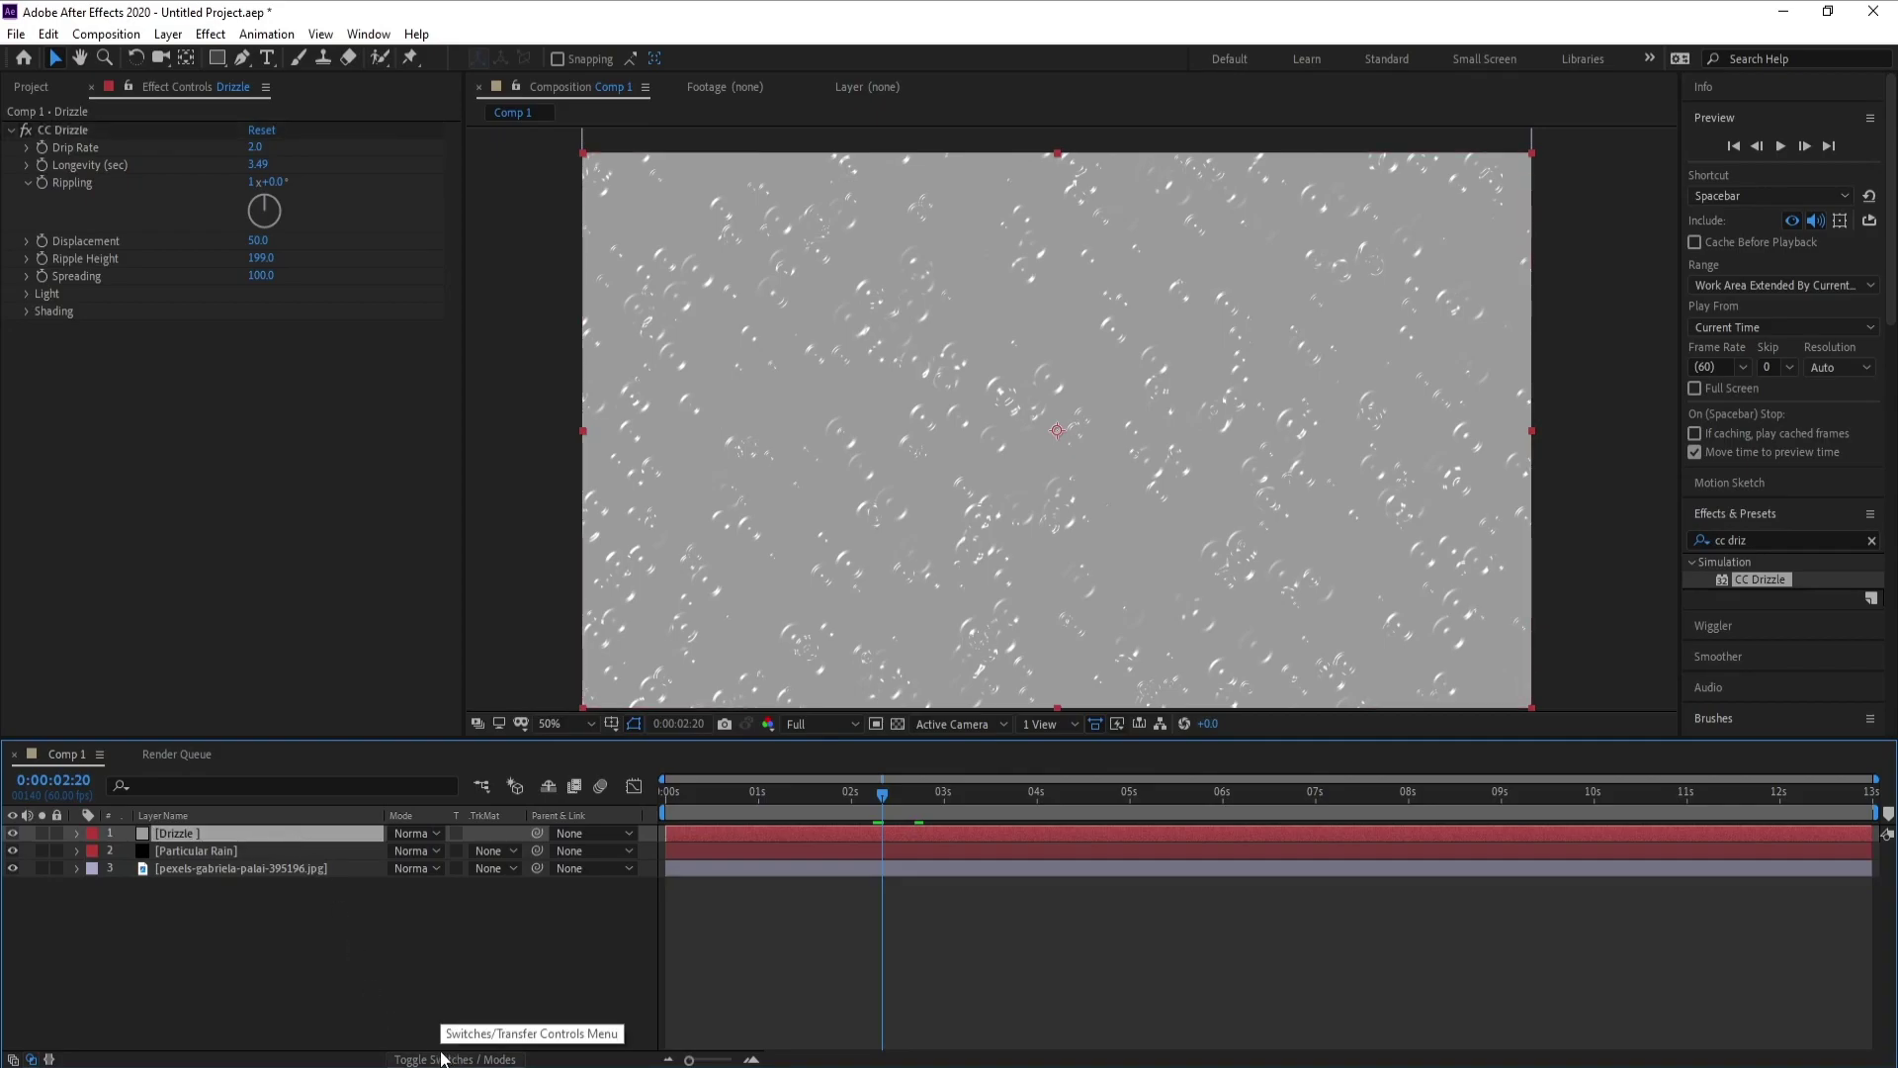
# Make the Drizzle layer 3D, tilt it flat on X, and lower it onto the pier.
pyautogui.click(442, 1058)
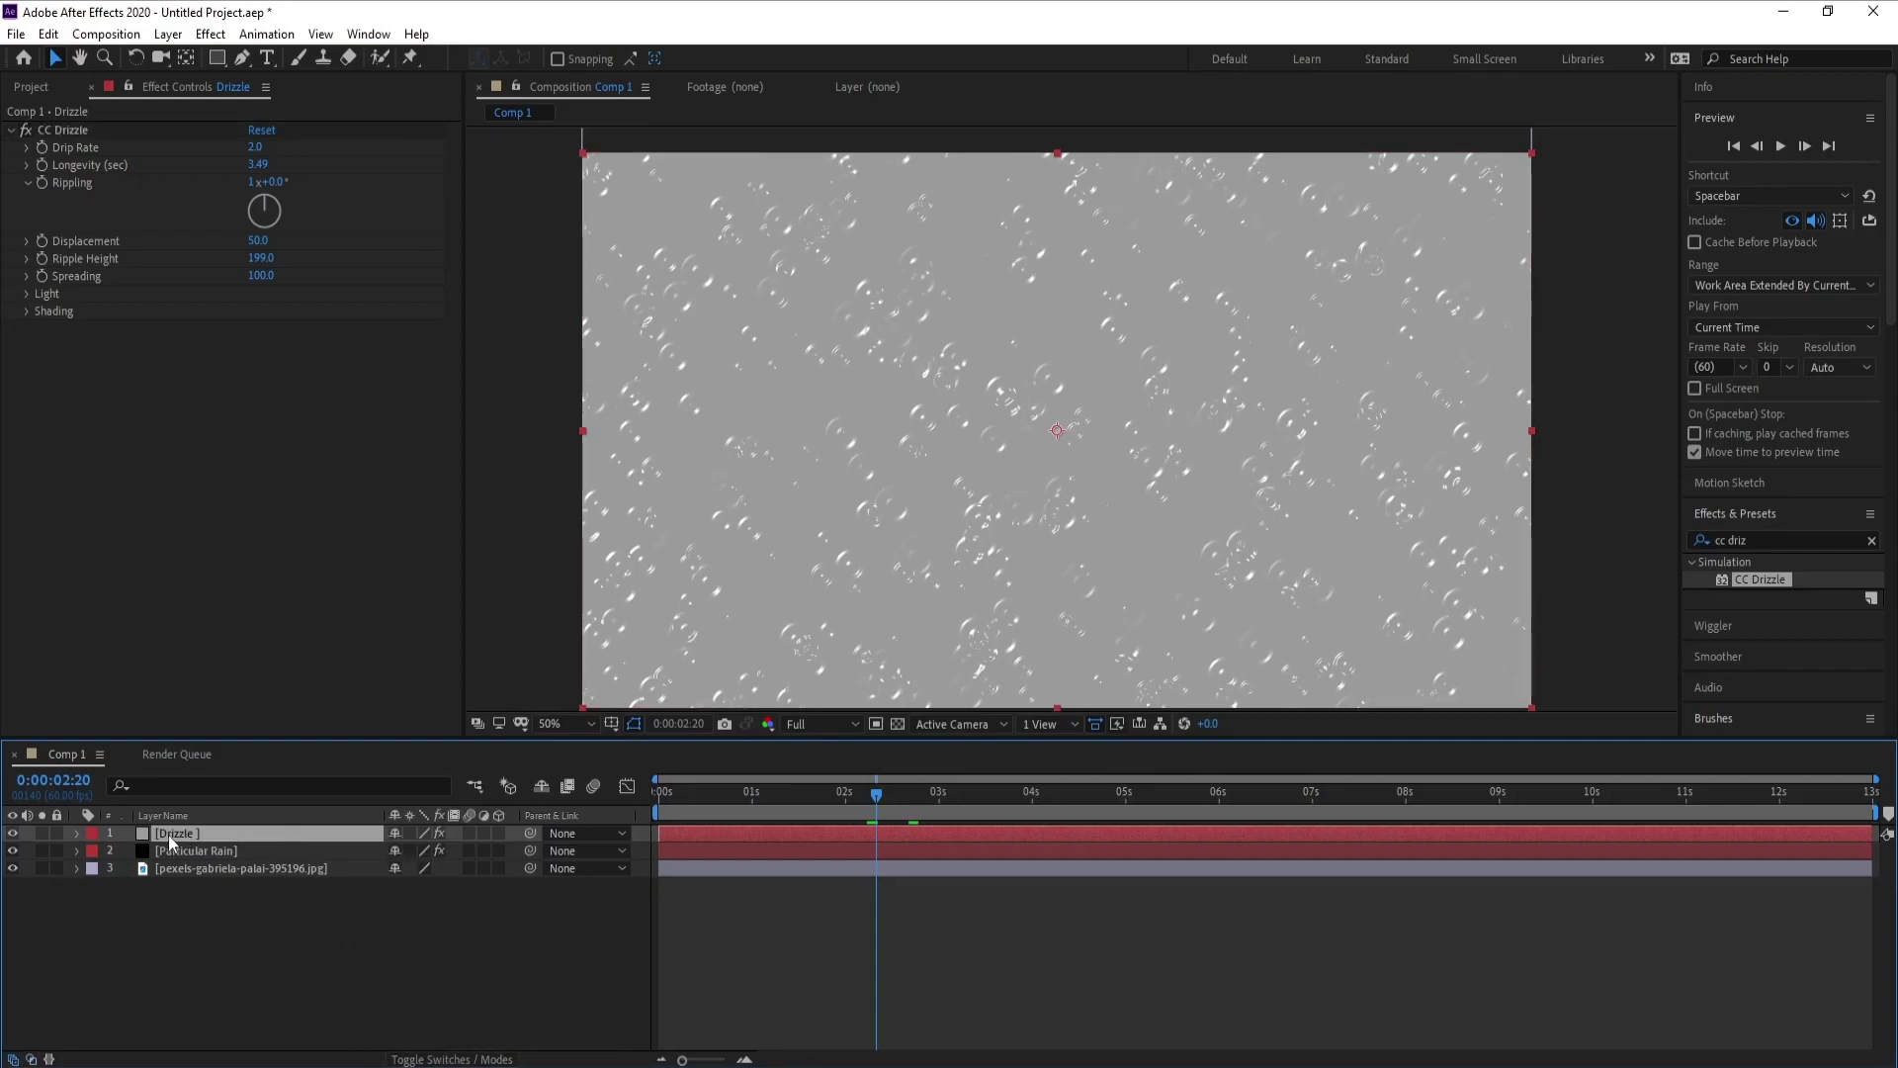
pyautogui.click(500, 834)
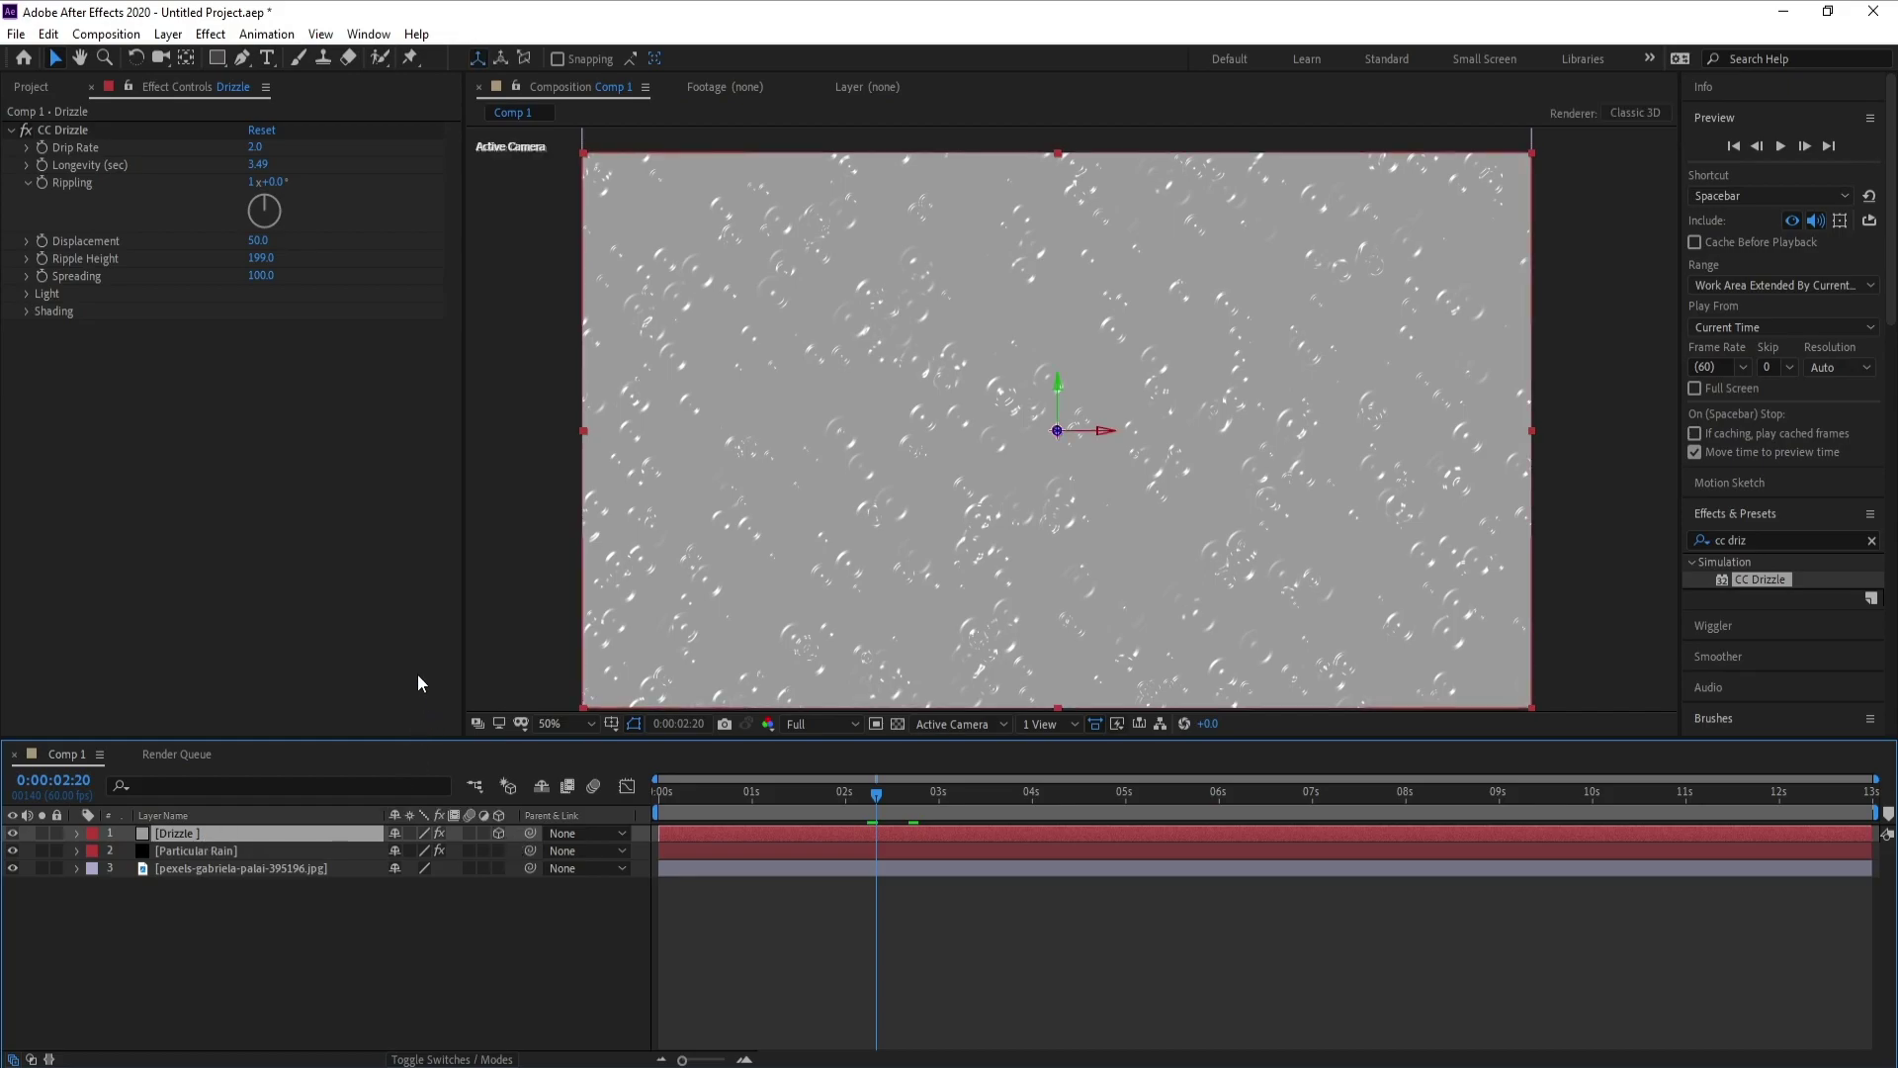
pyautogui.click(139, 62)
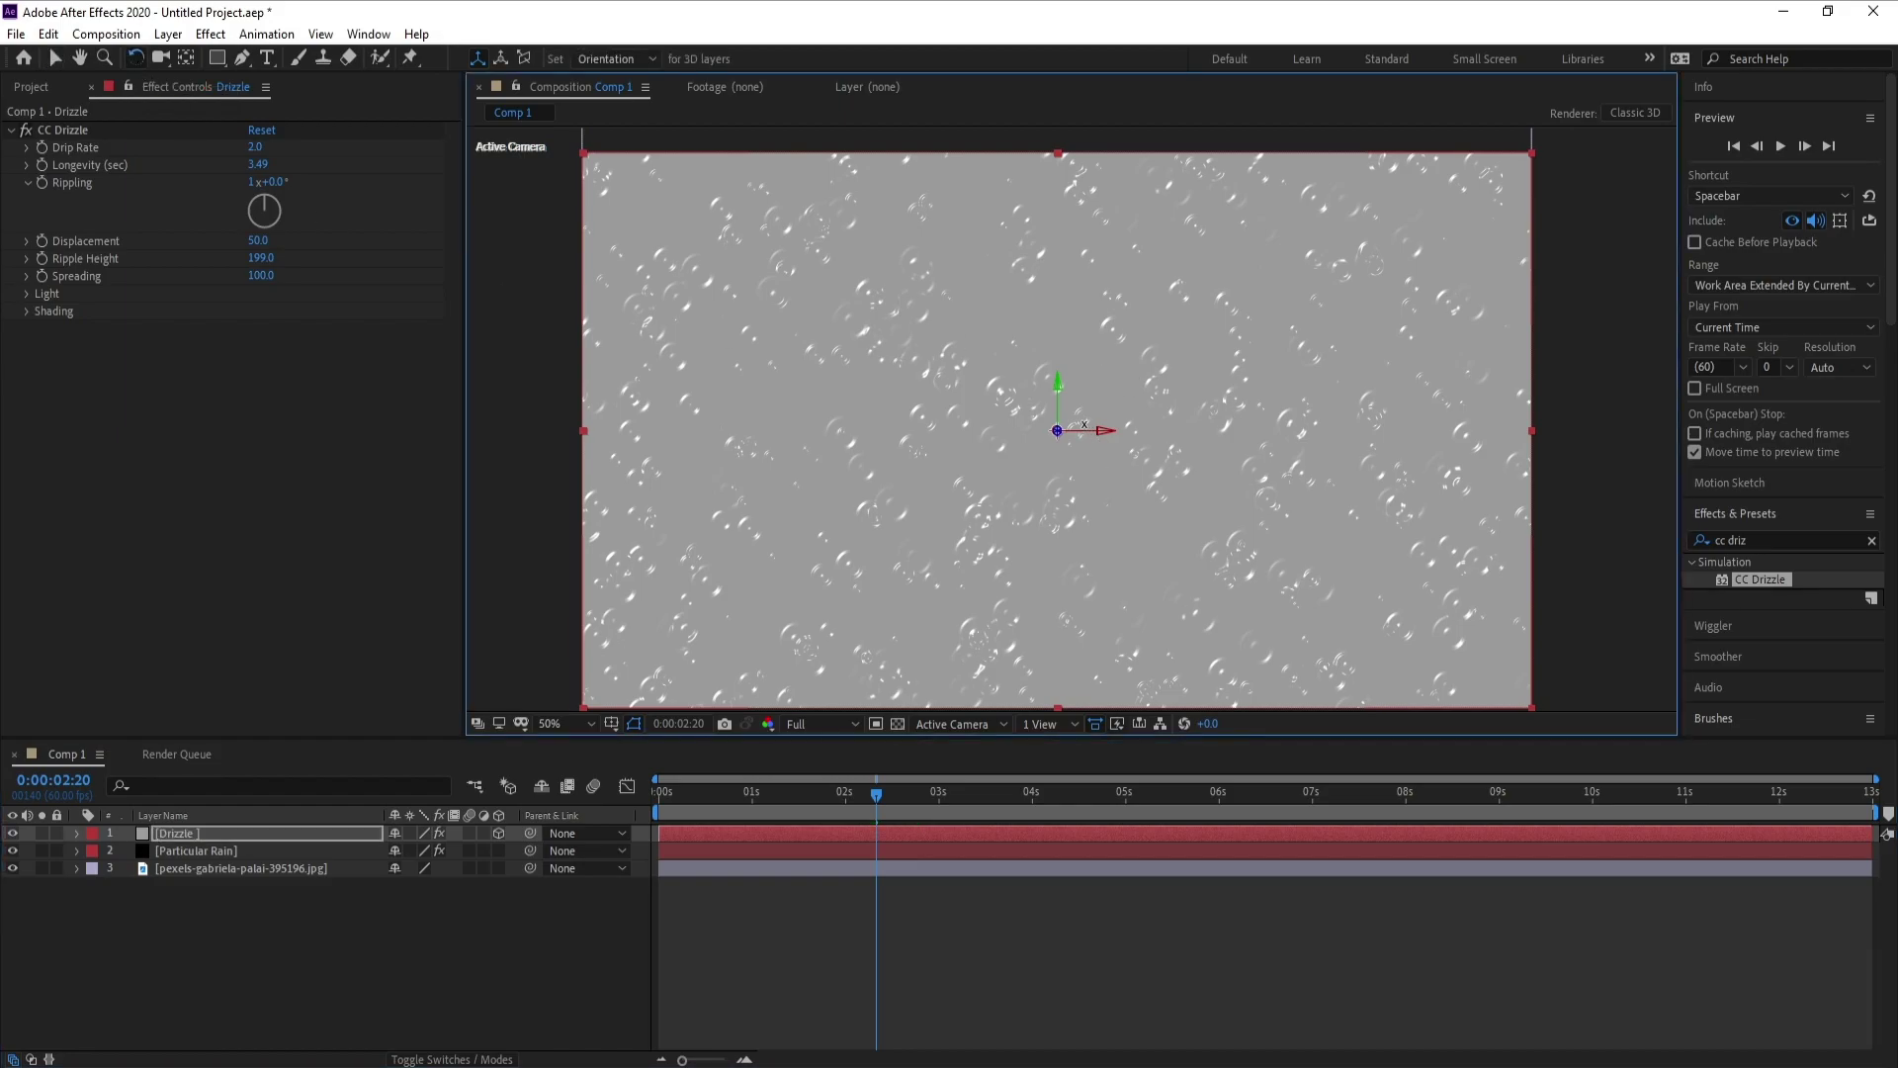
pyautogui.moveTo(1084, 430); pyautogui.dragTo(1084, 385)
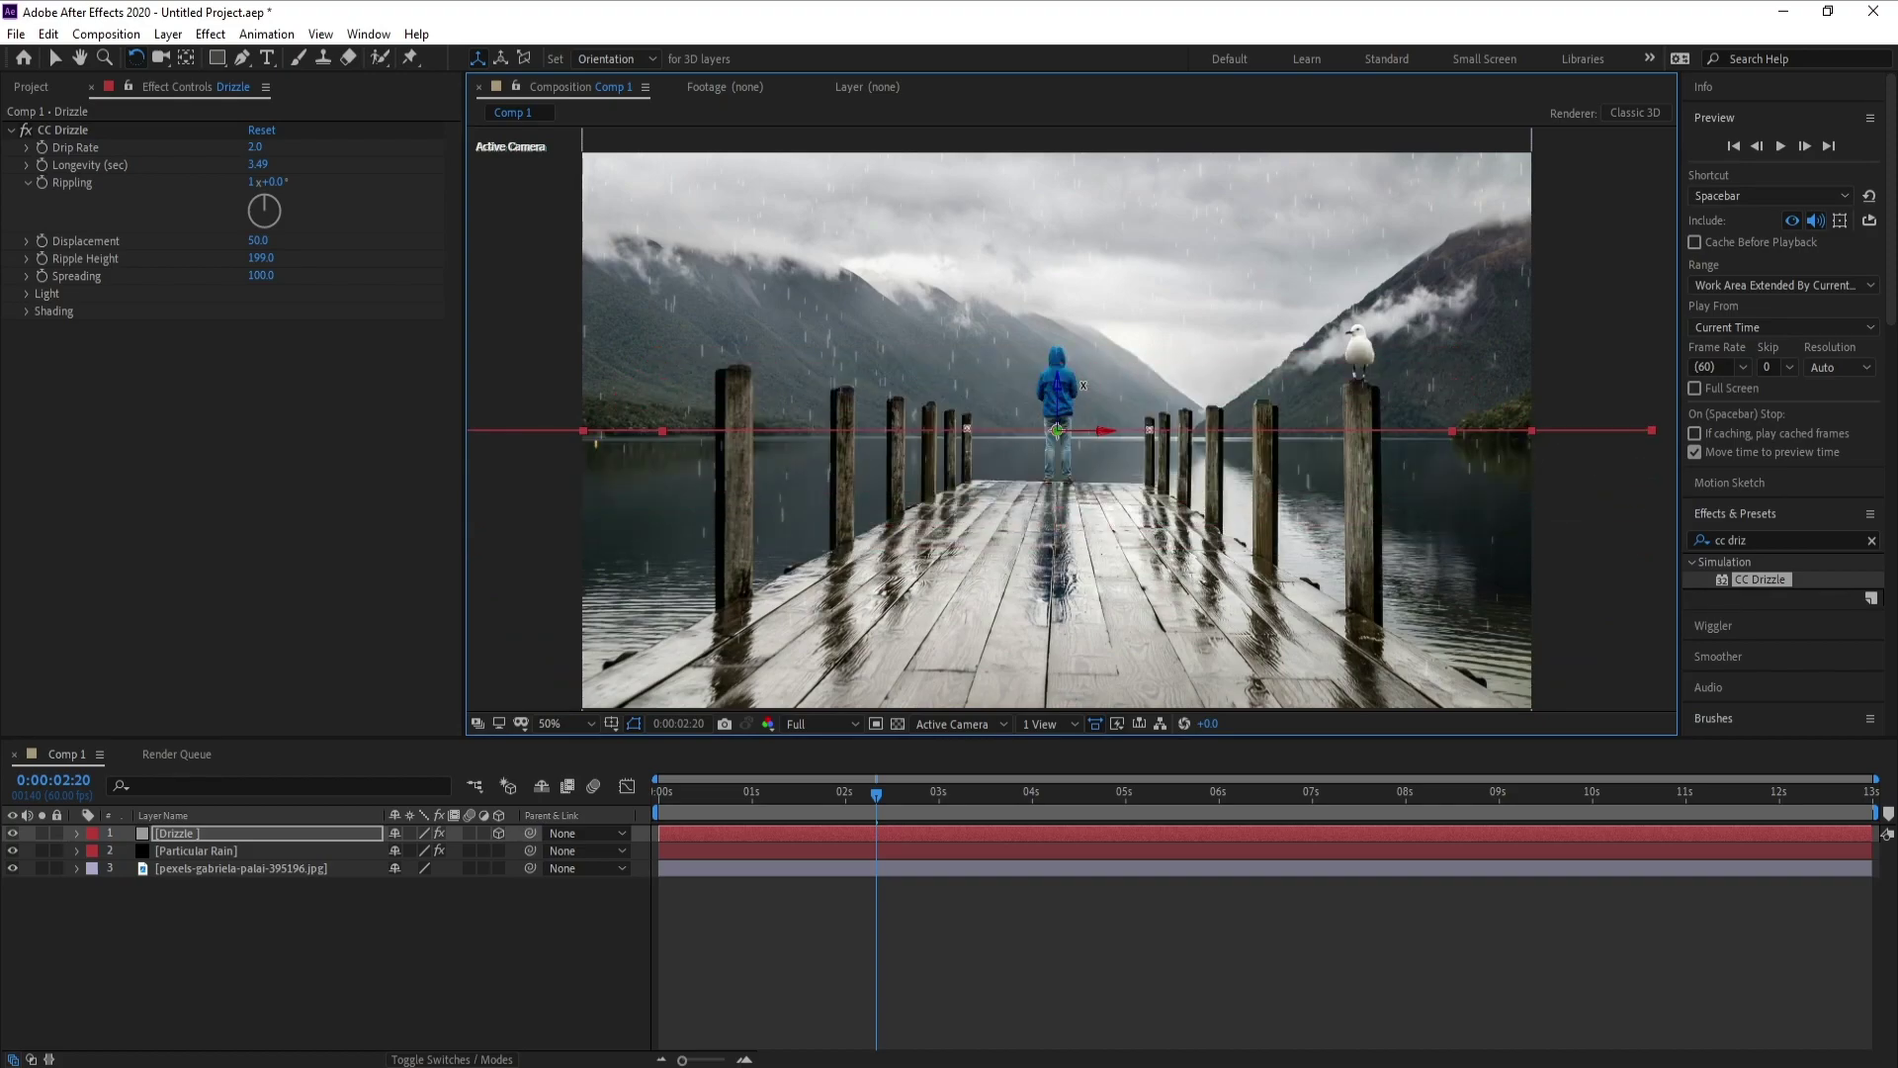
pyautogui.click(56, 60)
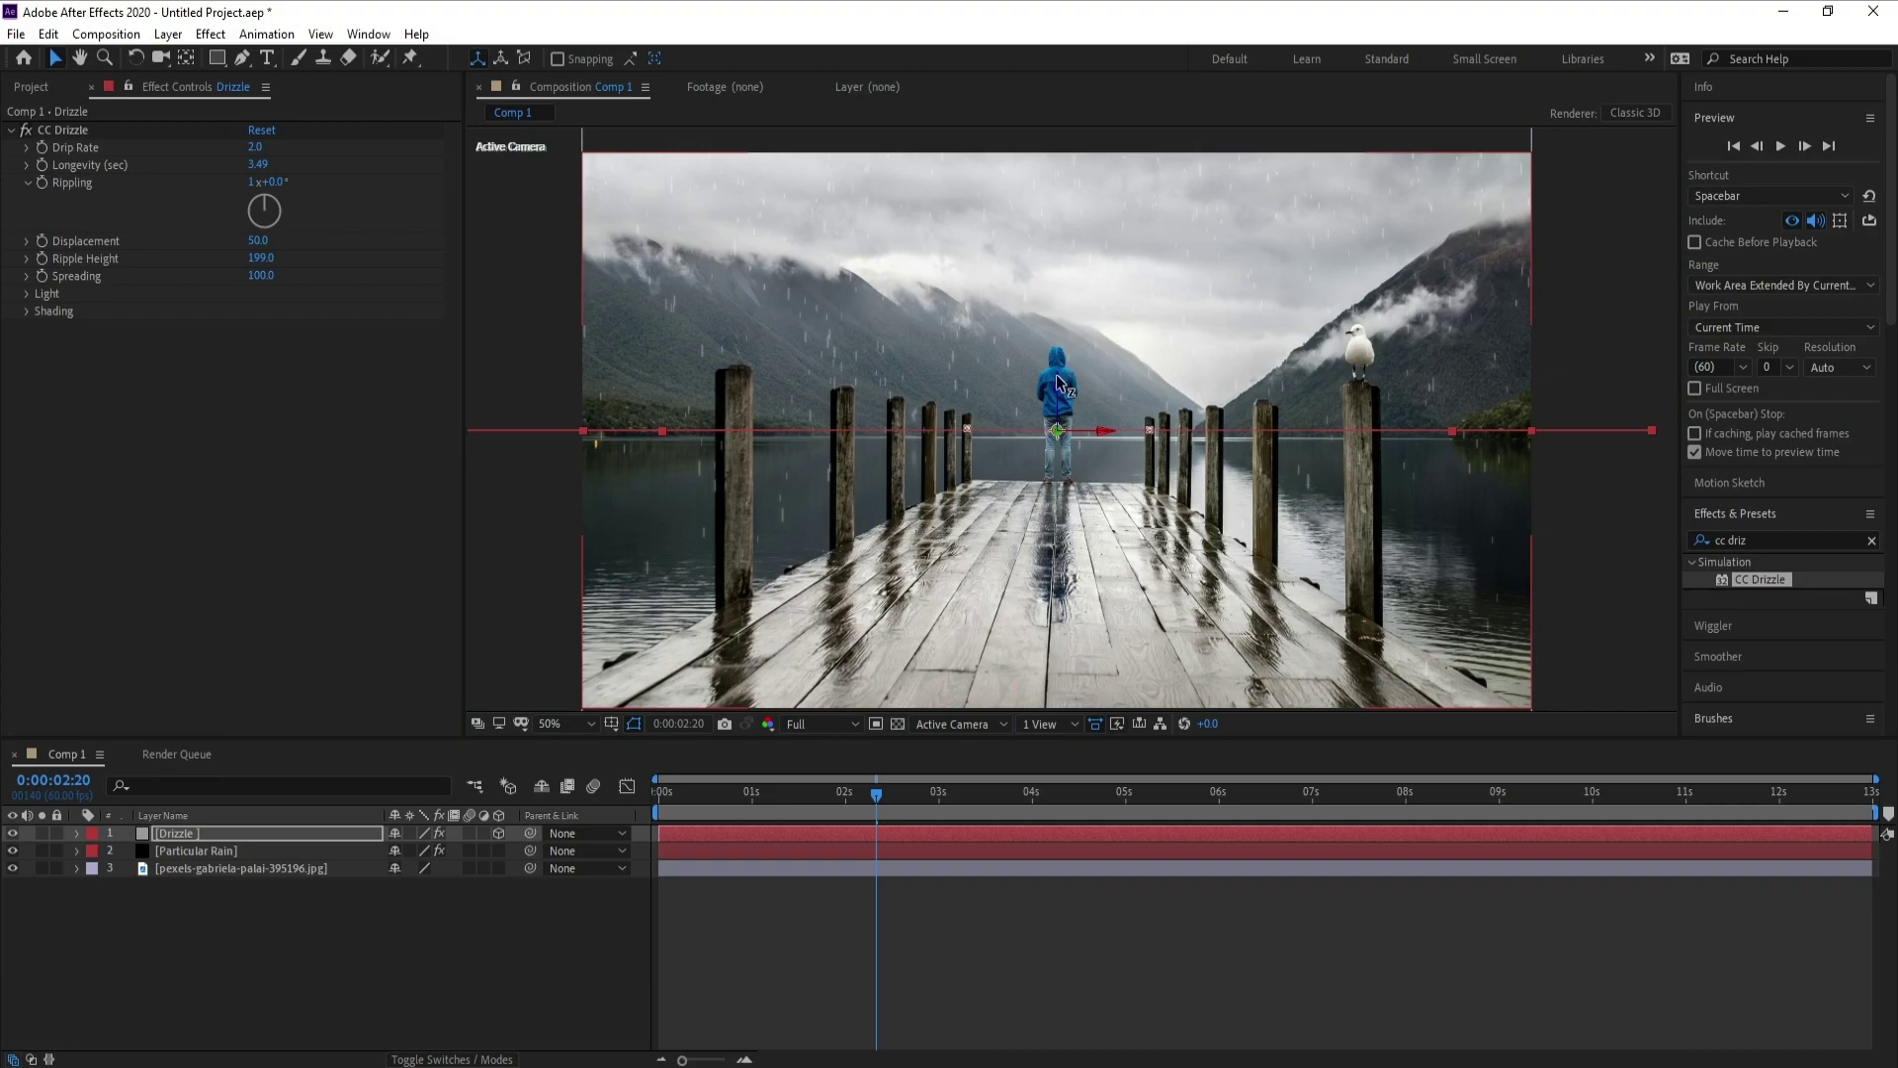
pyautogui.moveTo(1058, 380); pyautogui.dragTo(1071, 477)
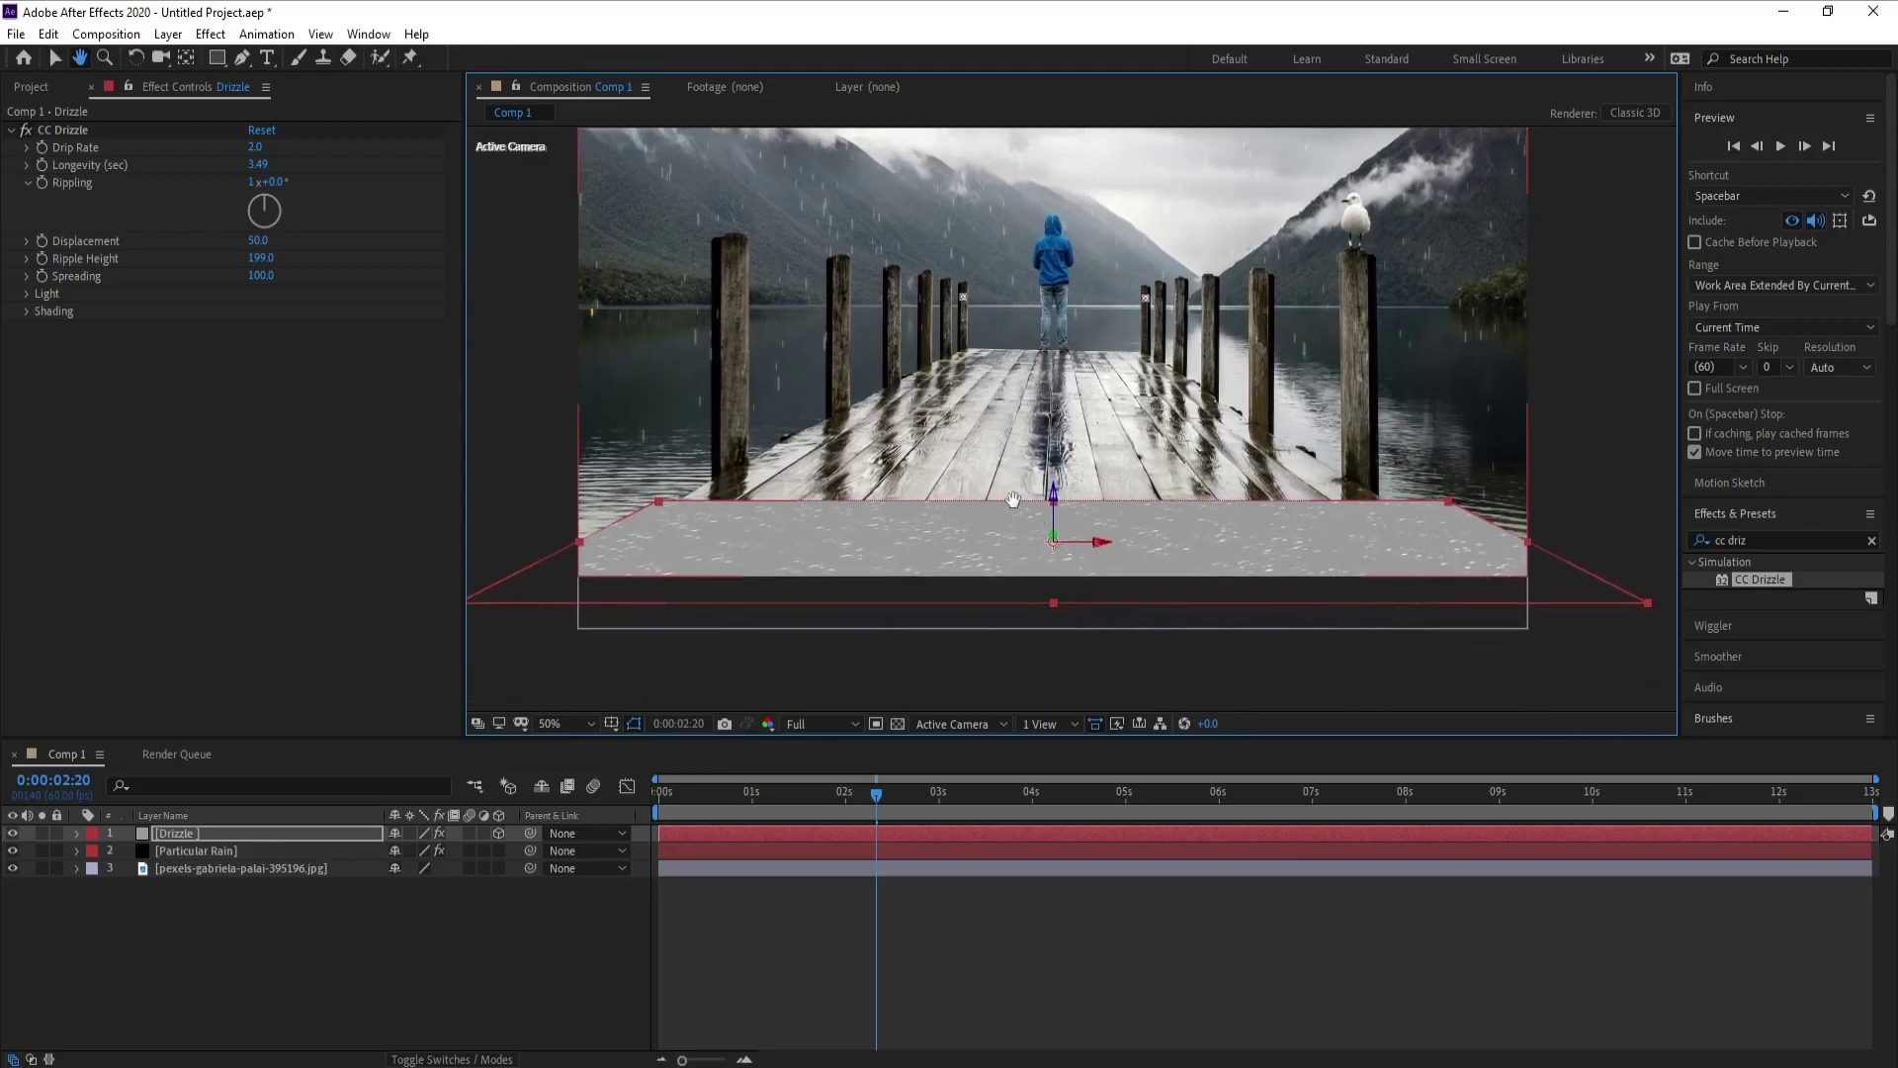
pyautogui.click(193, 836)
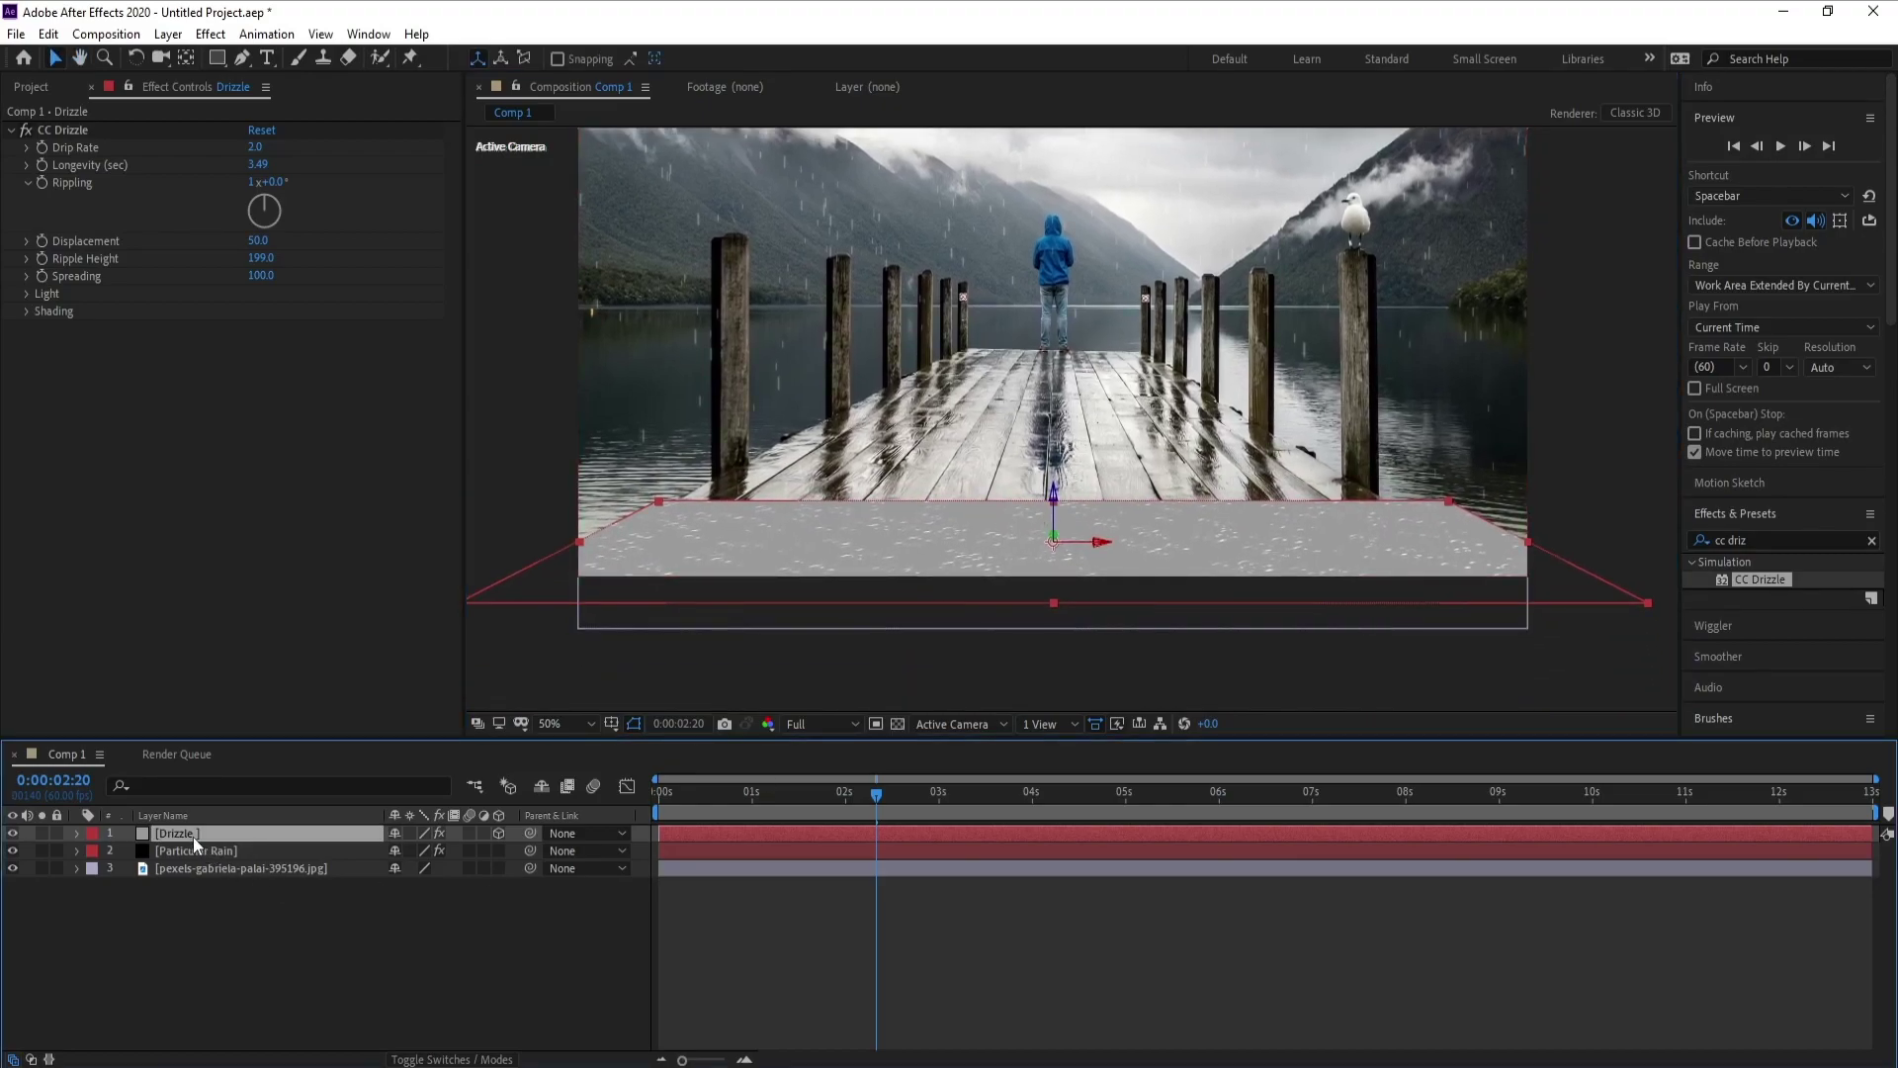
# Rotate the Drizzle plane 90° around Z and enlarge its Scale.
pyautogui.press('r')
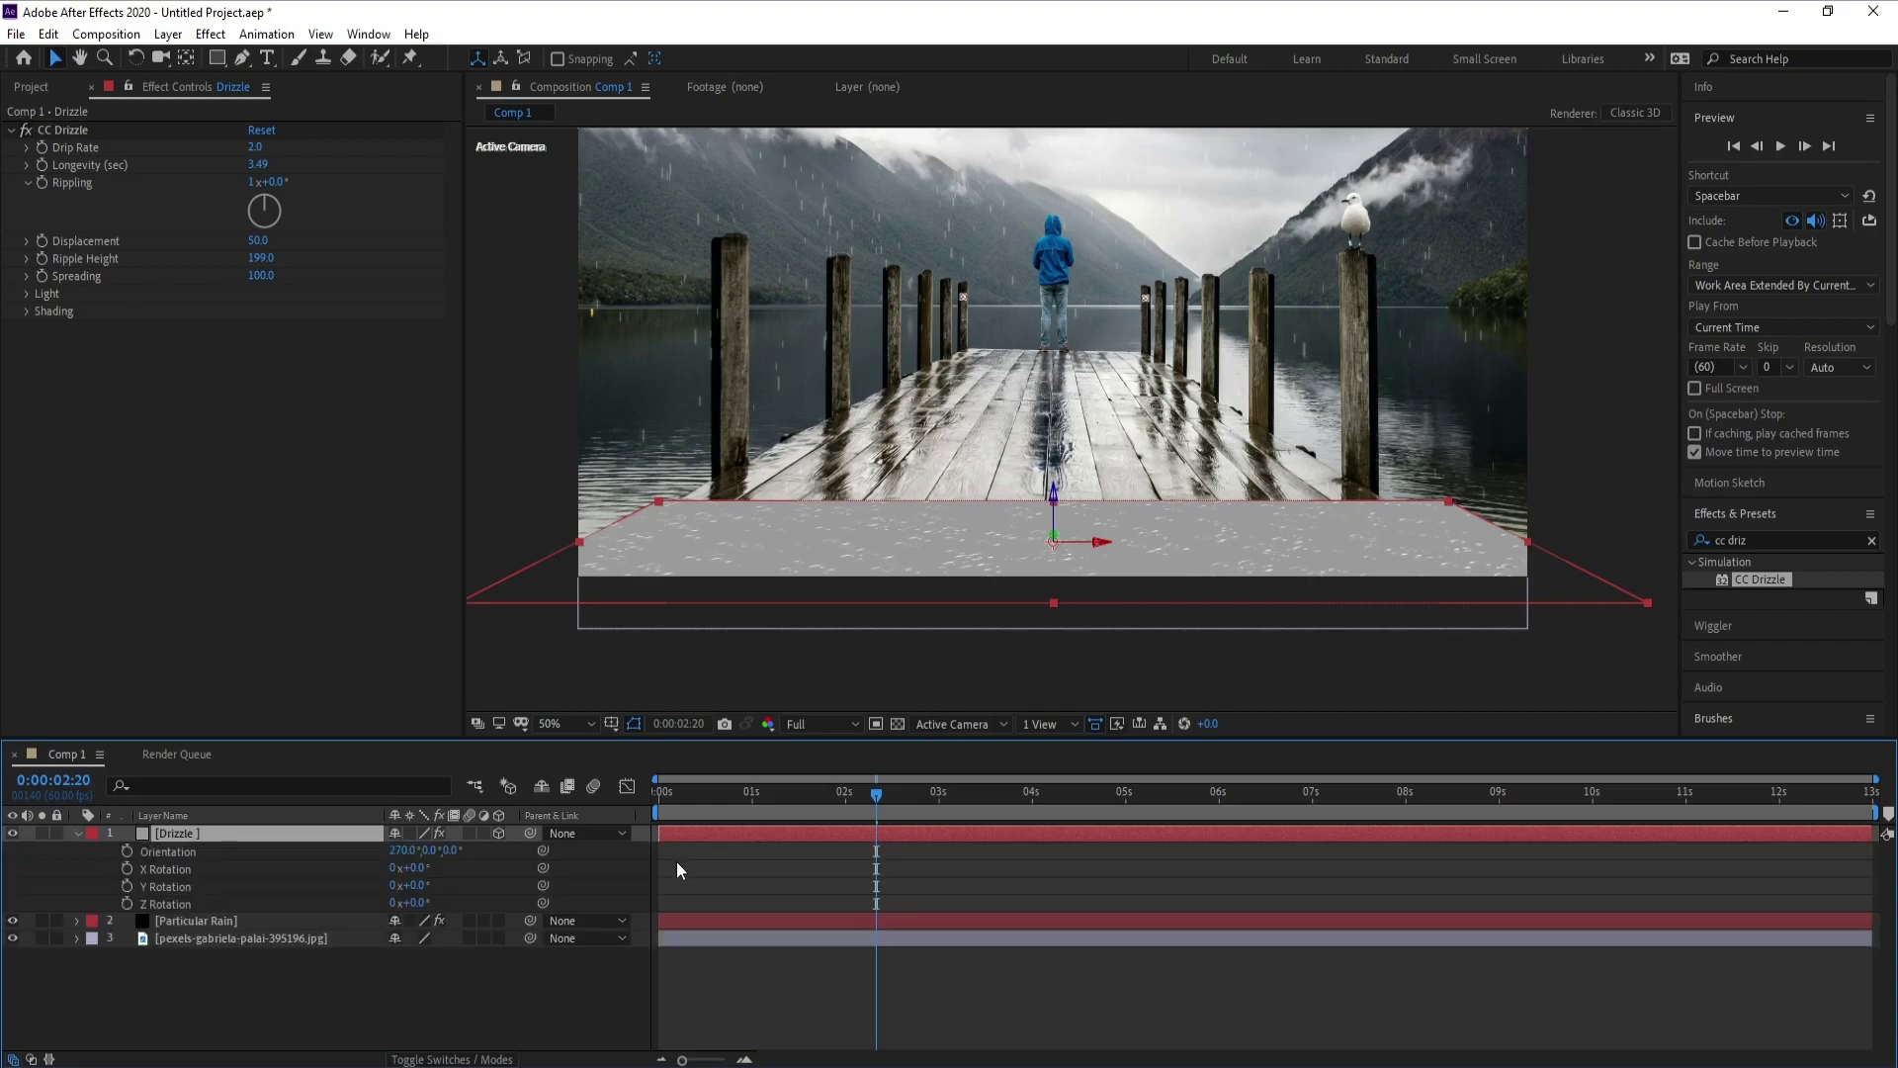
pyautogui.moveTo(418, 903); pyautogui.dragTo(505, 903)
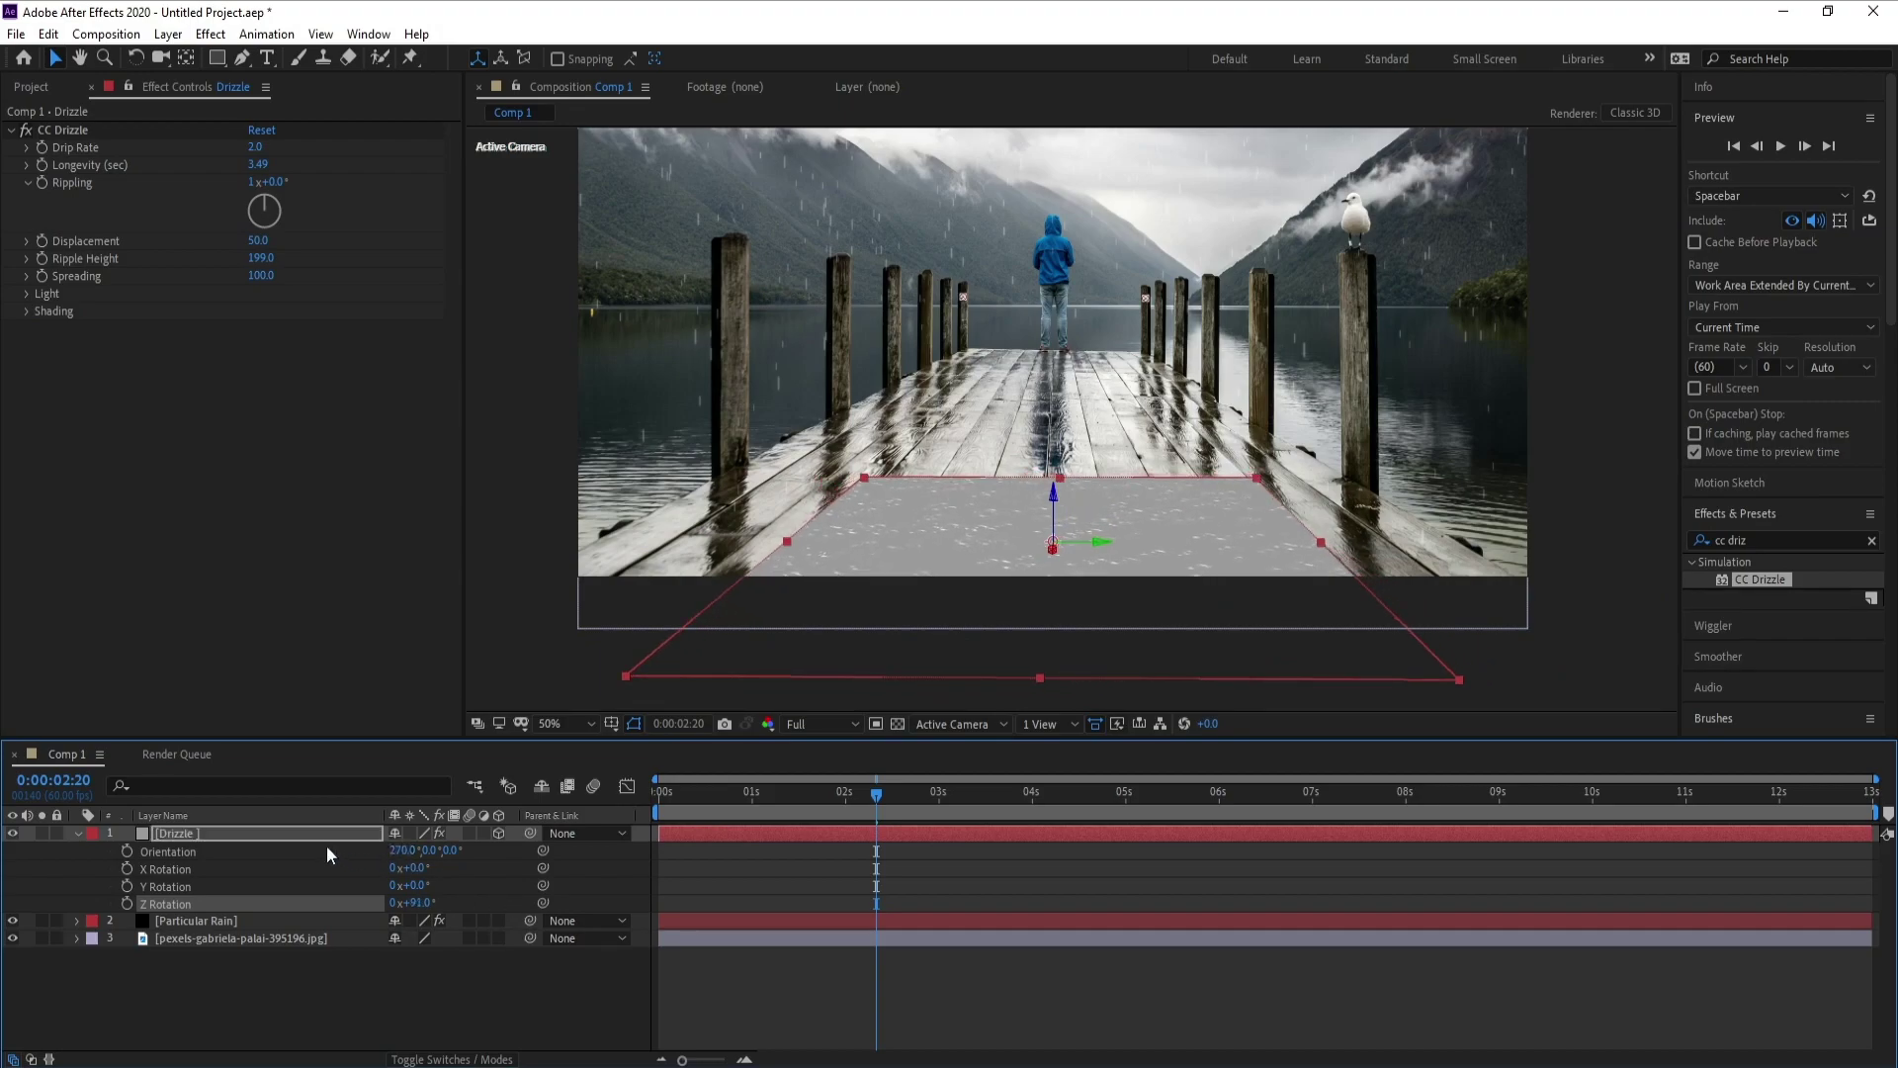
pyautogui.press('s')
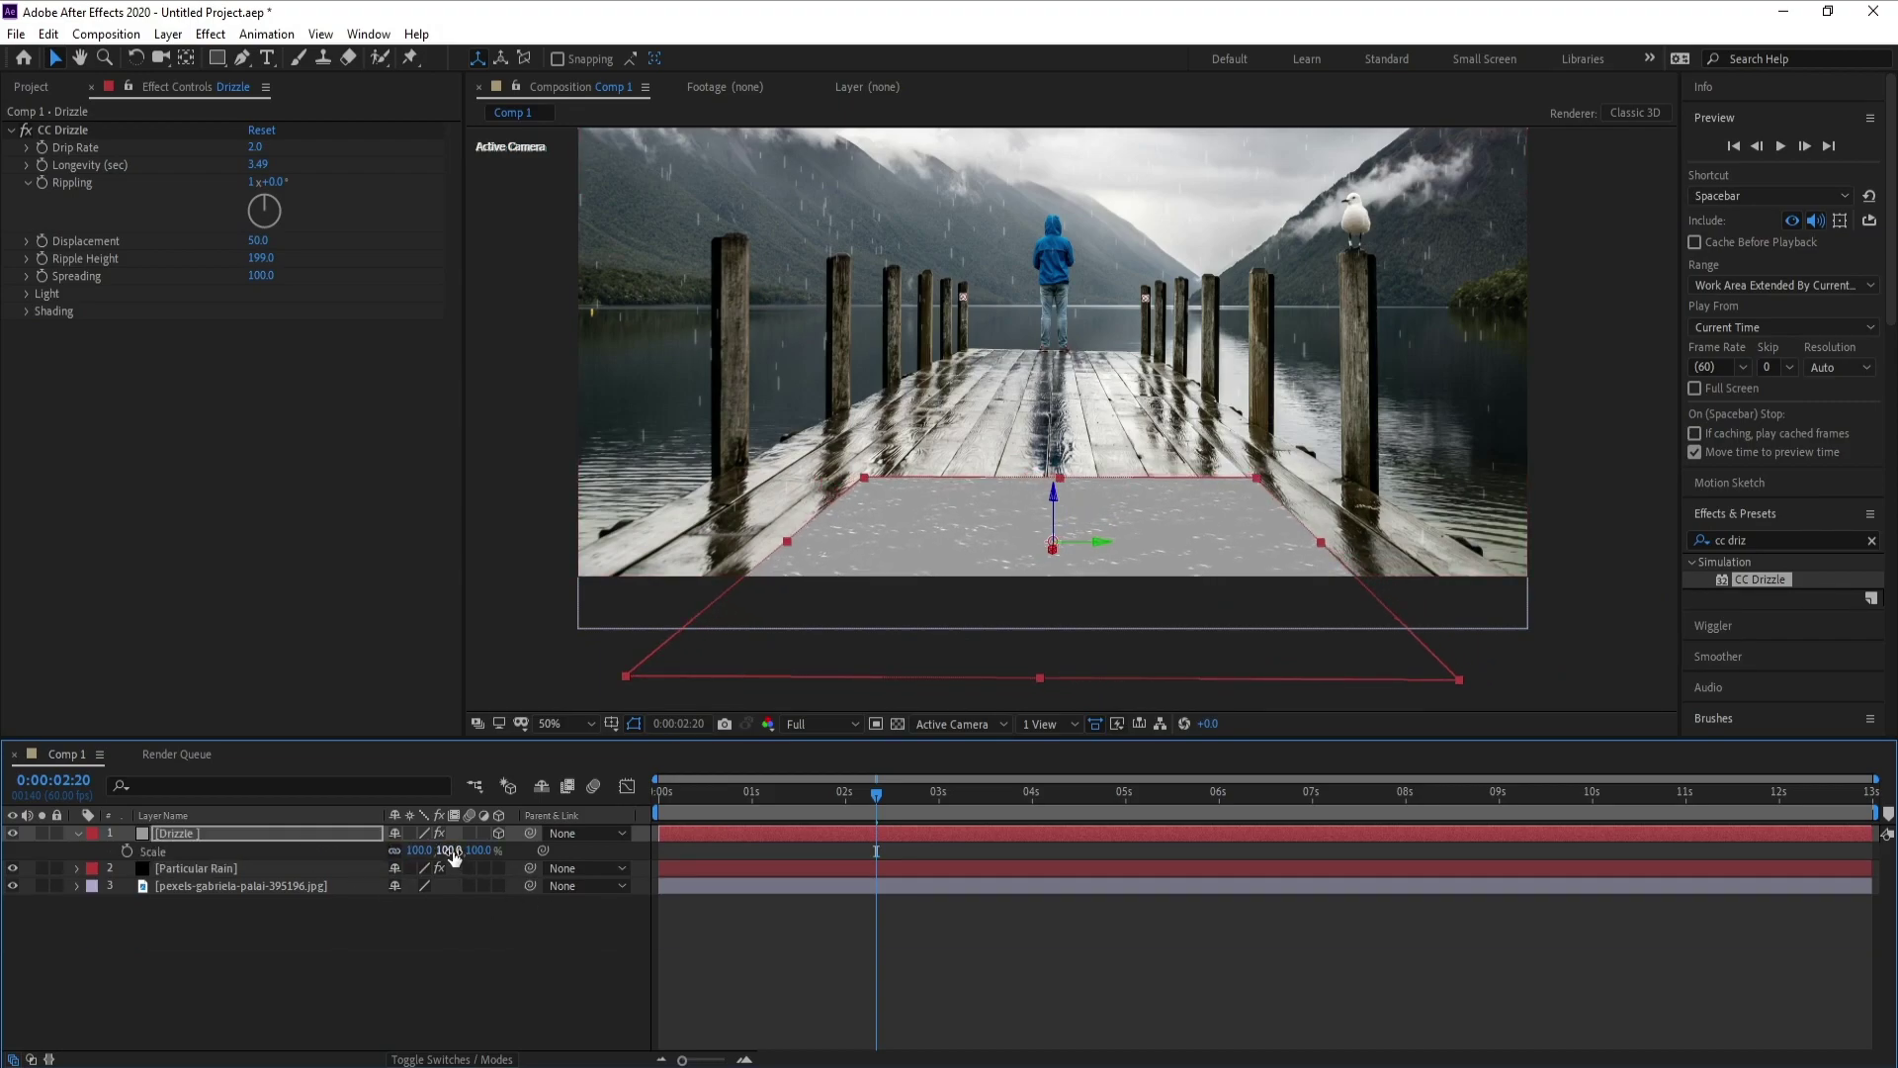
pyautogui.moveTo(454, 856); pyautogui.dragTo(521, 850)
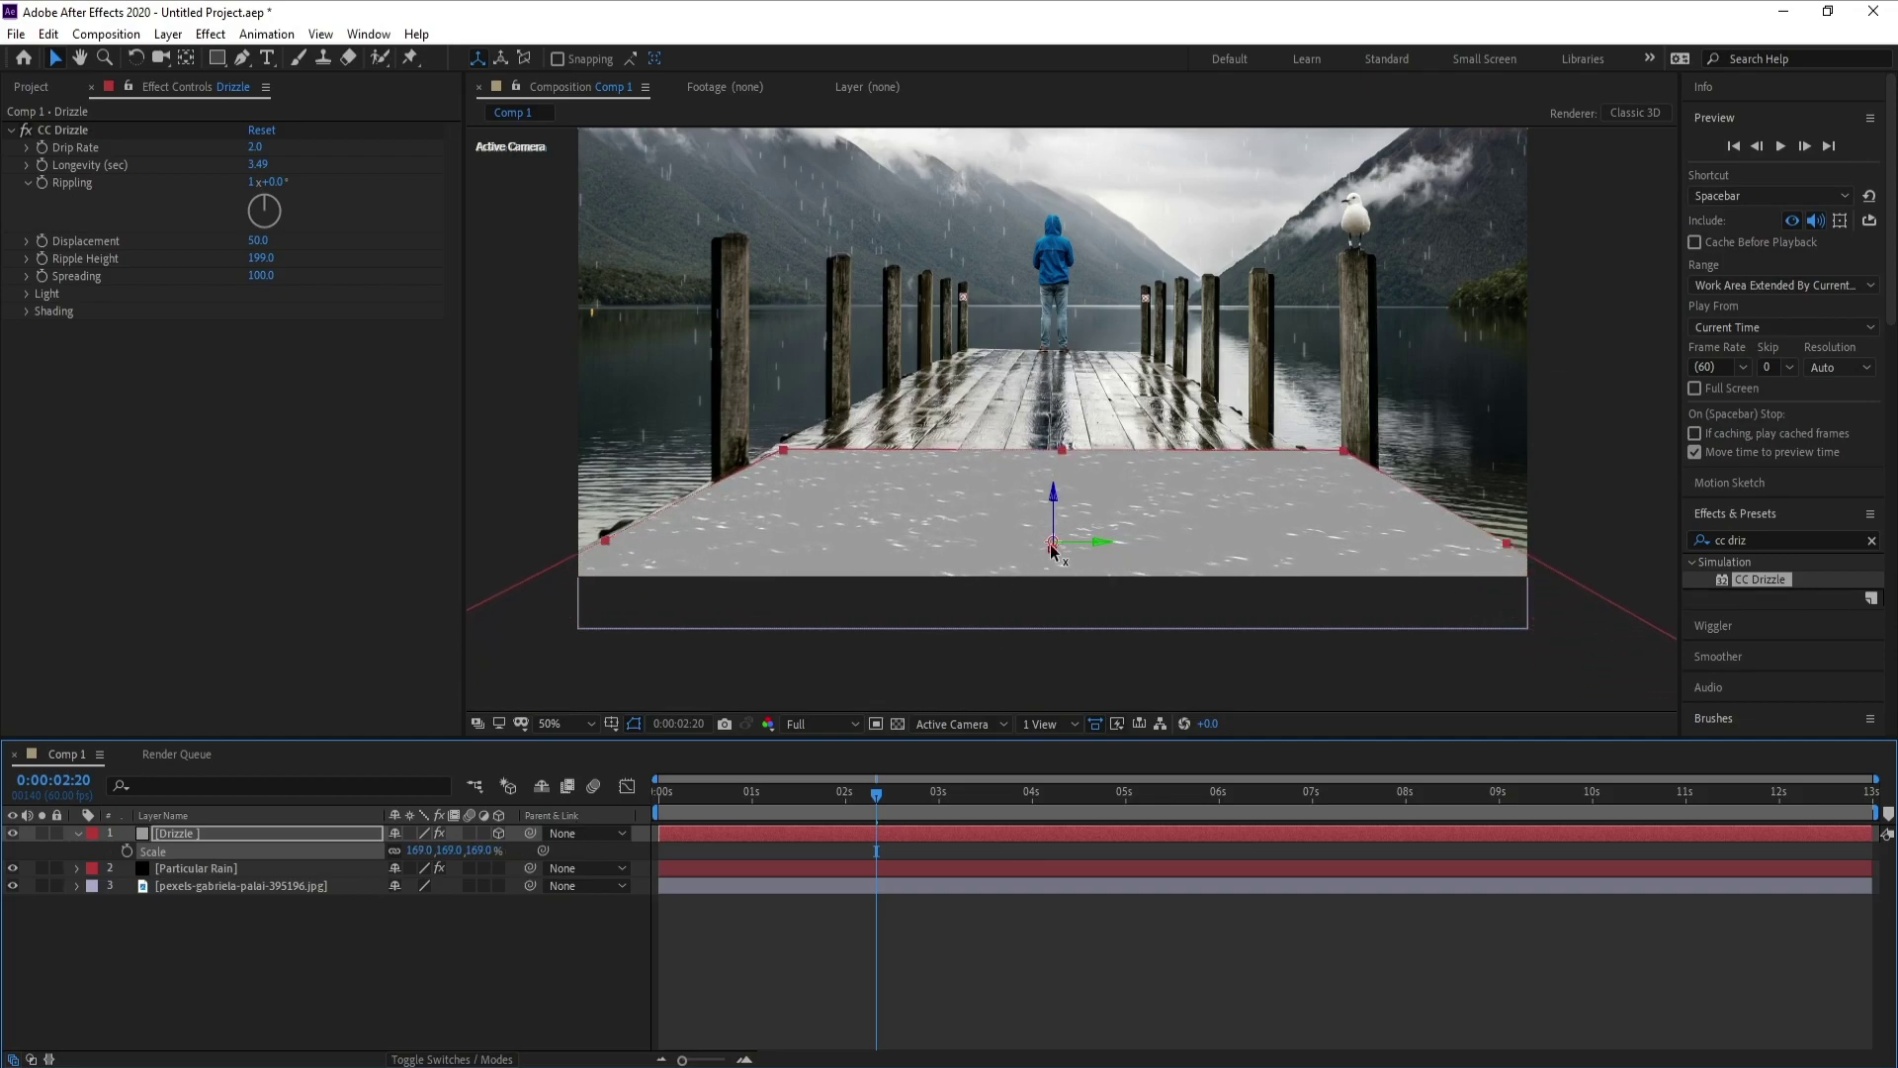
# Stretch and position the Drizzle plane along the pier deck, then preview the ripples.
pyautogui.moveTo(1056, 555); pyautogui.dragTo(1078, 281)
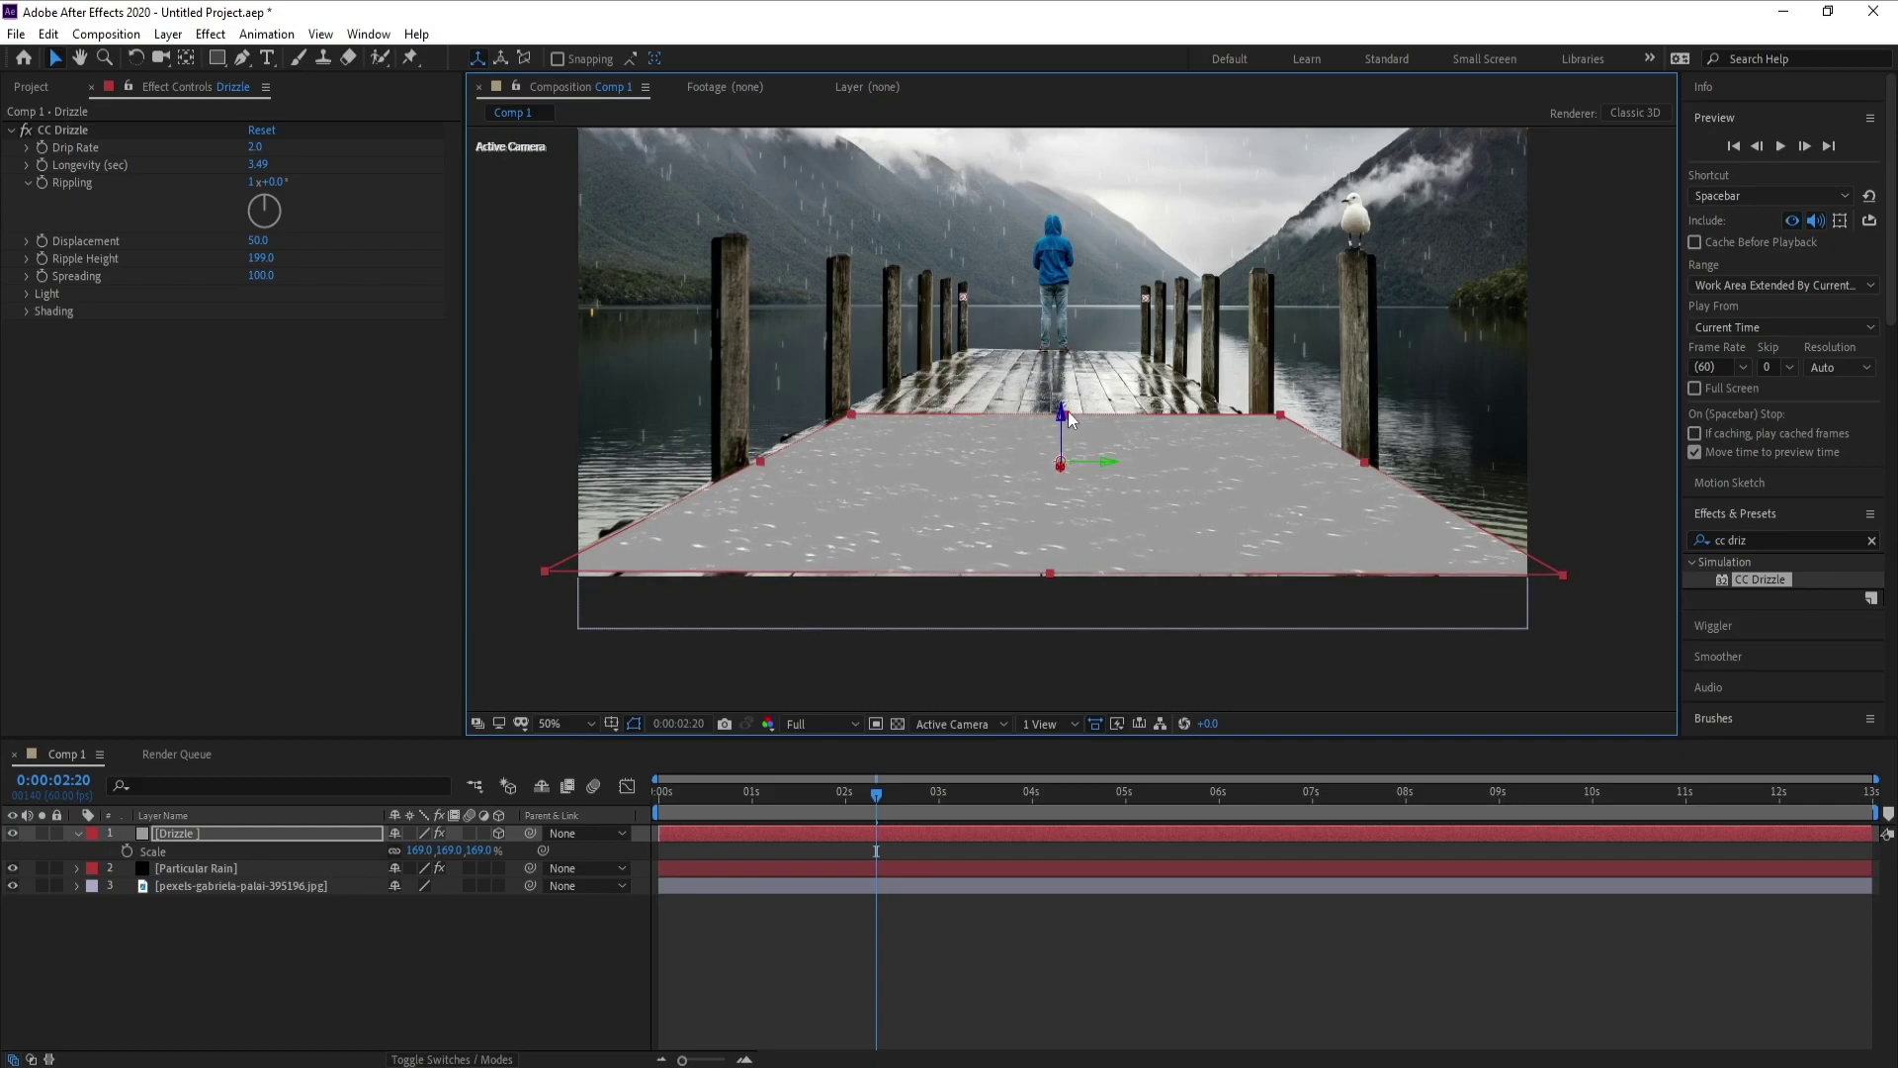
pyautogui.moveTo(1071, 410); pyautogui.dragTo(1069, 384)
pyautogui.moveTo(1060, 469); pyautogui.dragTo(1084, 198)
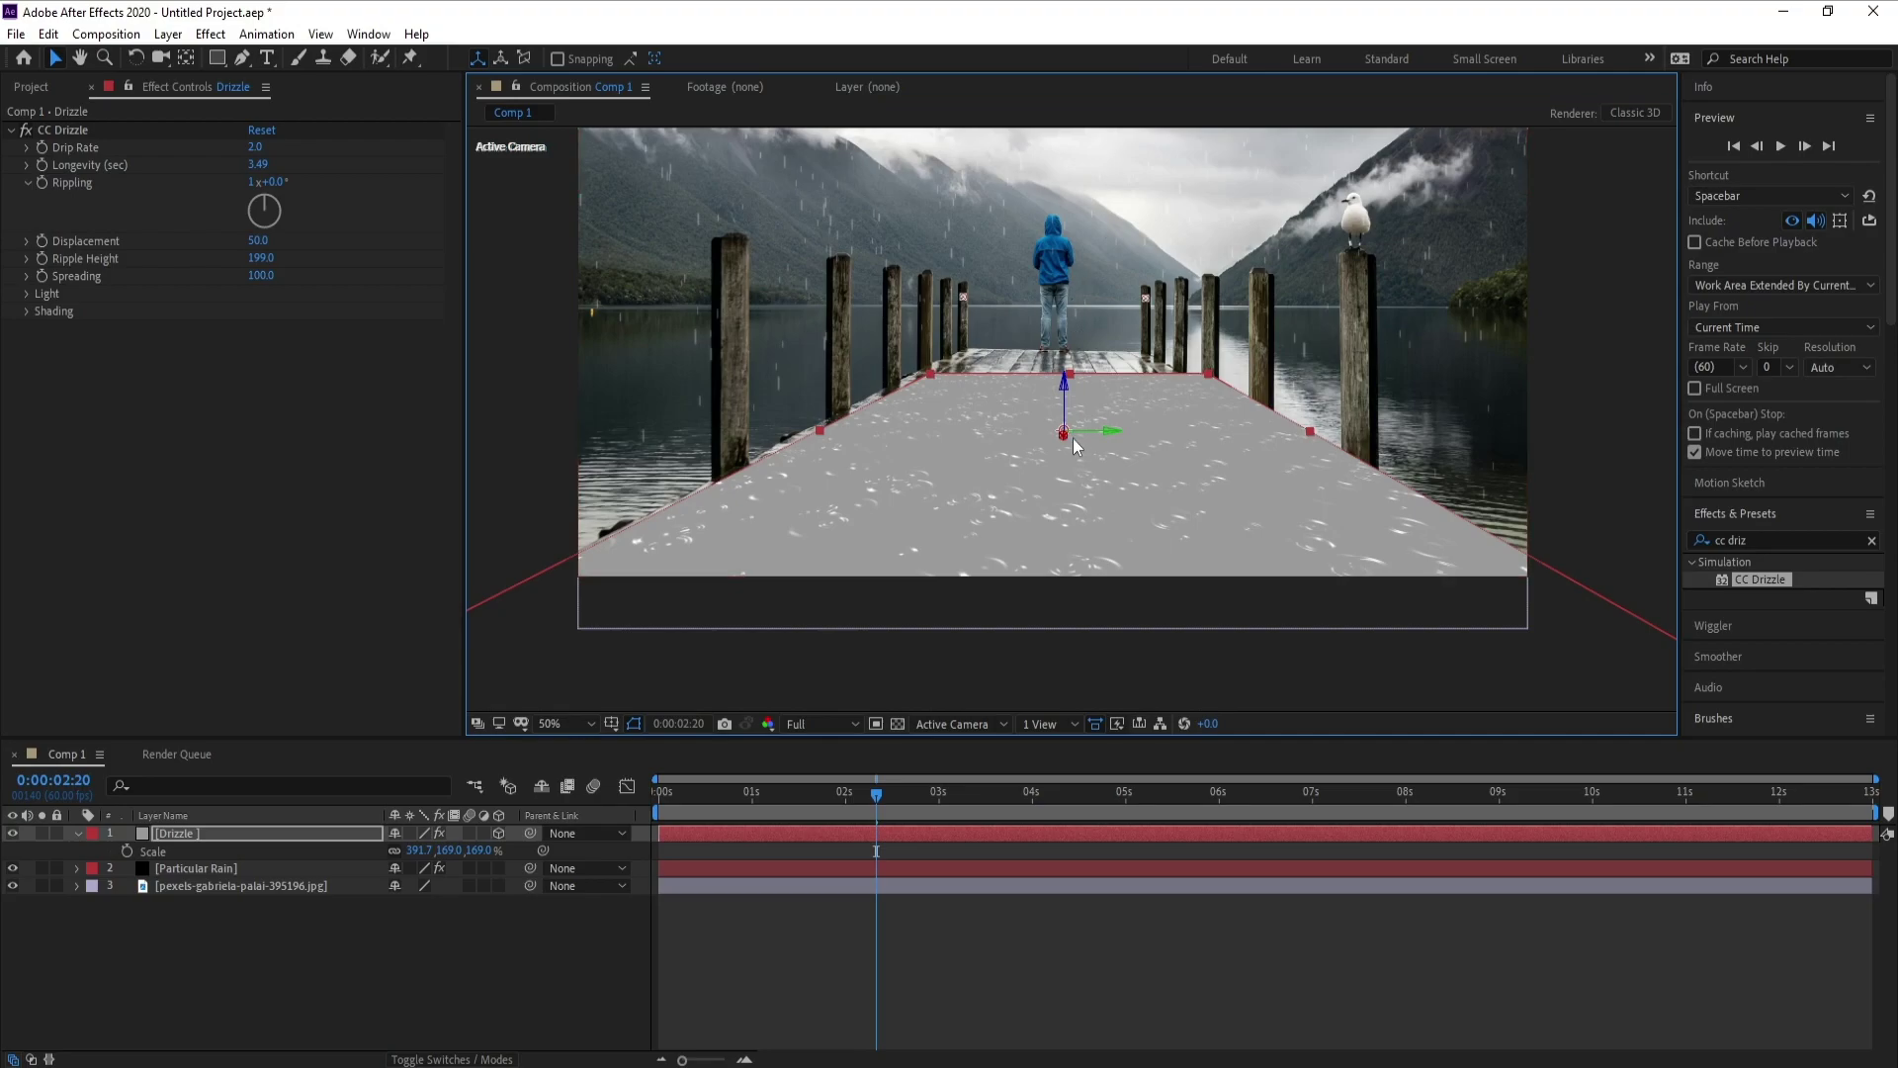
pyautogui.moveTo(1065, 383); pyautogui.dragTo(1076, 259)
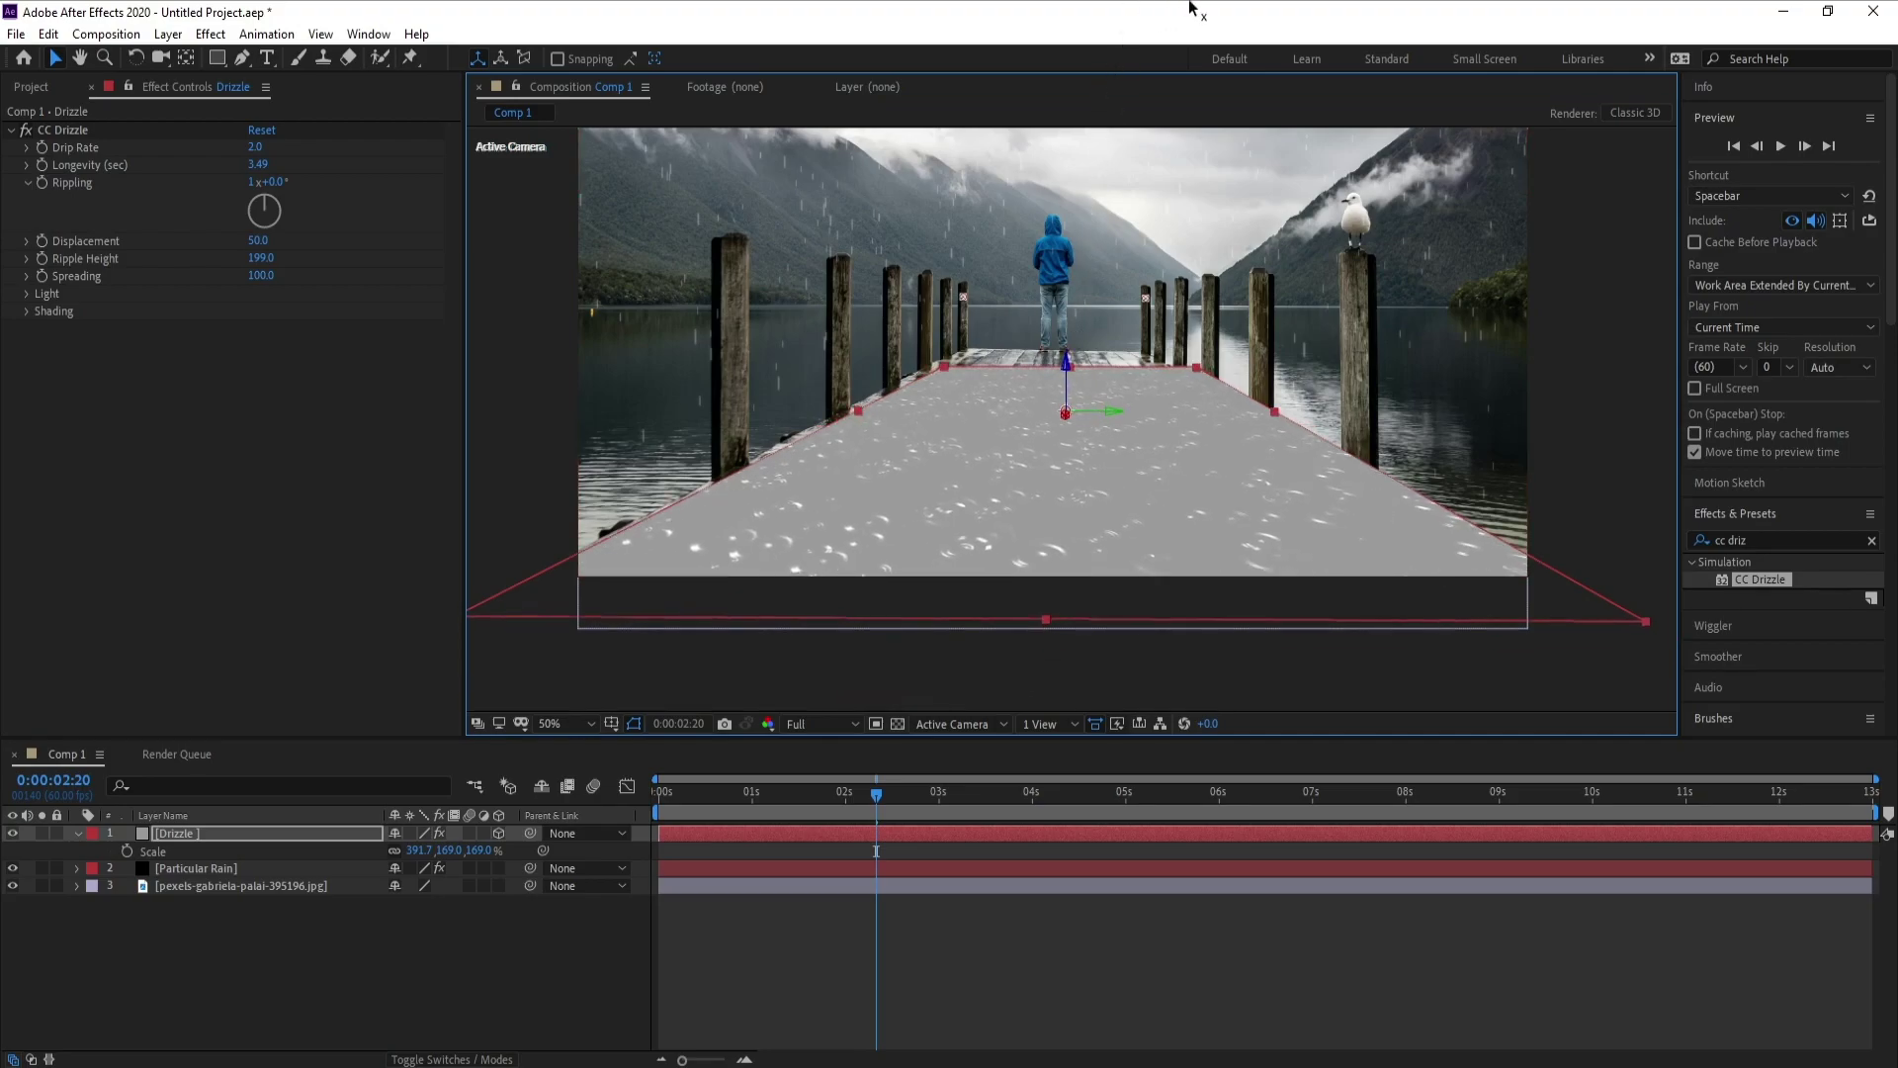
pyautogui.moveTo(1065, 415); pyautogui.dragTo(1124, 129)
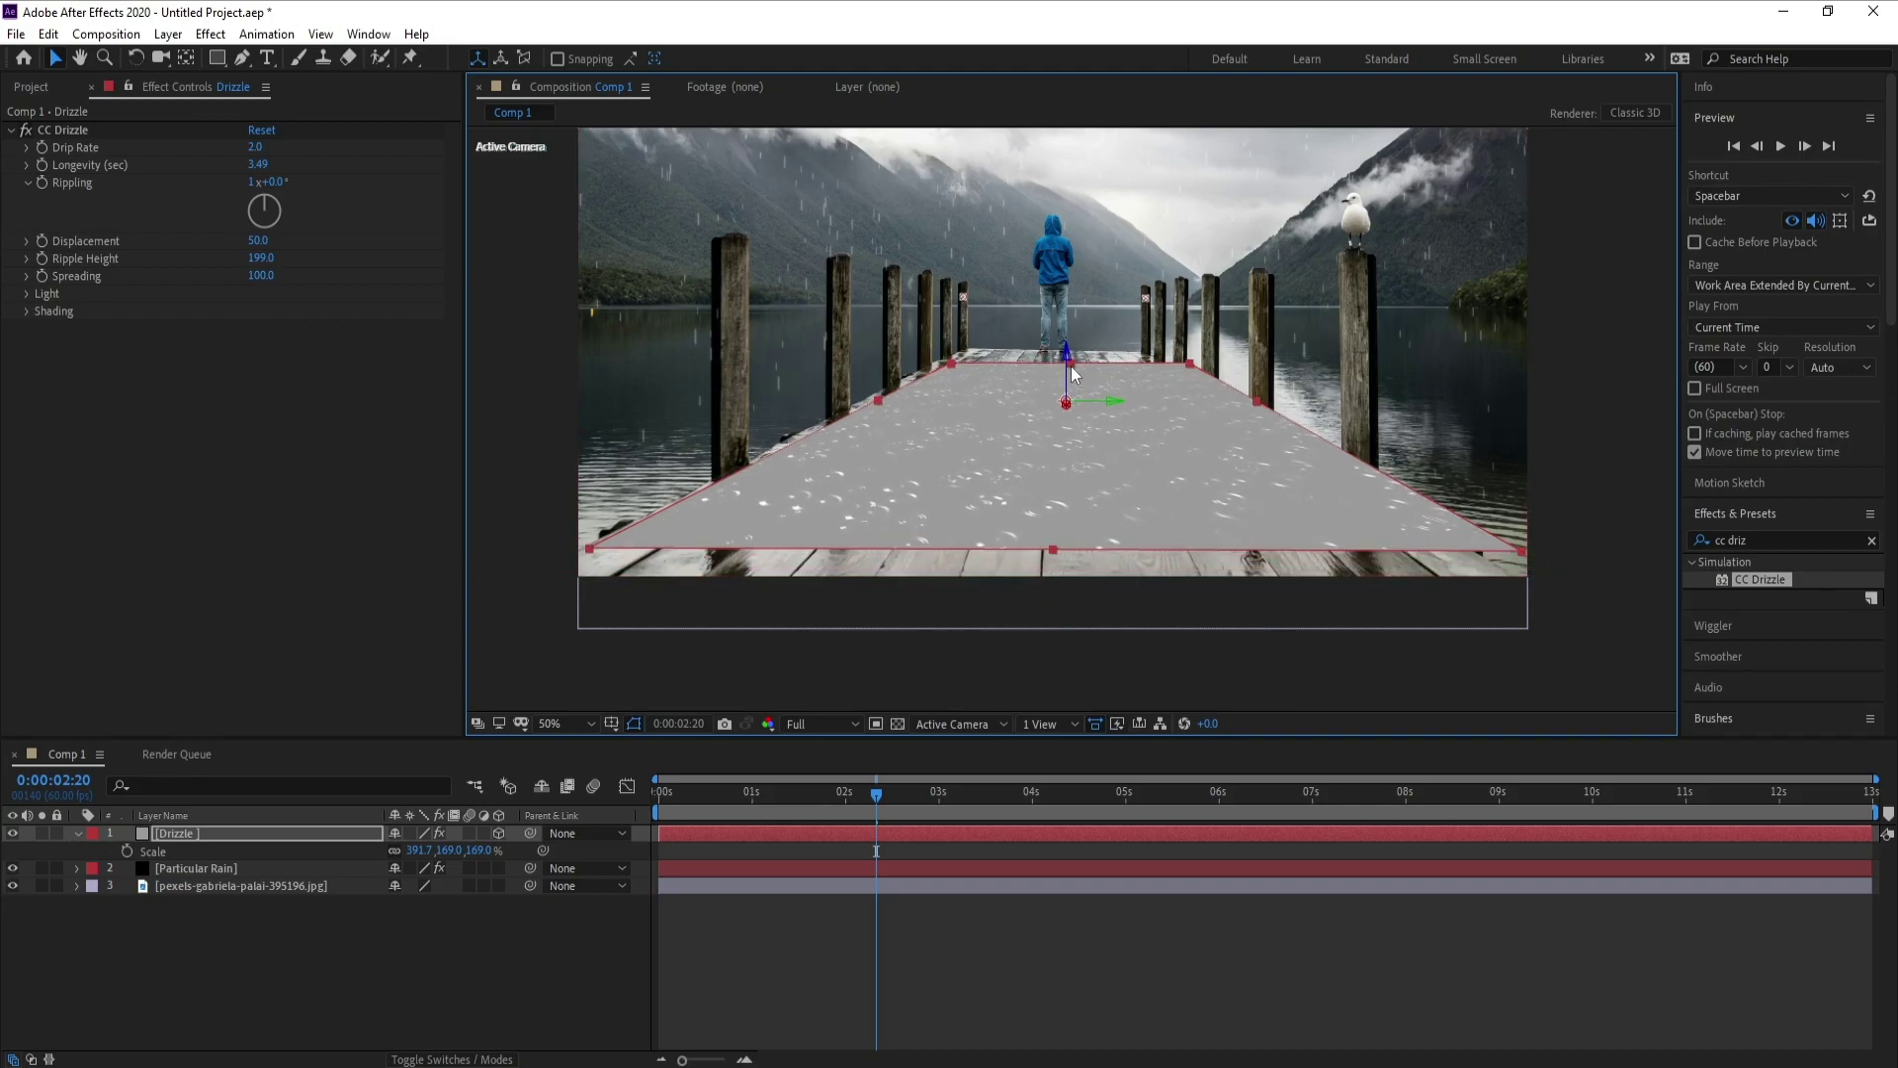
pyautogui.moveTo(1071, 357); pyautogui.dragTo(1066, 400)
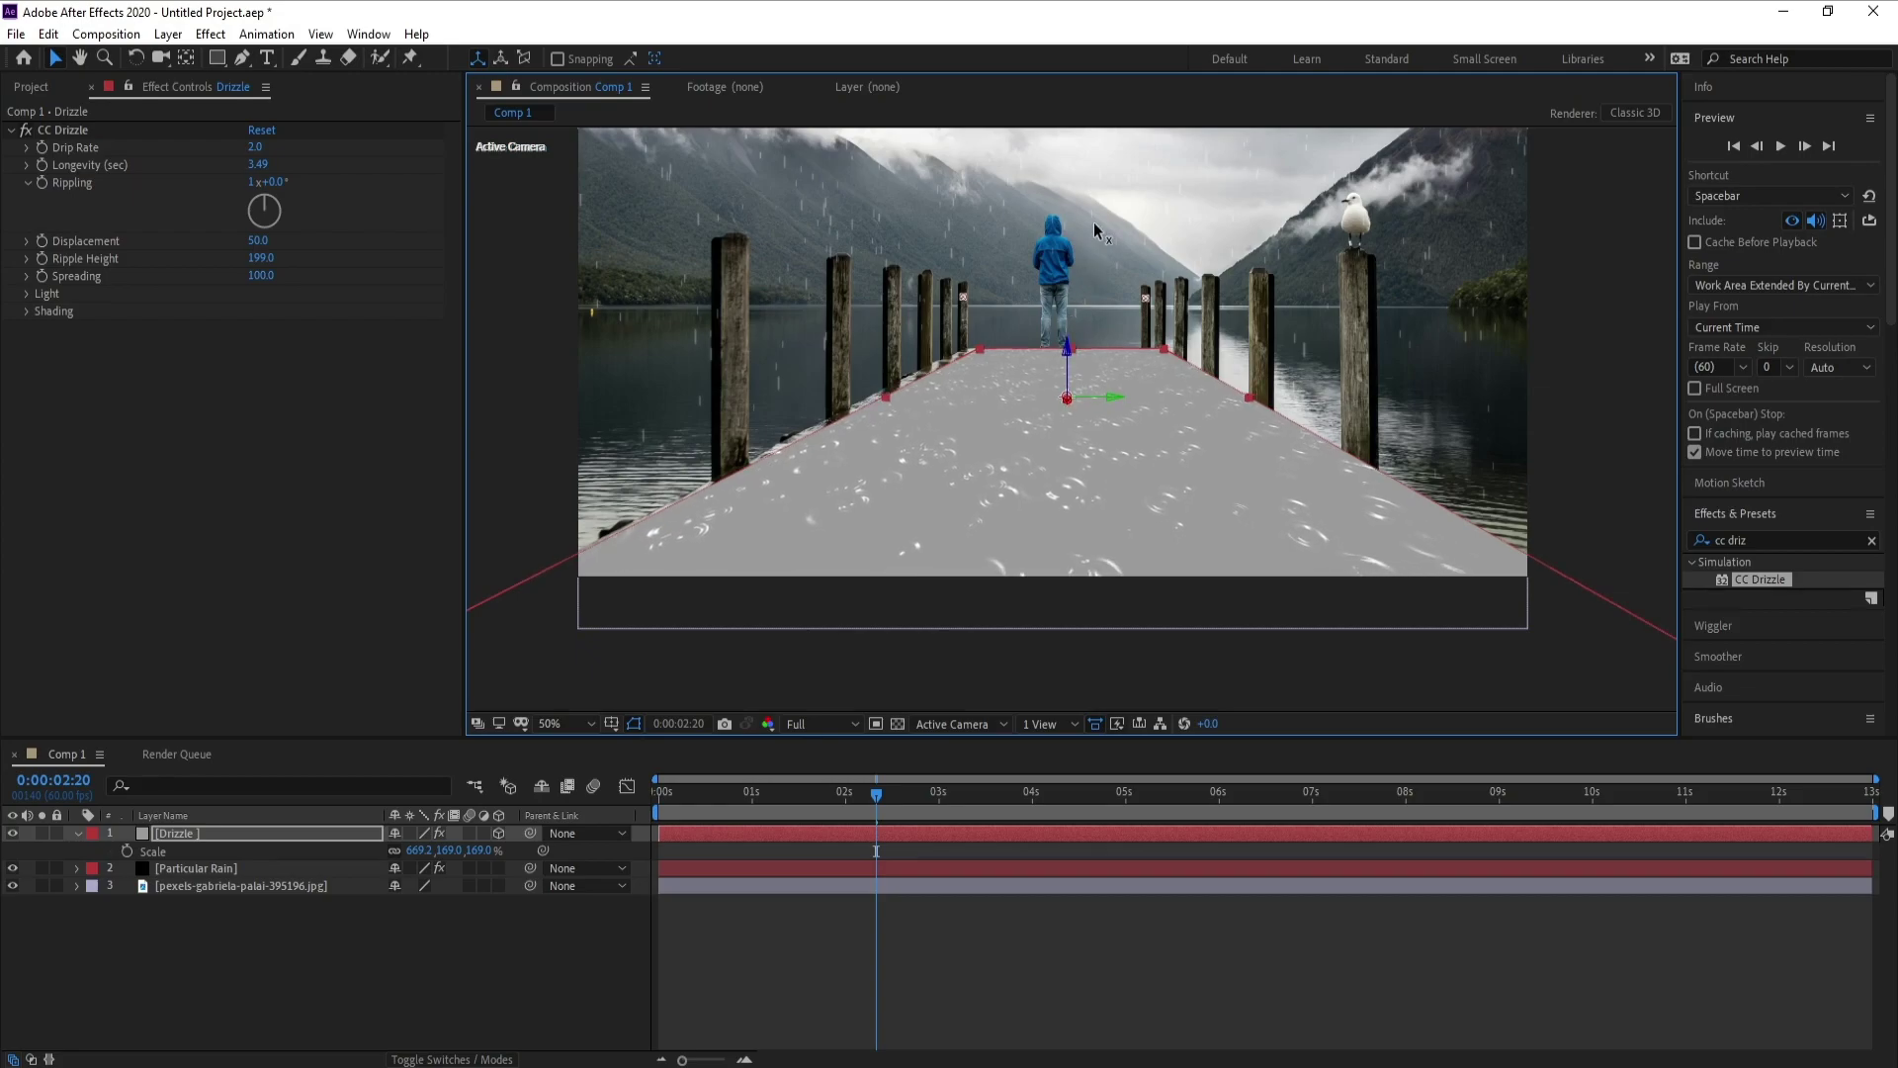
pyautogui.moveTo(1112, 394); pyautogui.dragTo(1108, 395)
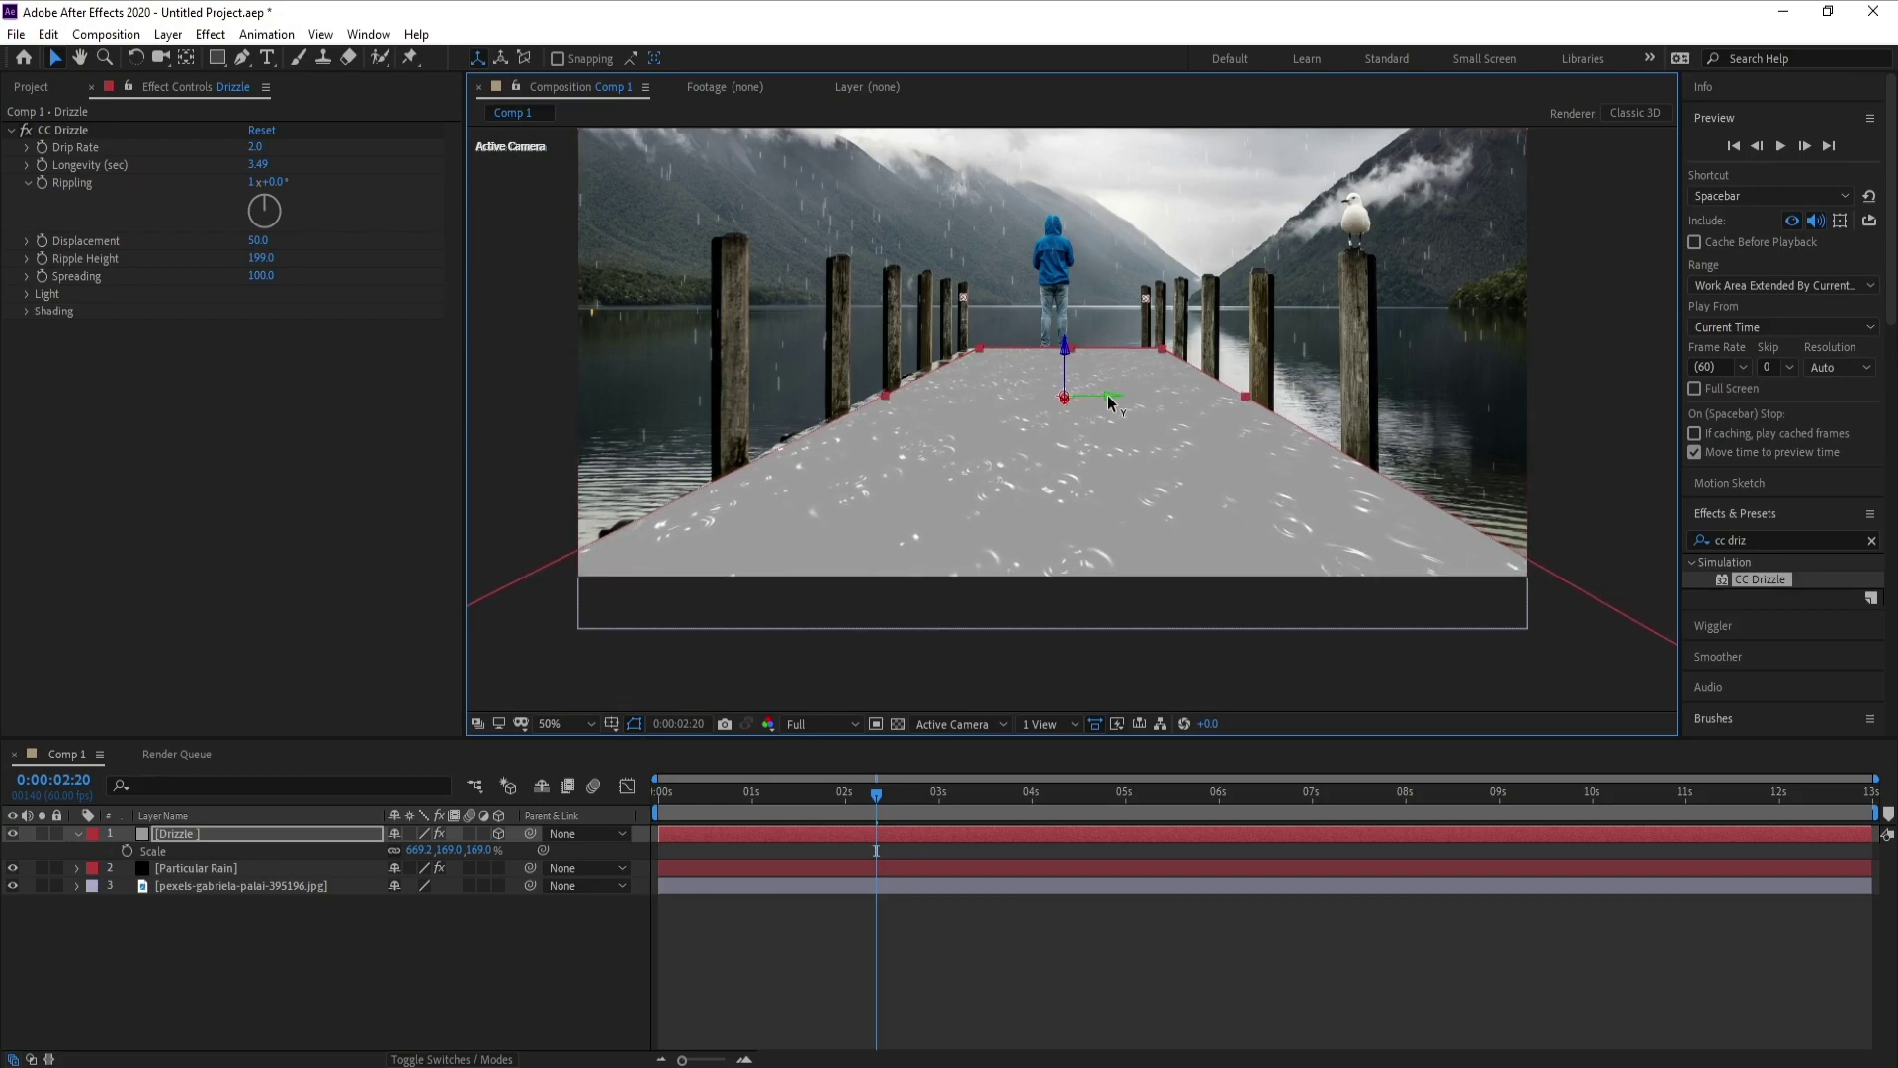
pyautogui.moveTo(981, 342); pyautogui.dragTo(971, 344)
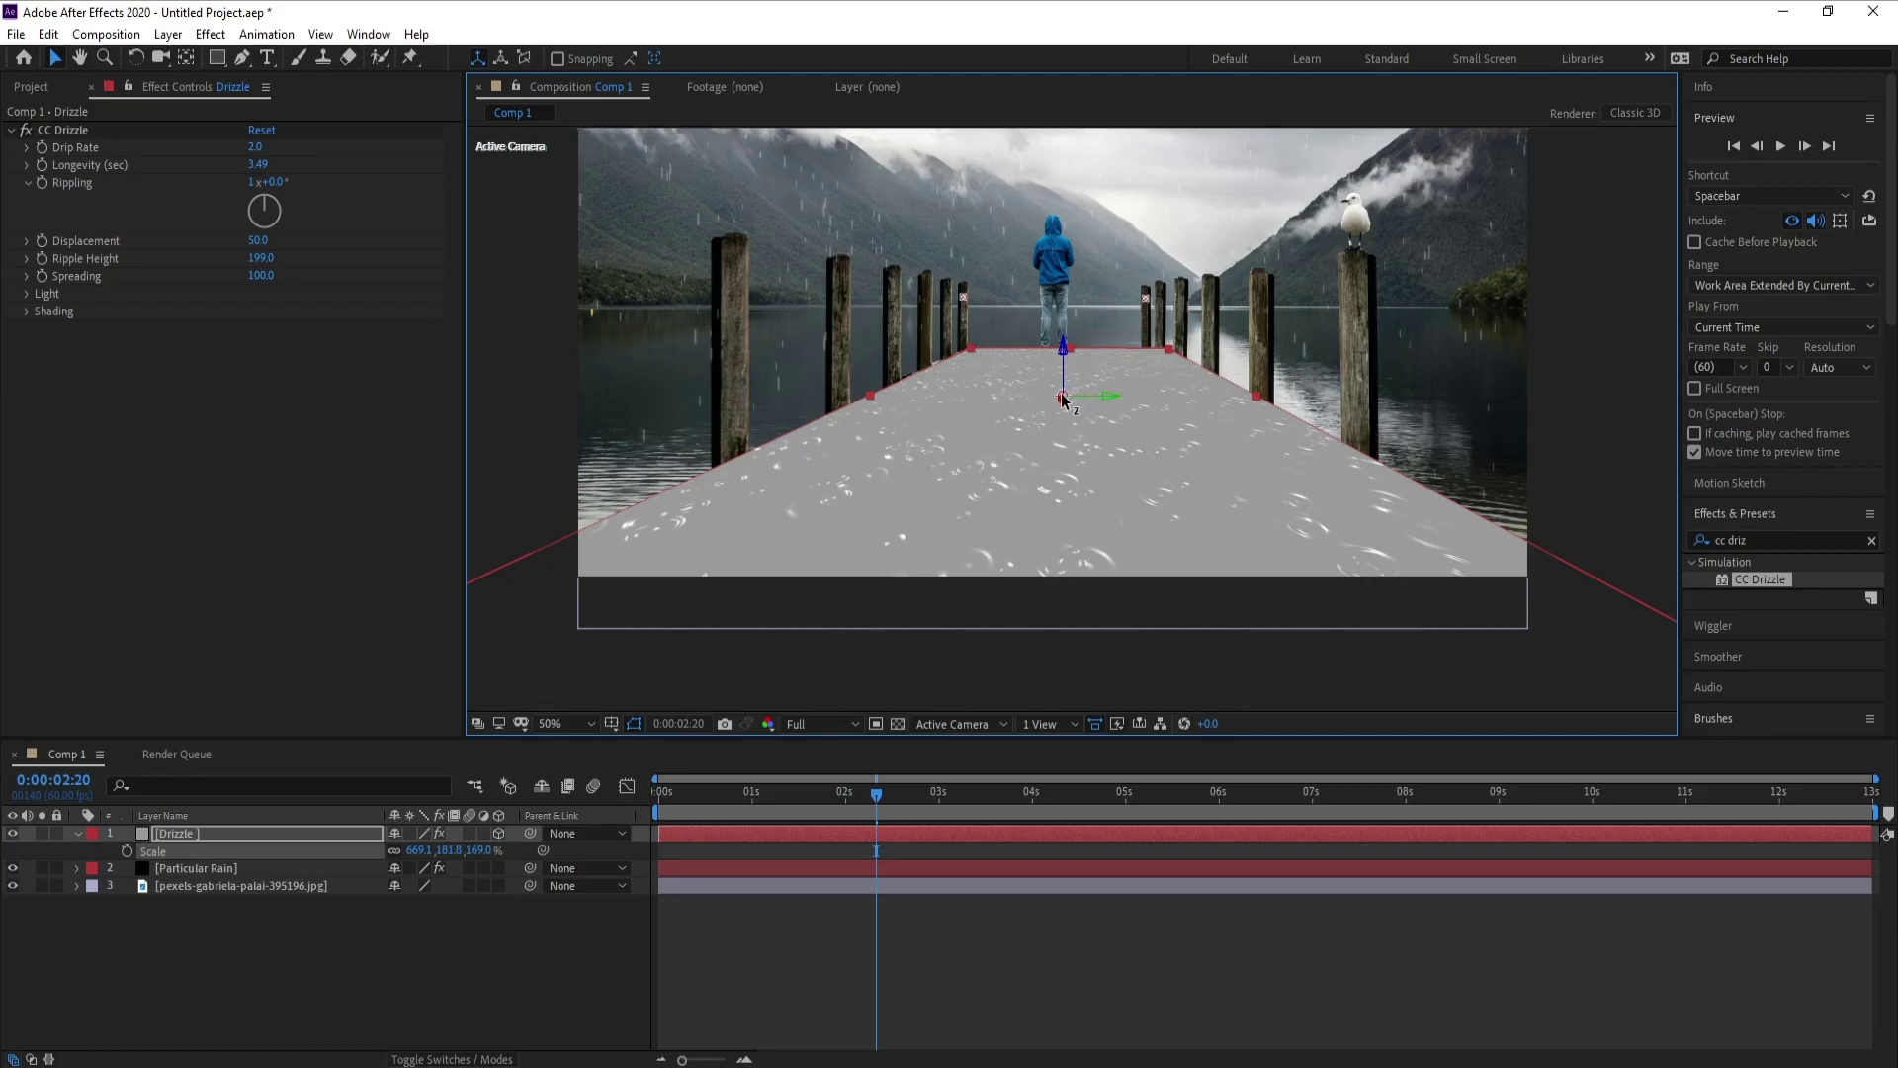
pyautogui.moveTo(1069, 348); pyautogui.dragTo(1121, 285)
pyautogui.moveTo(1063, 399); pyautogui.dragTo(1093, 346)
pyautogui.press('space')
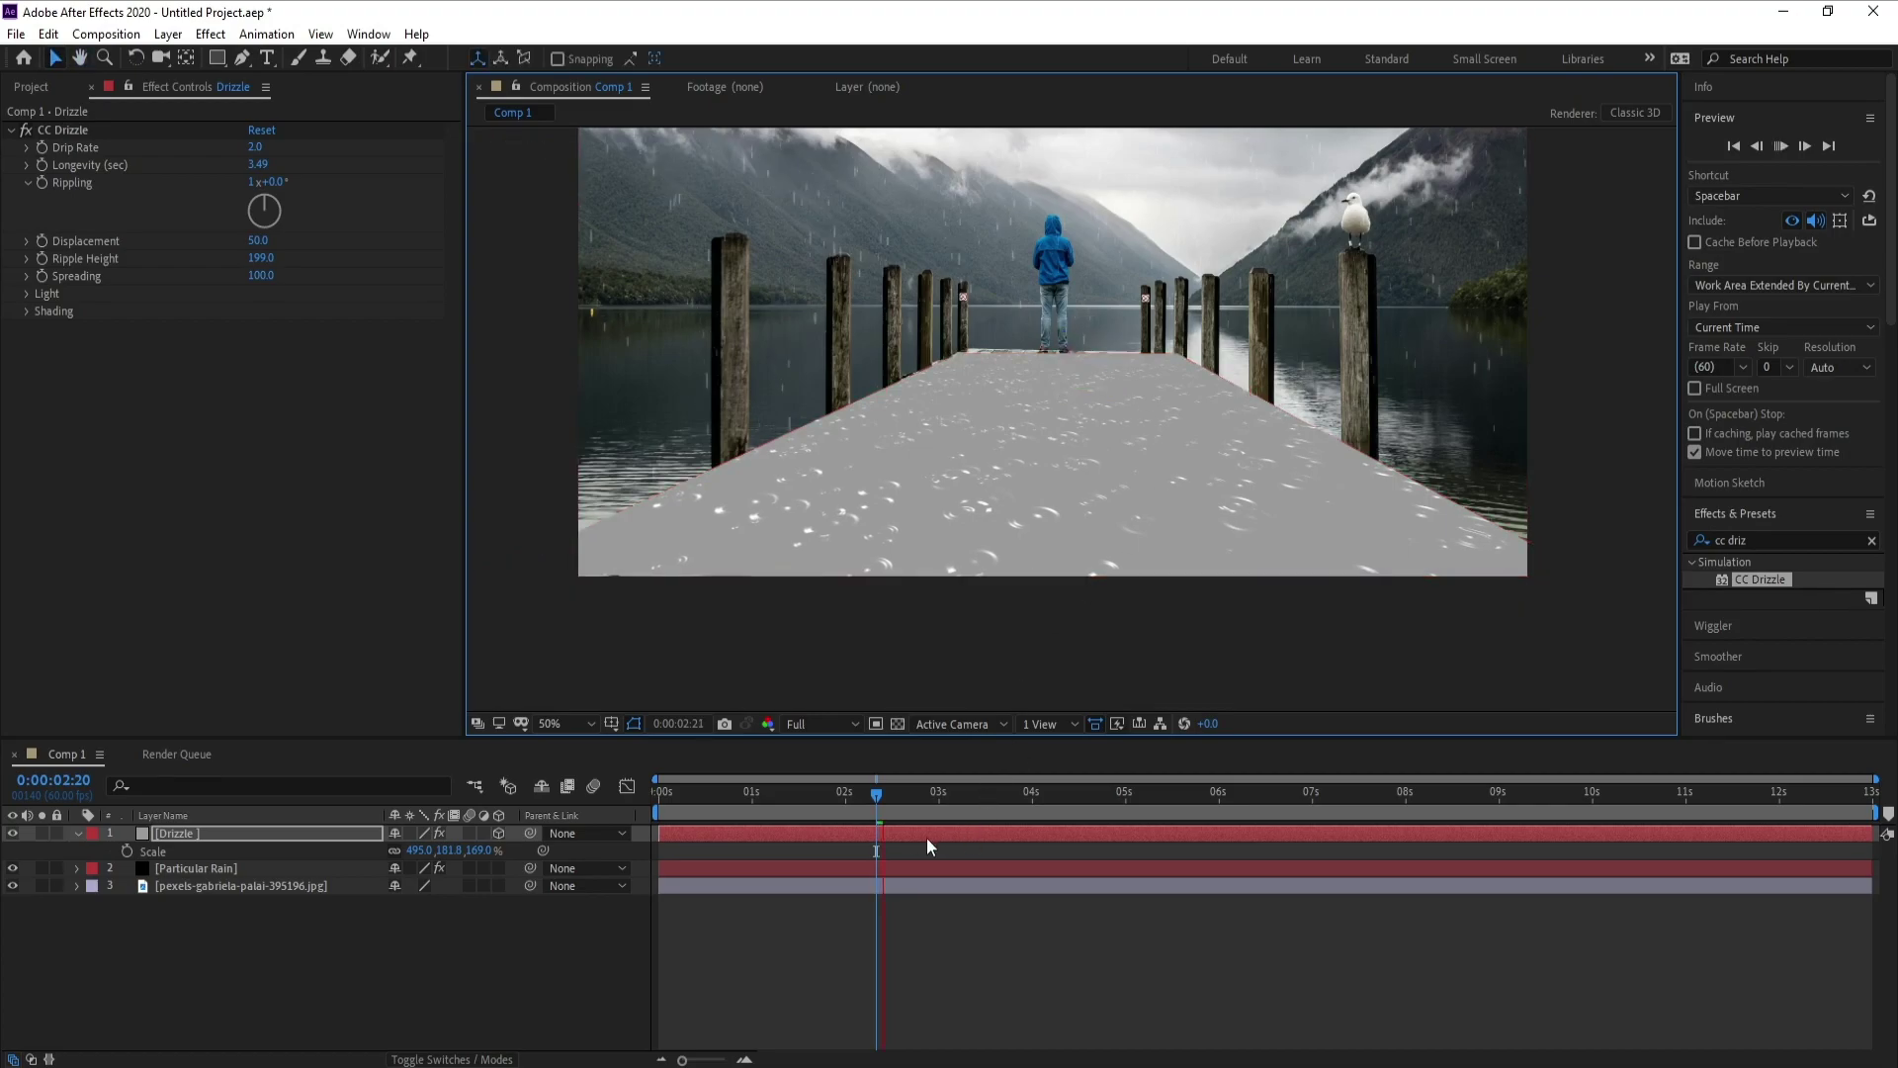
pyautogui.moveTo(880, 798); pyautogui.dragTo(858, 801)
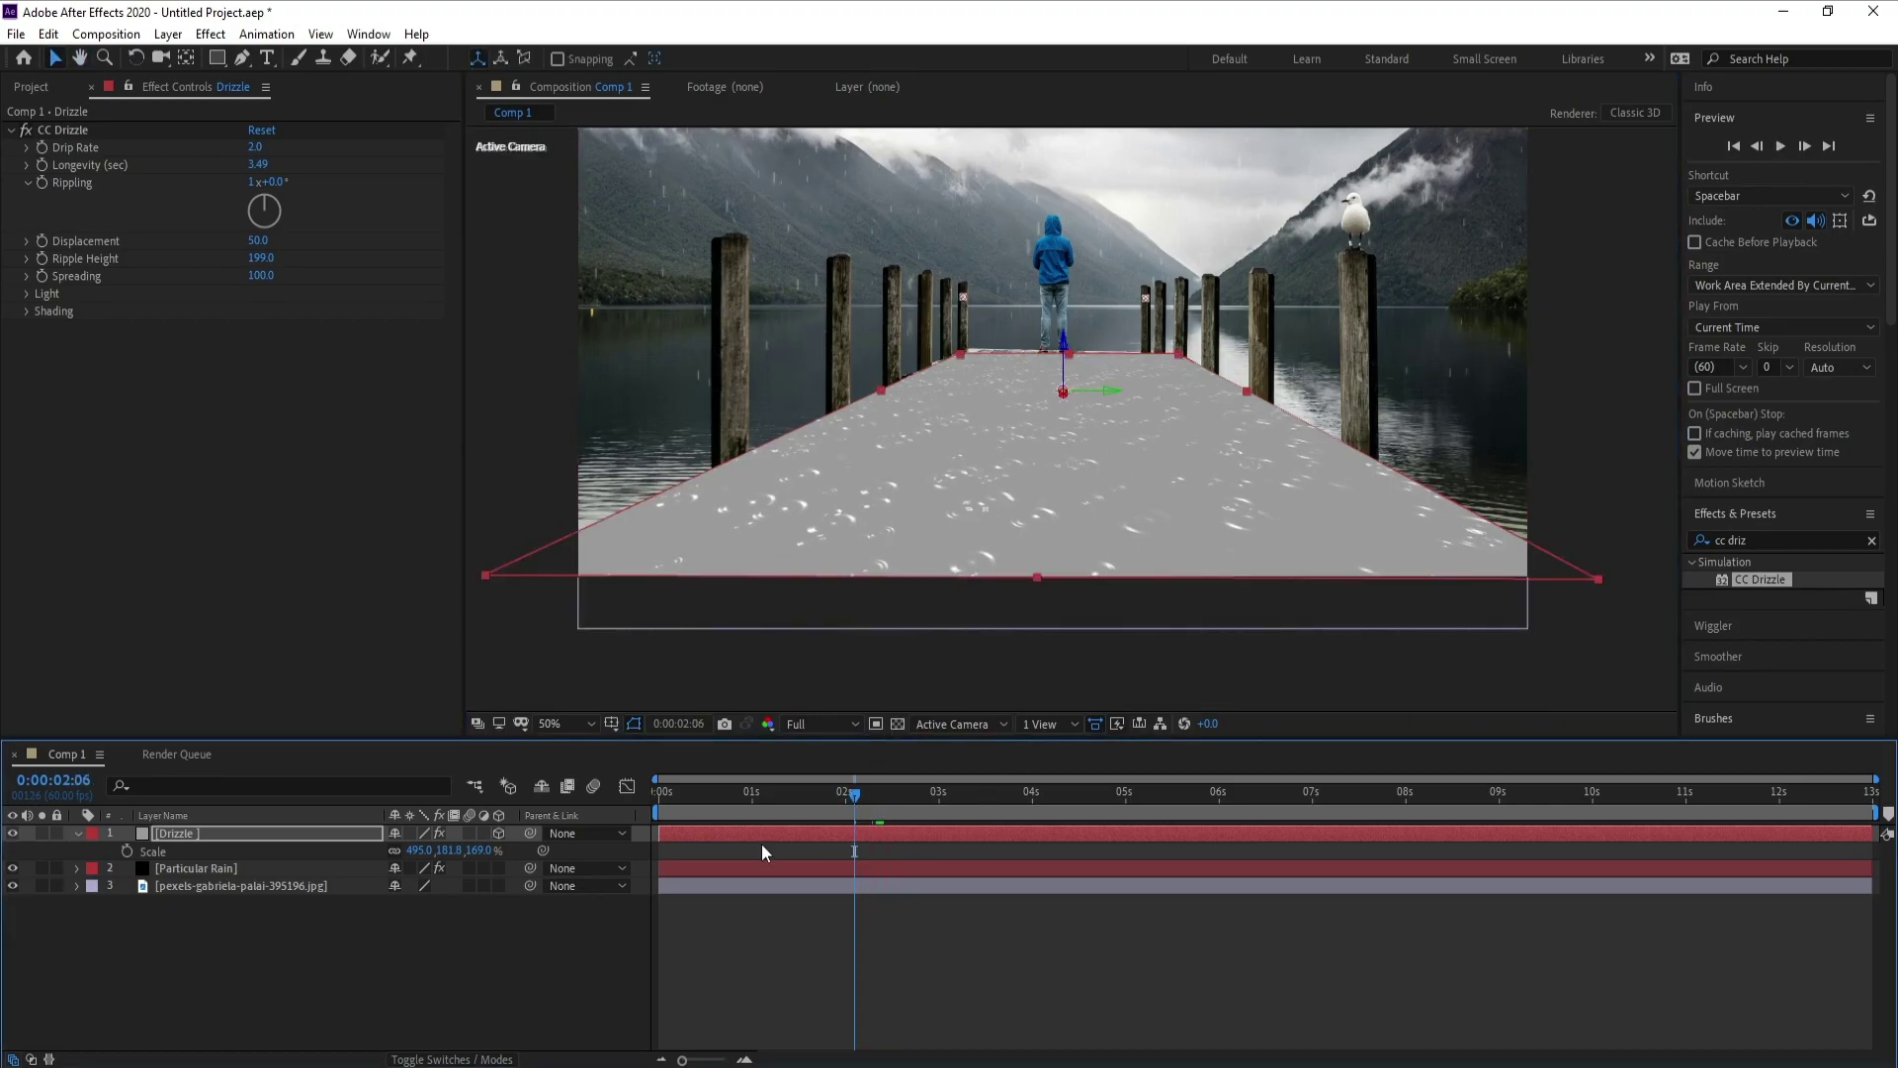
# Set the Drizzle layer's blending mode to Overlay.
pyautogui.click(454, 1058)
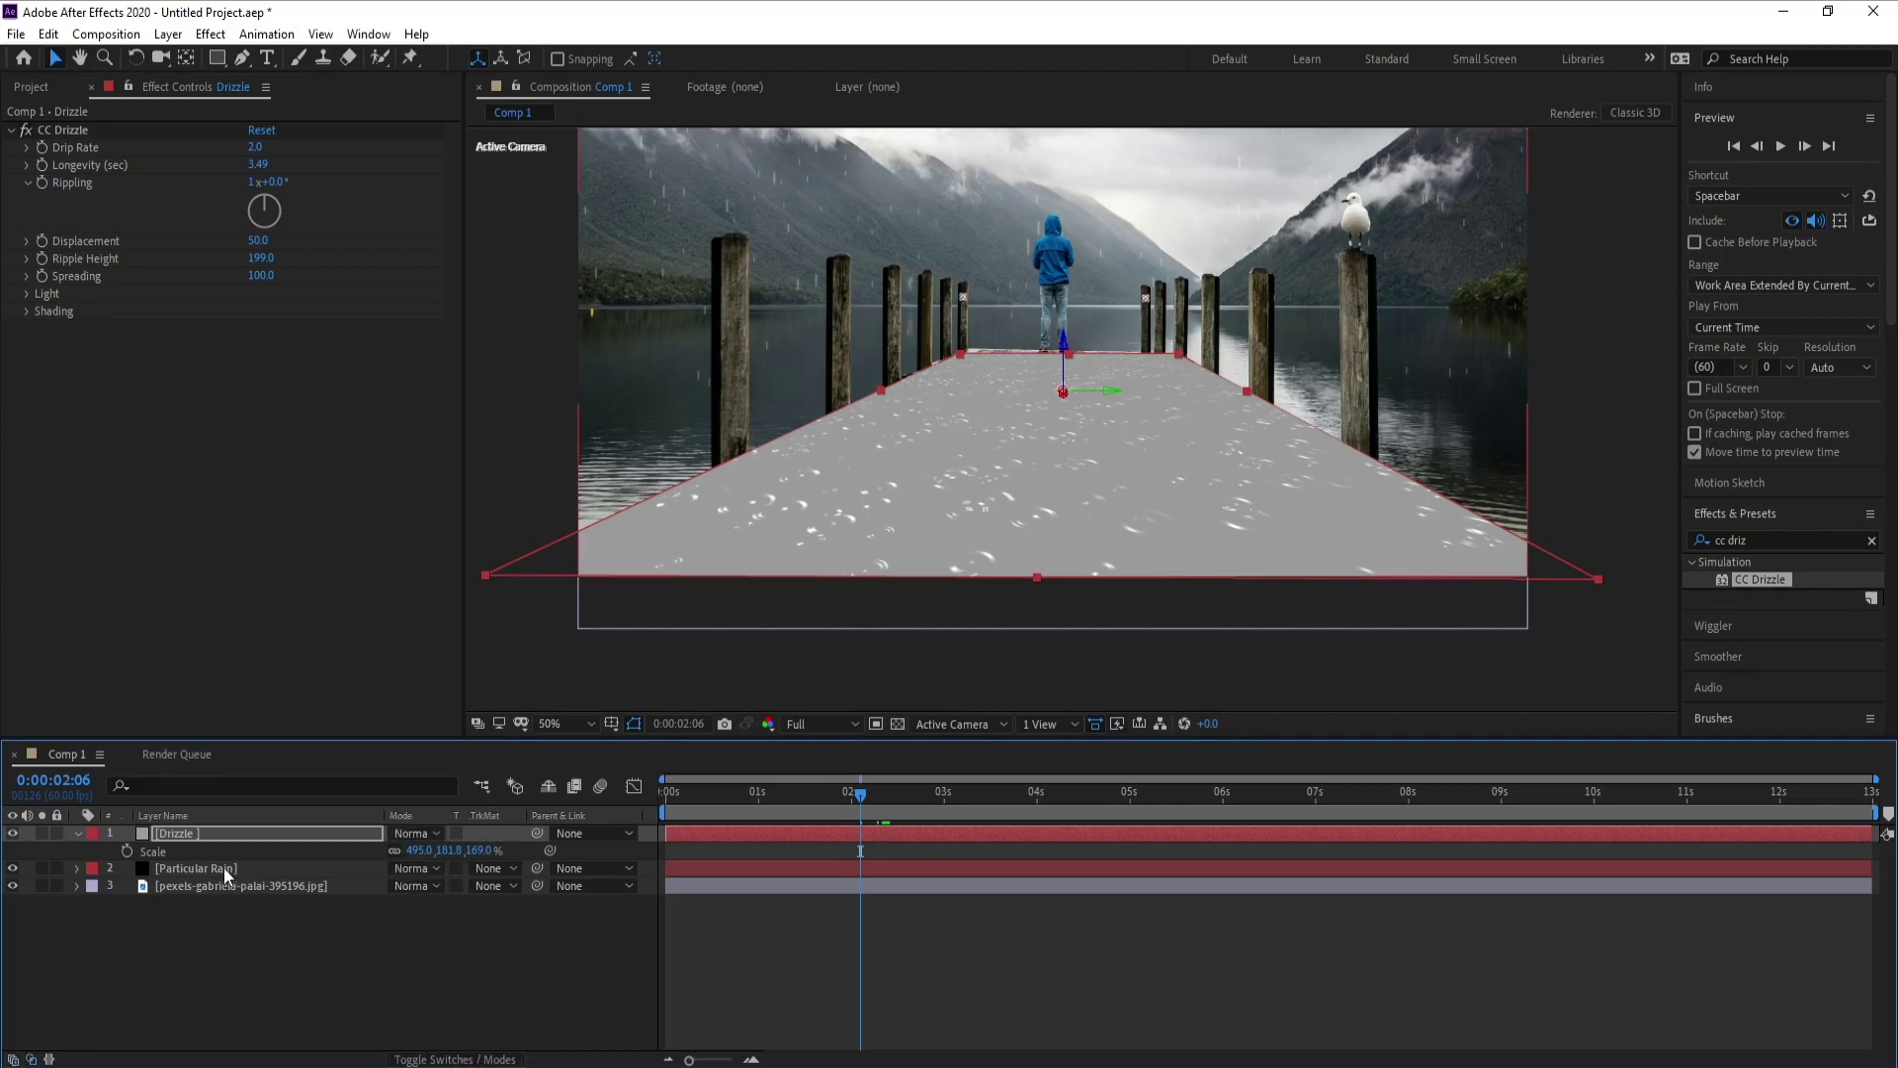
pyautogui.click(164, 832)
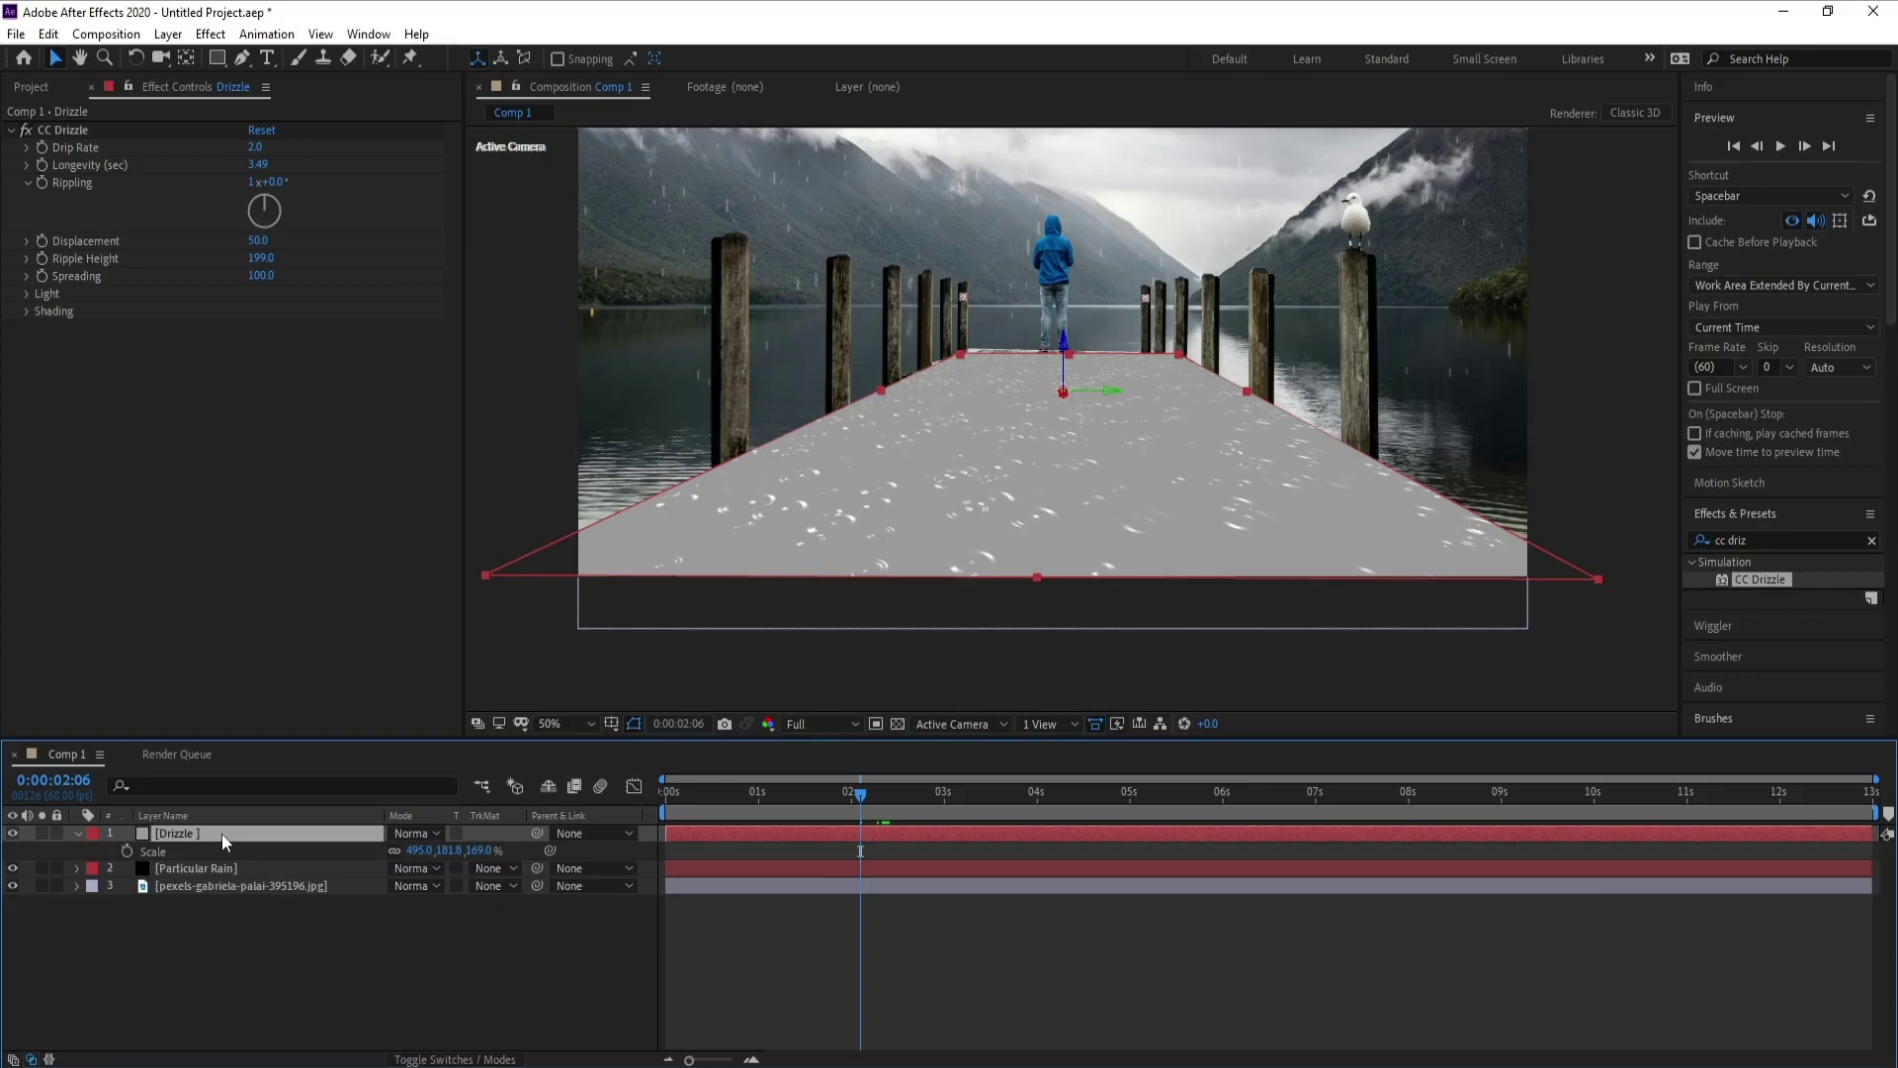
pyautogui.click(418, 834)
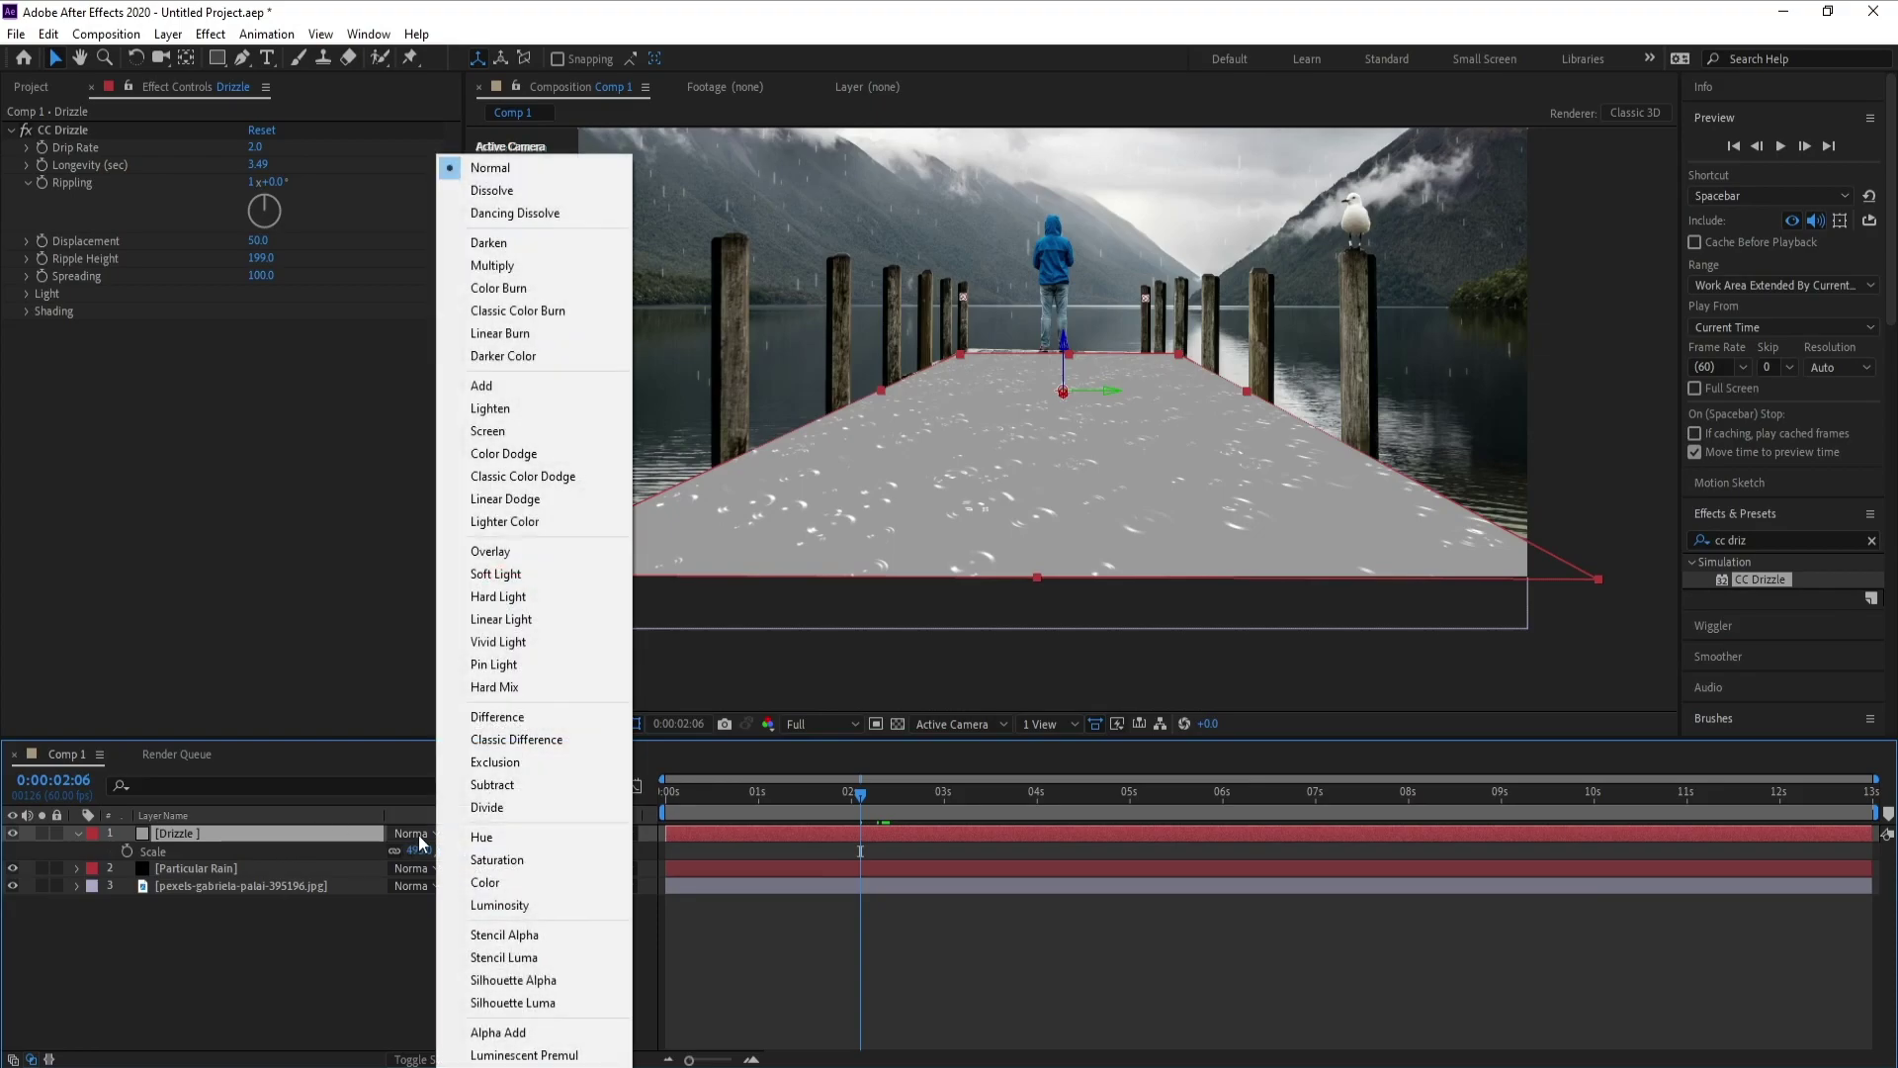
pyautogui.click(544, 554)
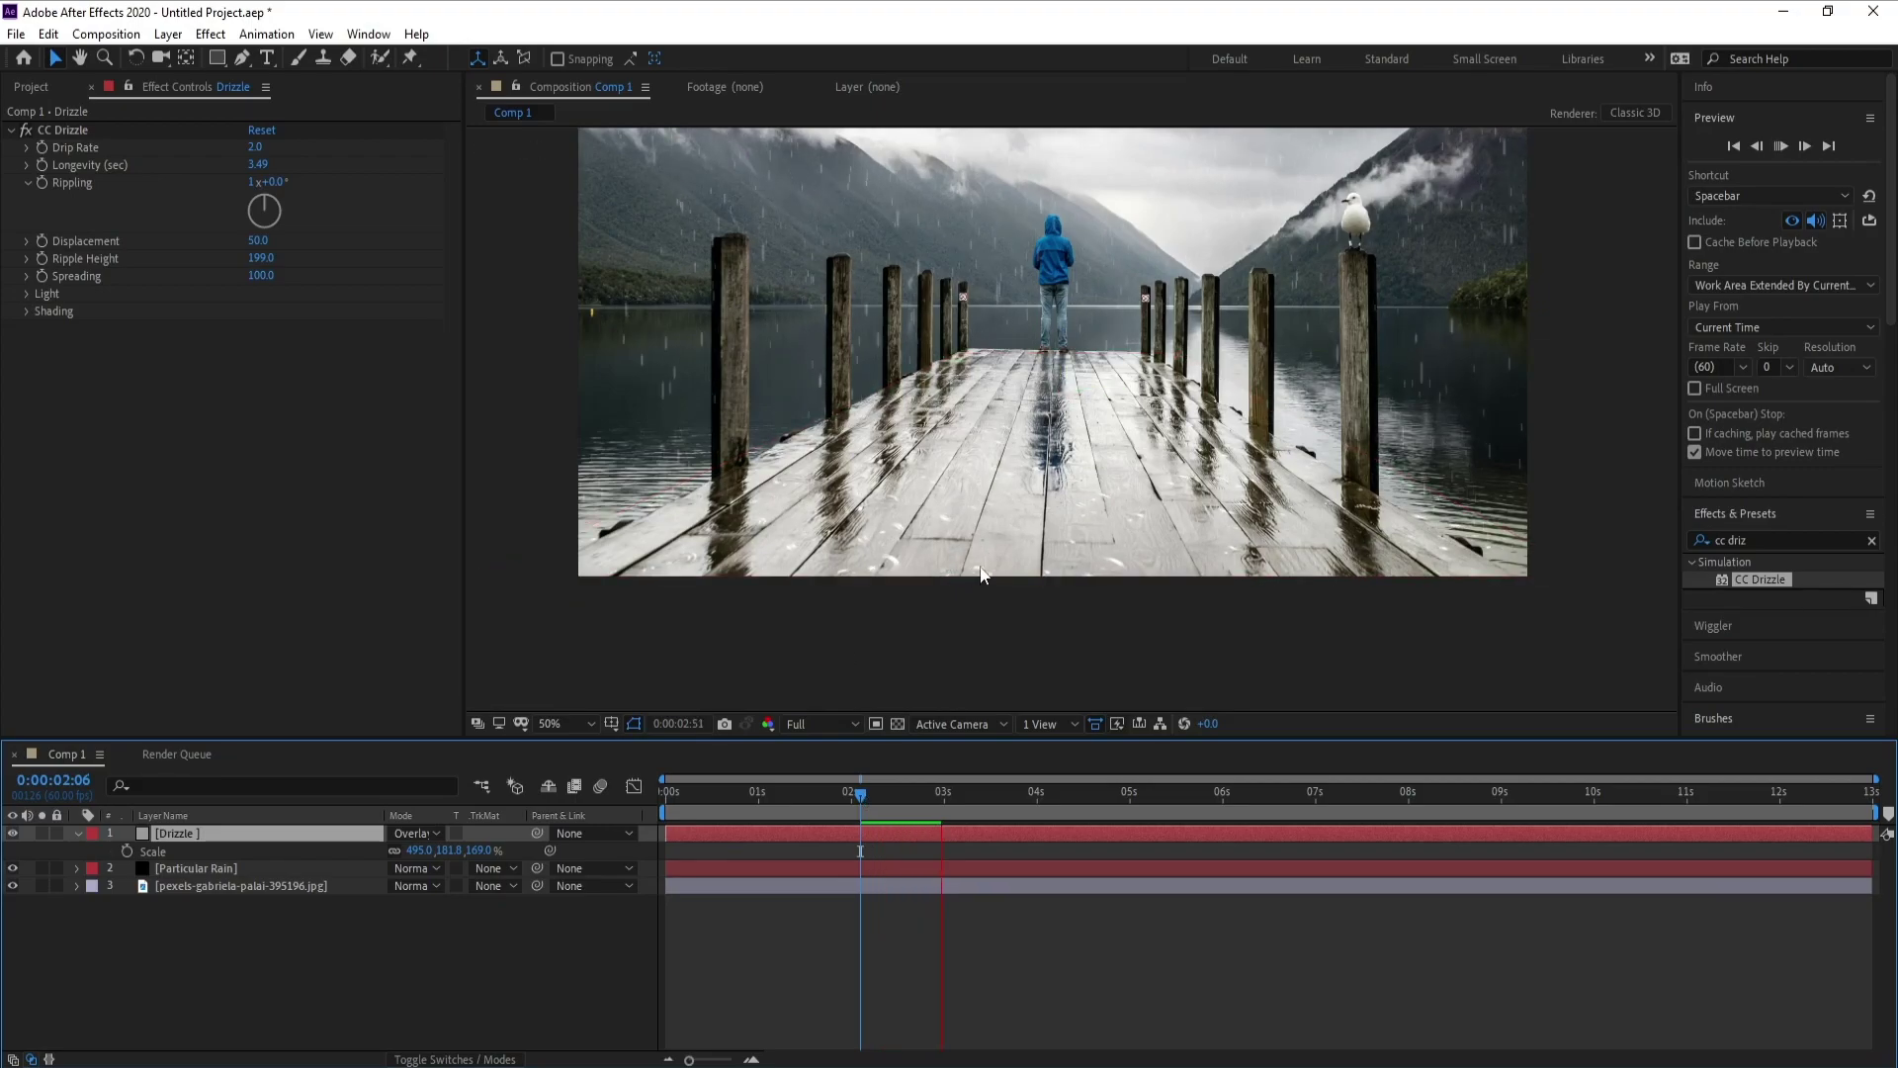
# Stop playback, collapse the Drizzle layer, and hide the Particular Rain layer.
pyautogui.click(861, 795)
pyautogui.click(78, 834)
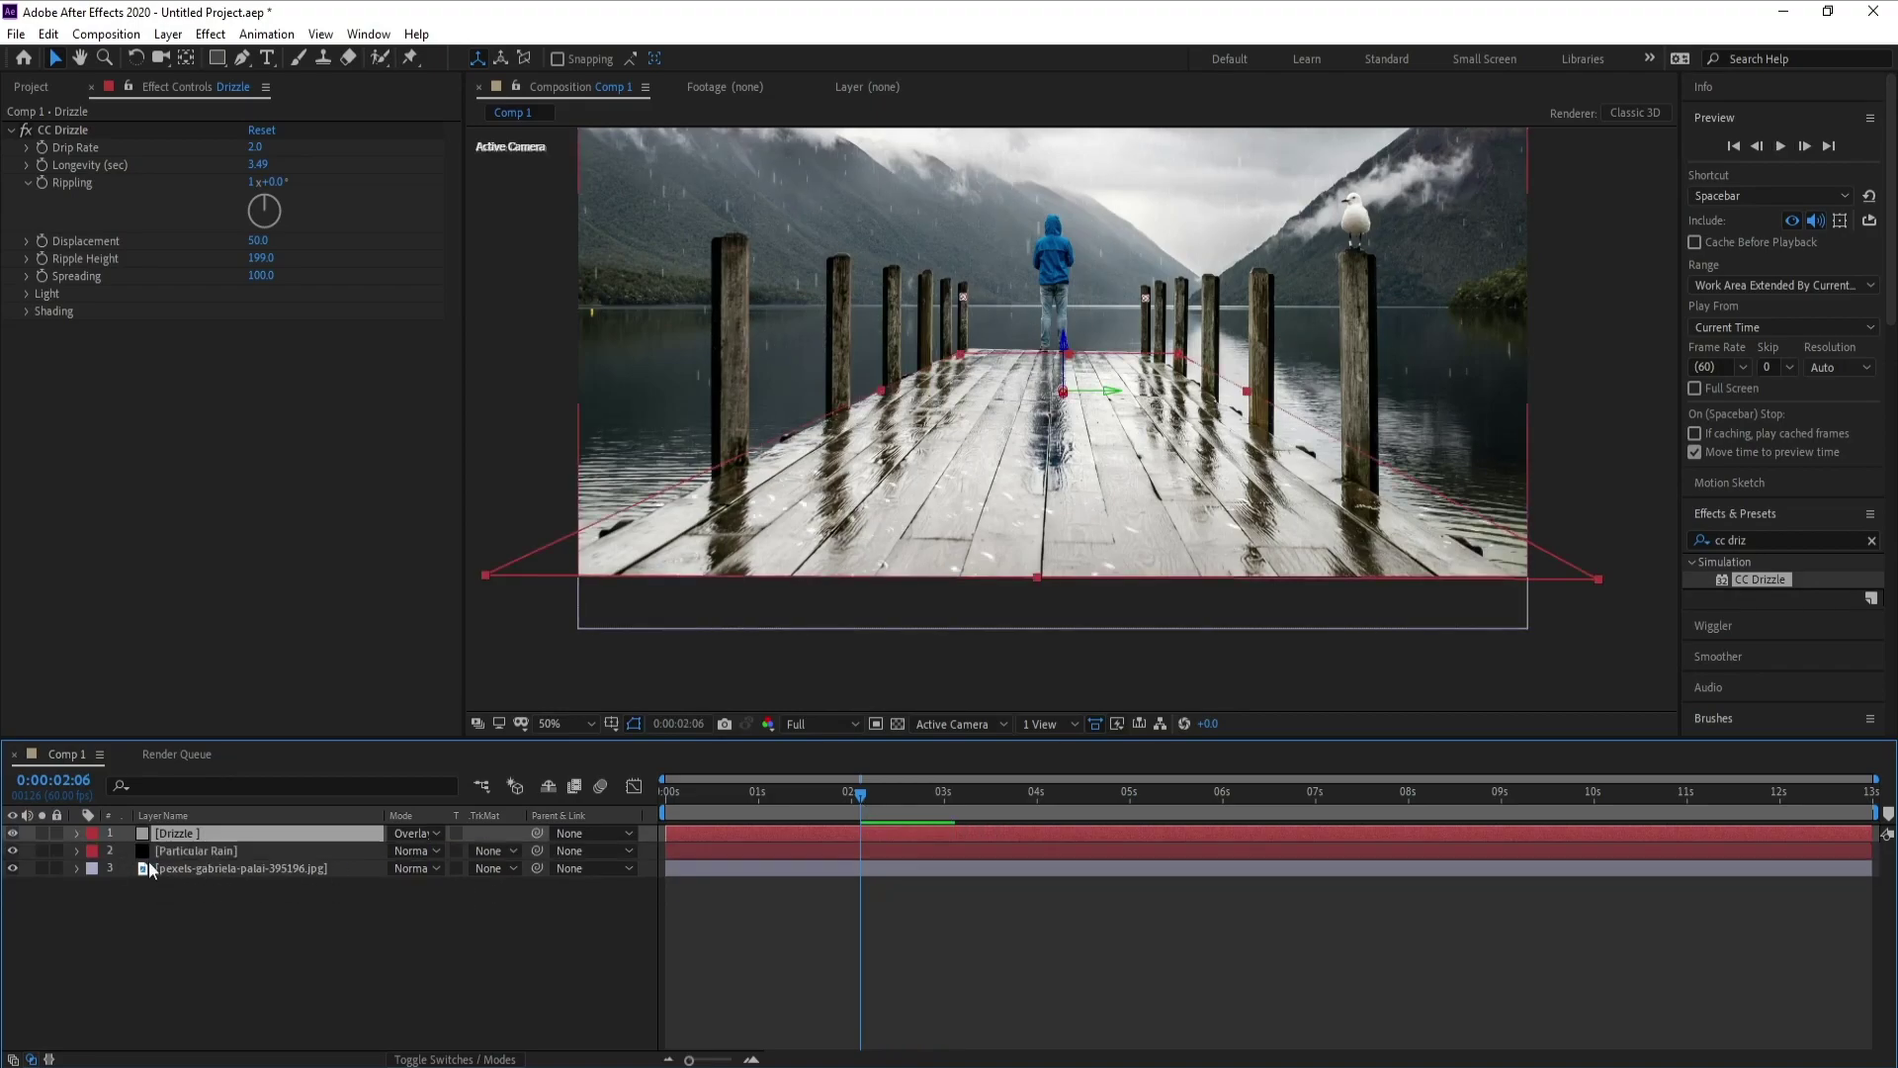
pyautogui.click(188, 852)
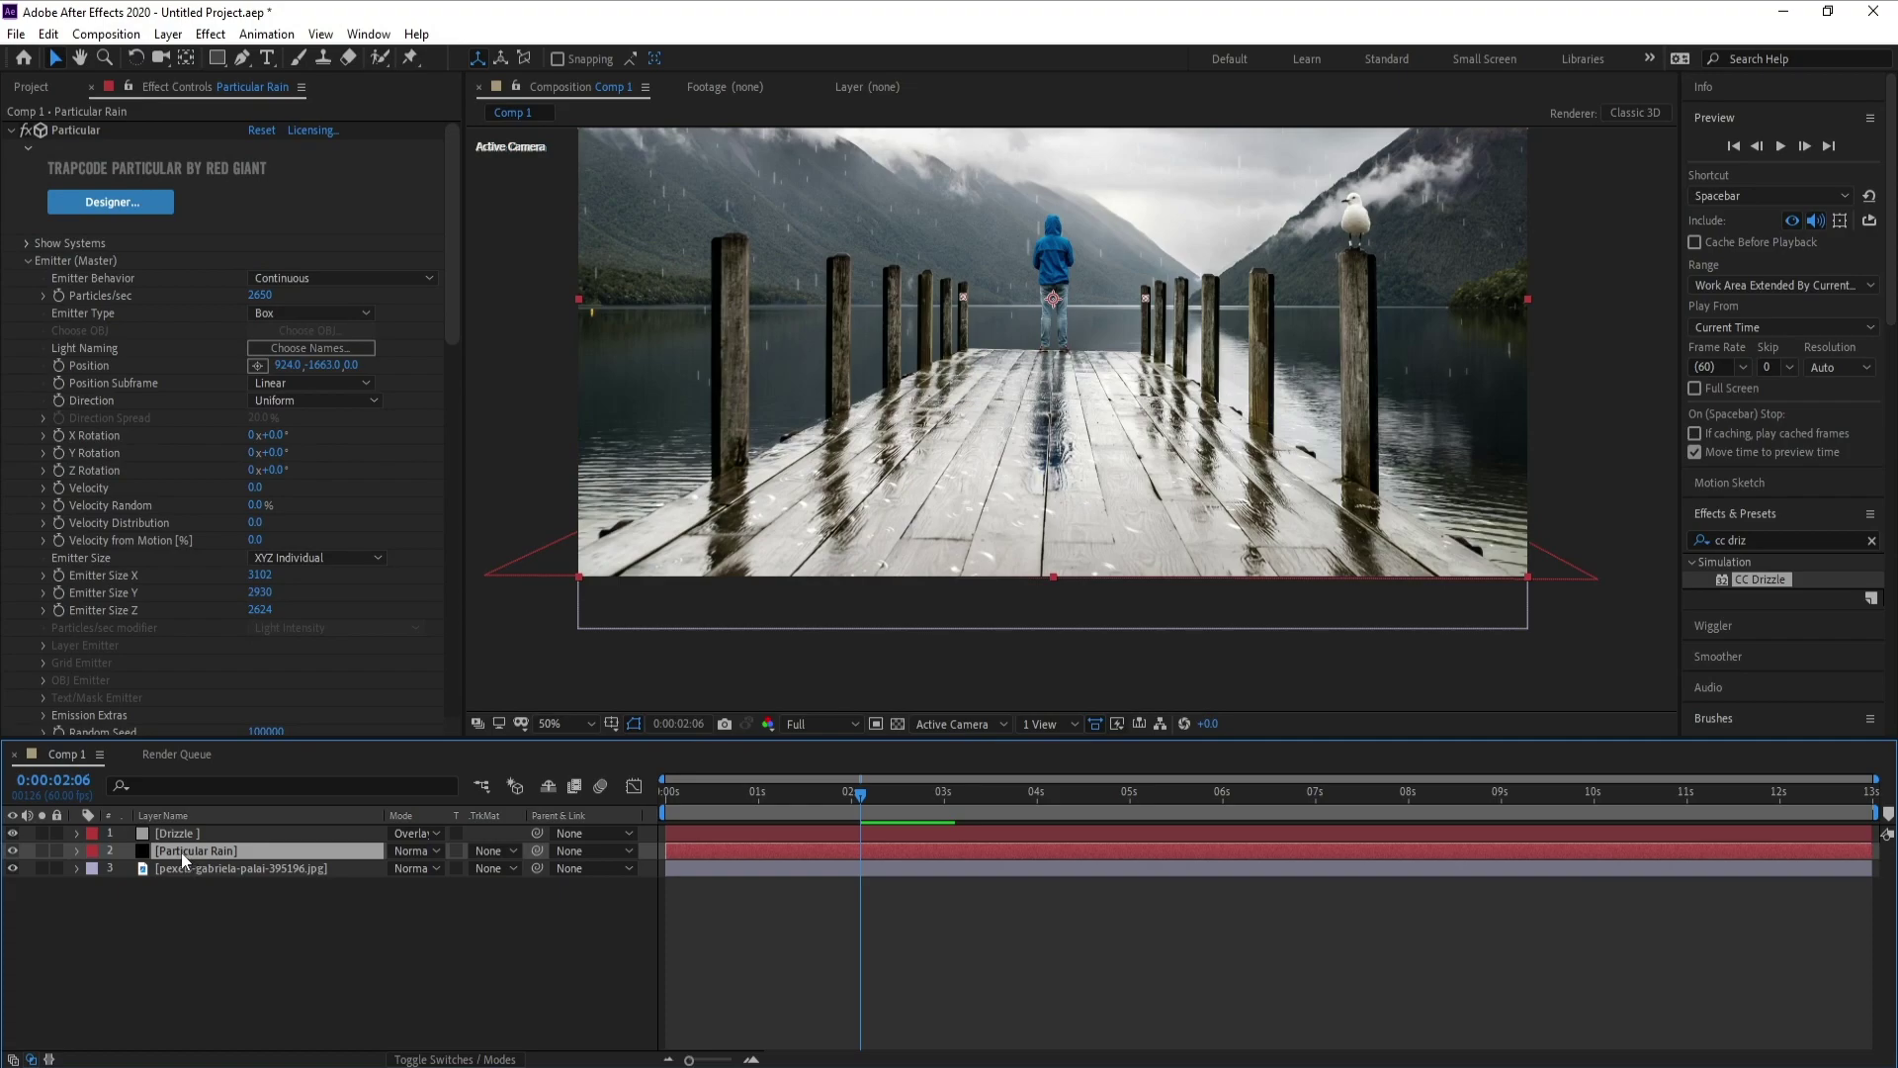
pyautogui.click(12, 851)
# Create a black 1920×1080 solid named RAIN FALL.
pyautogui.click(168, 33)
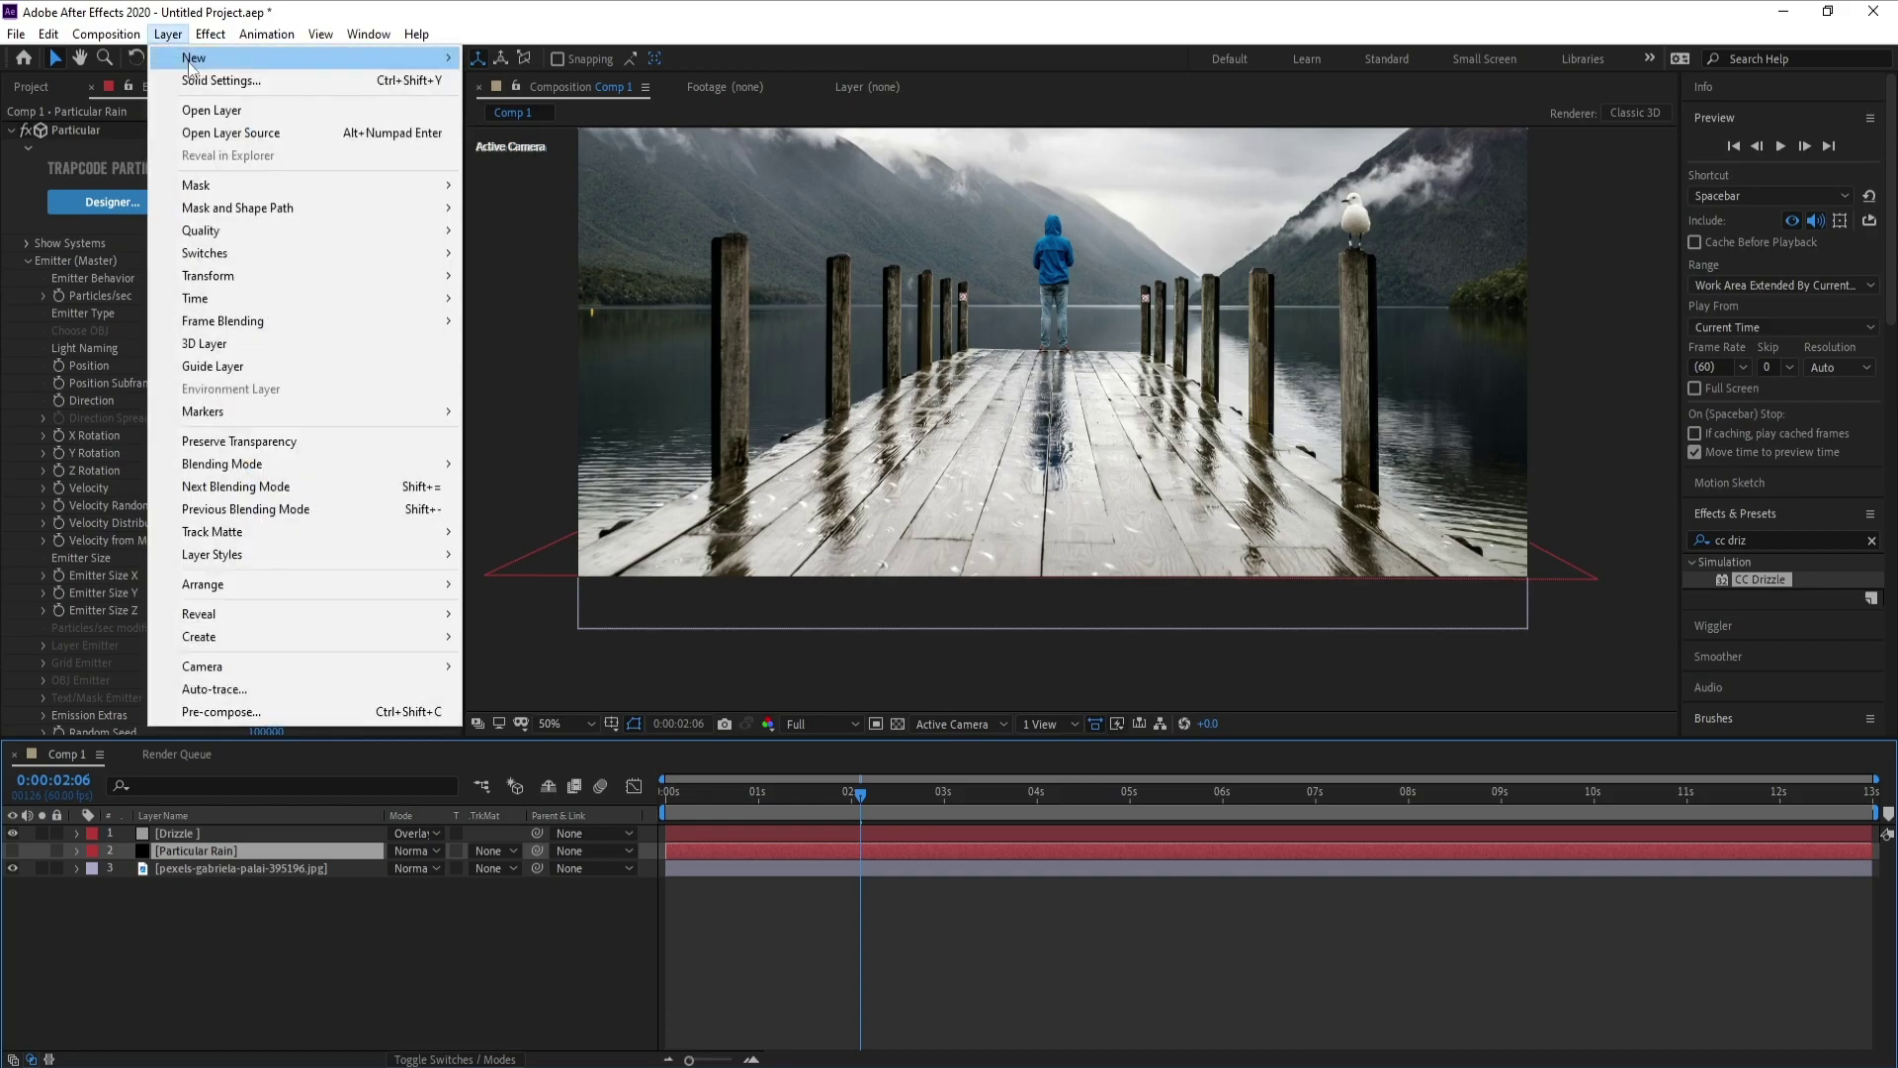
pyautogui.moveTo(198, 56)
pyautogui.click(554, 80)
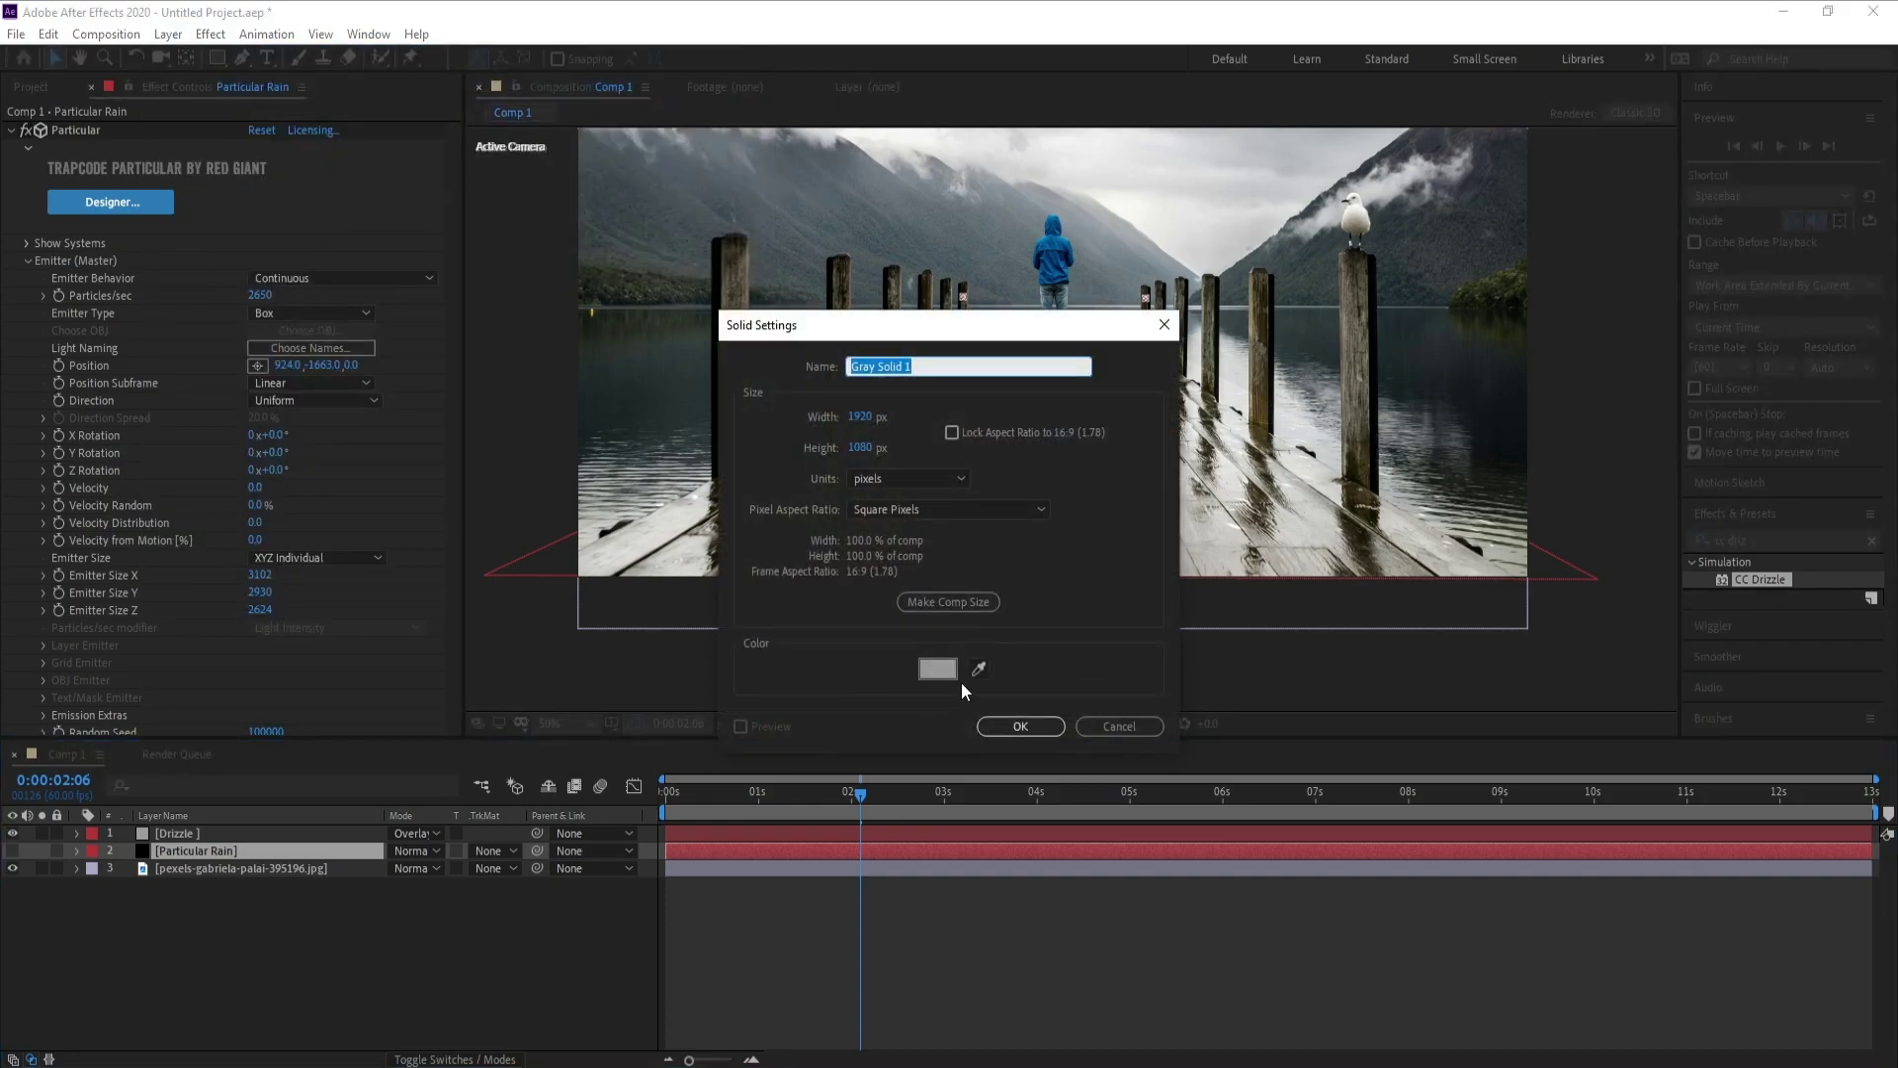
pyautogui.write('RAIN FALL')
pyautogui.click(937, 668)
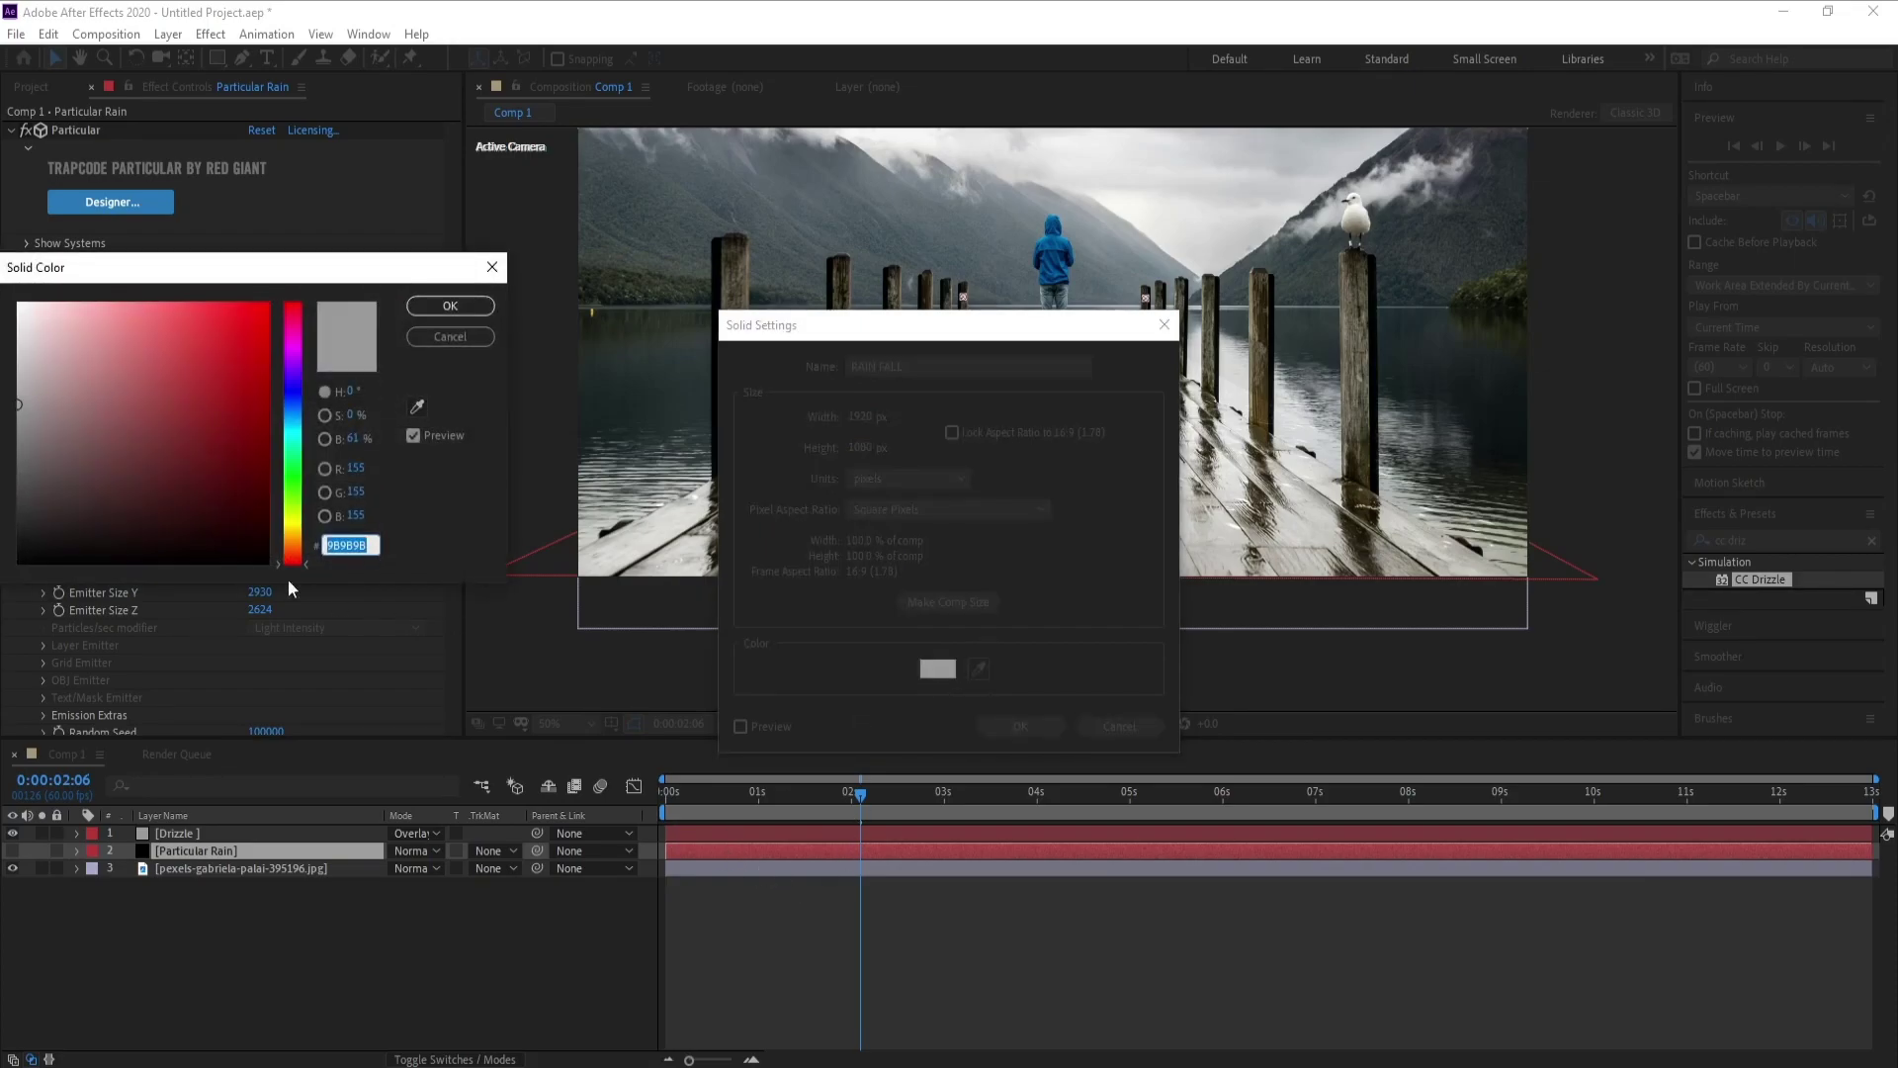
pyautogui.moveTo(218, 496); pyautogui.dragTo(411, 652)
pyautogui.click(451, 305)
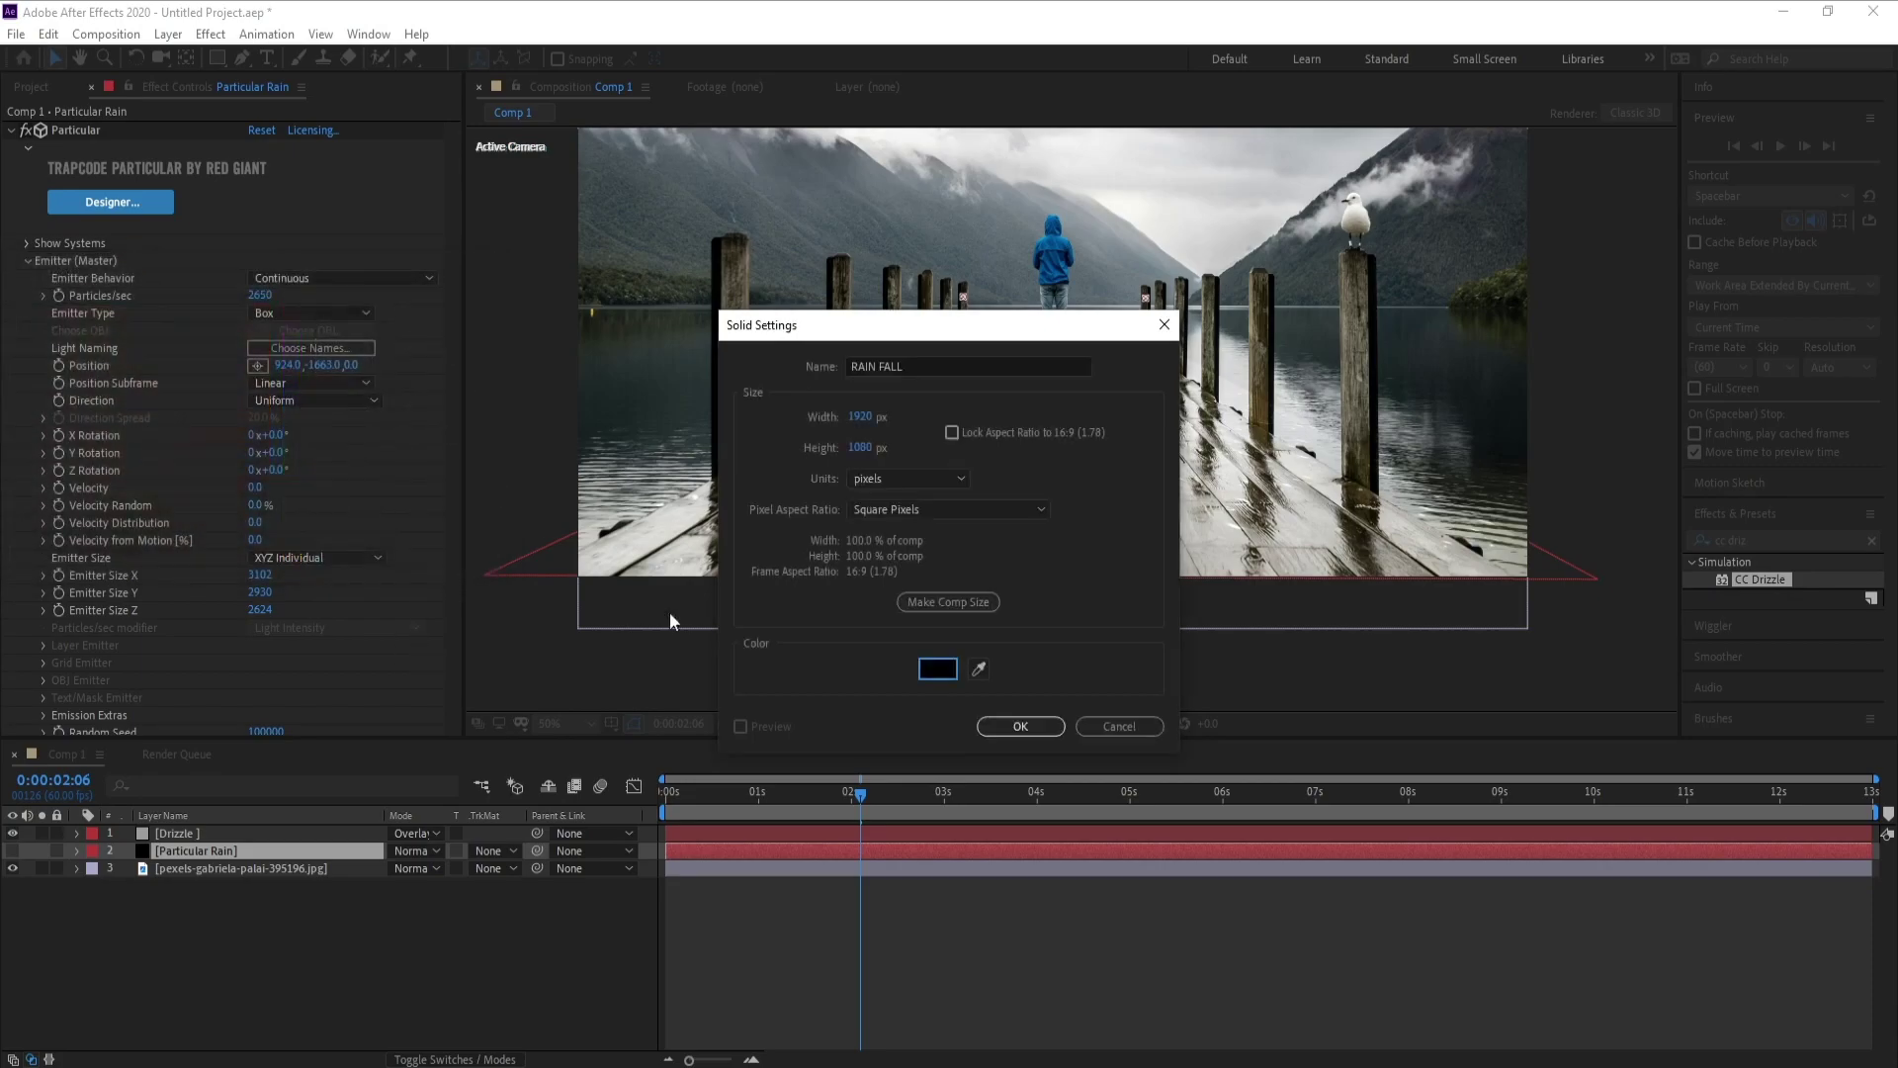
pyautogui.click(1020, 727)
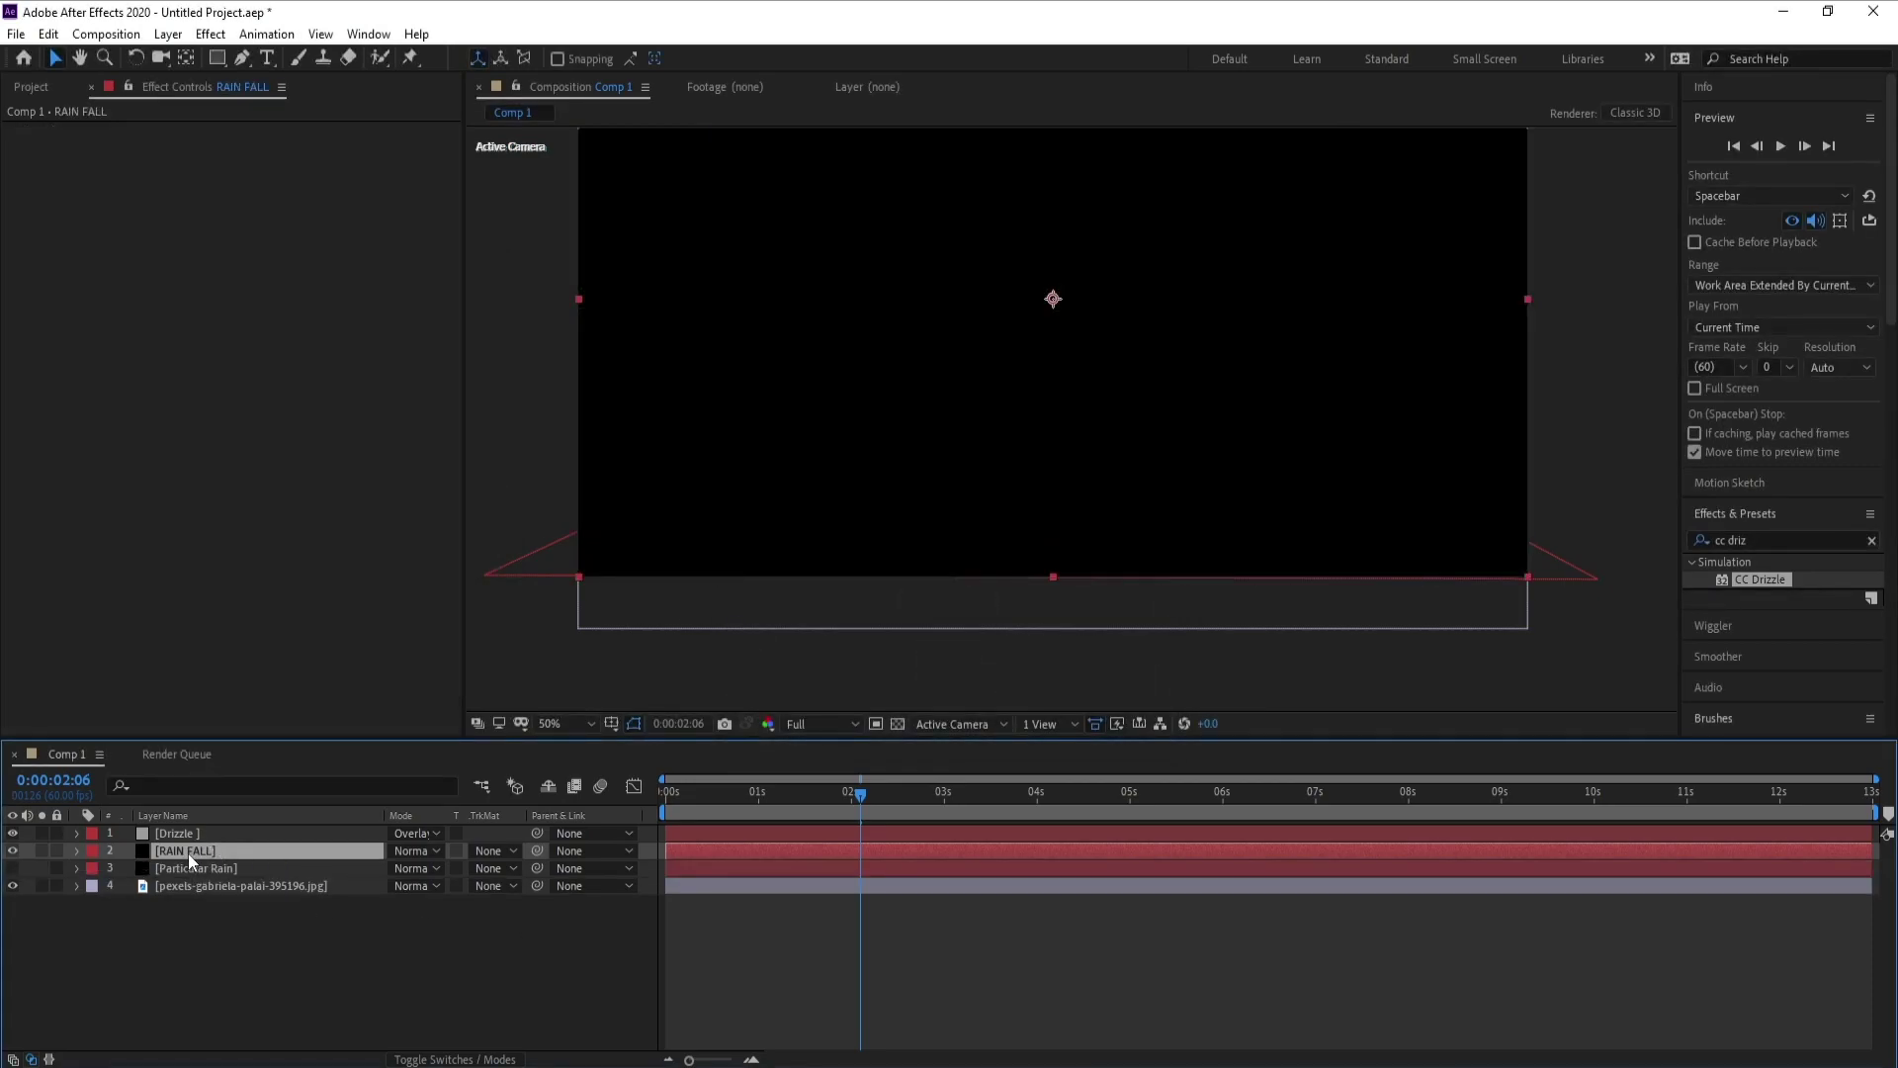
# Apply CC Rainfall to the RAIN FALL layer, blend it in Screen, and preview.
pyautogui.click(1783, 541)
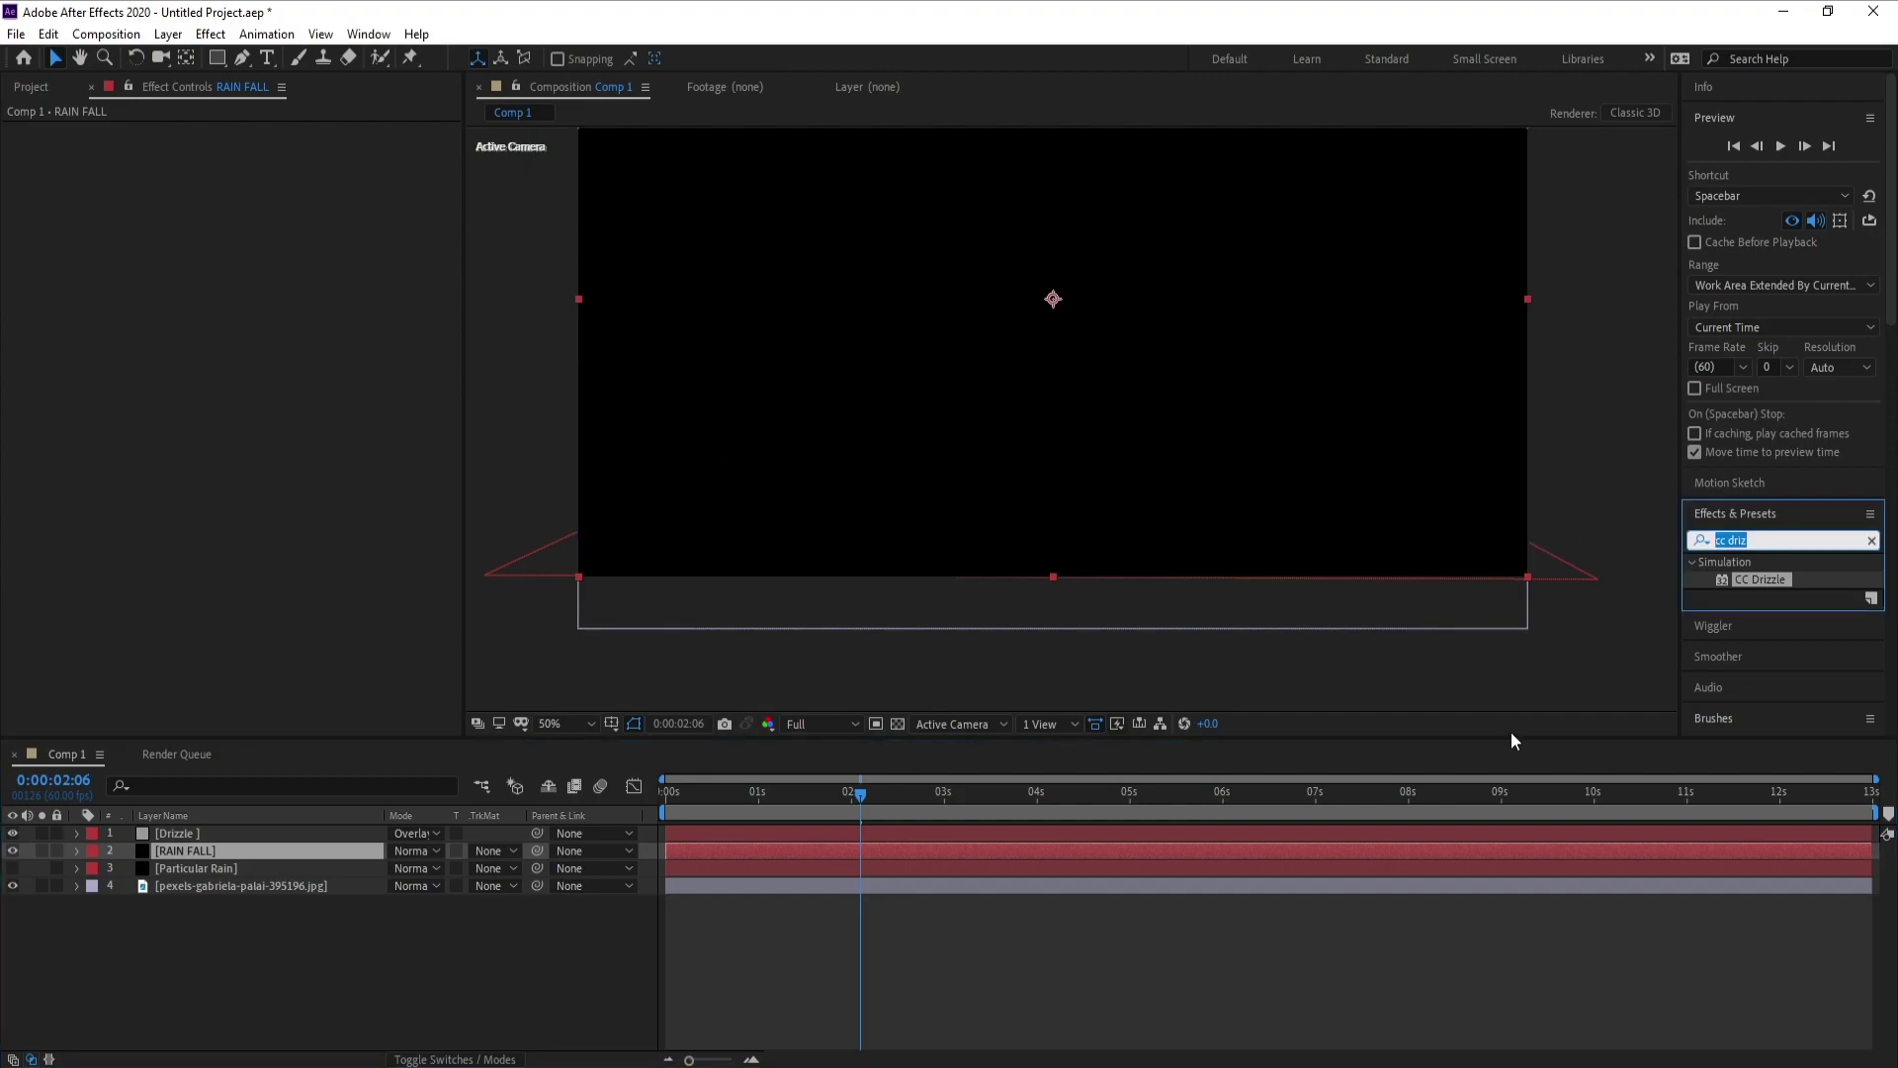
pyautogui.write('rai')
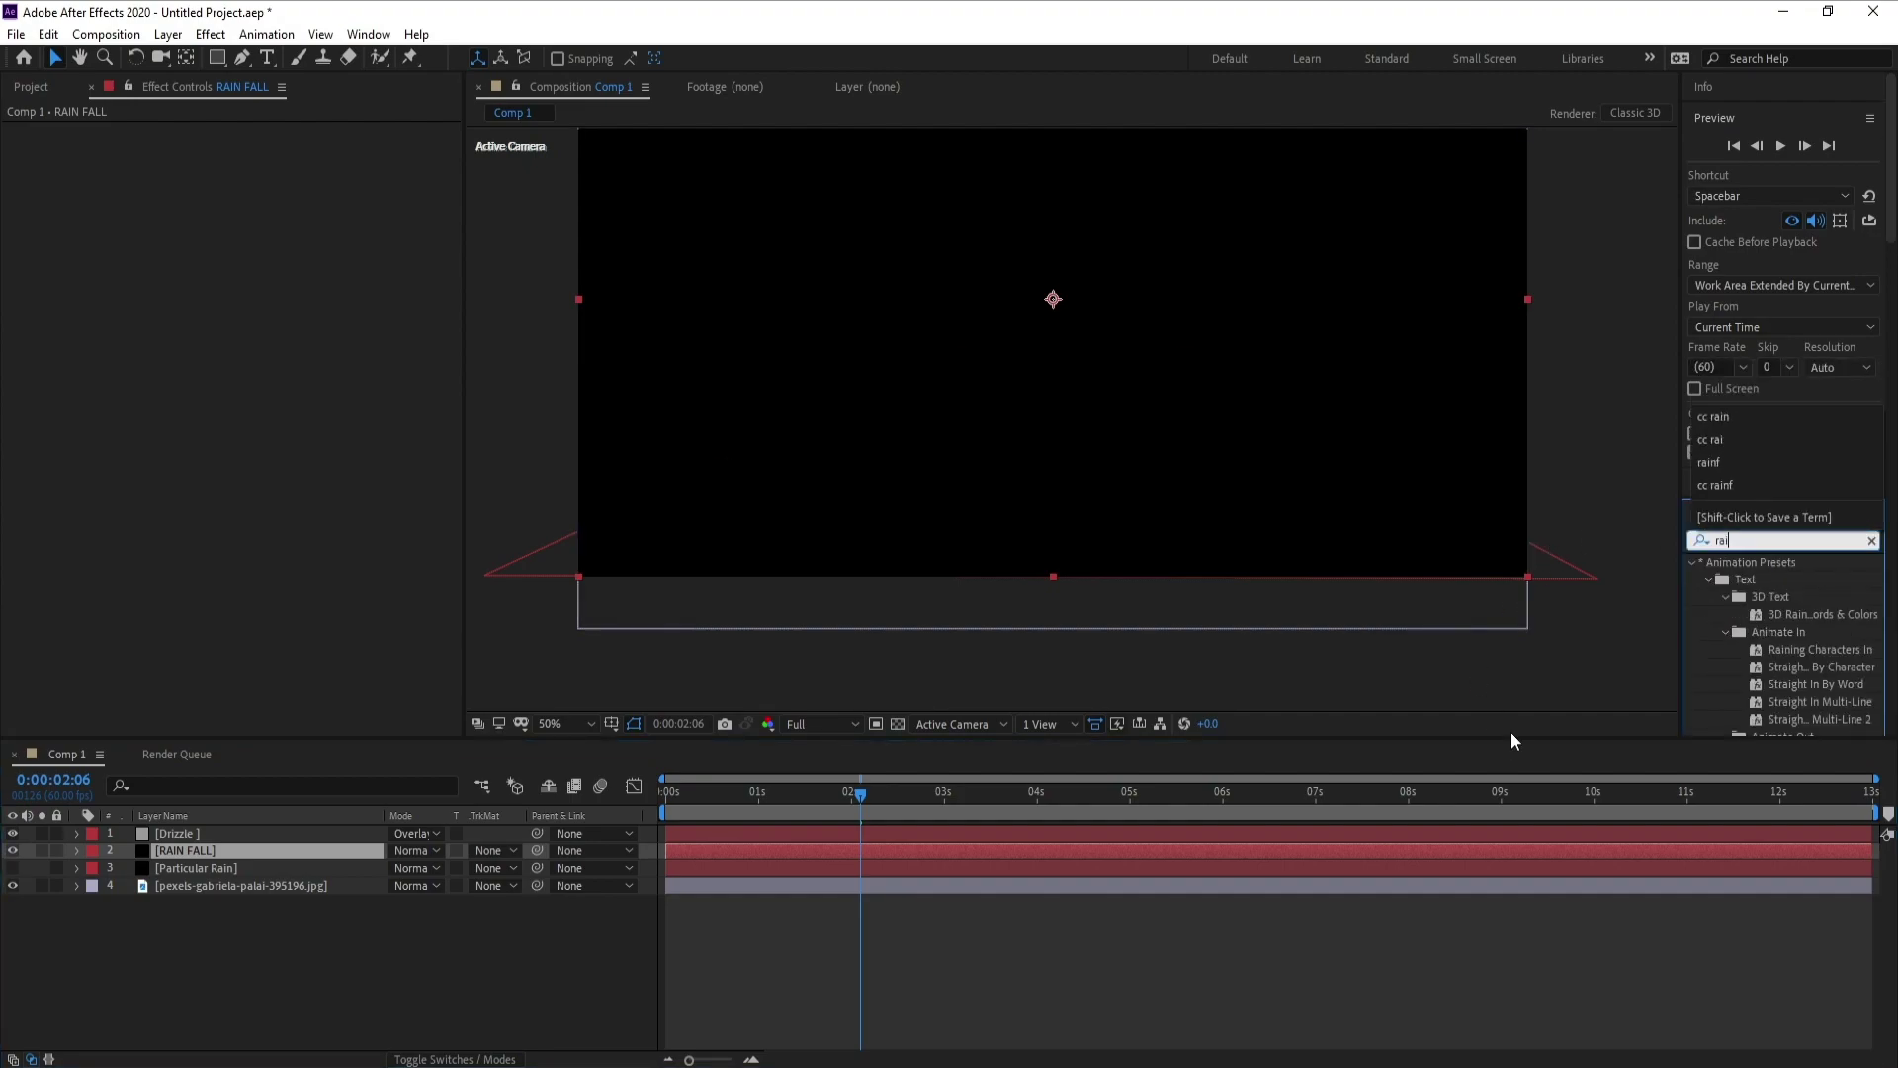
pyautogui.write('n')
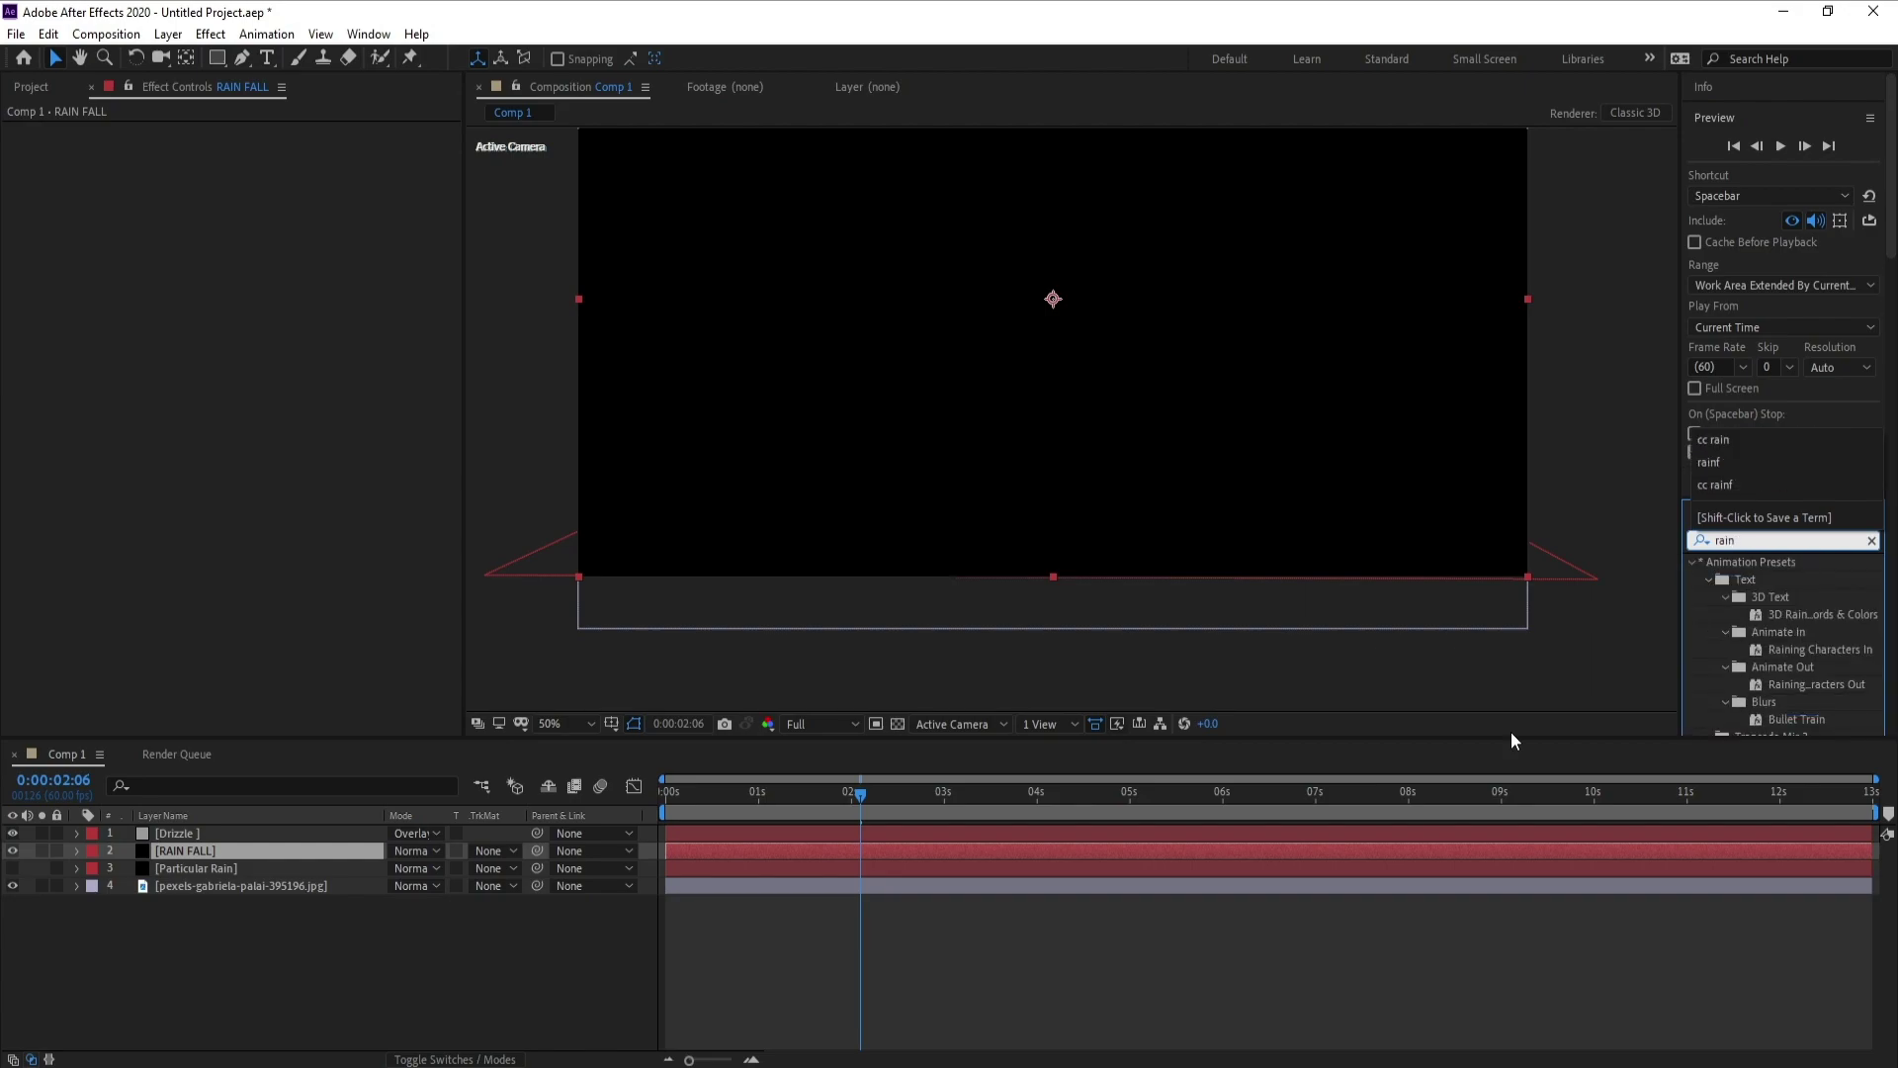
pyautogui.write('fa')
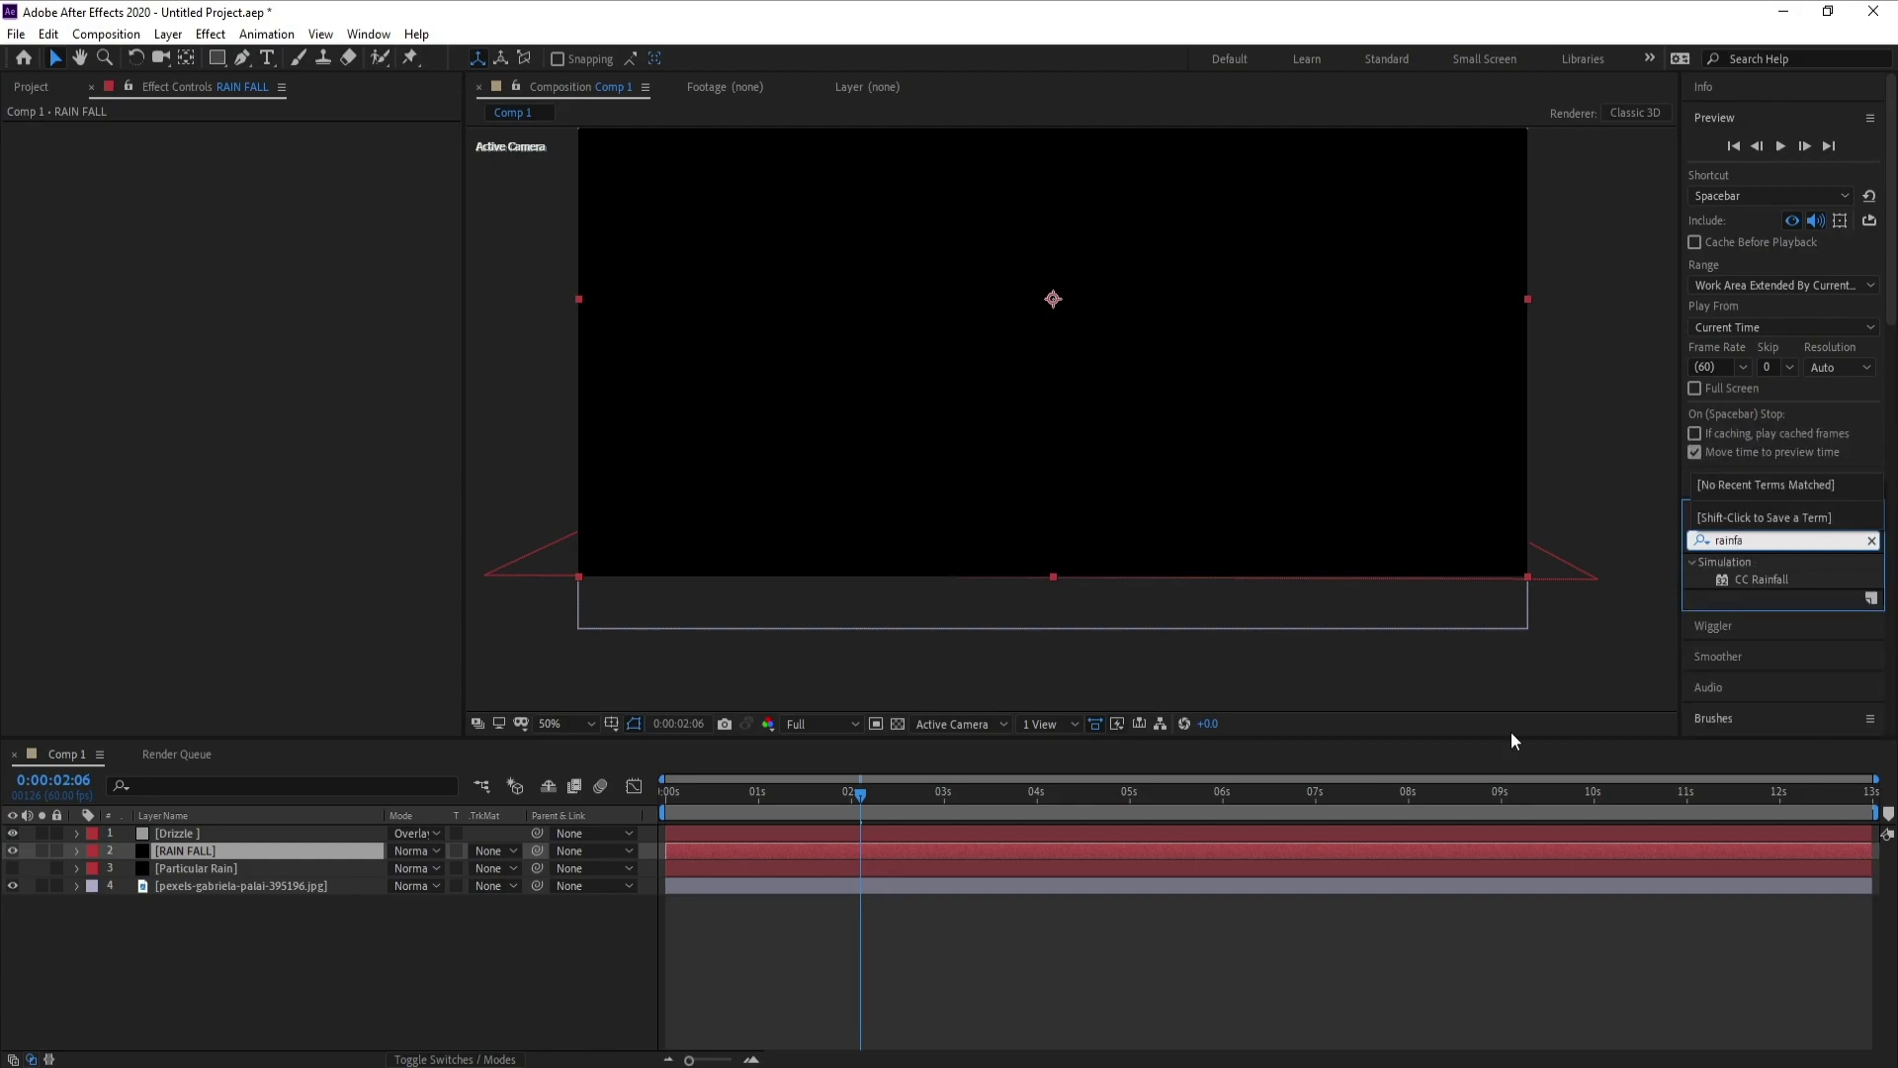
pyautogui.moveTo(1770, 581); pyautogui.dragTo(163, 850)
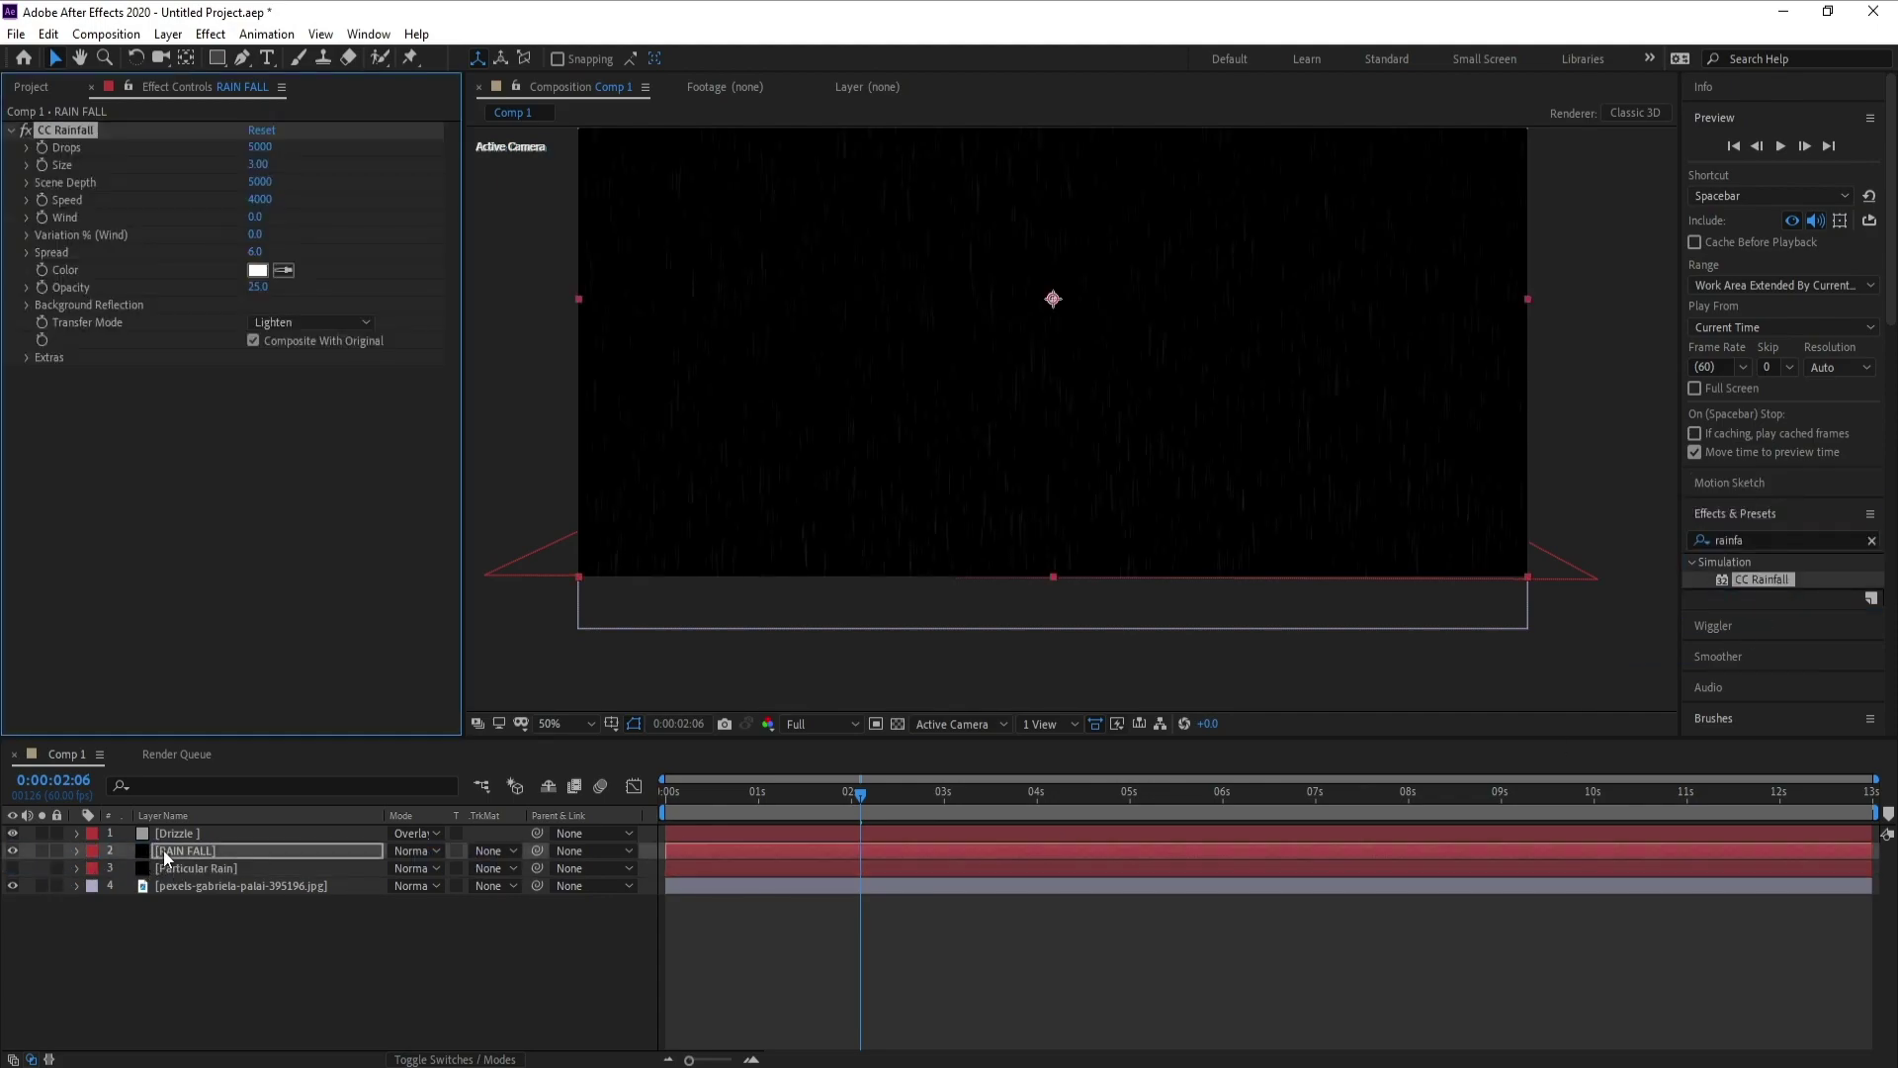
pyautogui.click(429, 848)
pyautogui.click(563, 431)
pyautogui.press('space')
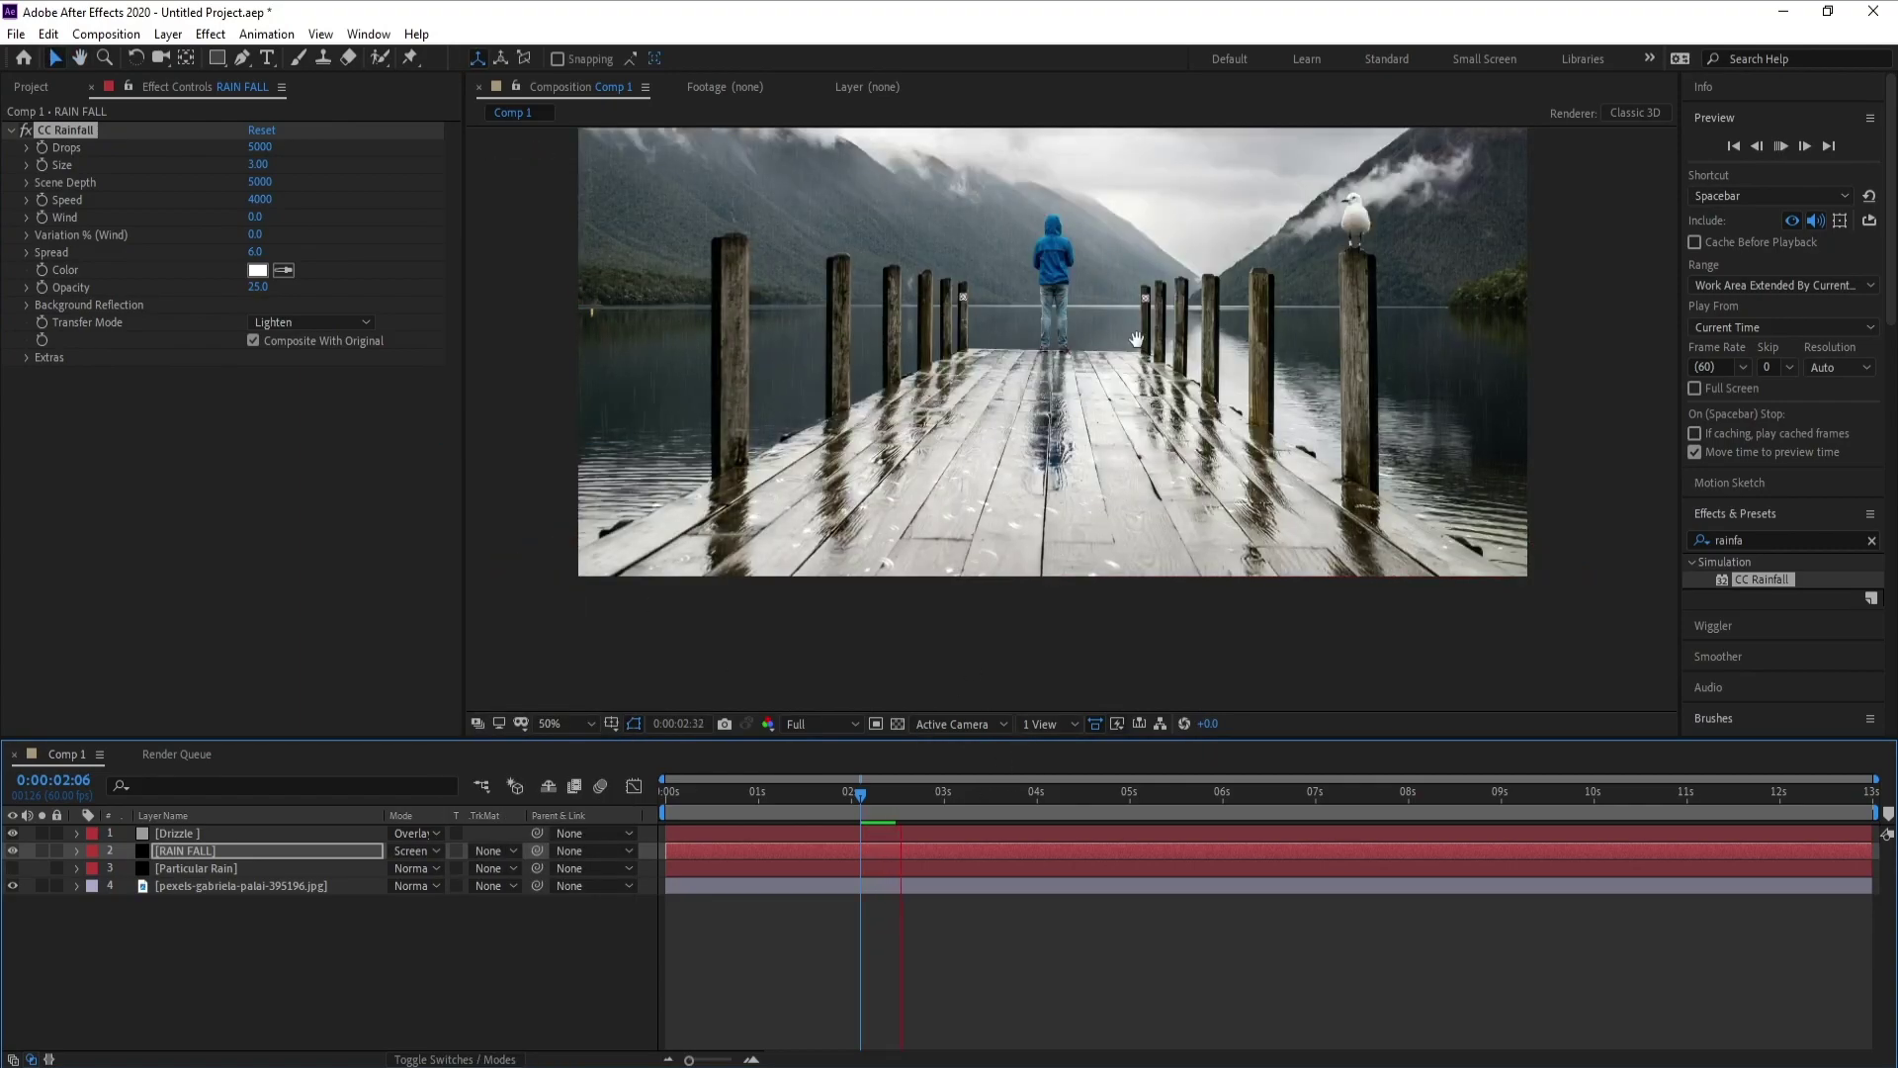
pyautogui.press('space')
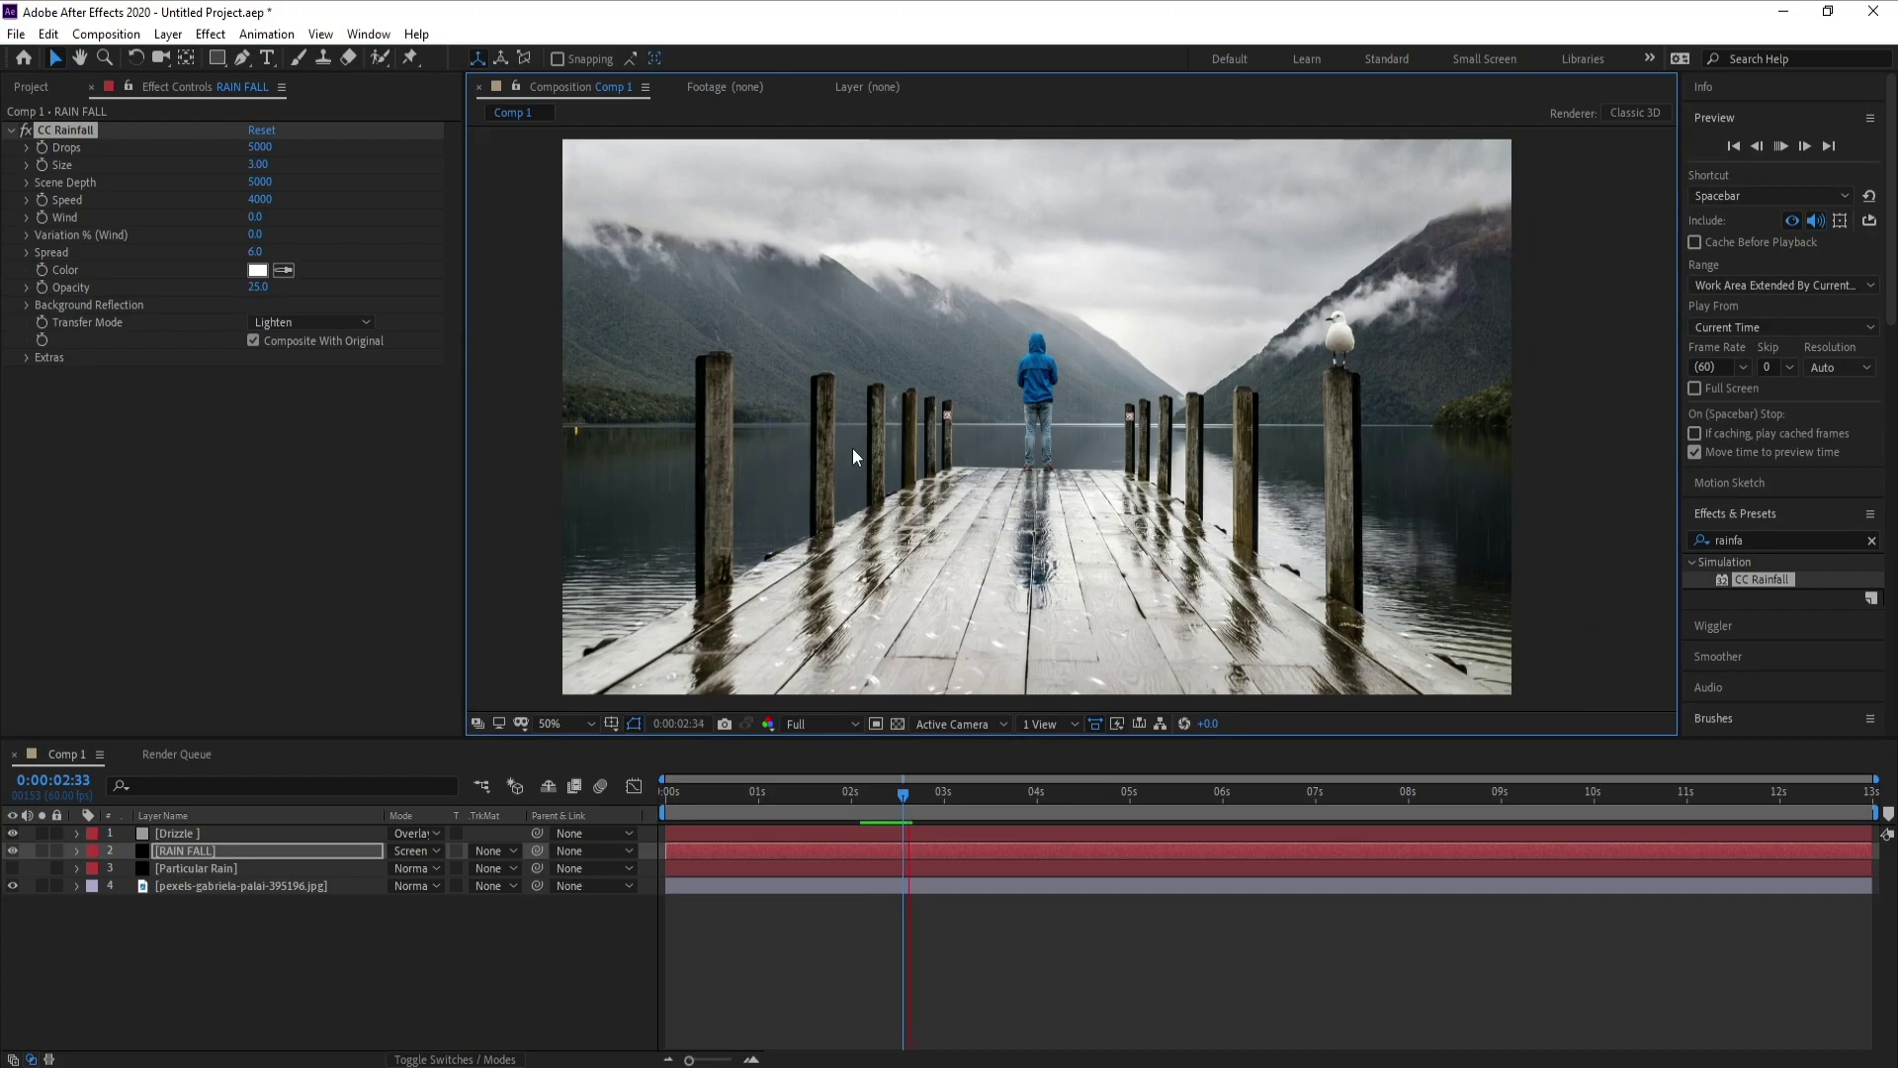
# Raise CC Rainfall's Drops to 17300 and Size to 3.85, and set Scene Depth to 2030.
pyautogui.moveTo(903, 794)
pyautogui.mouseDown()
pyautogui.moveTo(912, 832)
pyautogui.moveTo(878, 805)
pyautogui.mouseUp()
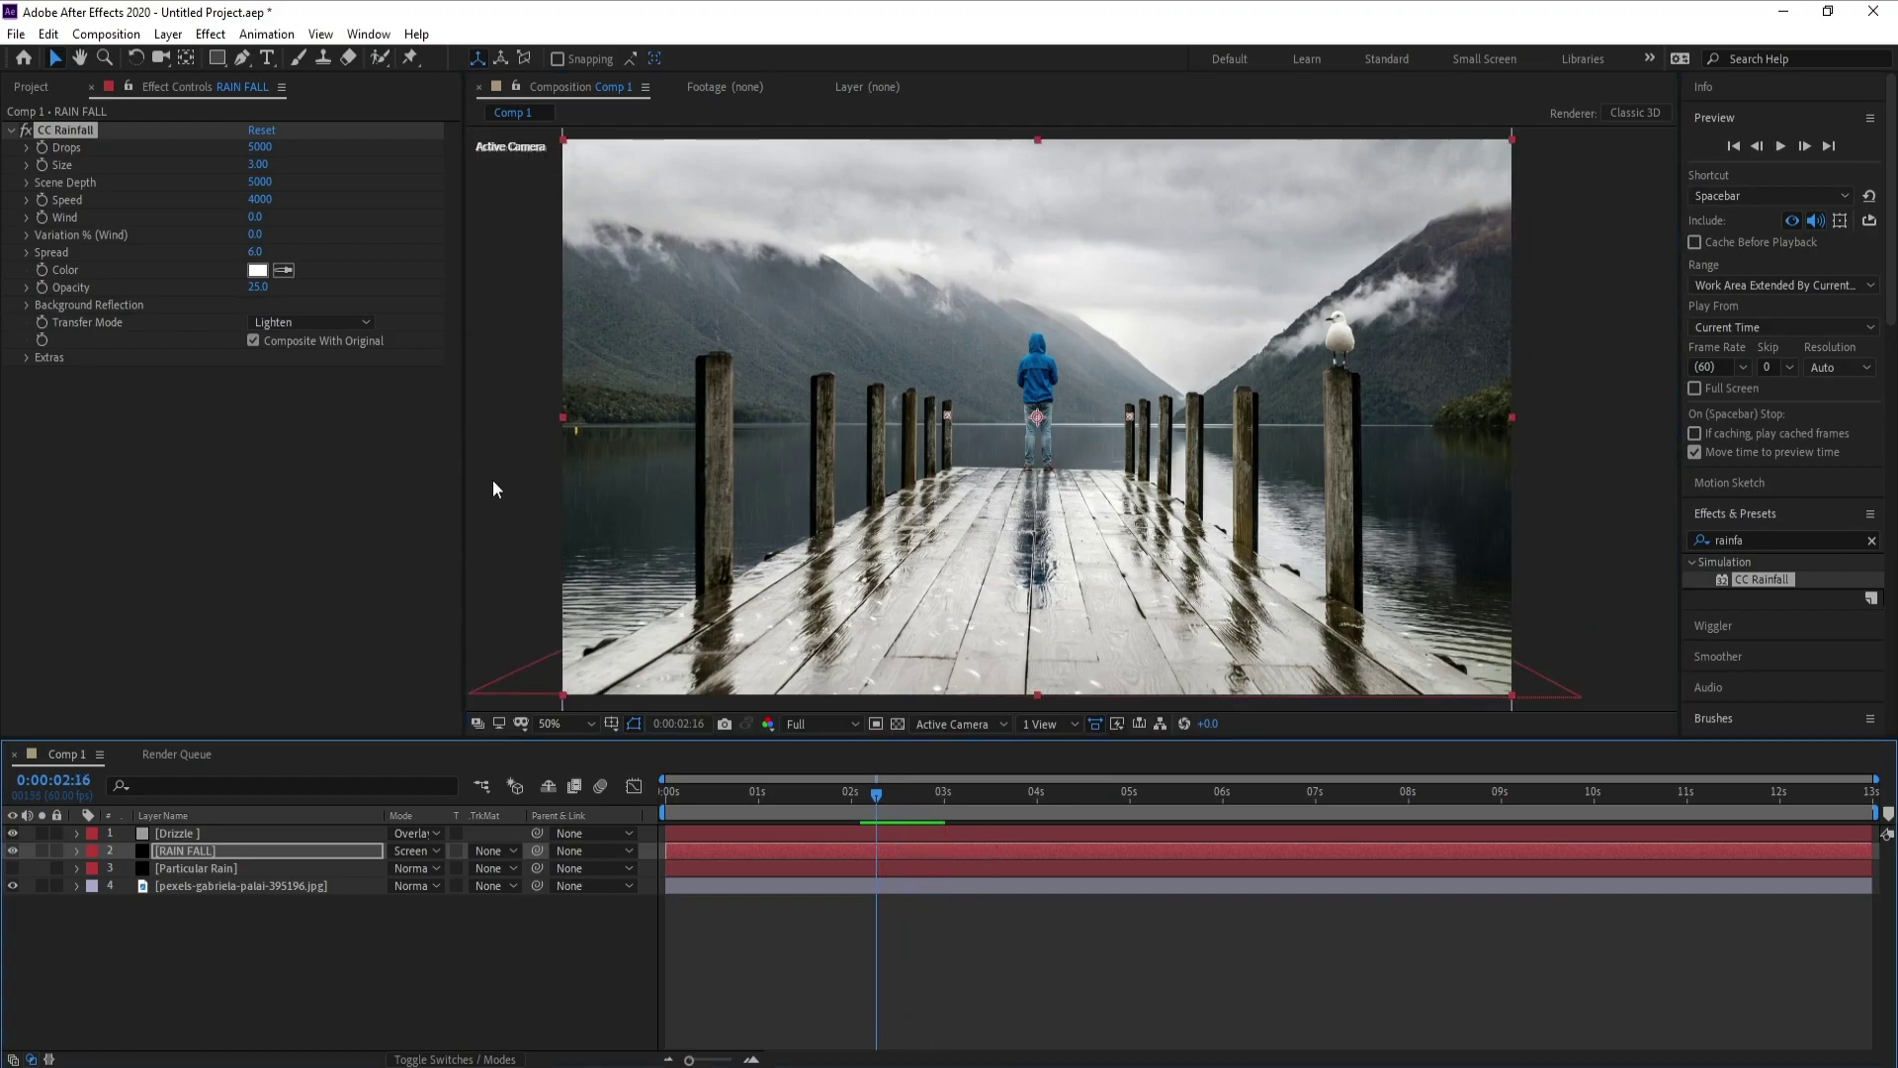
pyautogui.moveTo(260, 148); pyautogui.dragTo(397, 162)
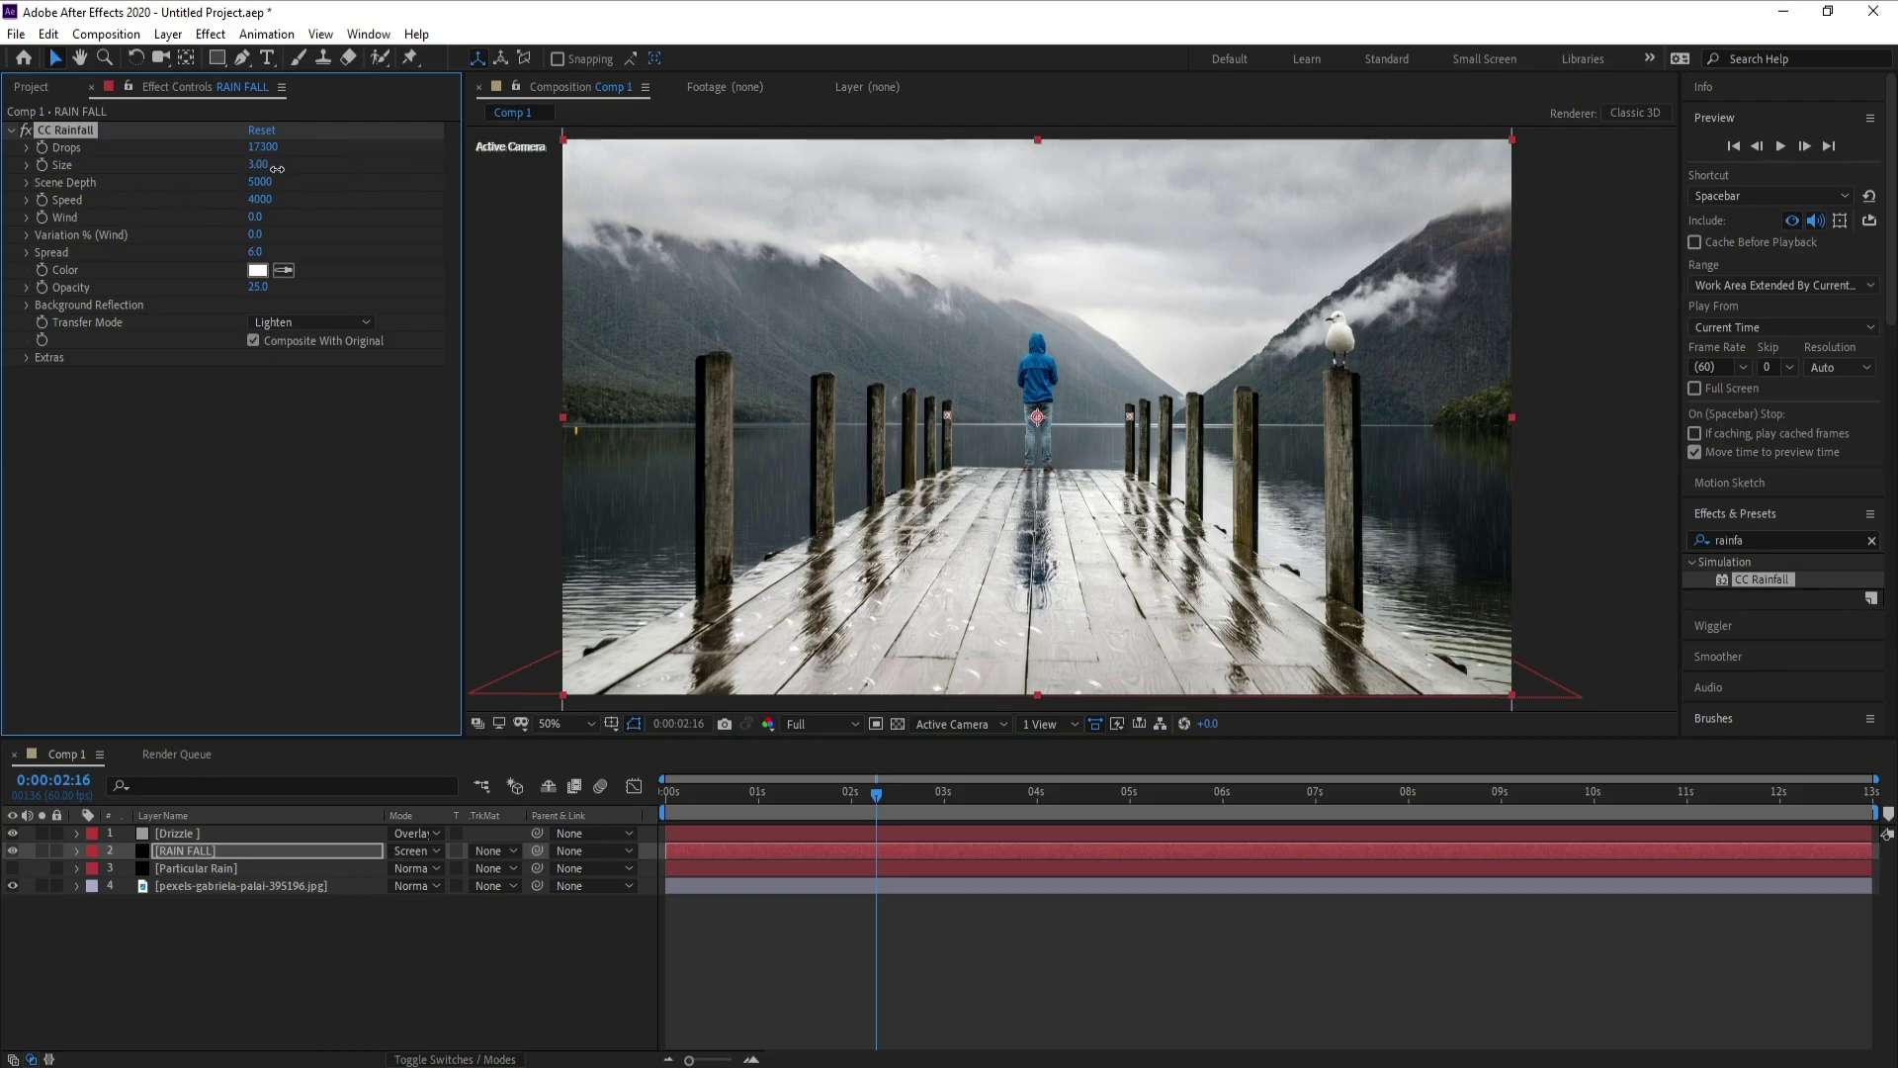
pyautogui.moveTo(277, 169); pyautogui.dragTo(349, 176)
pyautogui.moveTo(286, 188); pyautogui.dragTo(106, 192)
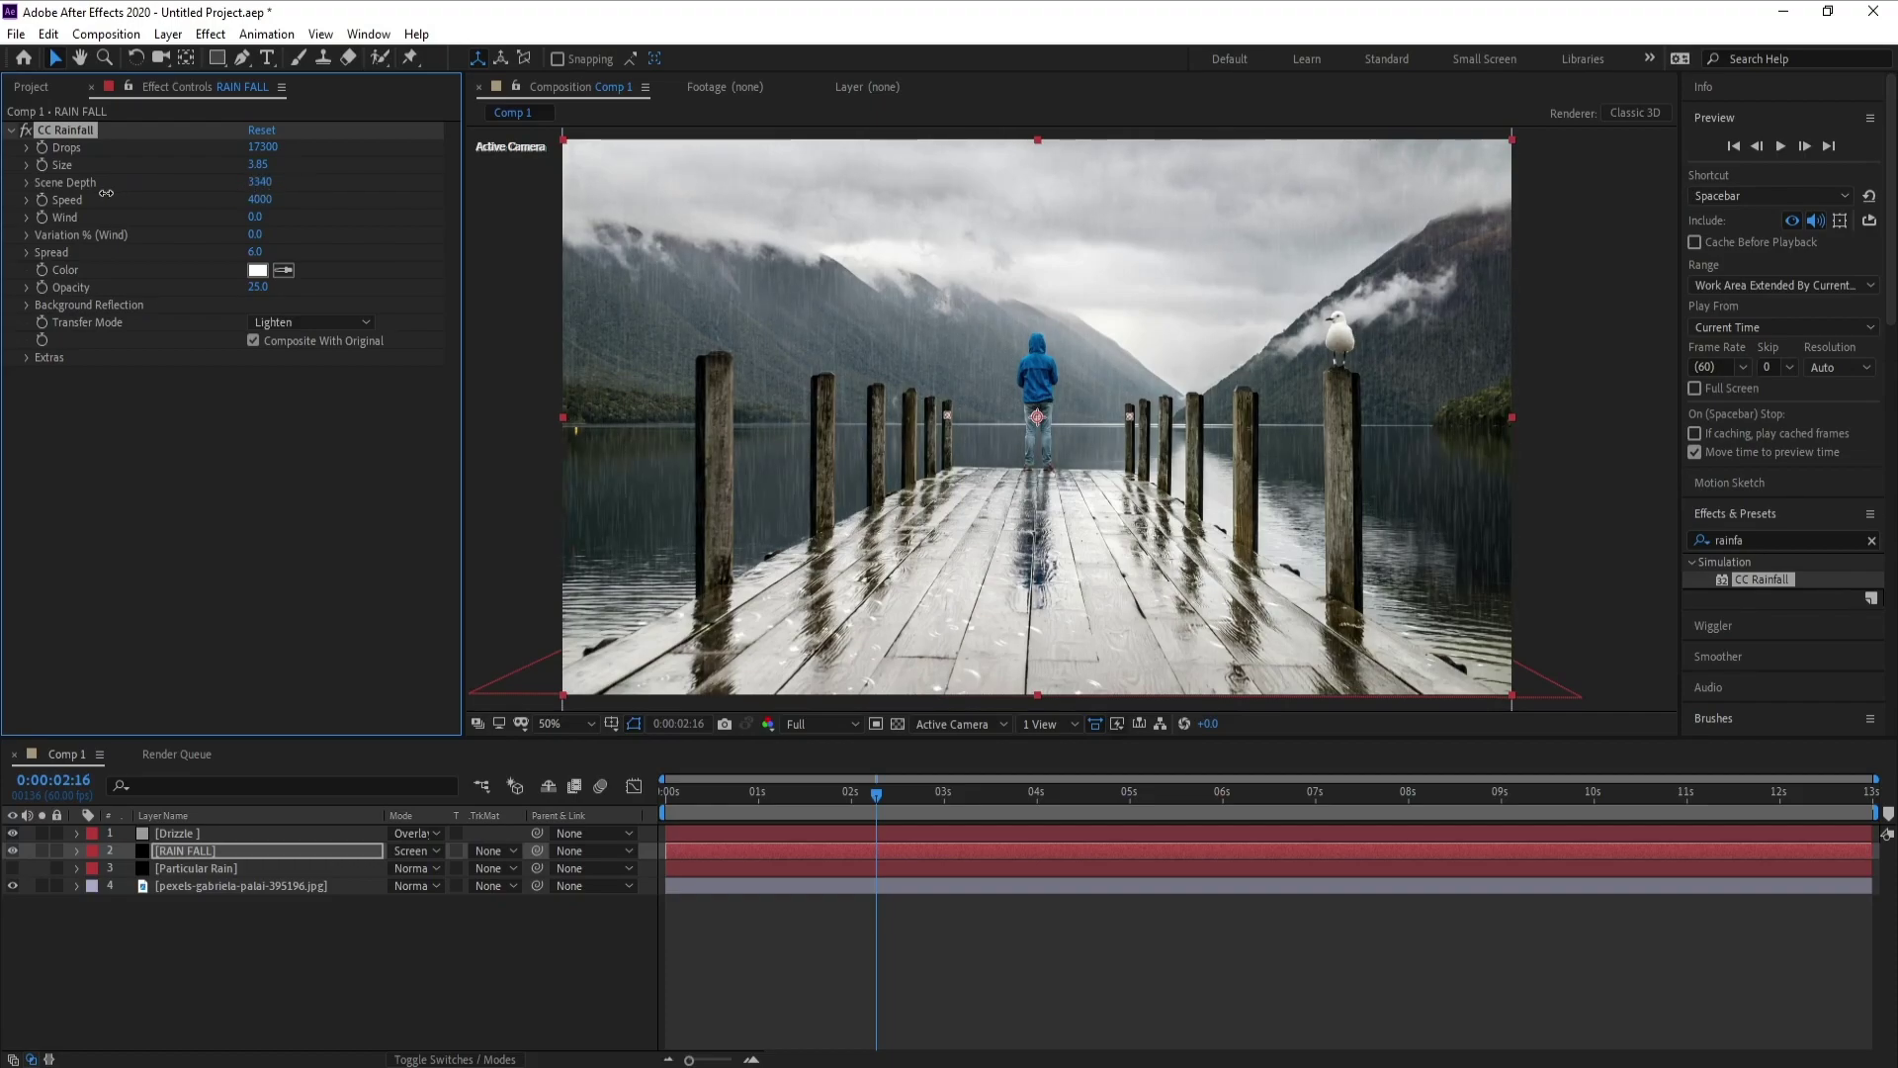
pyautogui.click(259, 182)
pyautogui.write('2030')
pyautogui.press('Return')
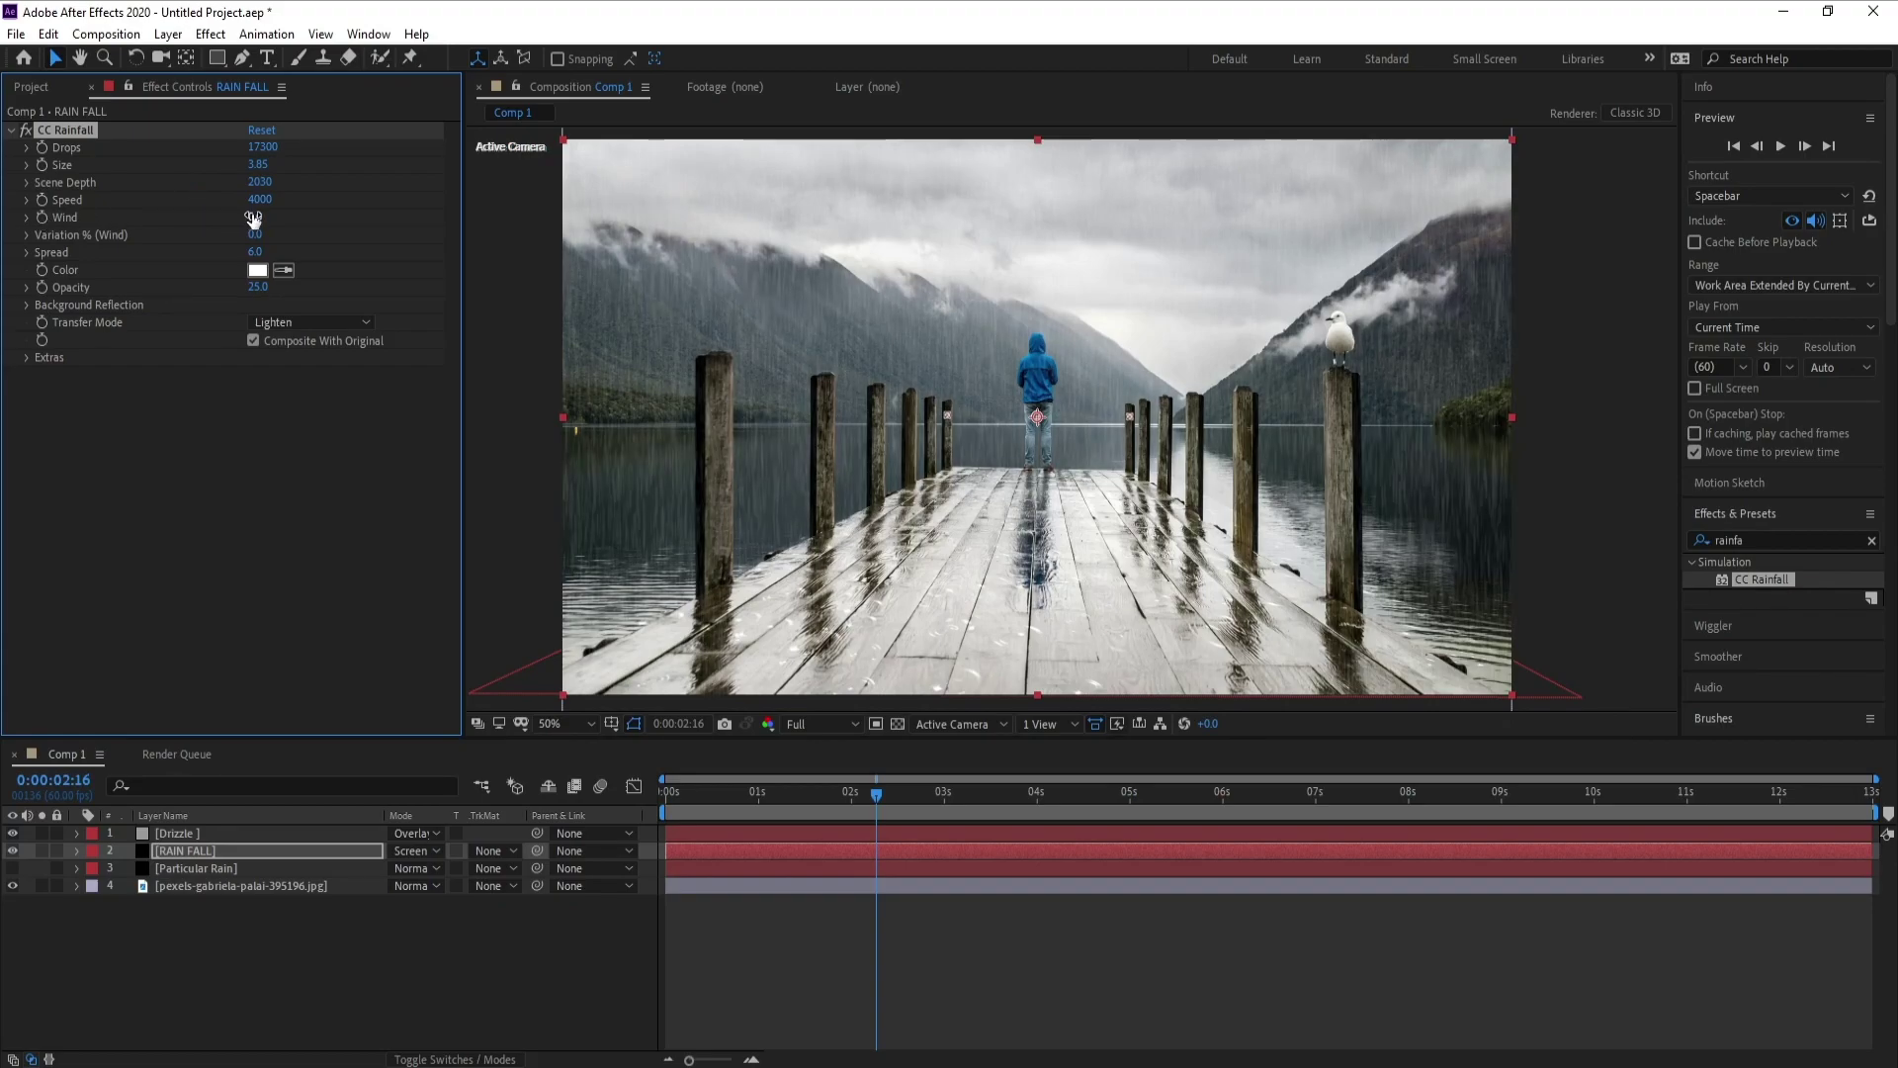
# Slow Speed to 2990, raise Scene Depth to 2610, add Wind 720, and preview.
pyautogui.moveTo(260, 199); pyautogui.dragTo(165, 200)
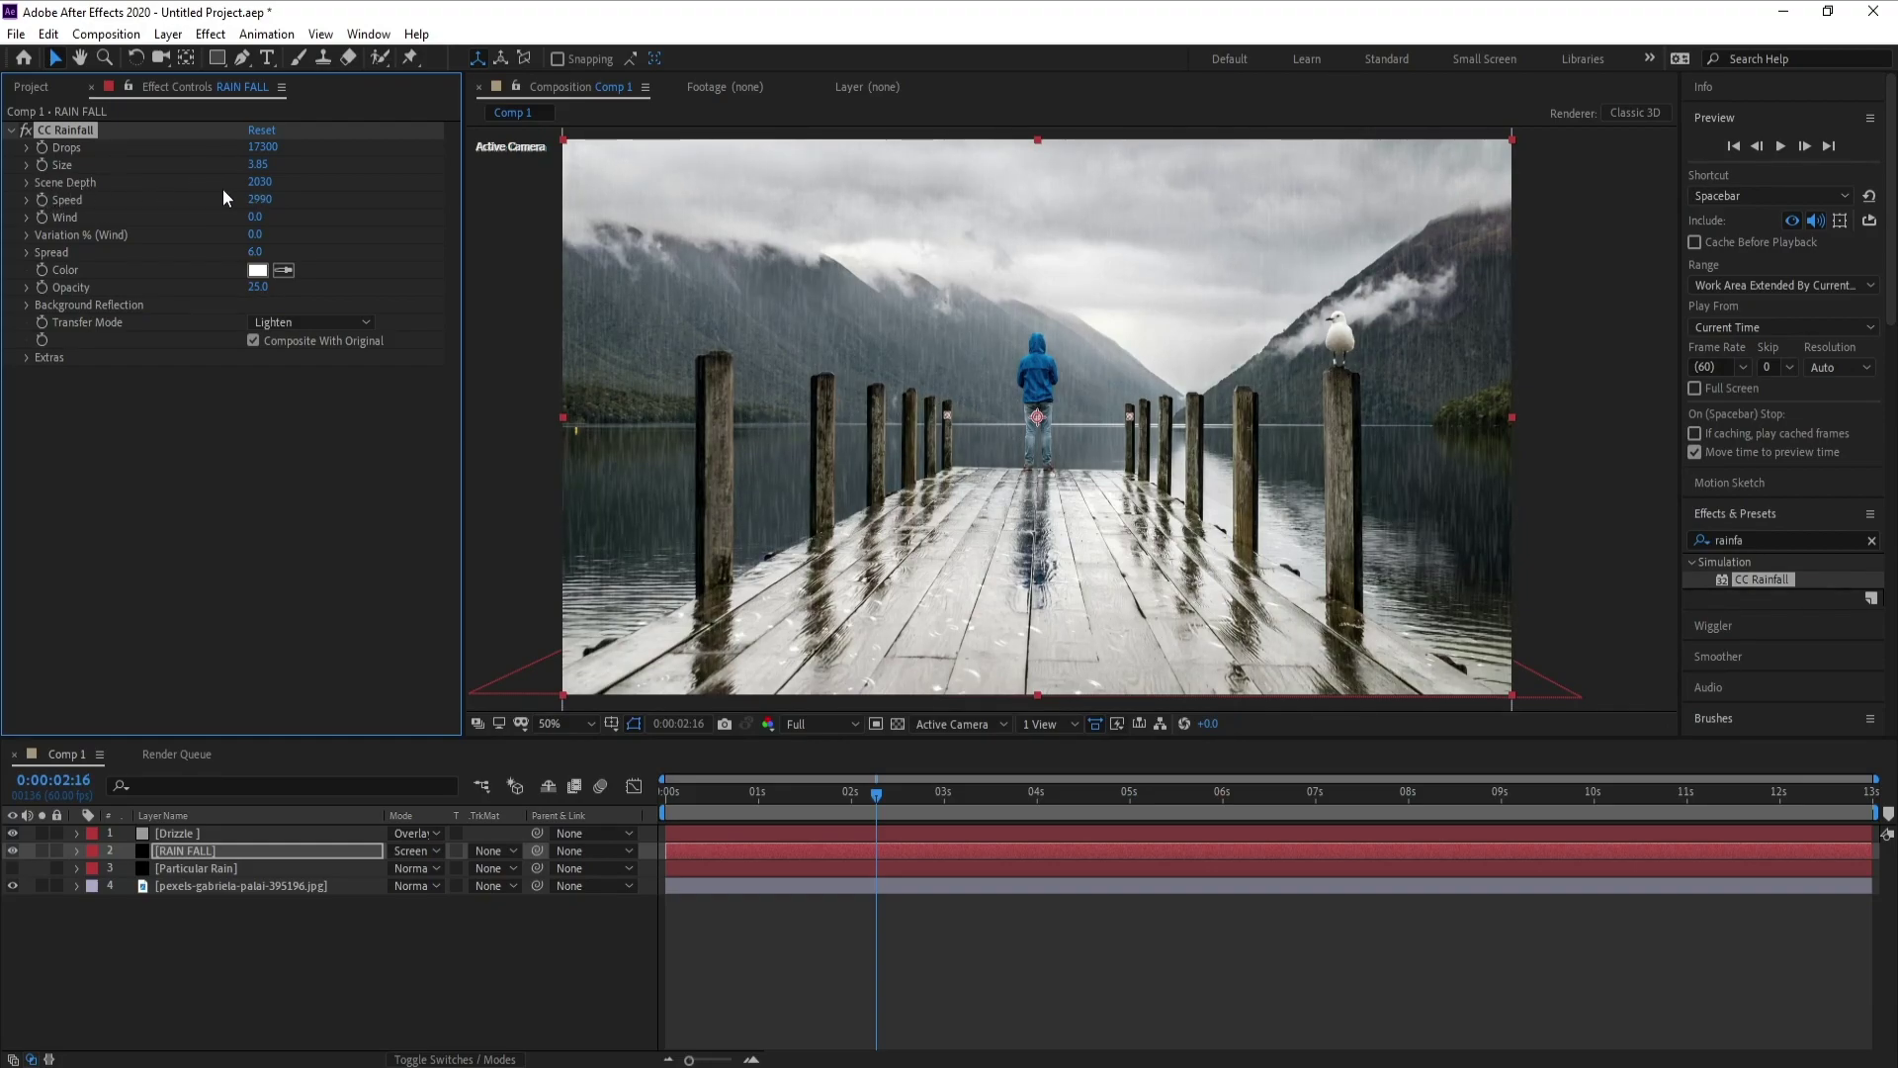
pyautogui.moveTo(261, 182); pyautogui.dragTo(326, 187)
pyautogui.press('space')
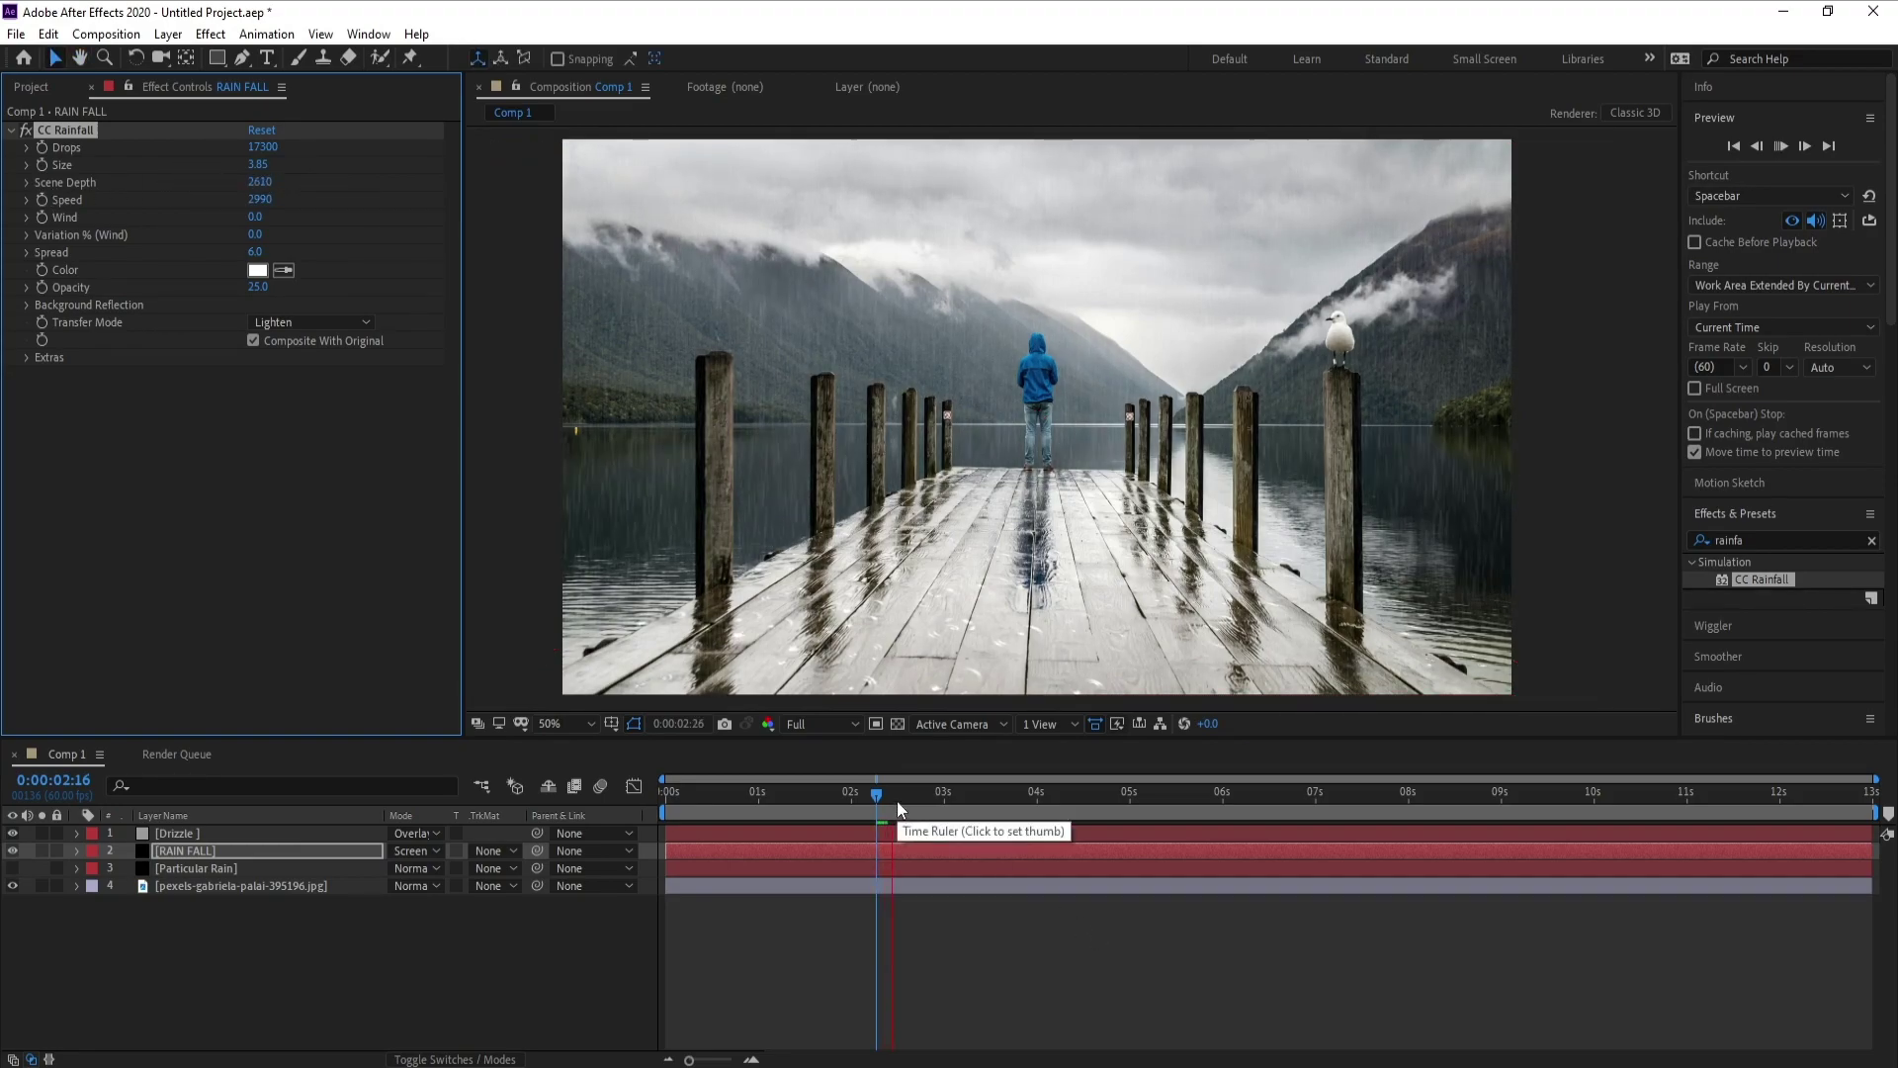
pyautogui.press('space')
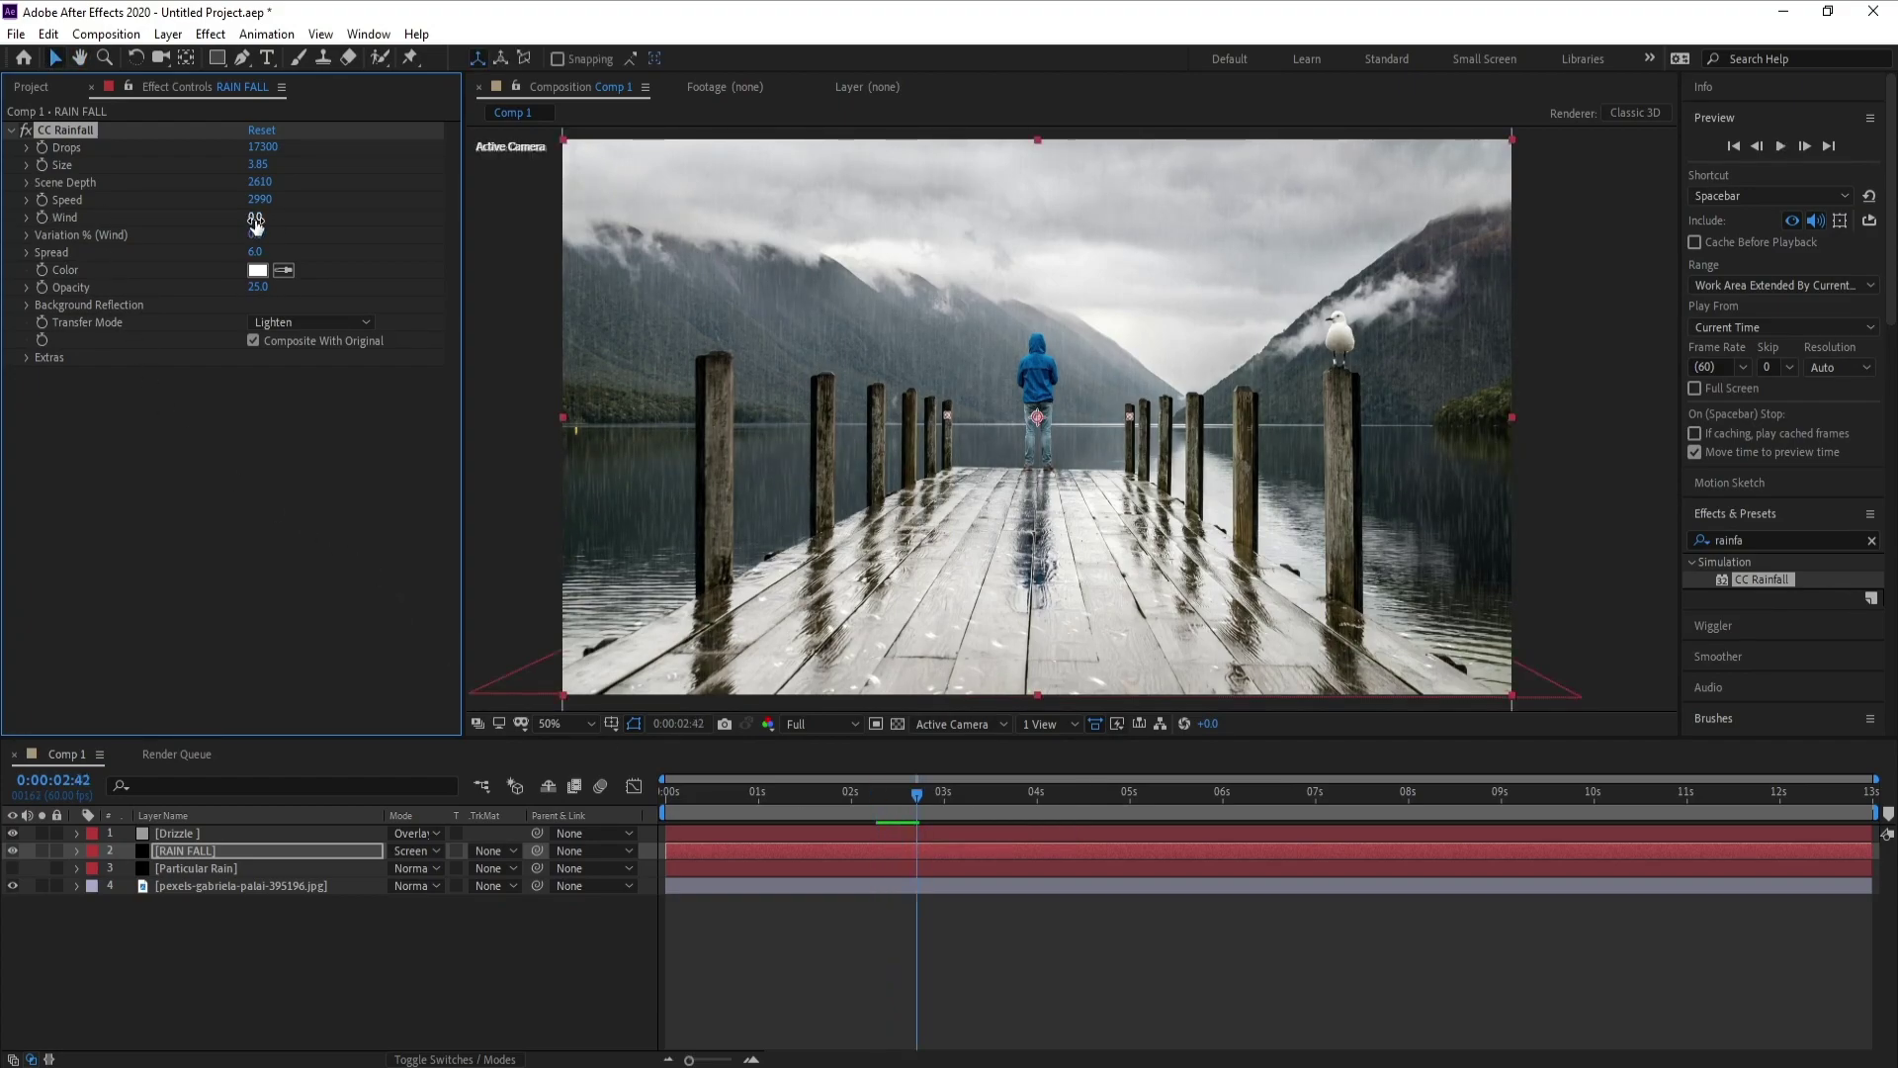
pyautogui.moveTo(255, 226); pyautogui.dragTo(348, 236)
pyautogui.press('space')
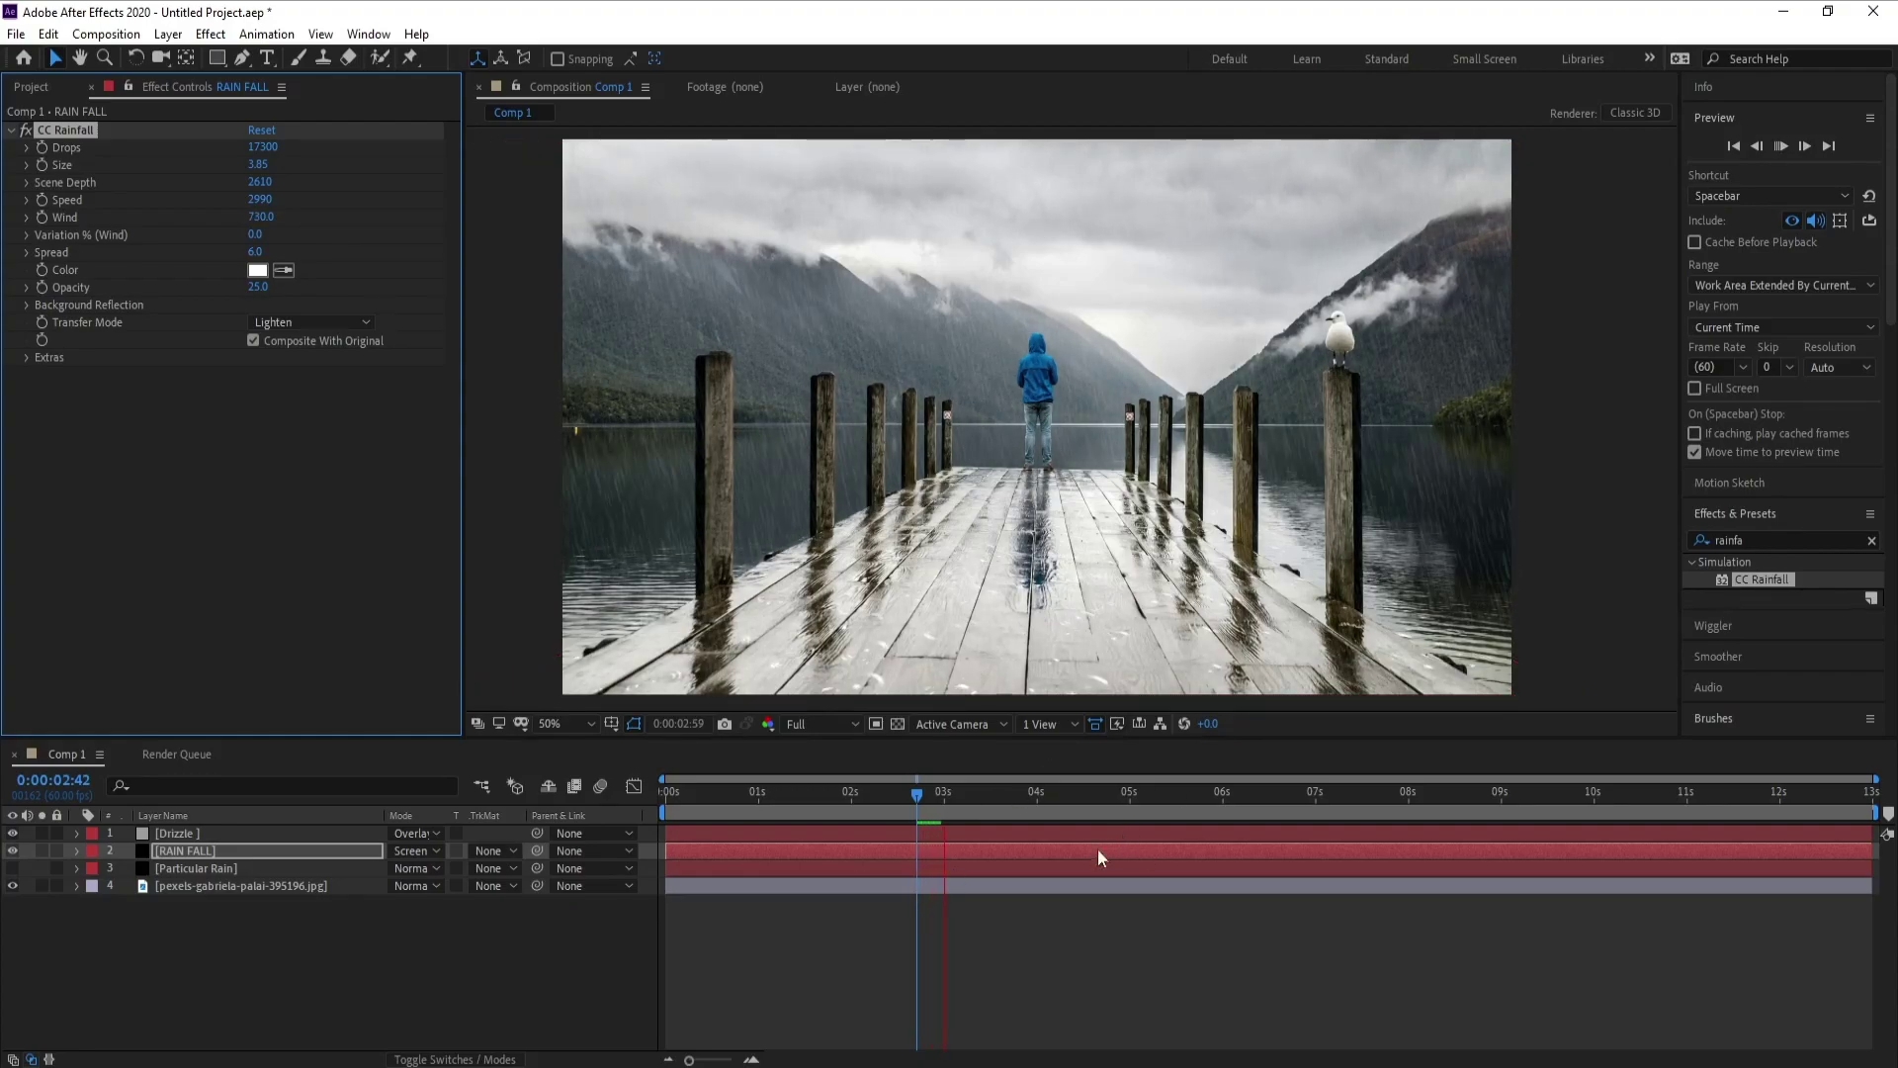
pyautogui.click(921, 792)
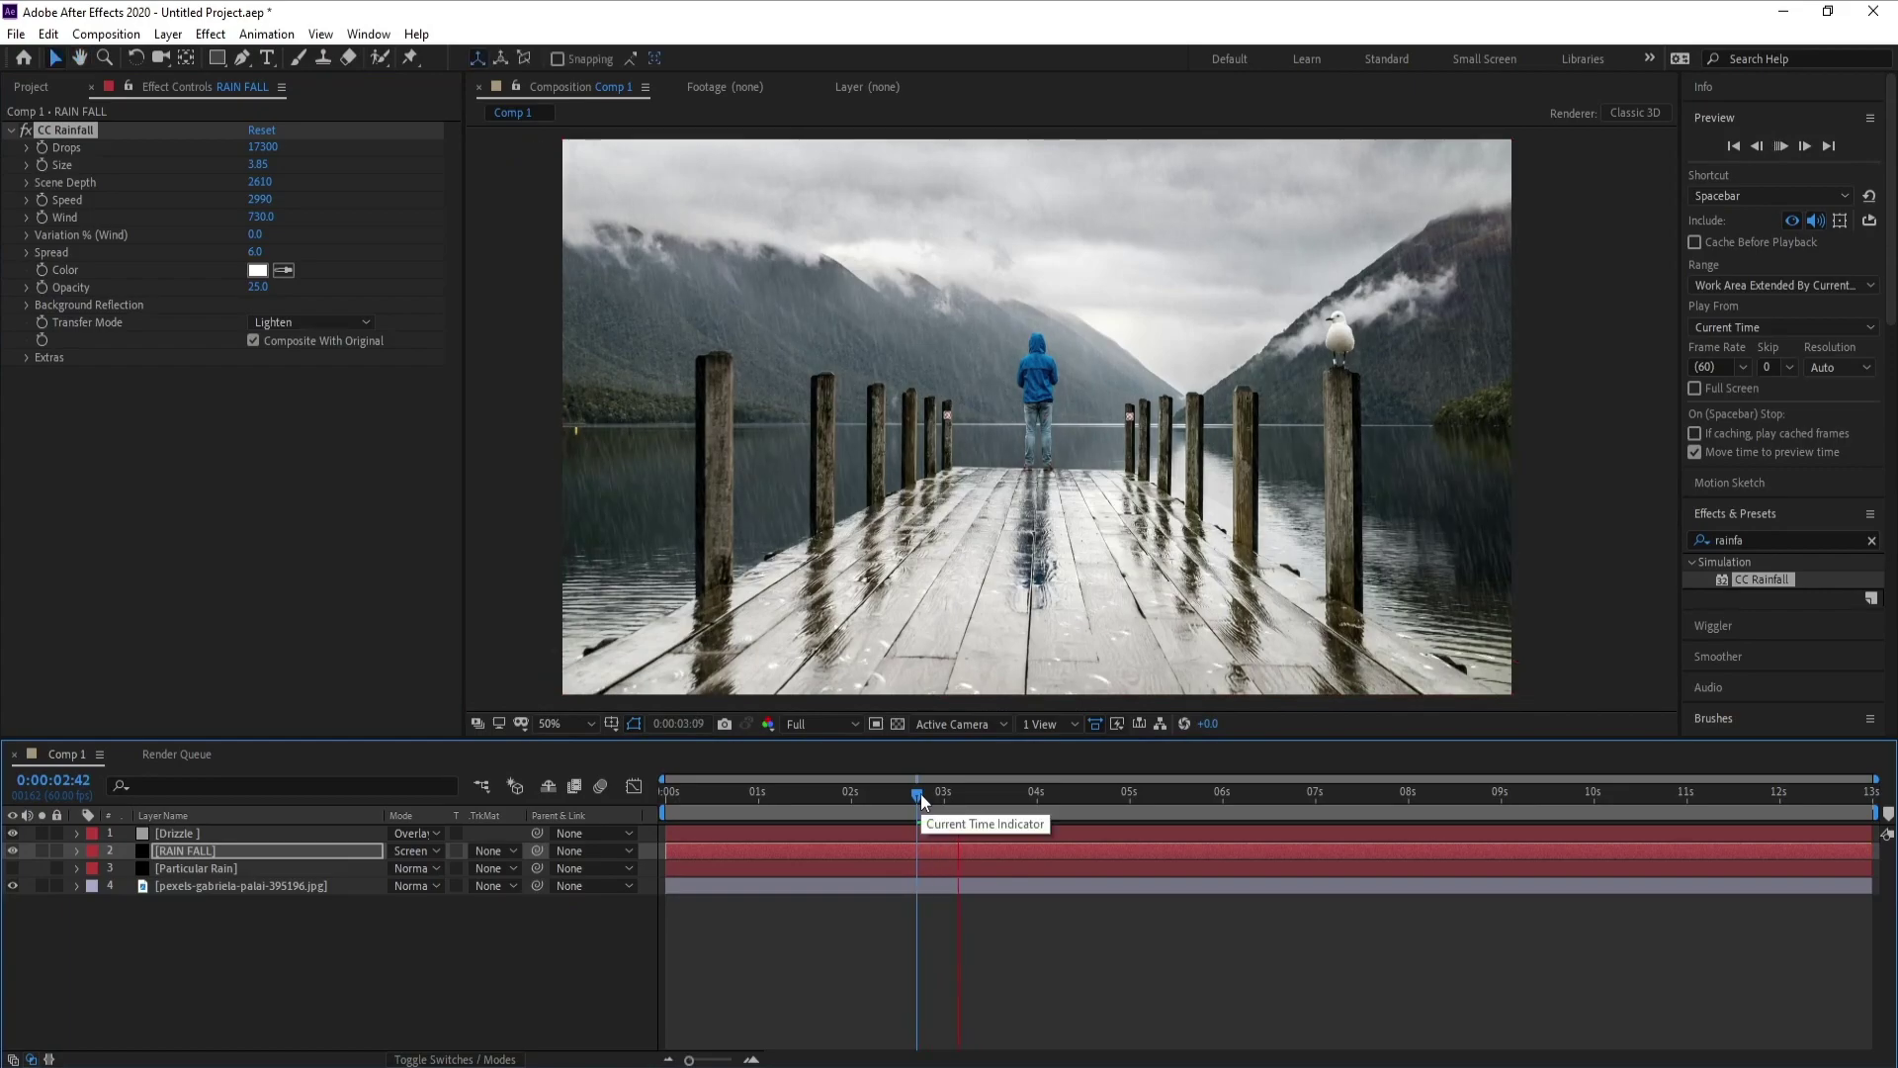